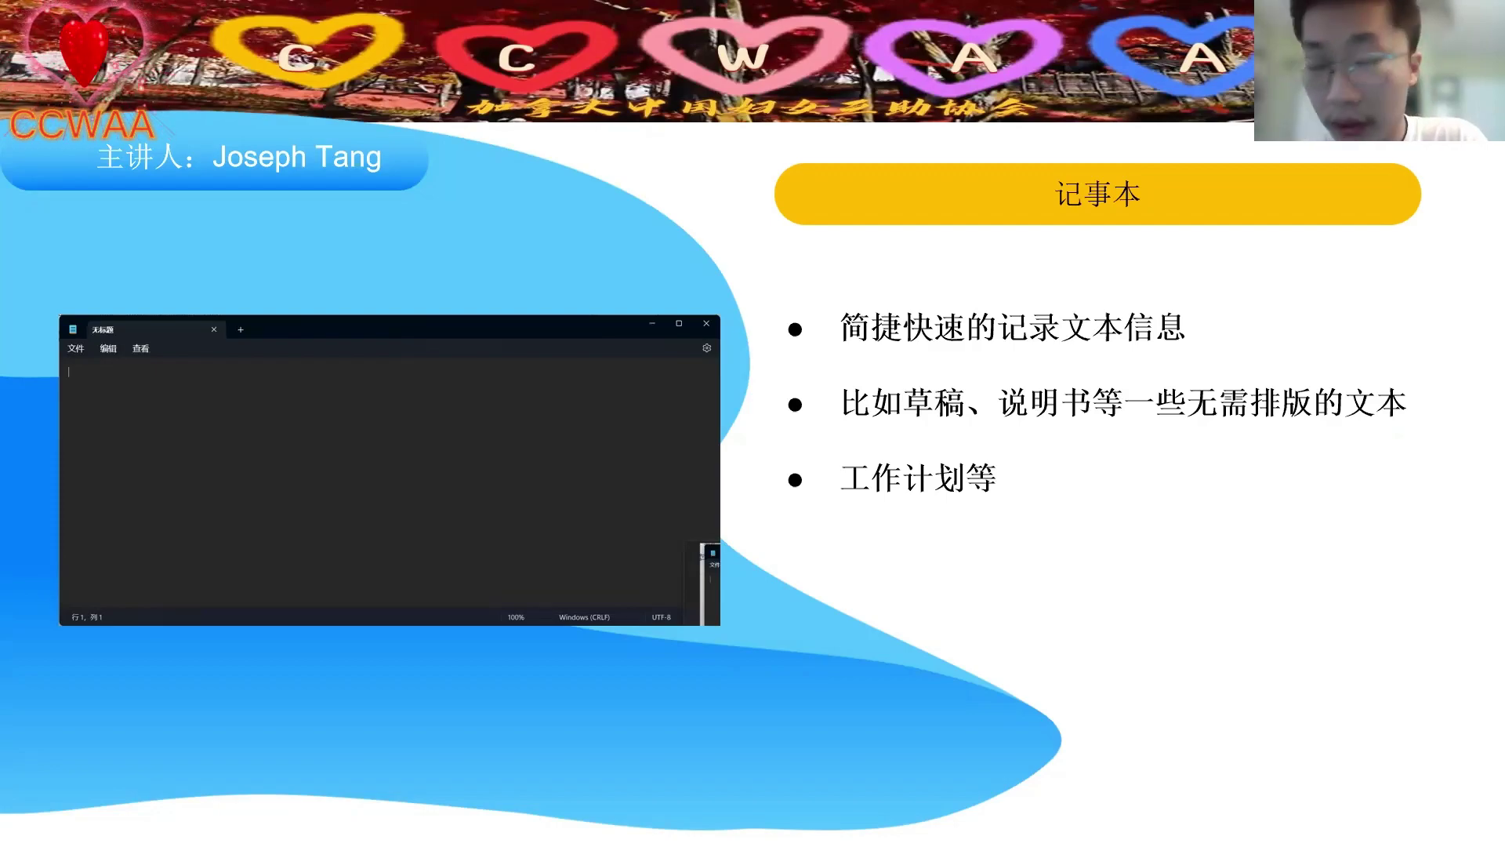
- Advance to the slide on creating a text document, exit the slideshow and minimize WPS
key(Right)
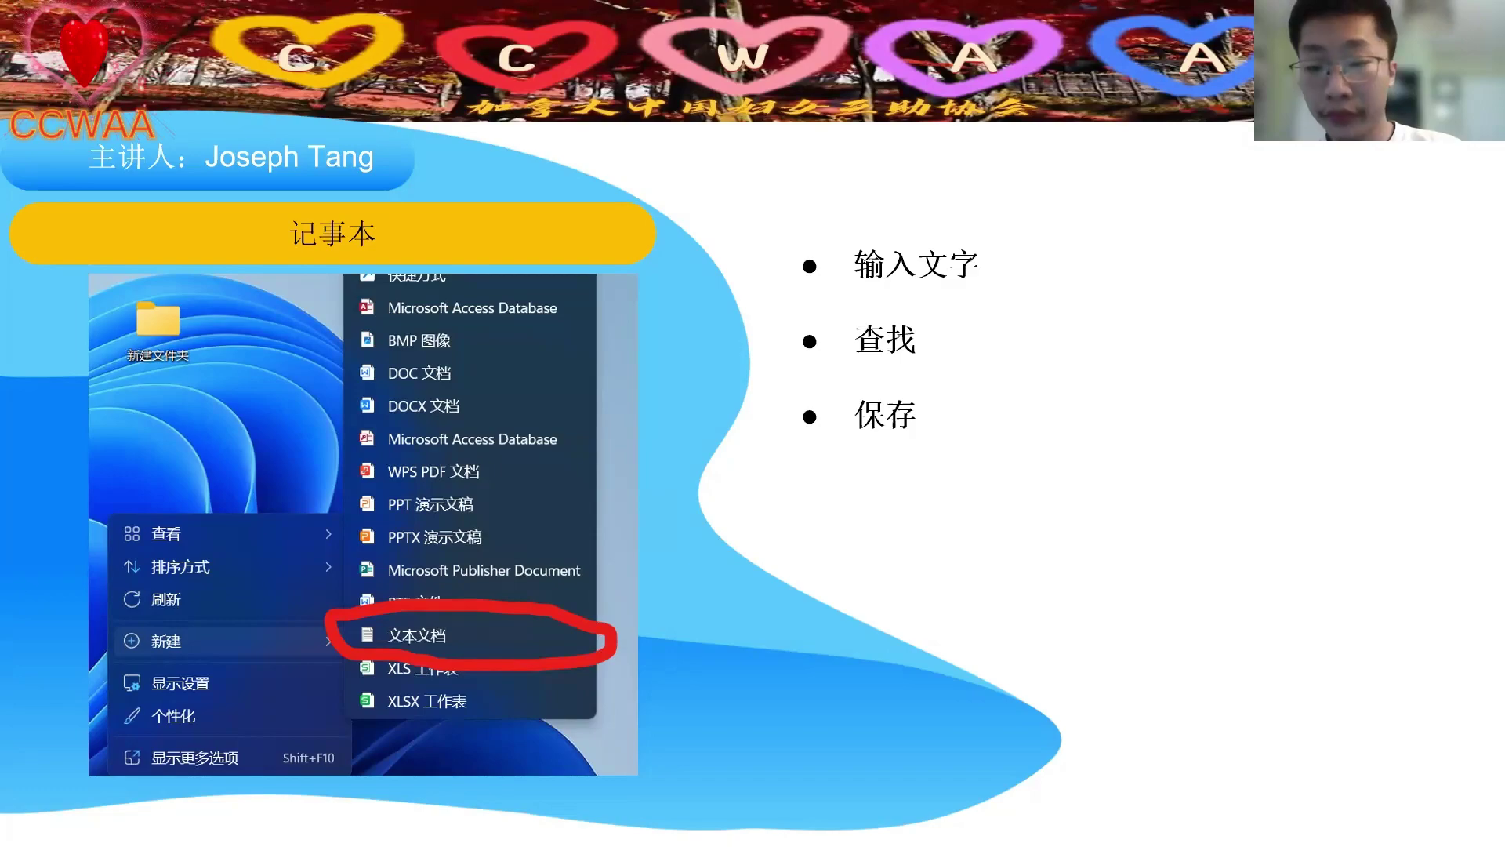
key(Escape)
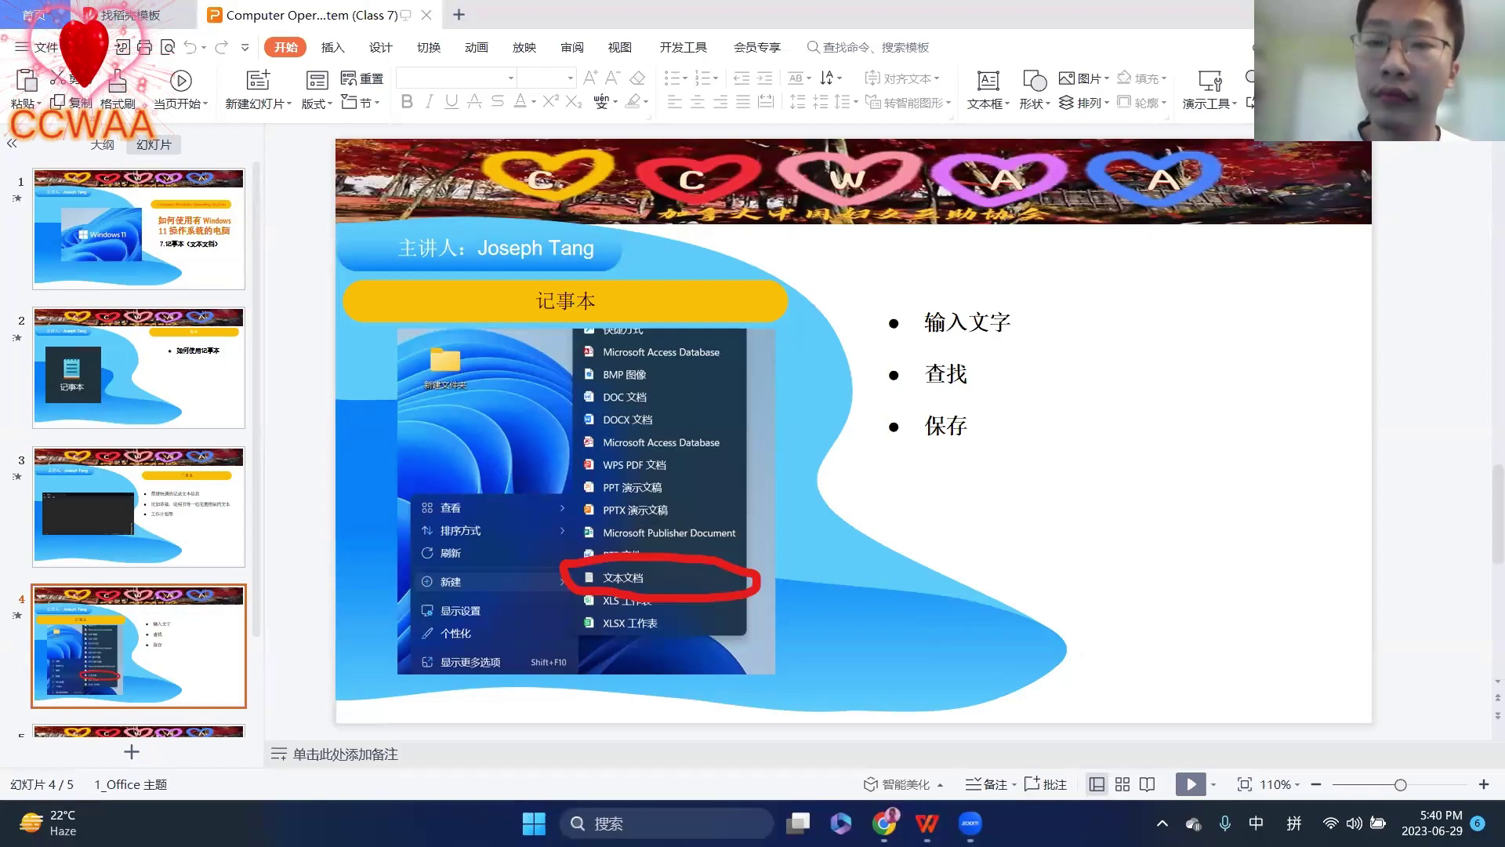
click(1415, 14)
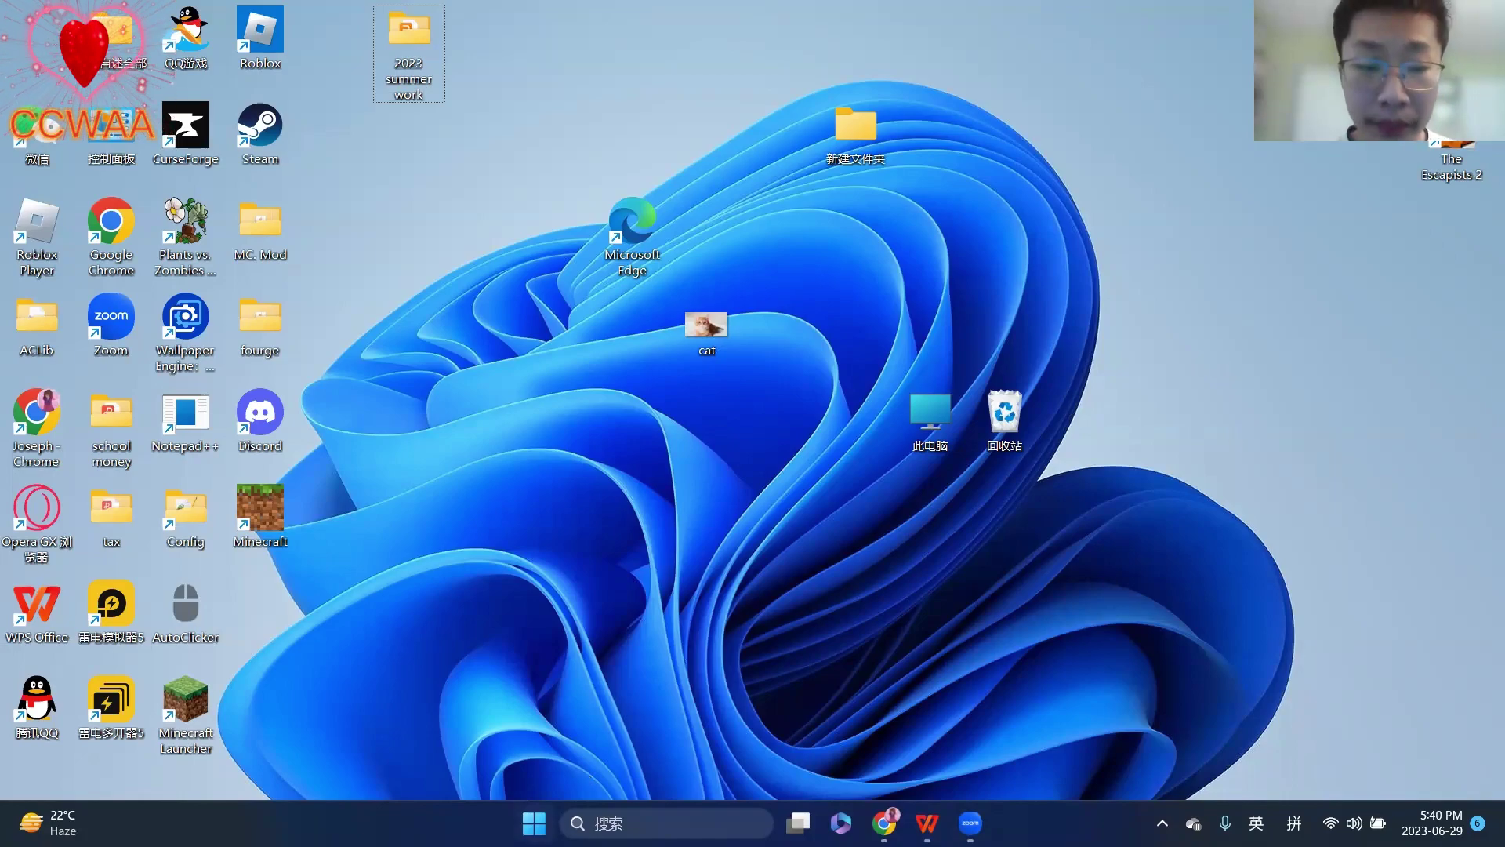
- Launch Notepad from the pinned 记事本 tile, close it, and reopen the Start menu
key(super)
key(super)
key(super)
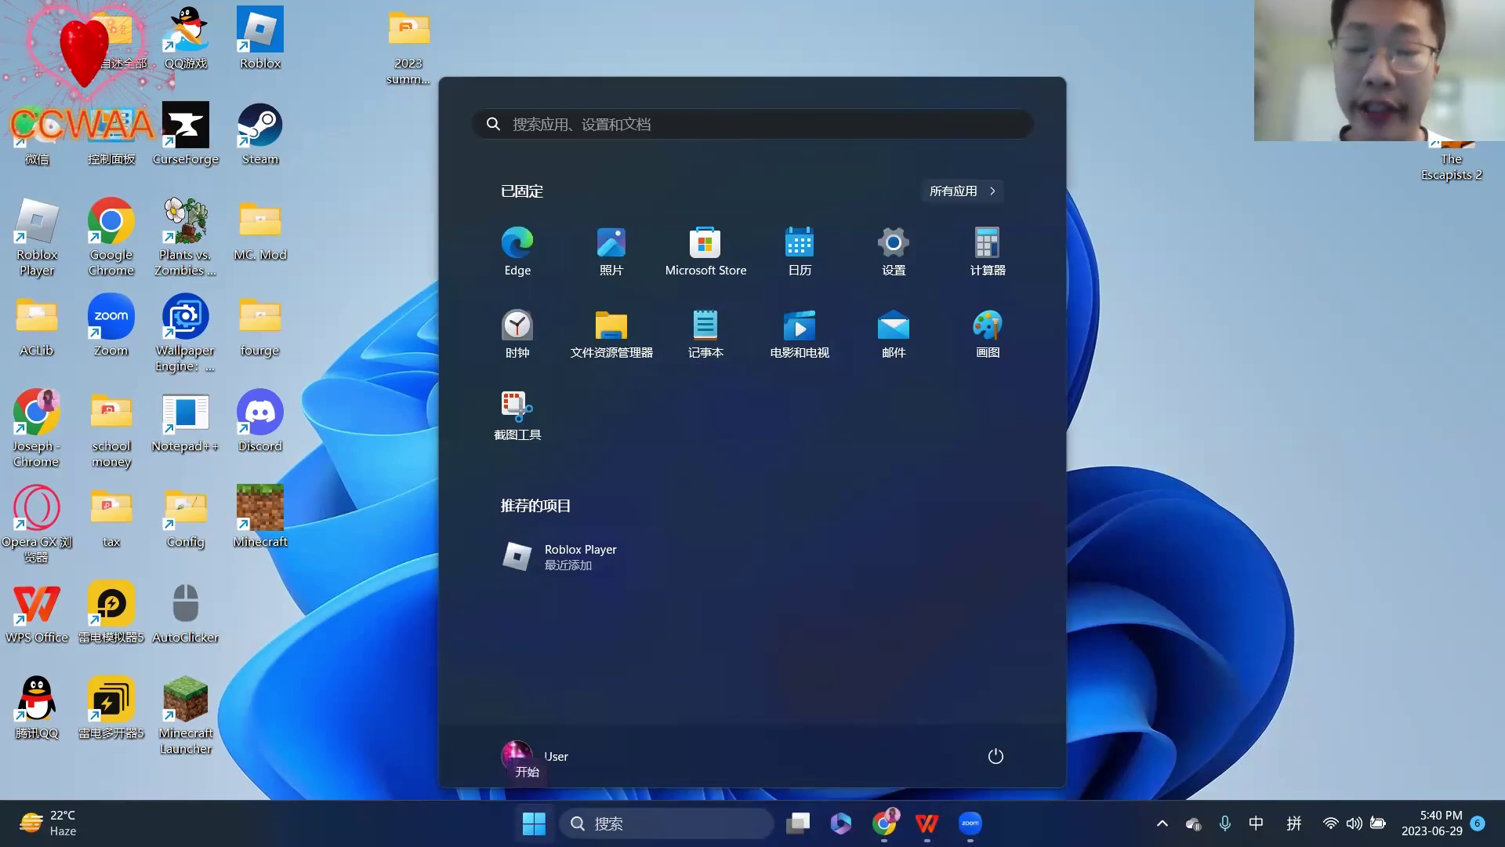
click(695, 325)
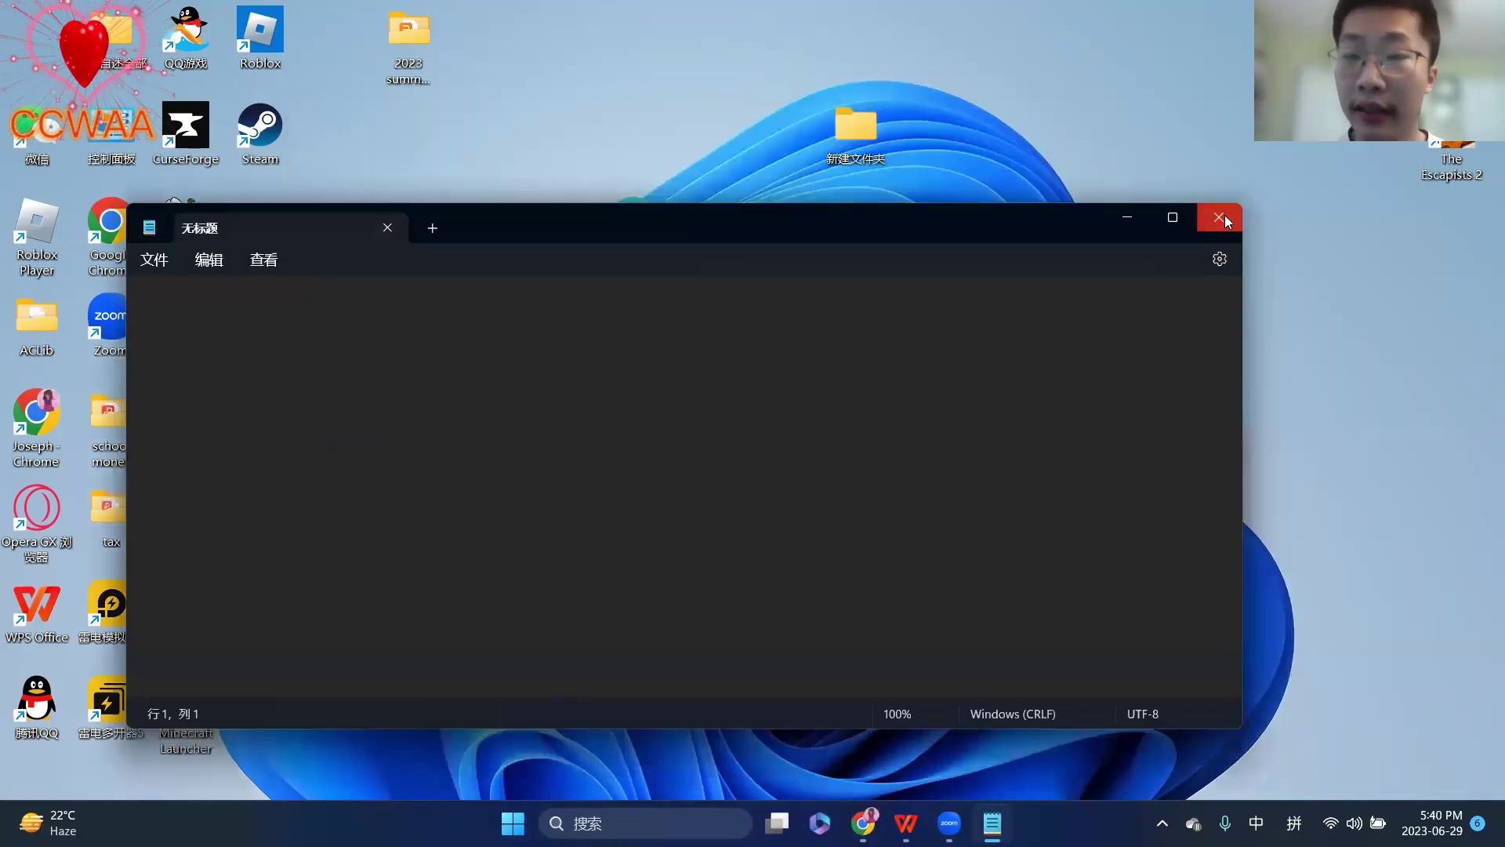
click(1227, 221)
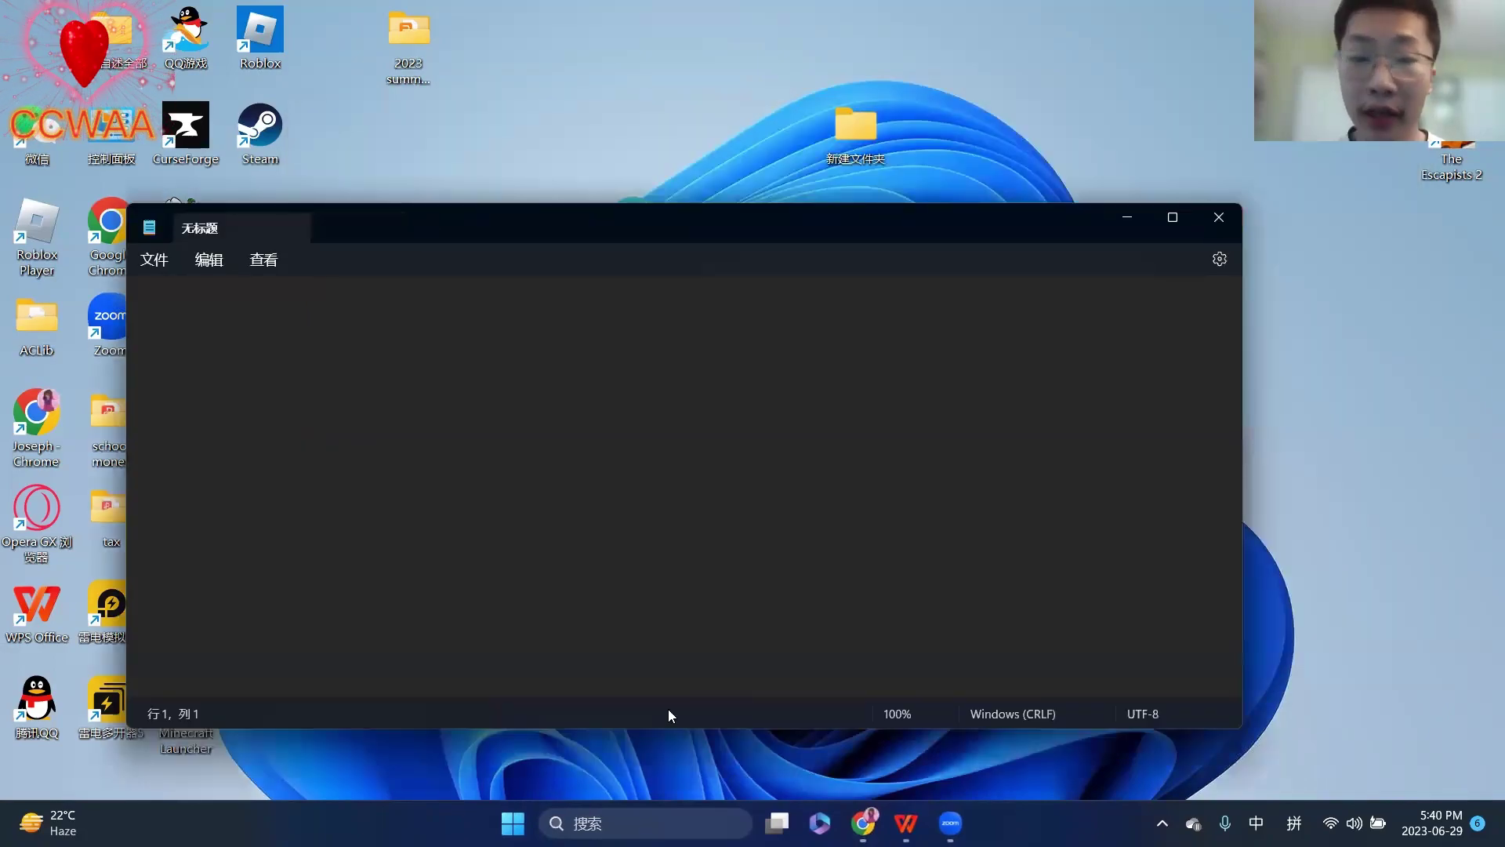
key(super)
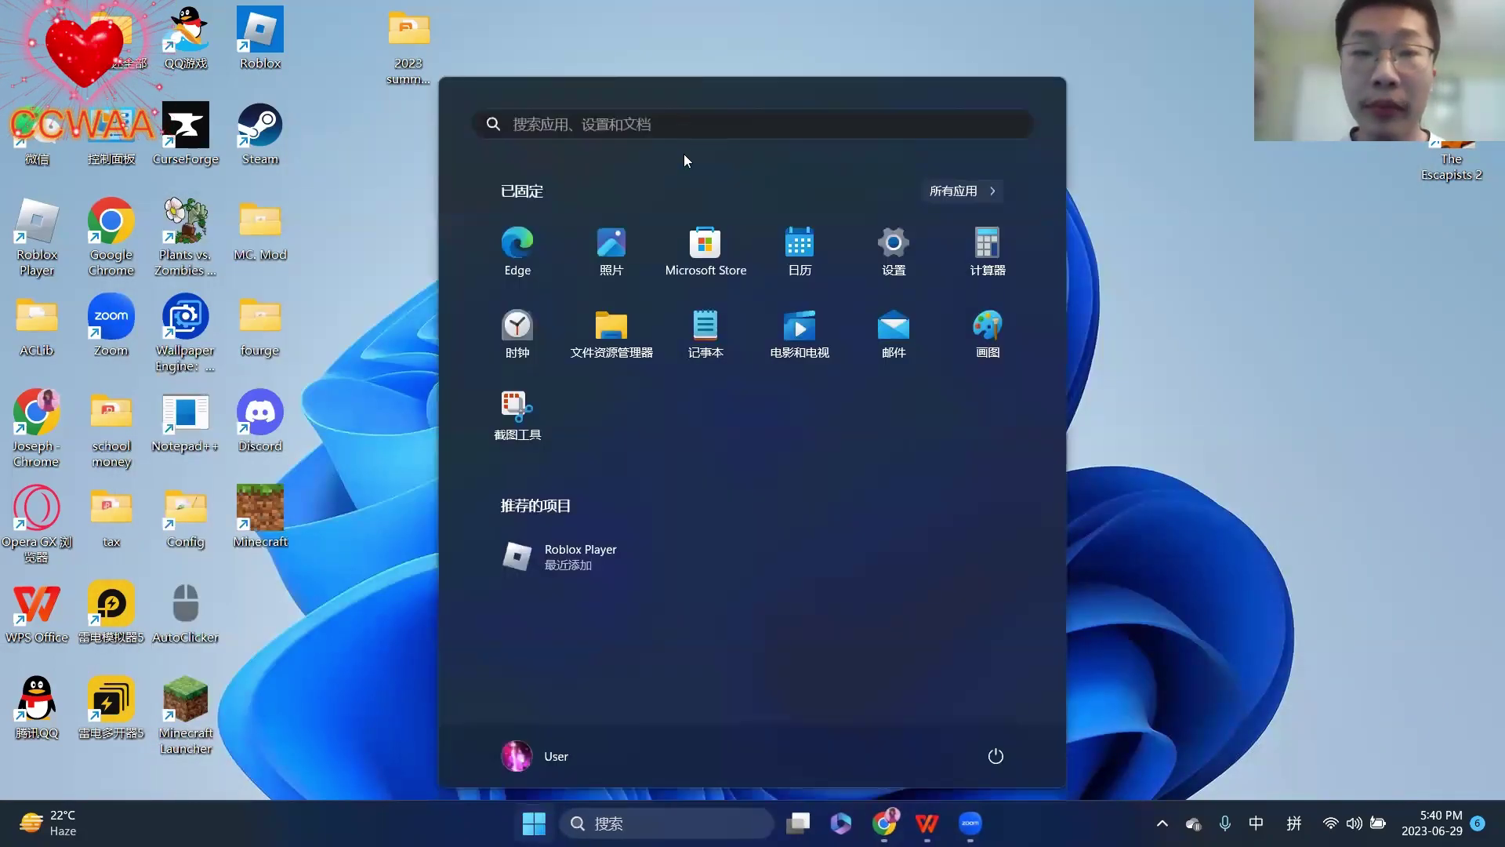
- Browse the All apps list down to 记事本, then close Start to return to the desktop
click(960, 192)
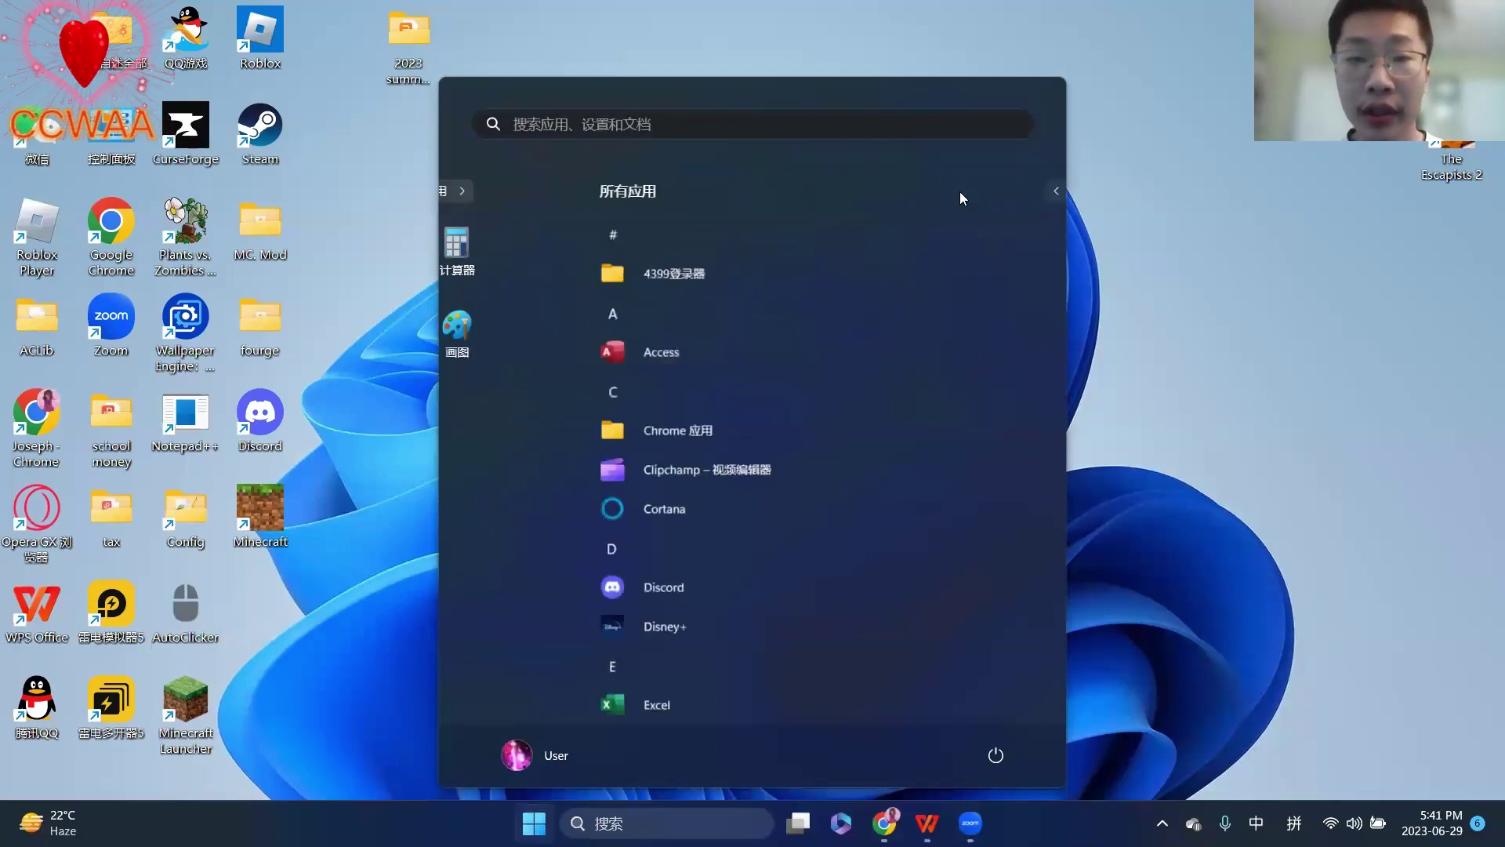
scroll(762, 433, down, 10)
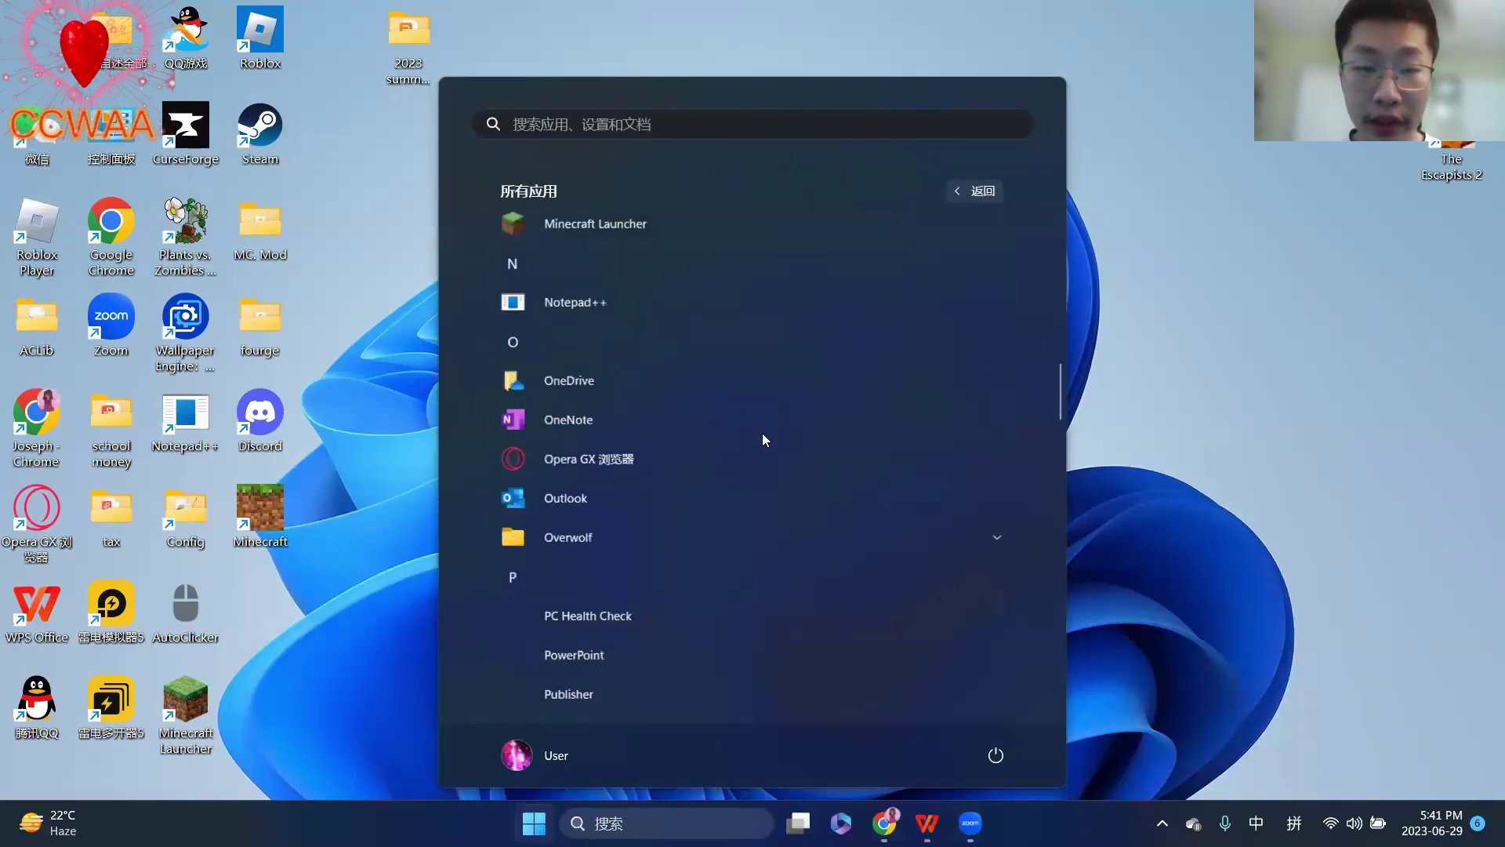
scroll(763, 436, down, 5)
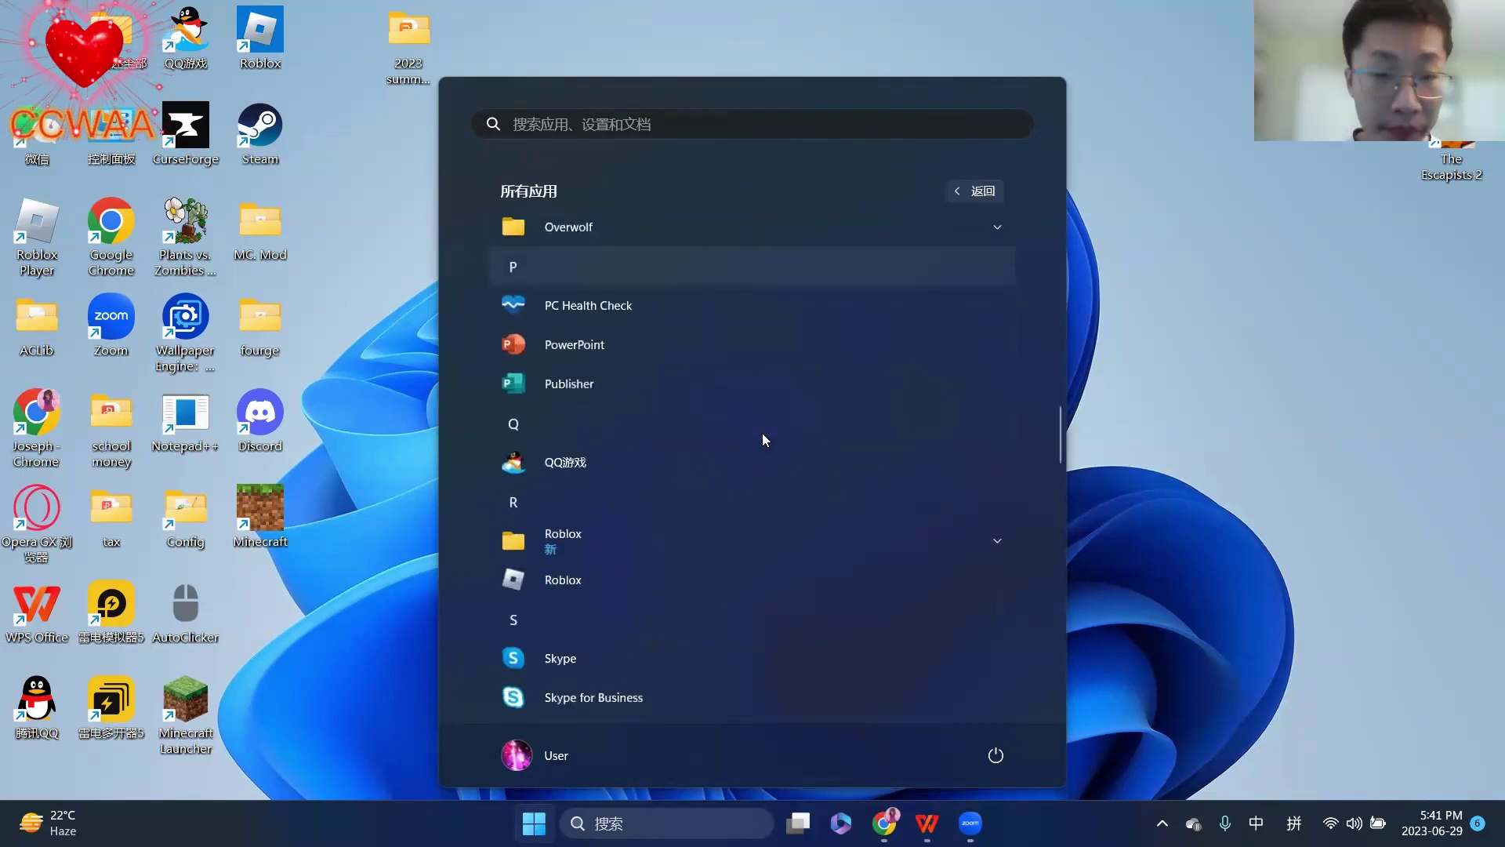
scroll(763, 435, down, 8)
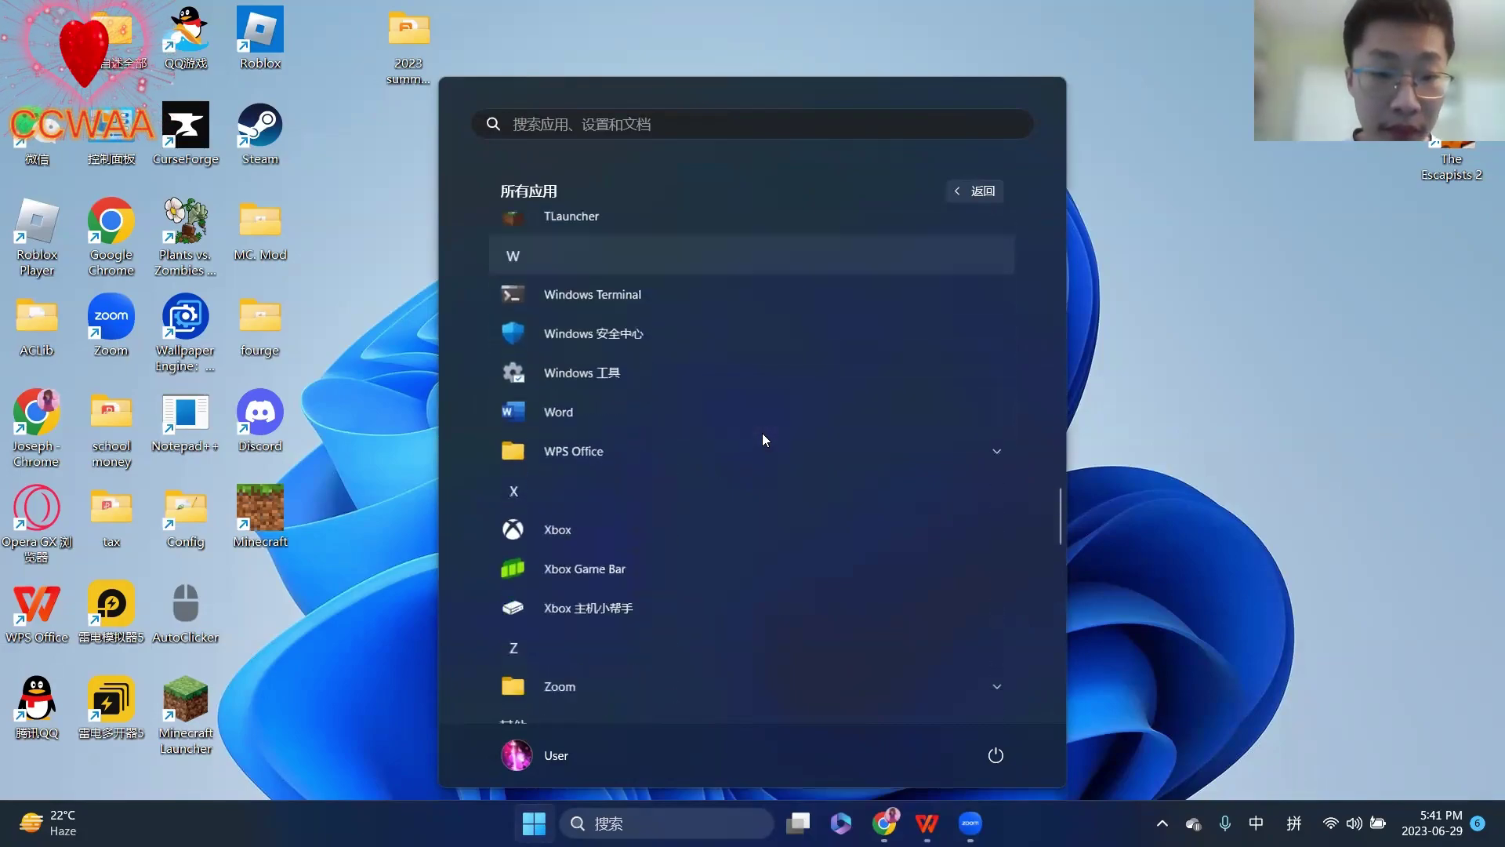
scroll(763, 435, down, 3)
scroll(763, 435, up, 10)
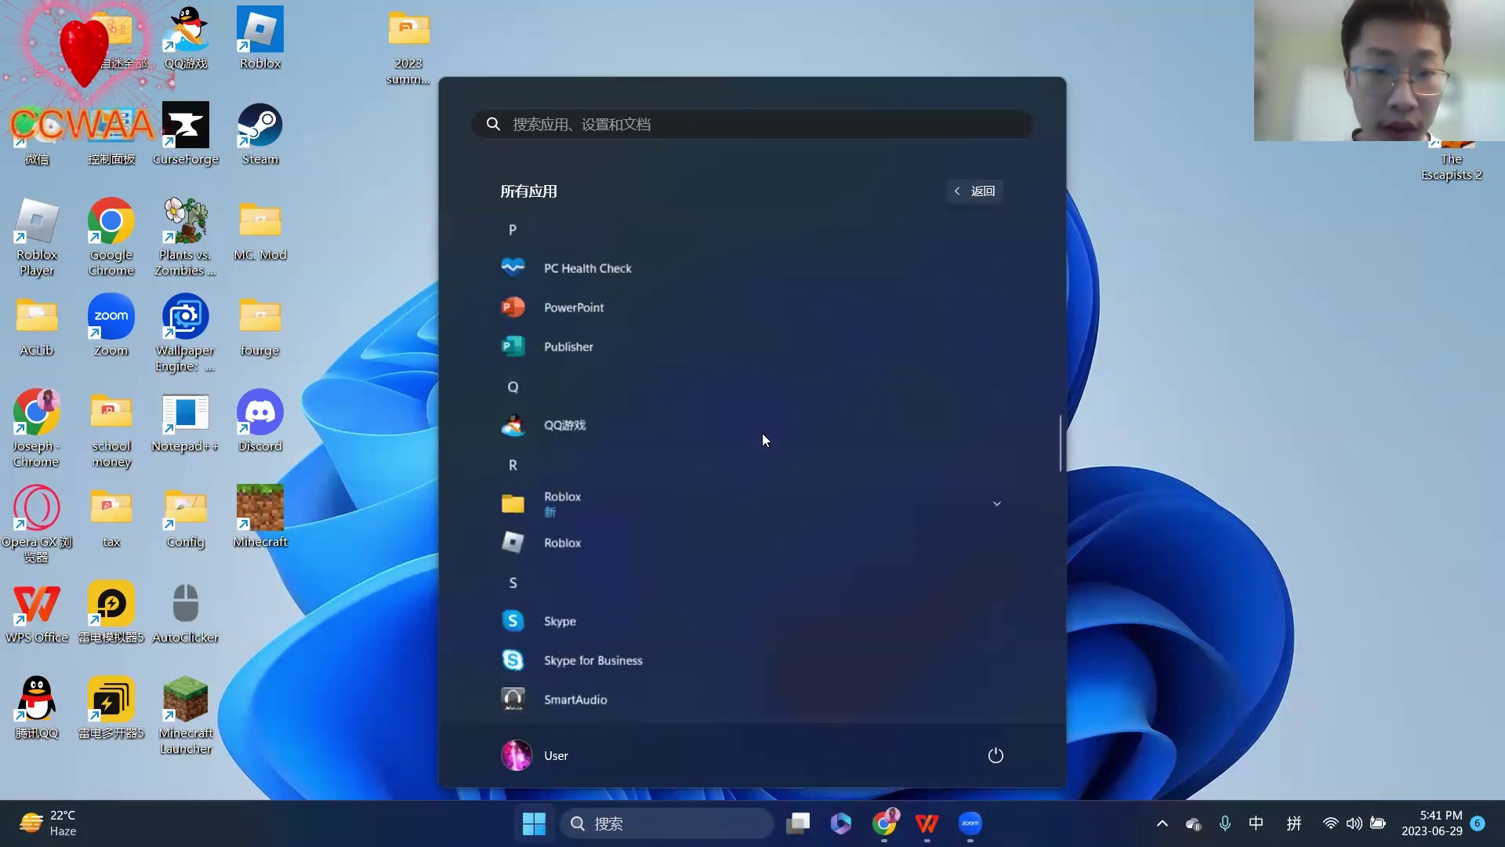
scroll(763, 434, up, 10)
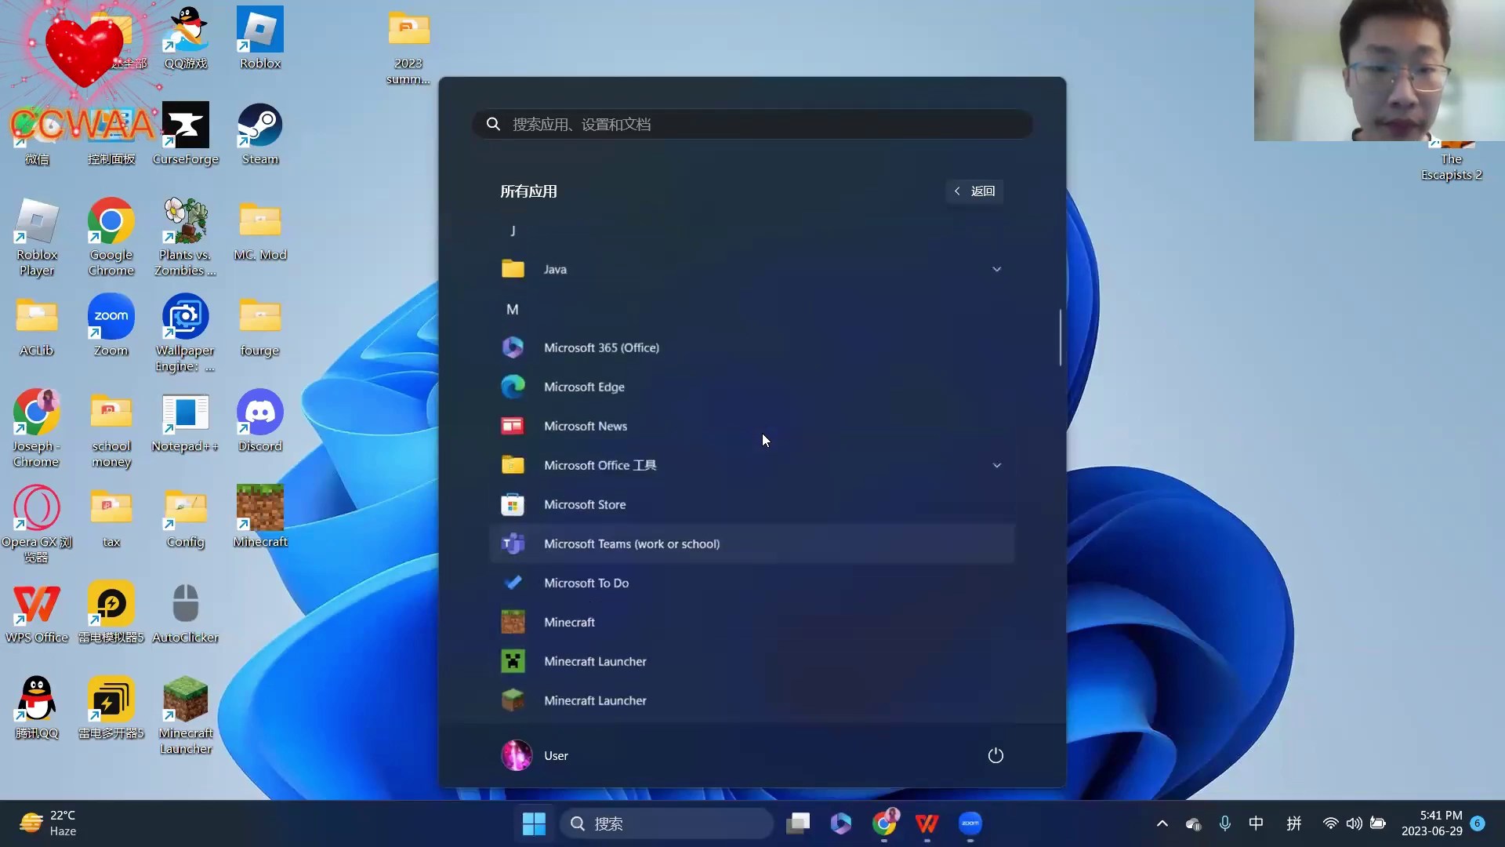
scroll(763, 435, up, 5)
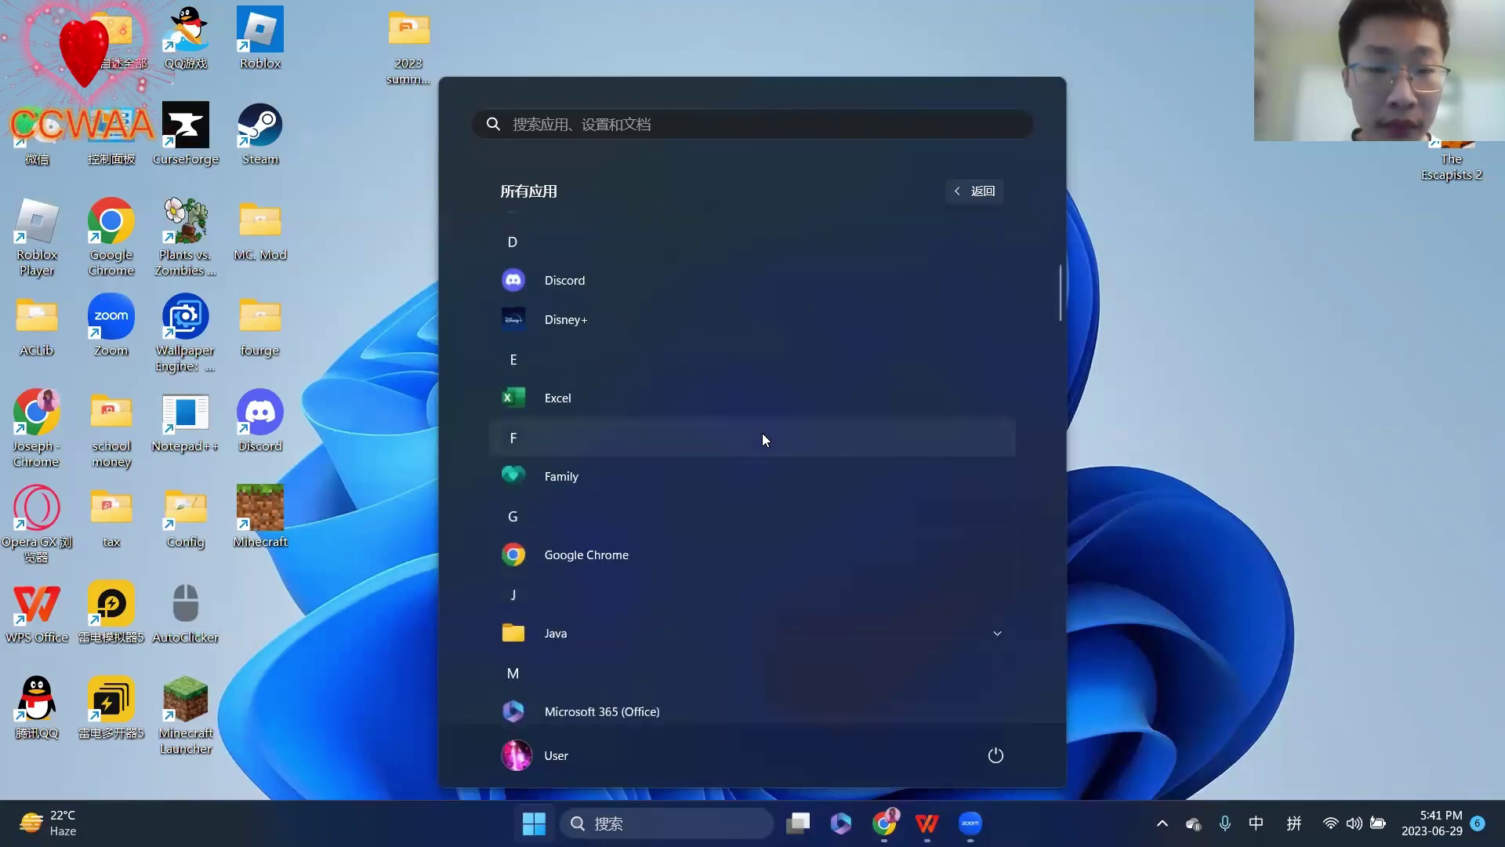
scroll(763, 433, up, 3)
scroll(762, 433, down, 10)
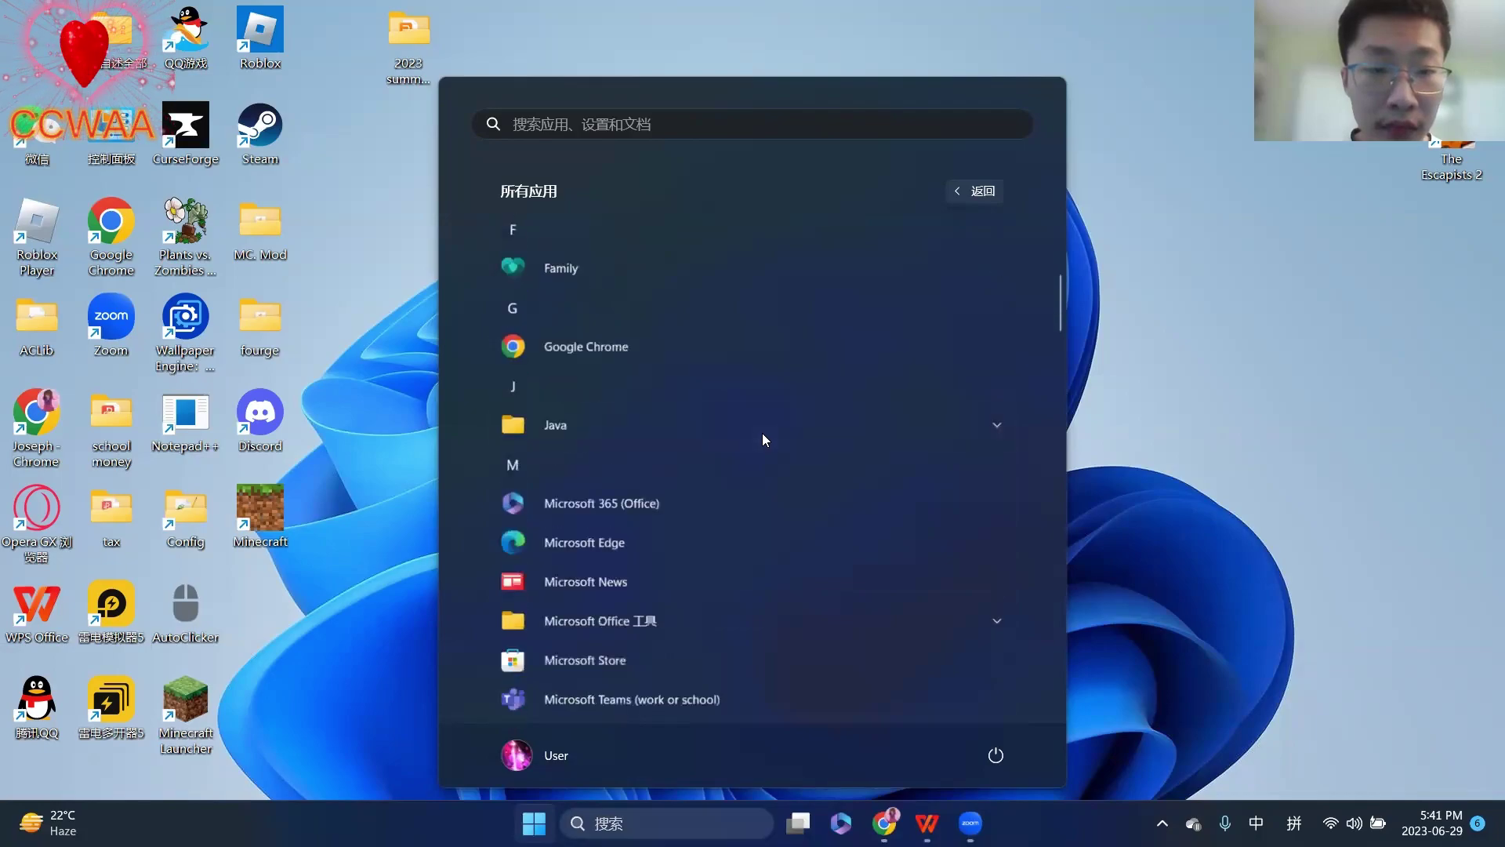
scroll(762, 433, down, 7)
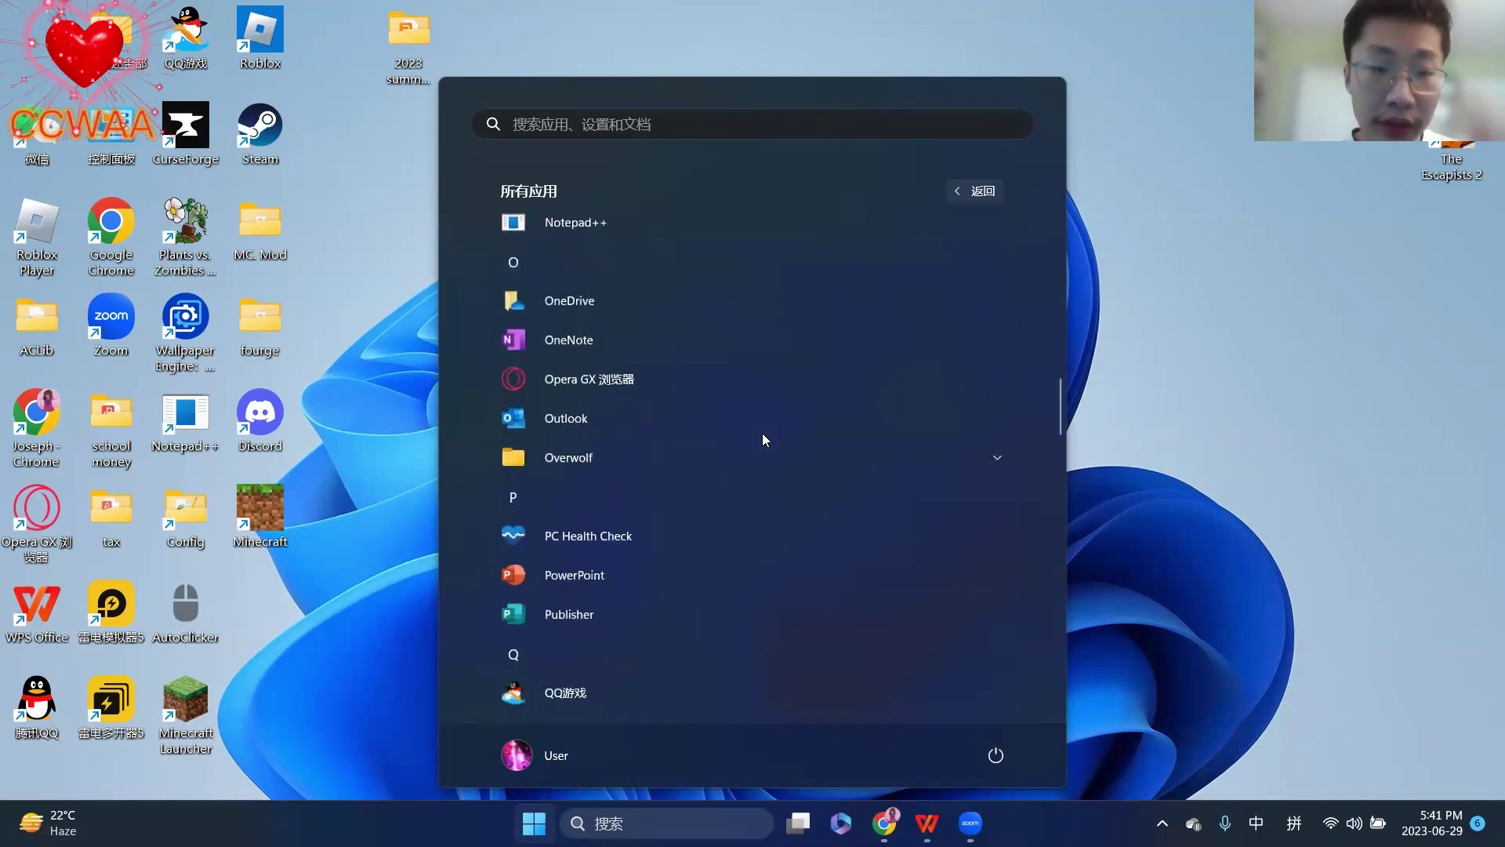
scroll(762, 433, down, 7)
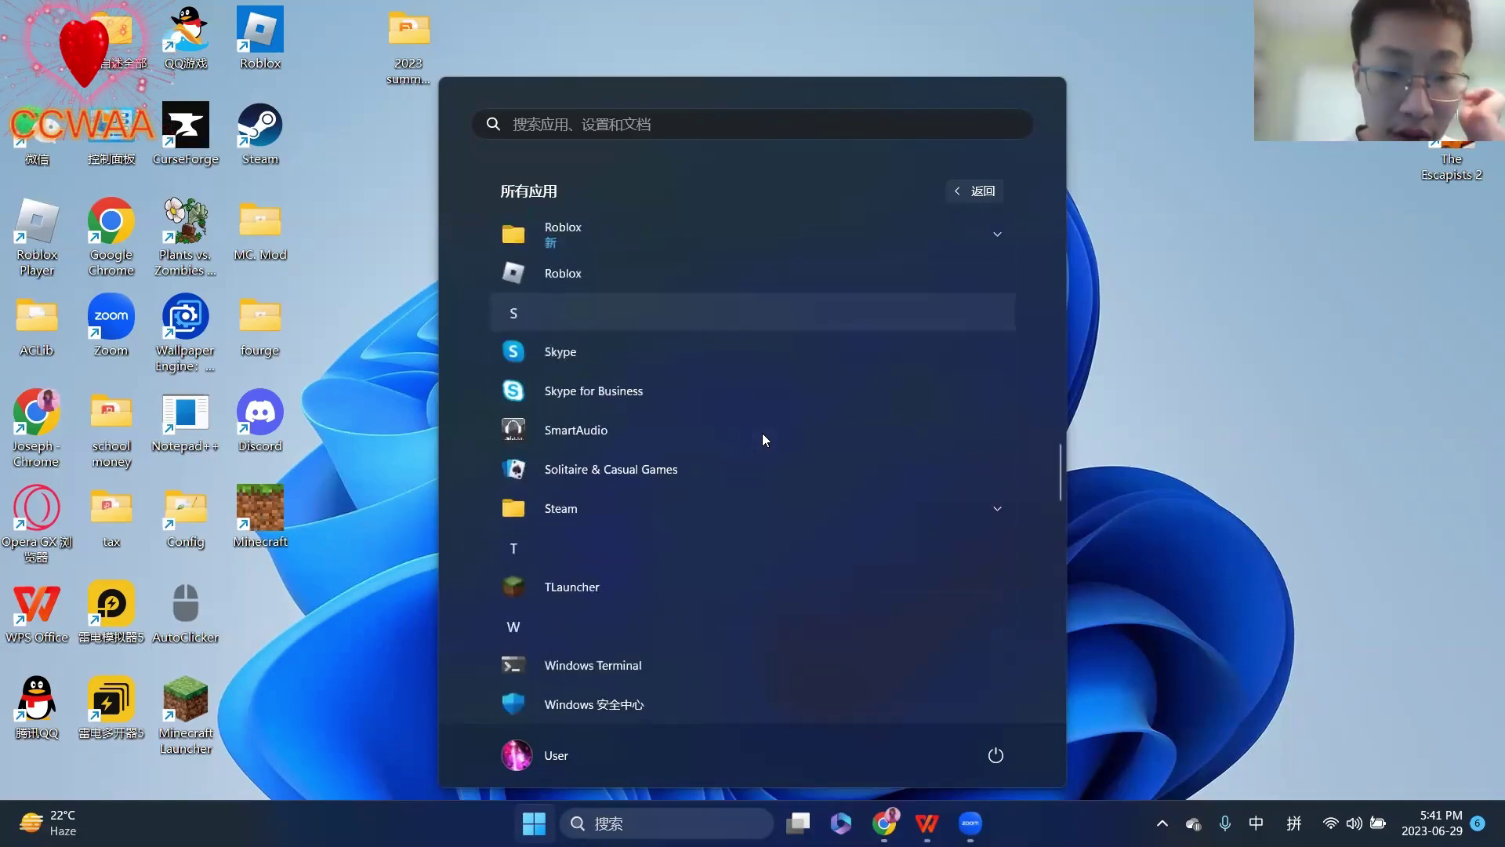
scroll(762, 433, down, 7)
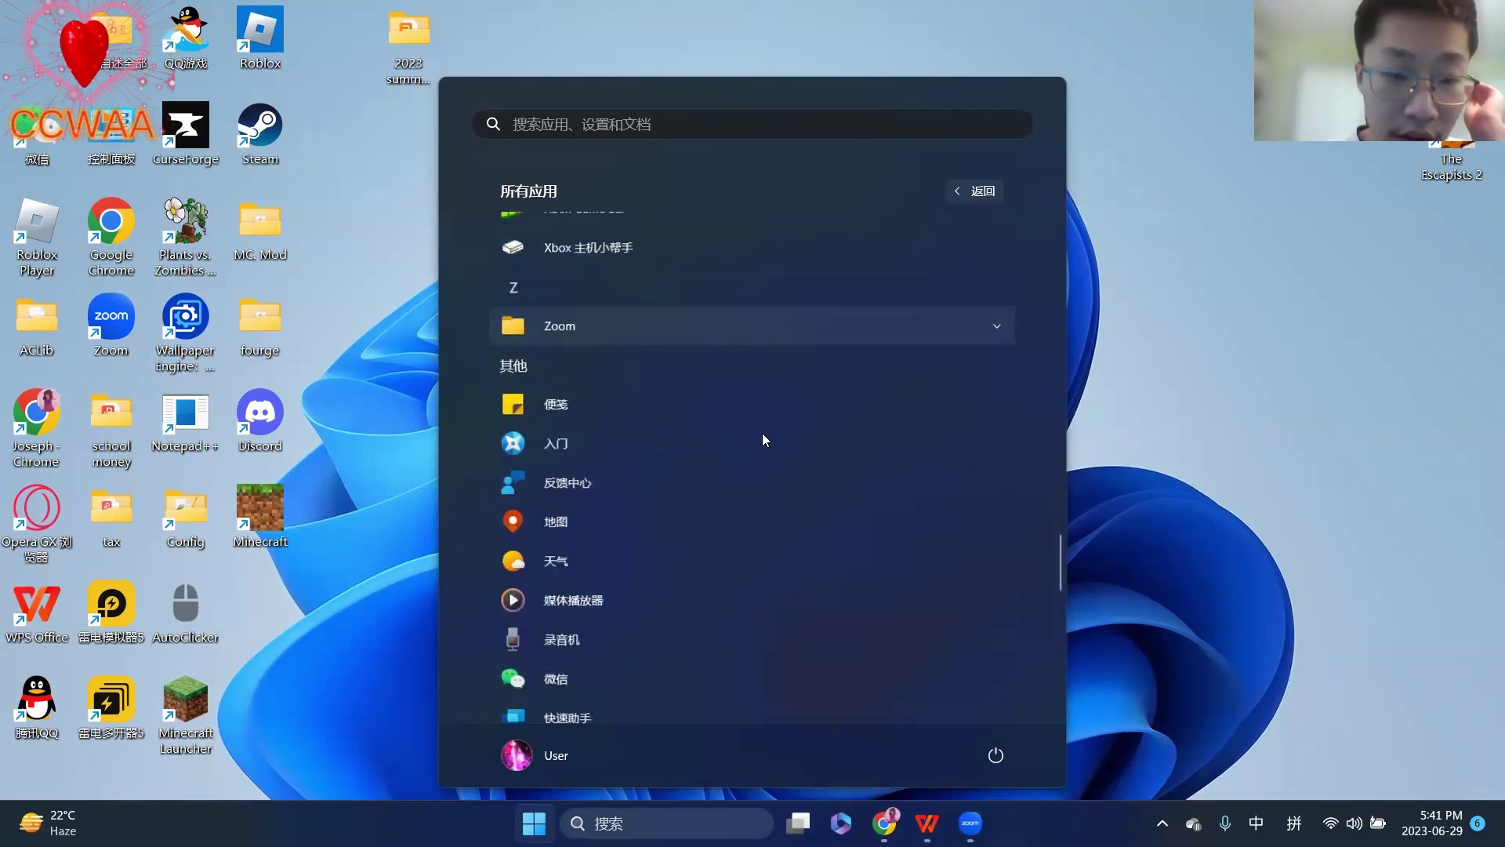
scroll(762, 433, down, 4)
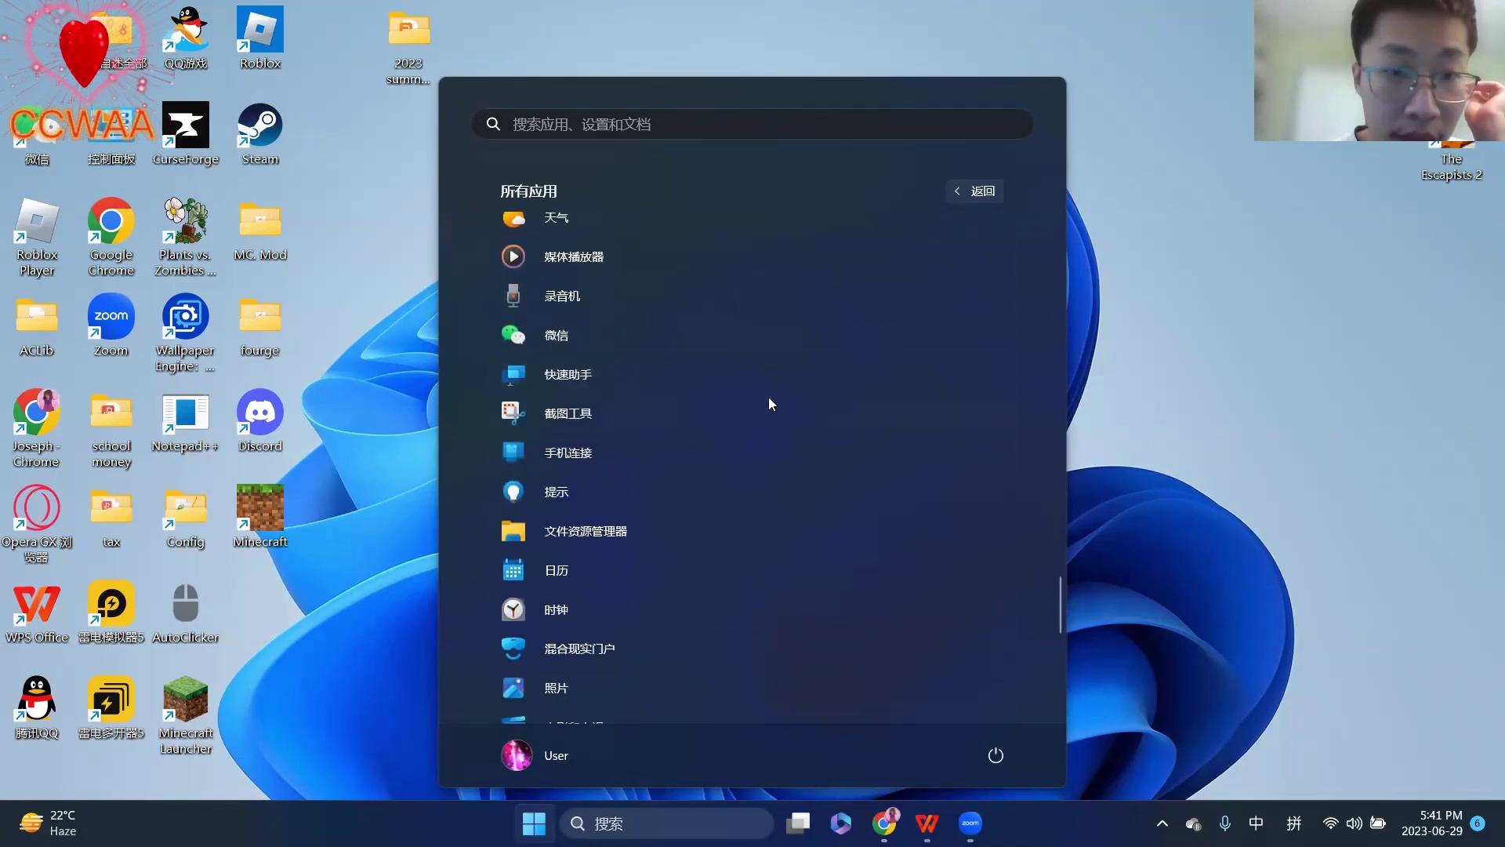
scroll(706, 378, down, 3)
scroll(706, 378, down, 5)
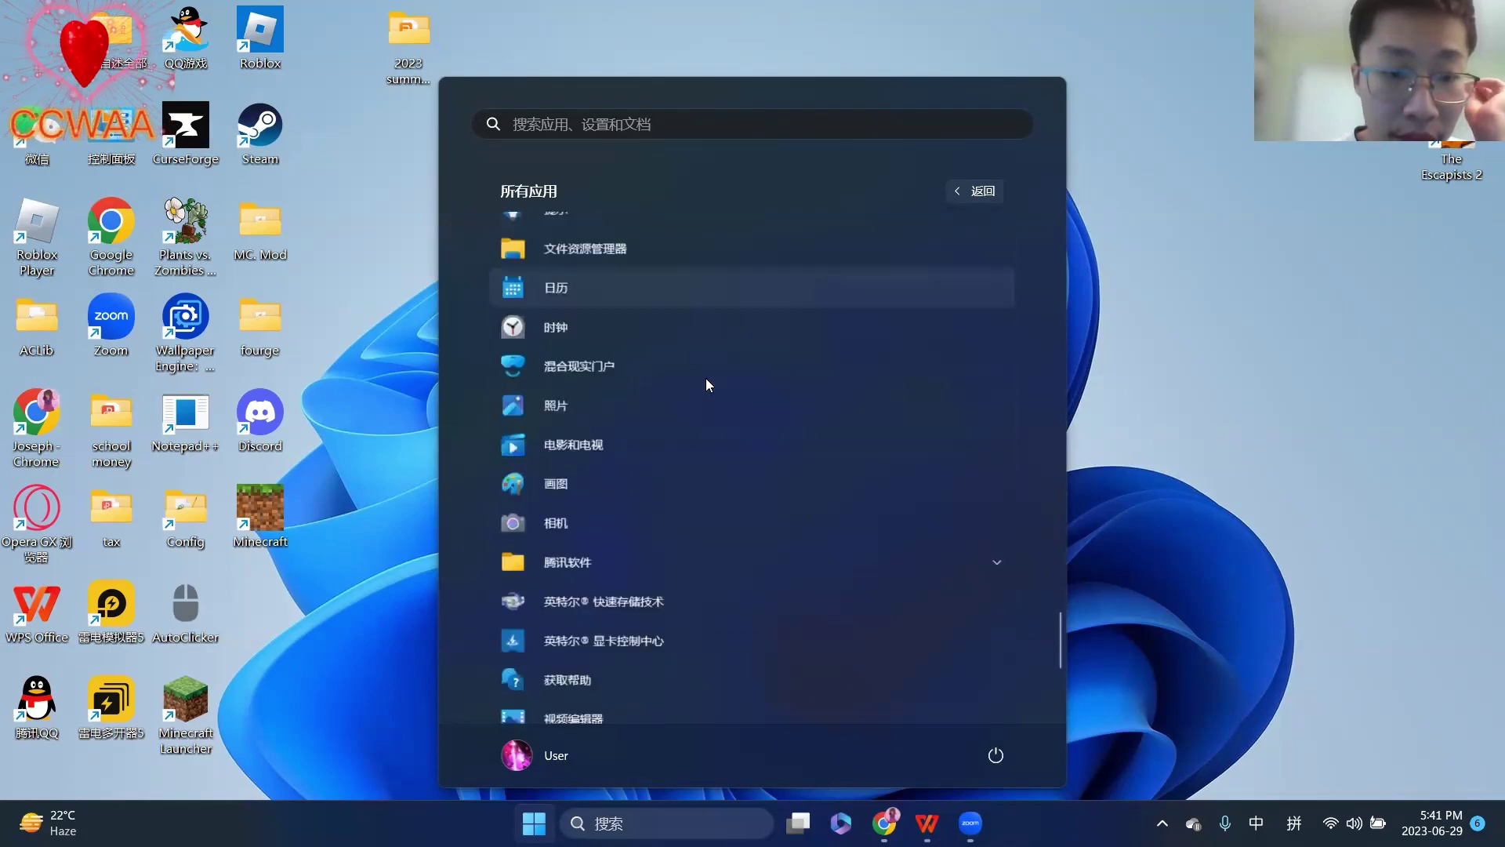
scroll(706, 378, down, 2)
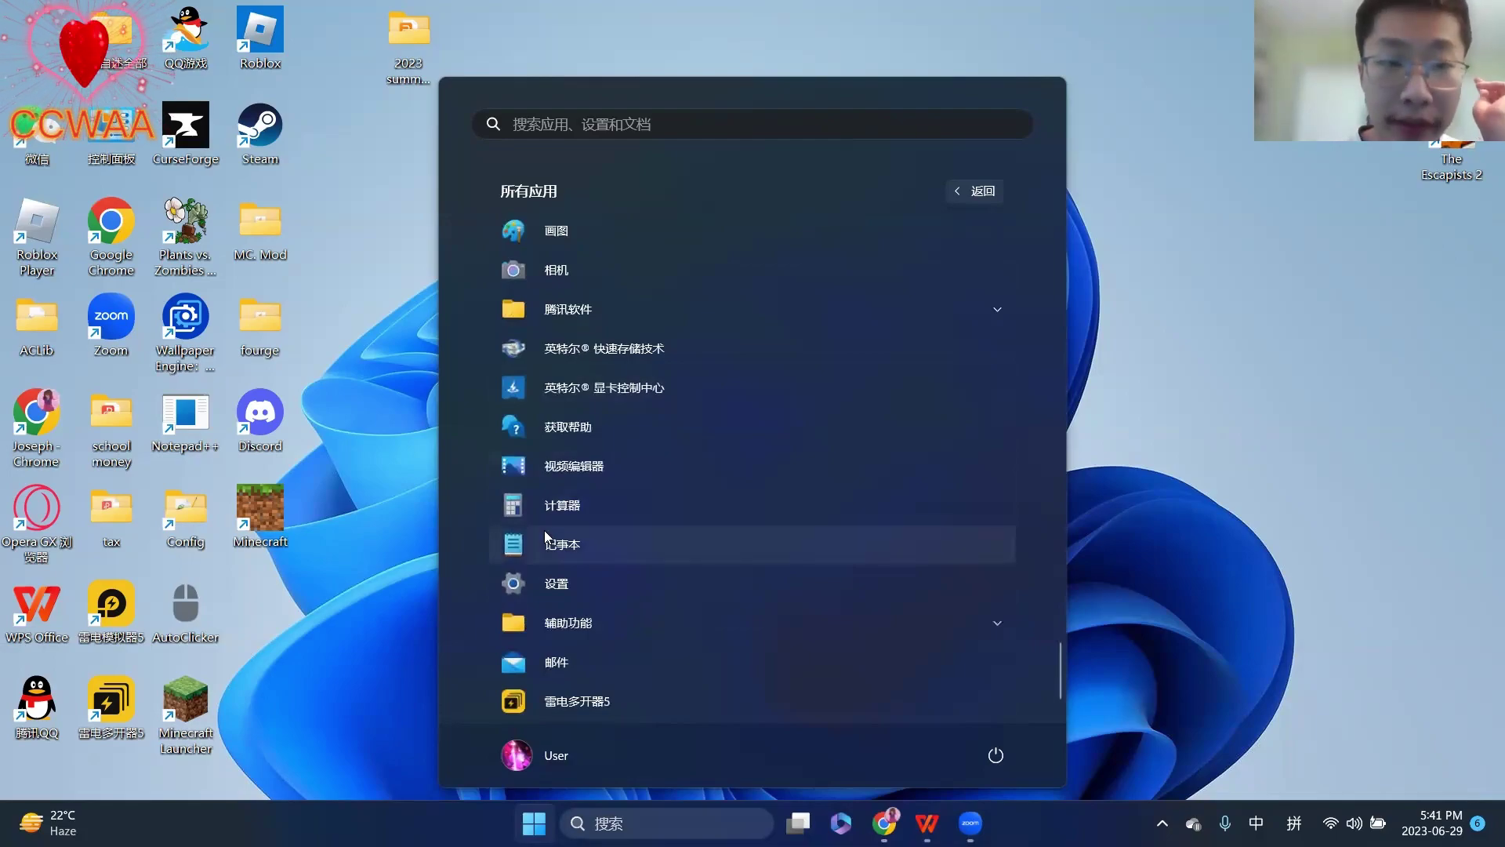
scroll(544, 530, down, 1)
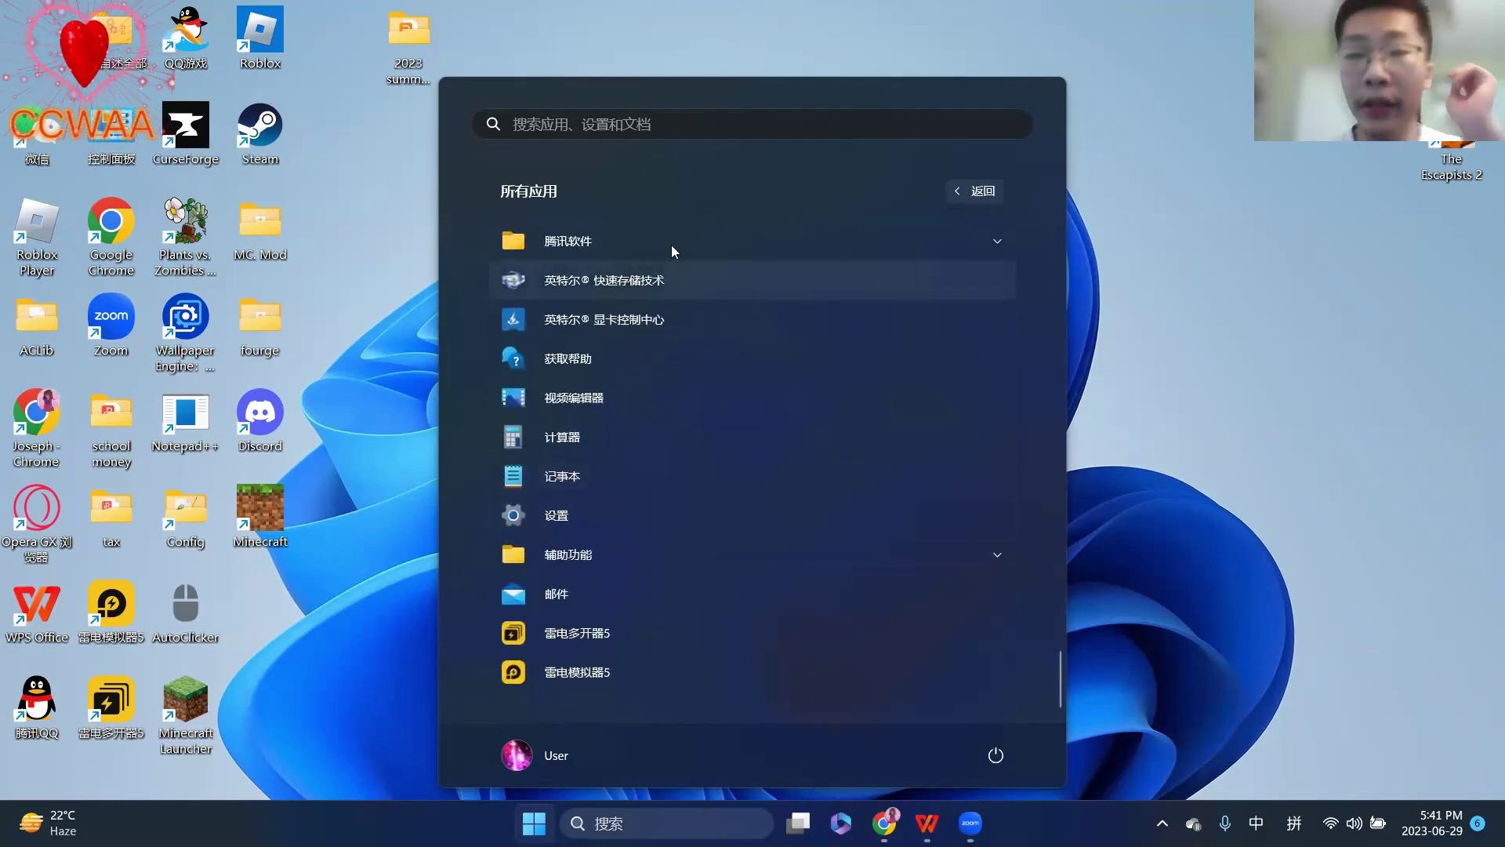
click(631, 124)
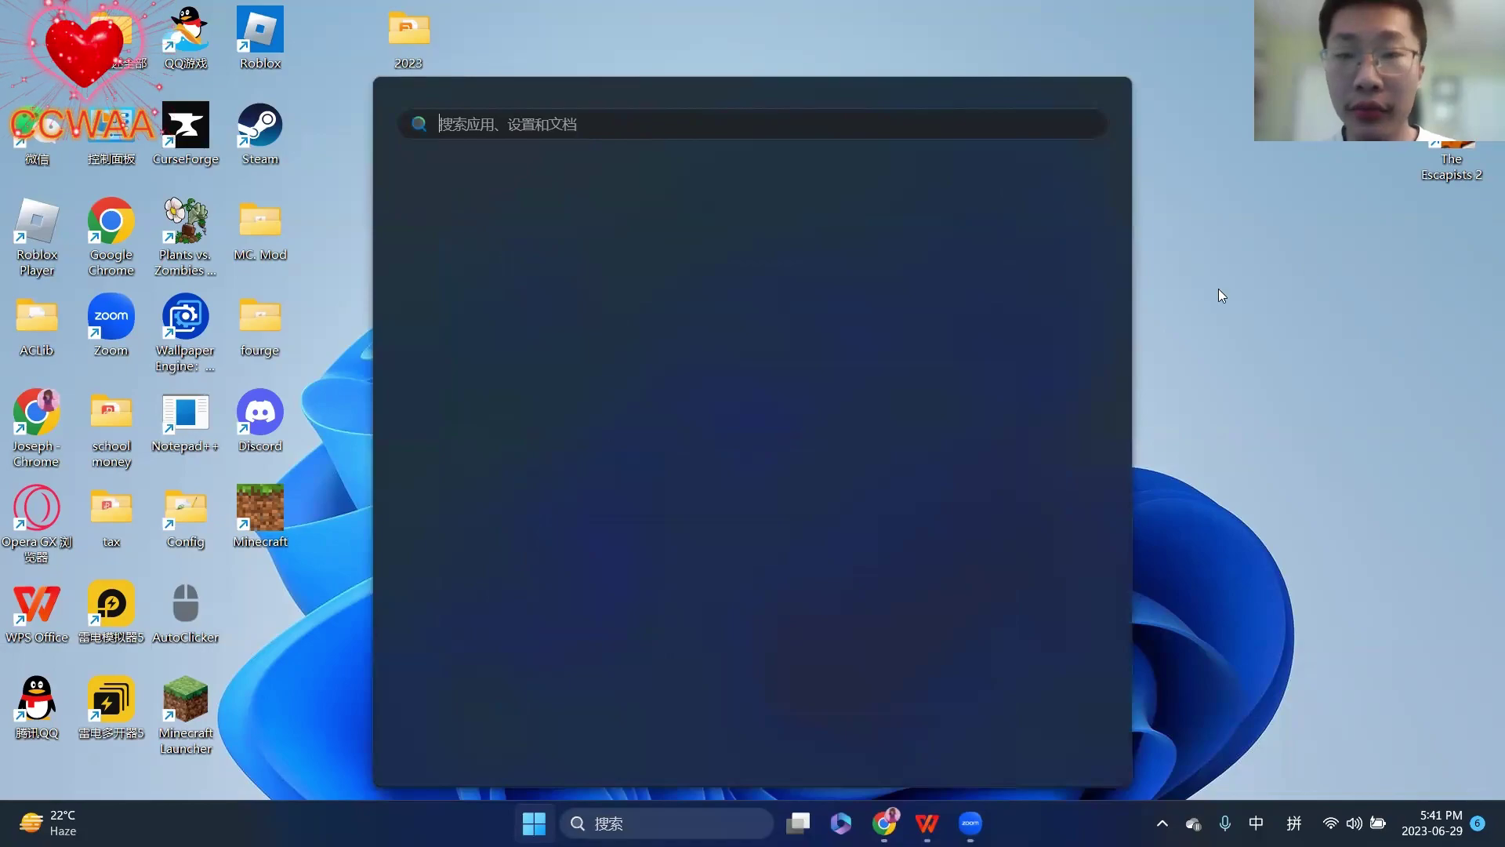
click(1218, 290)
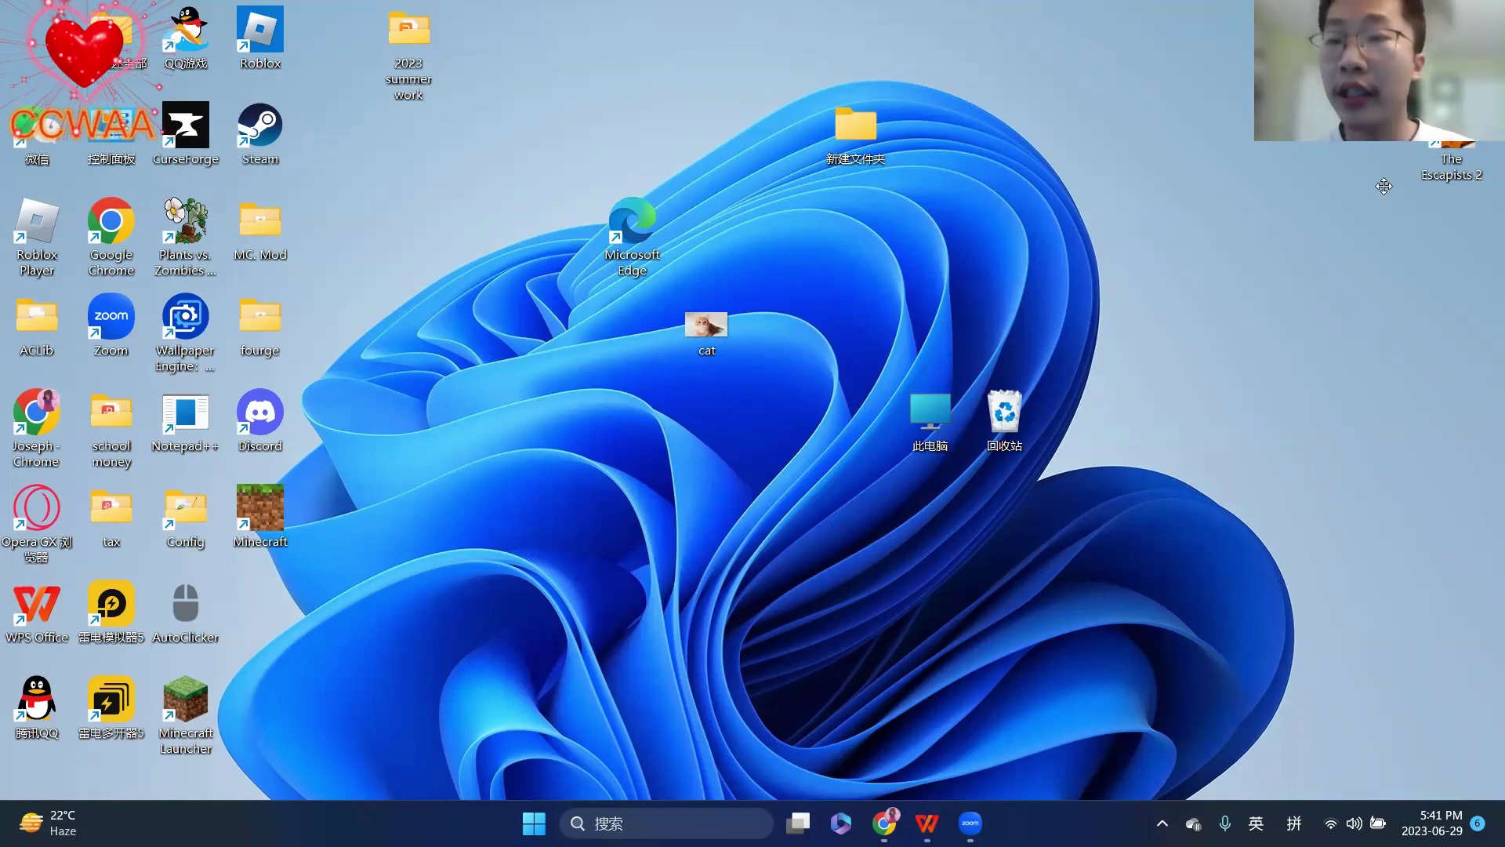
- Create a new text document on the desktop from the right-click menu
right_click(1044, 138)
click(1022, 132)
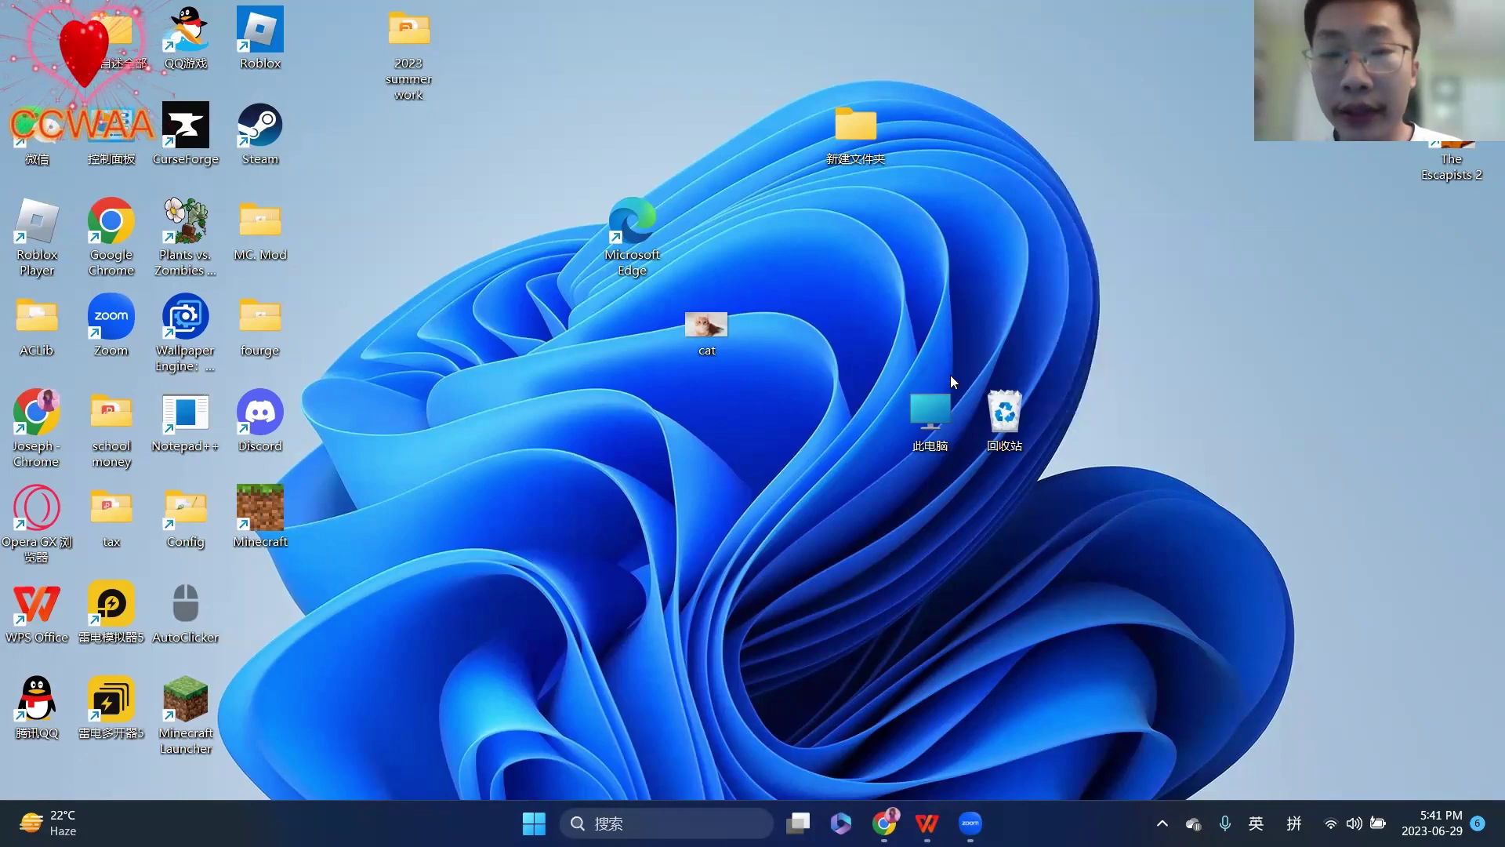
right_click(1027, 179)
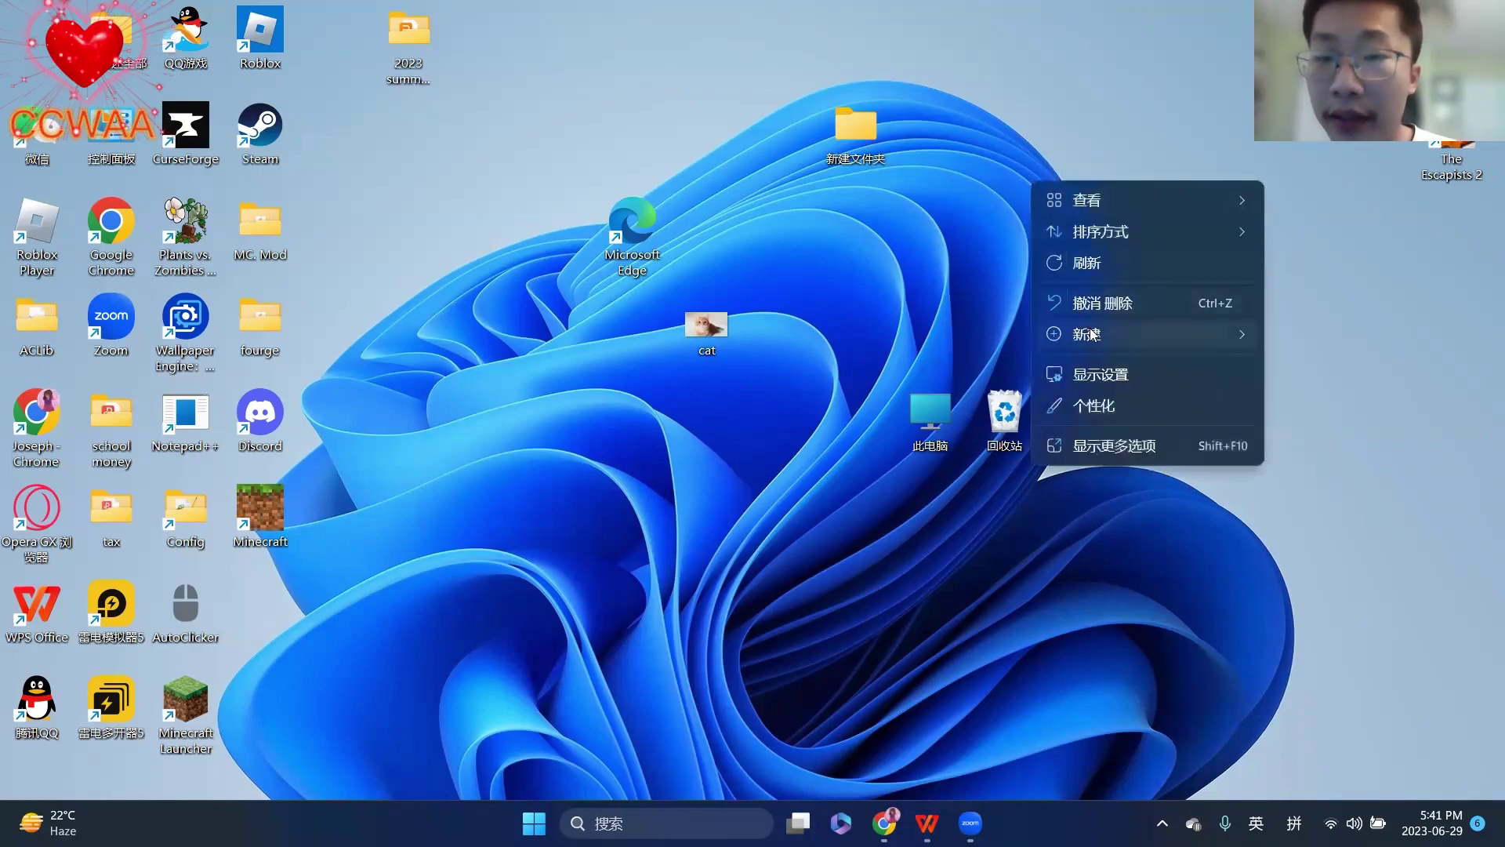
mouse_move(1098, 334)
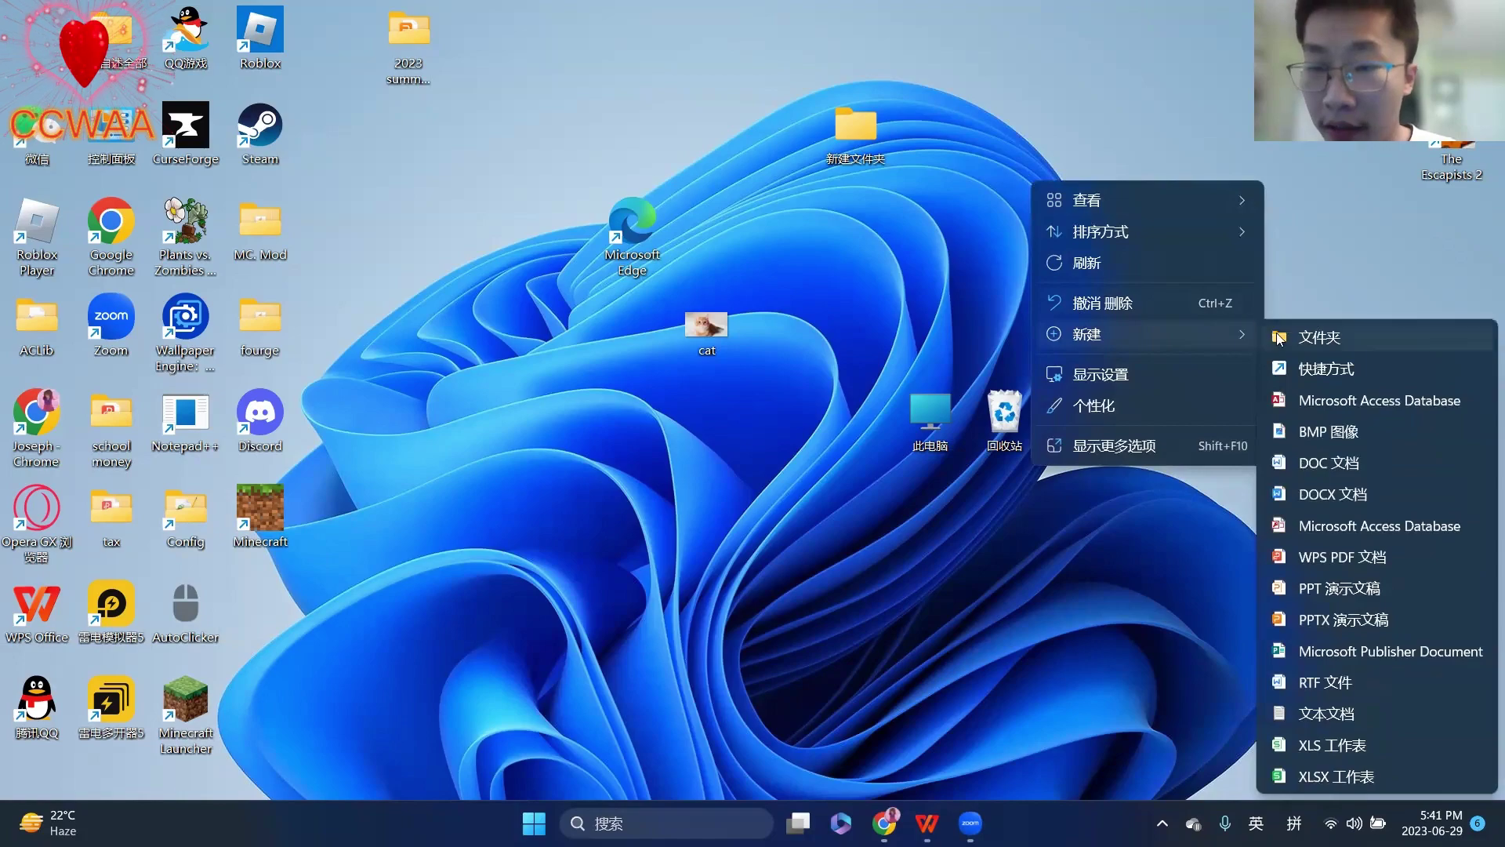
click(1330, 713)
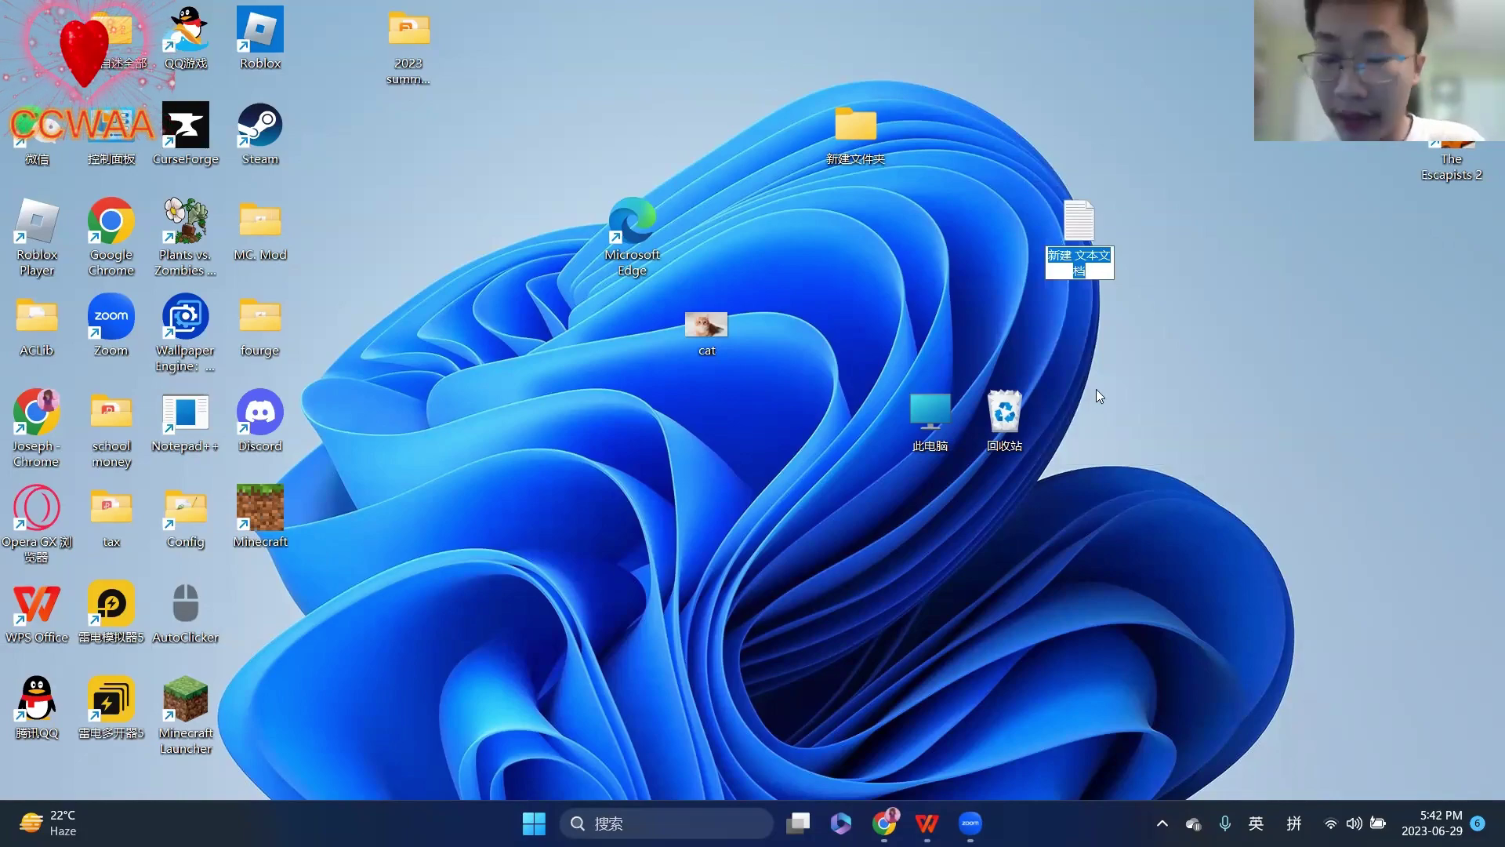
- Name the new text file 电脑 using Chinese pinyin input
key(BackSpace)
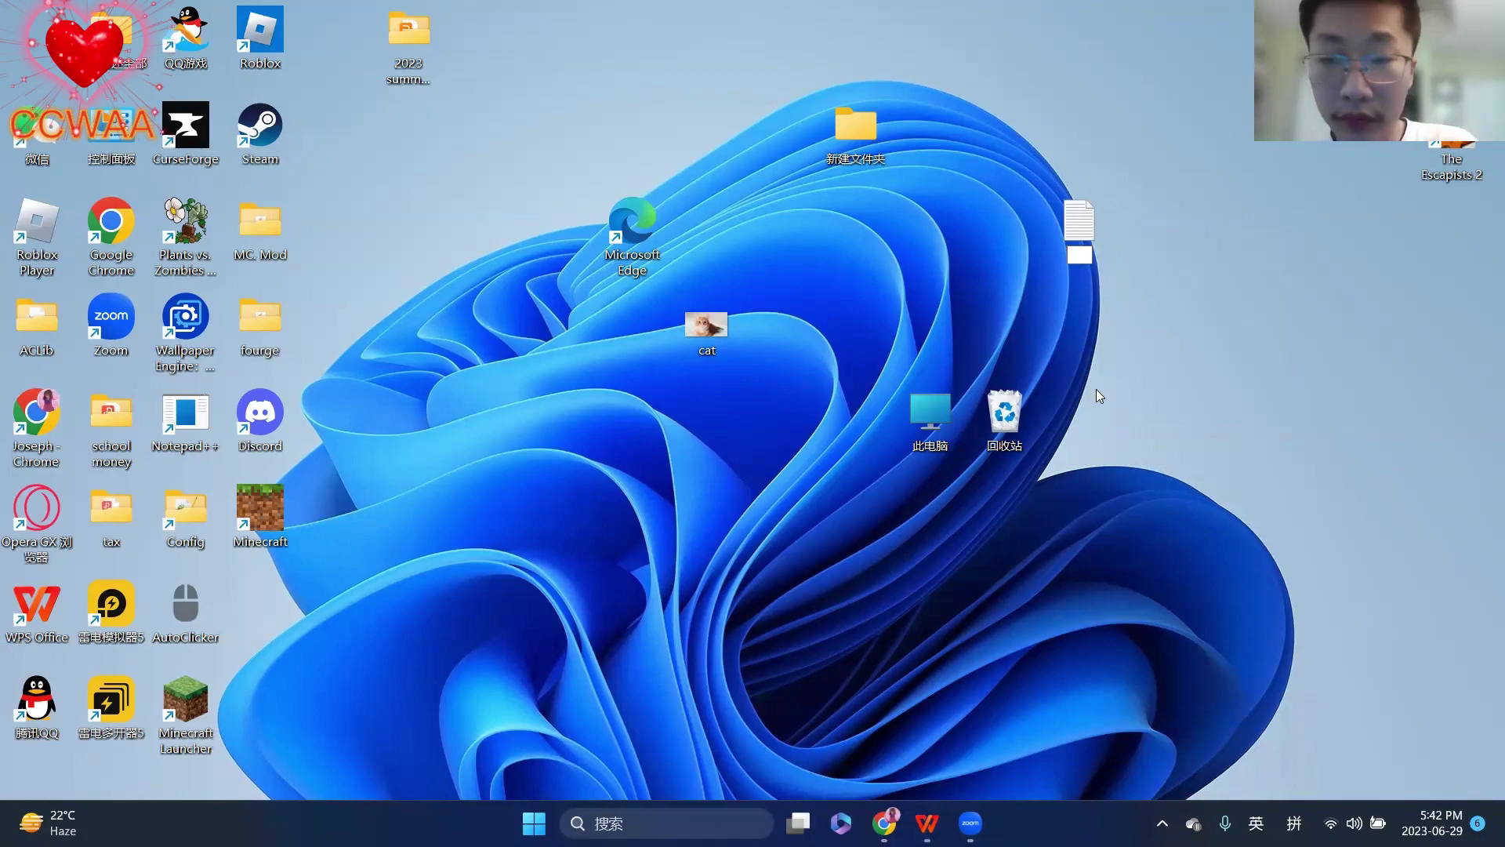
text(diann)
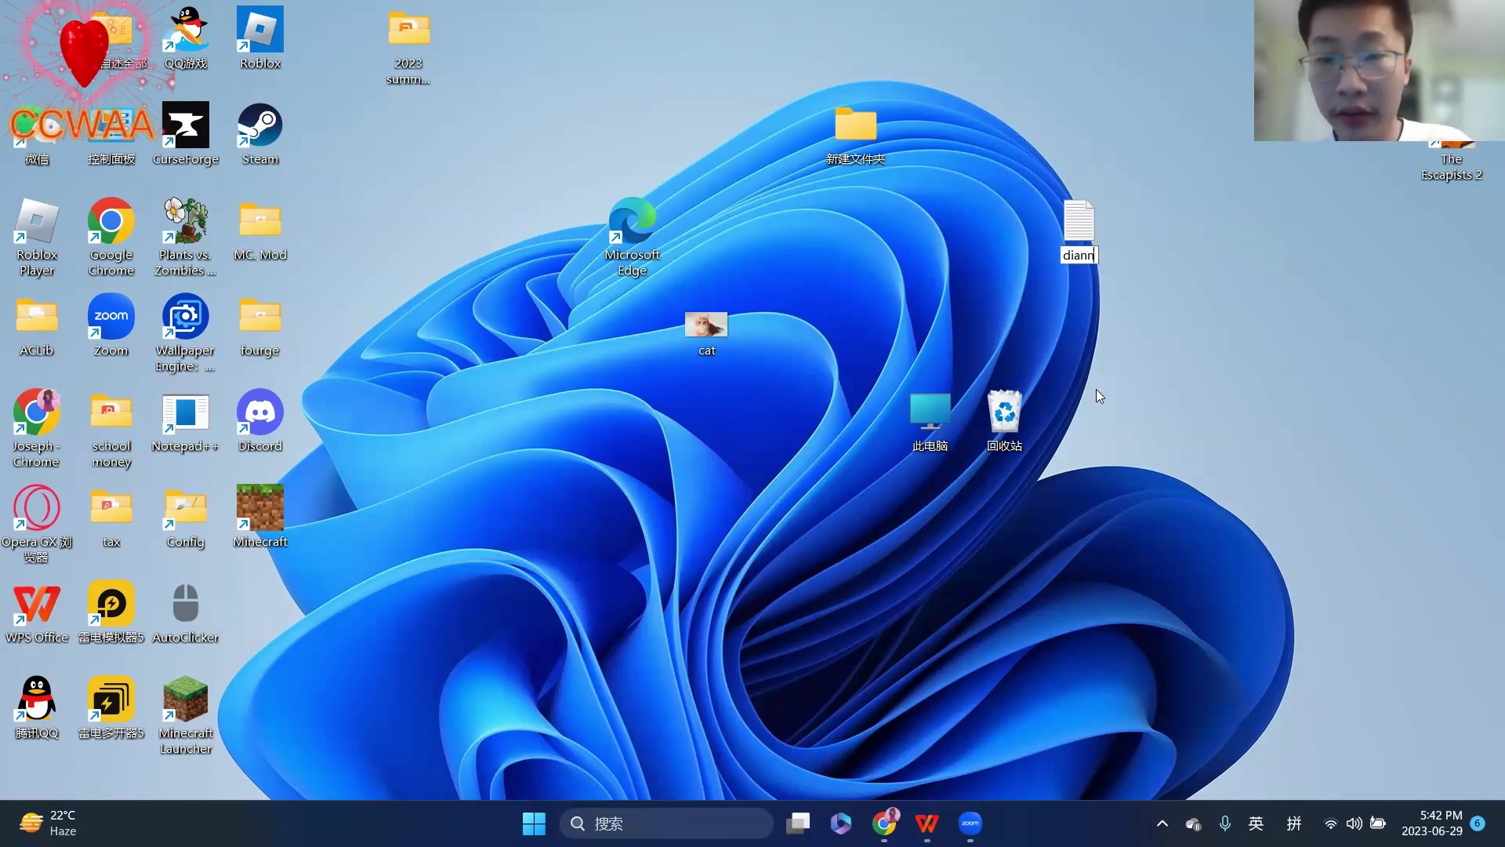
key(BackSpace)
key(BackSpace)
key(BackSpace)
key(BackSpace)
key(BackSpace)
key(shift)
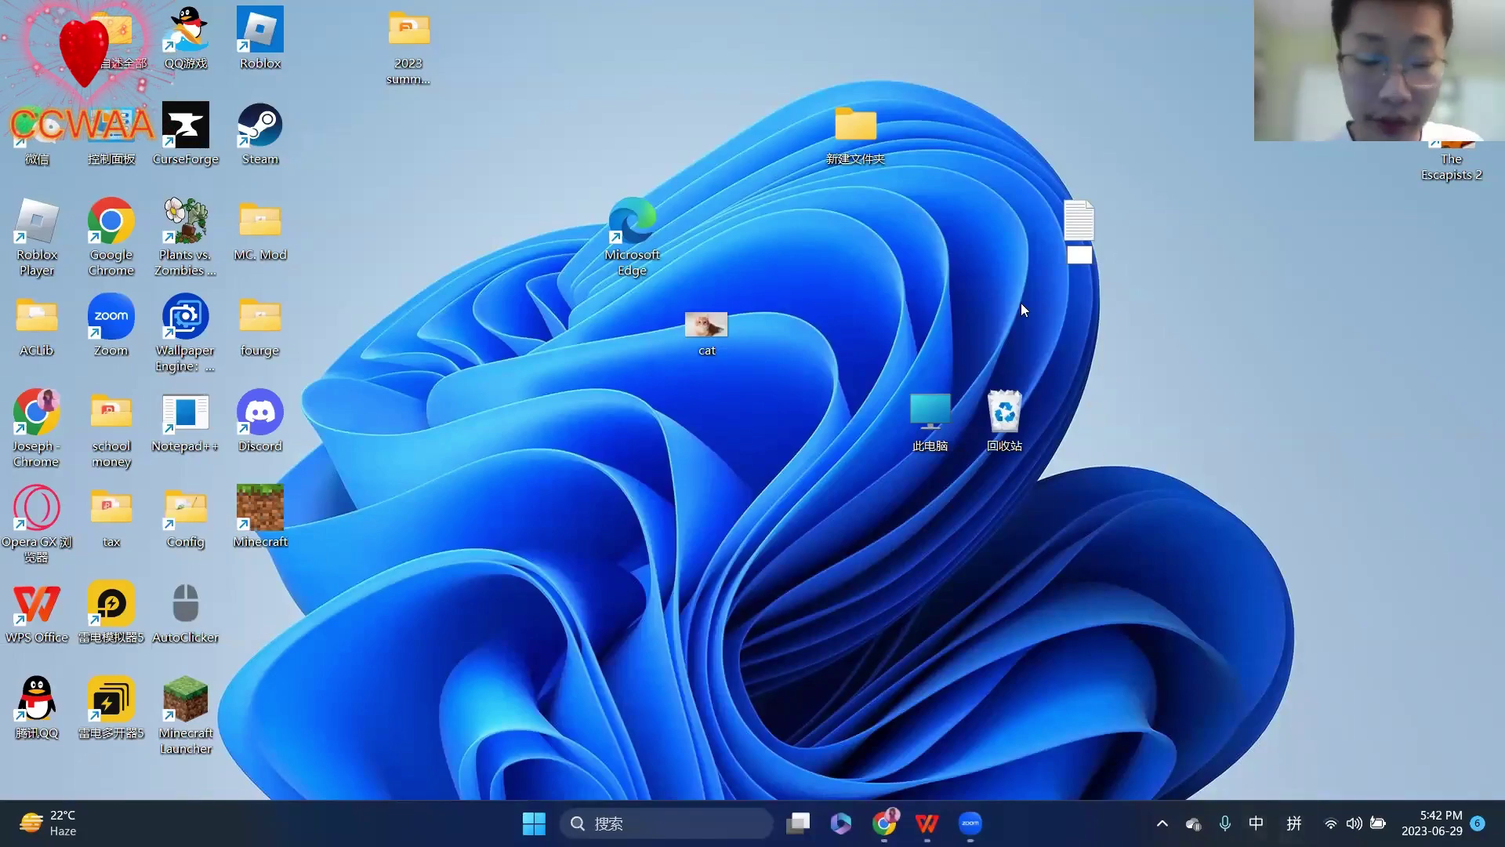
text(d)
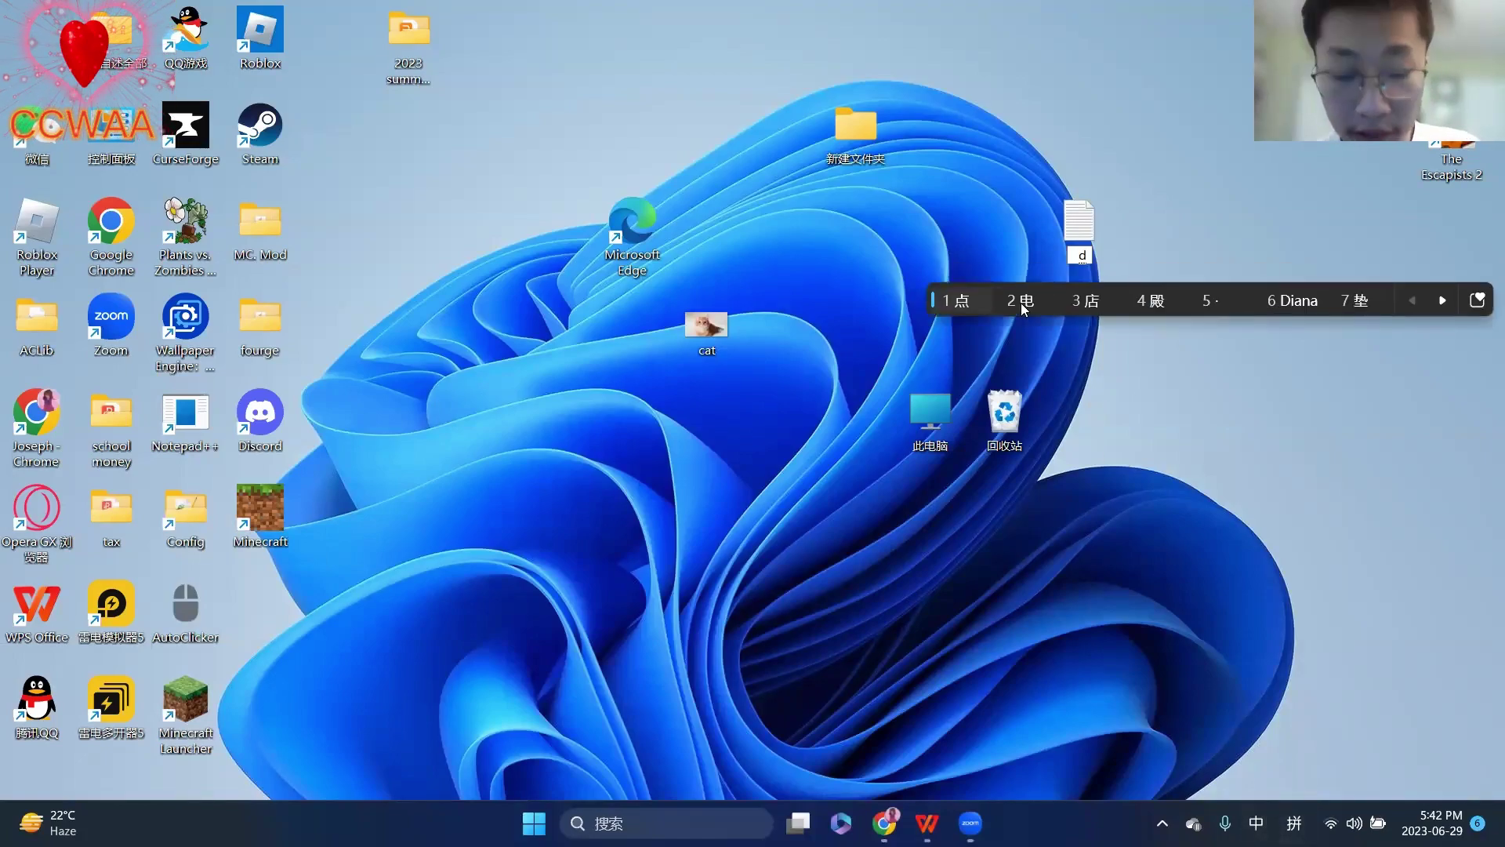
text(n)
key(space)
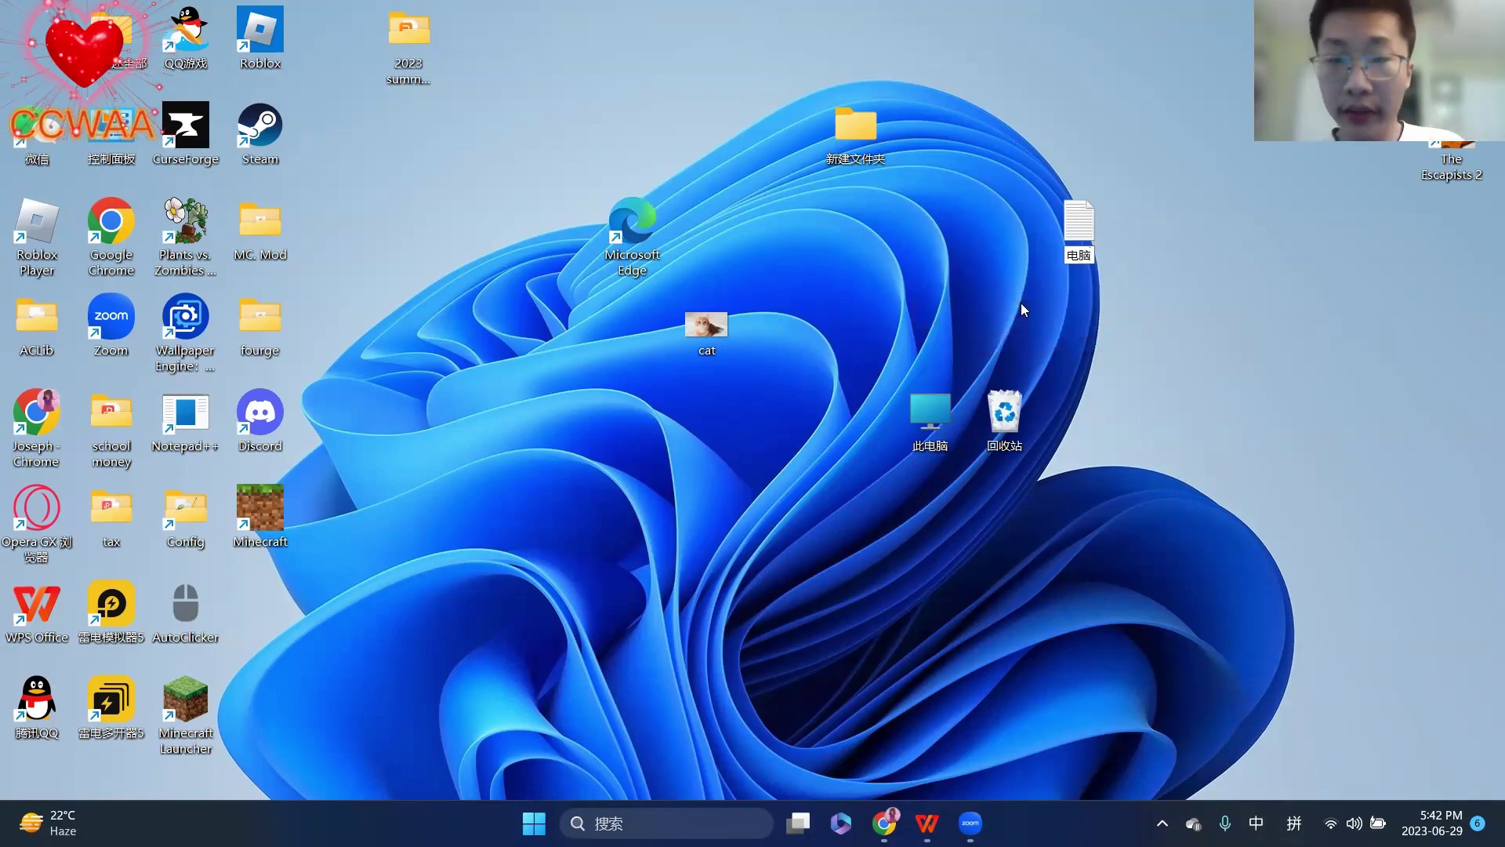
key(Return)
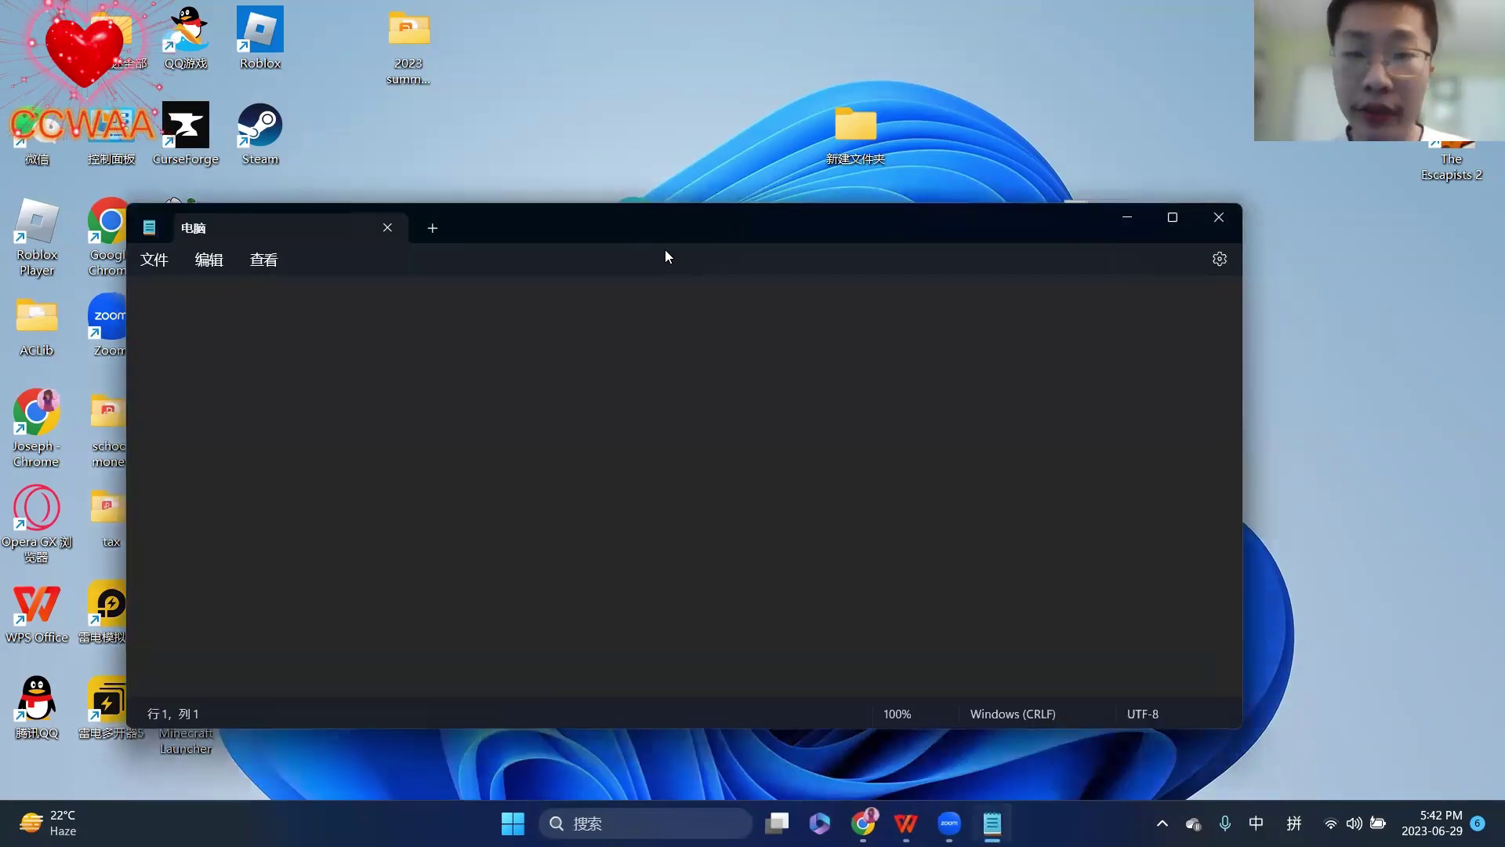
- Move the 电脑 Notepad window higher, then bring the WPS slide to the front
drag(665, 228, 676, 118)
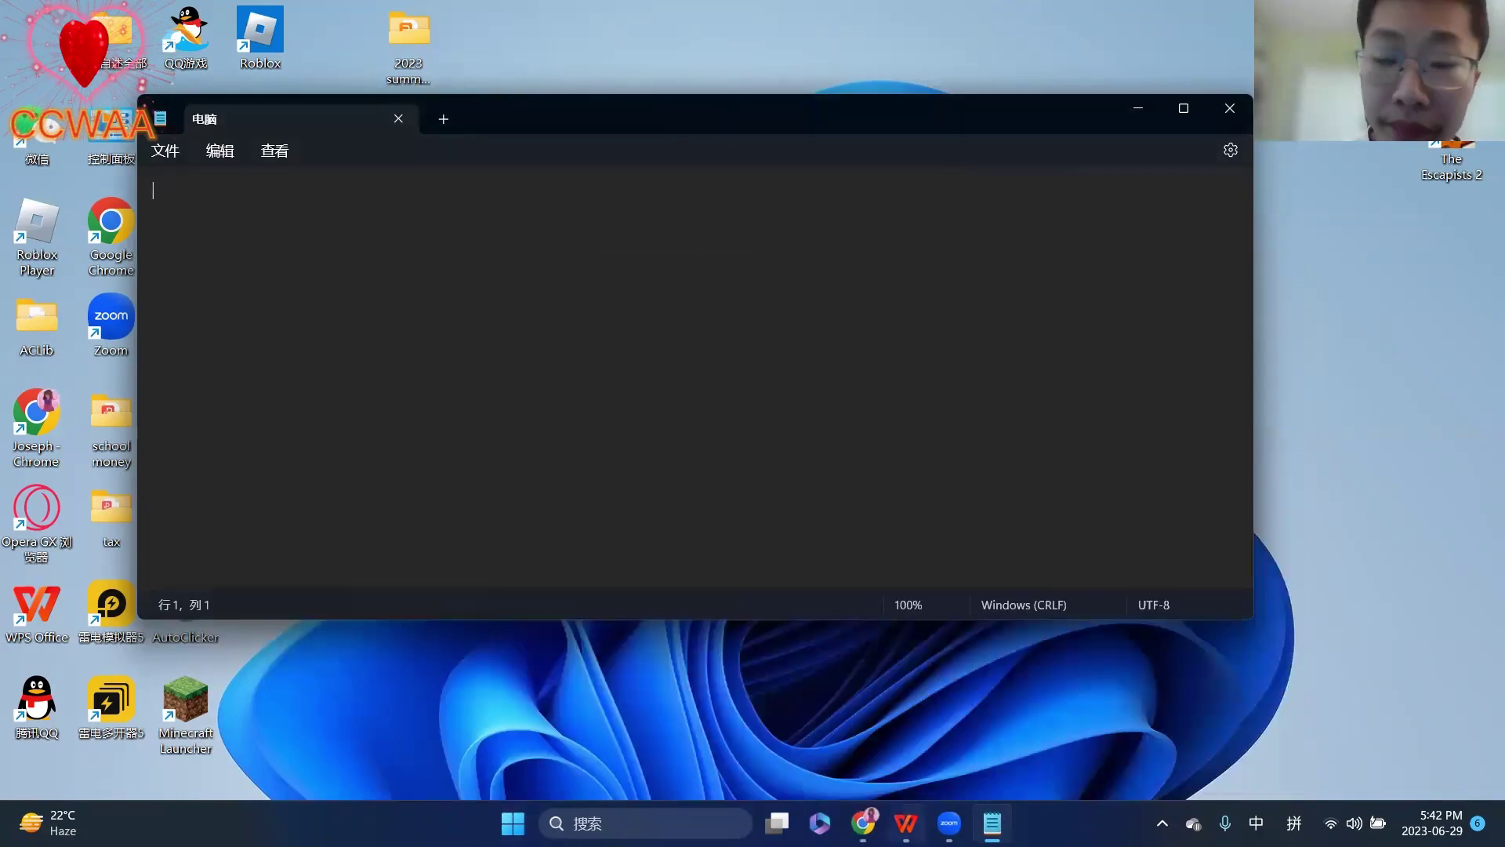
click(906, 823)
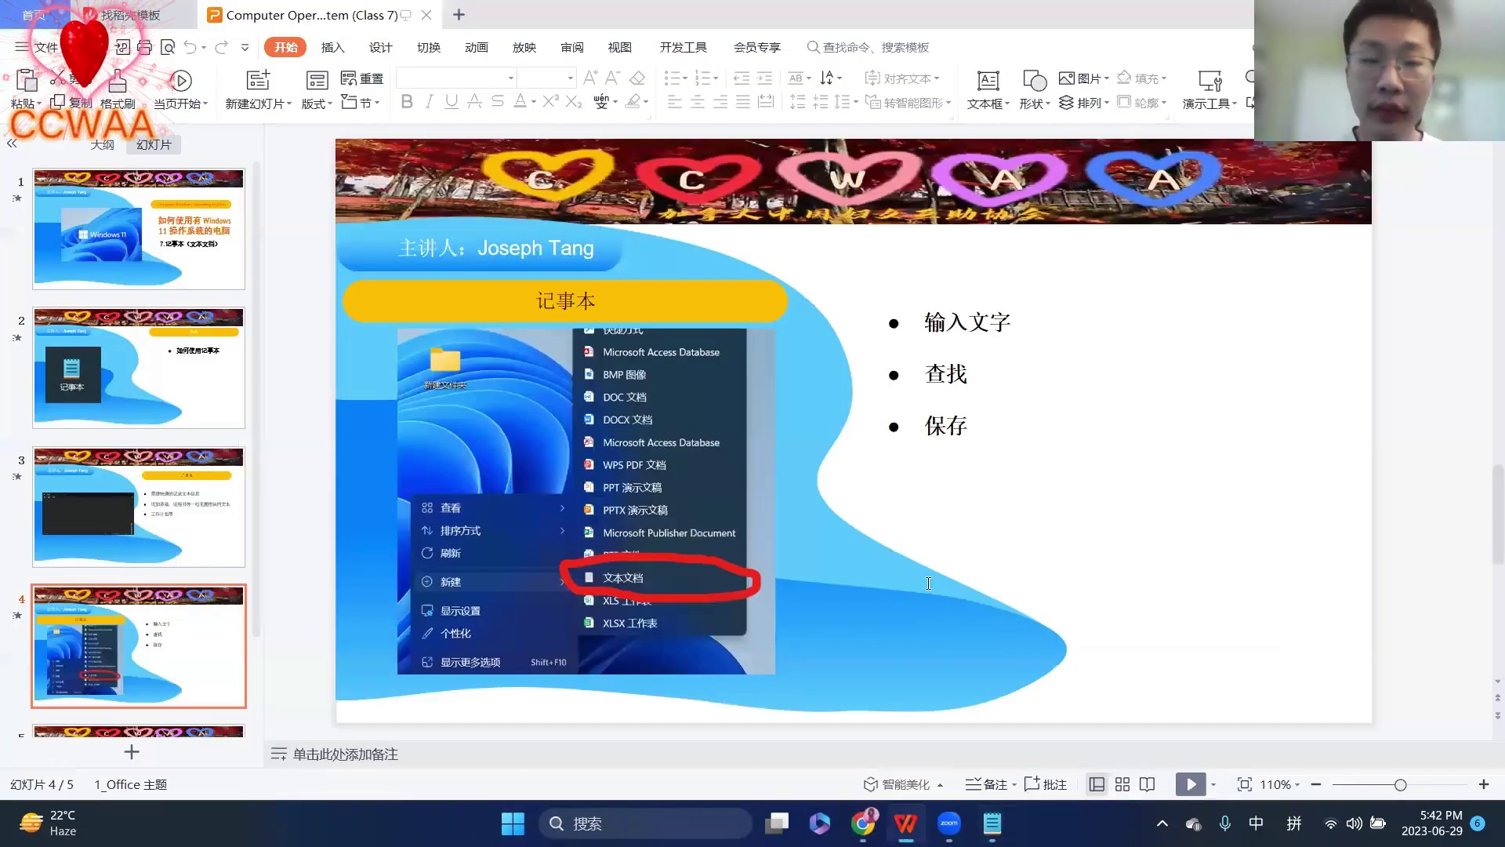
- Switch from the WPS slide back to the empty 电脑 note with Alt+Tab
key(alt+Tab)
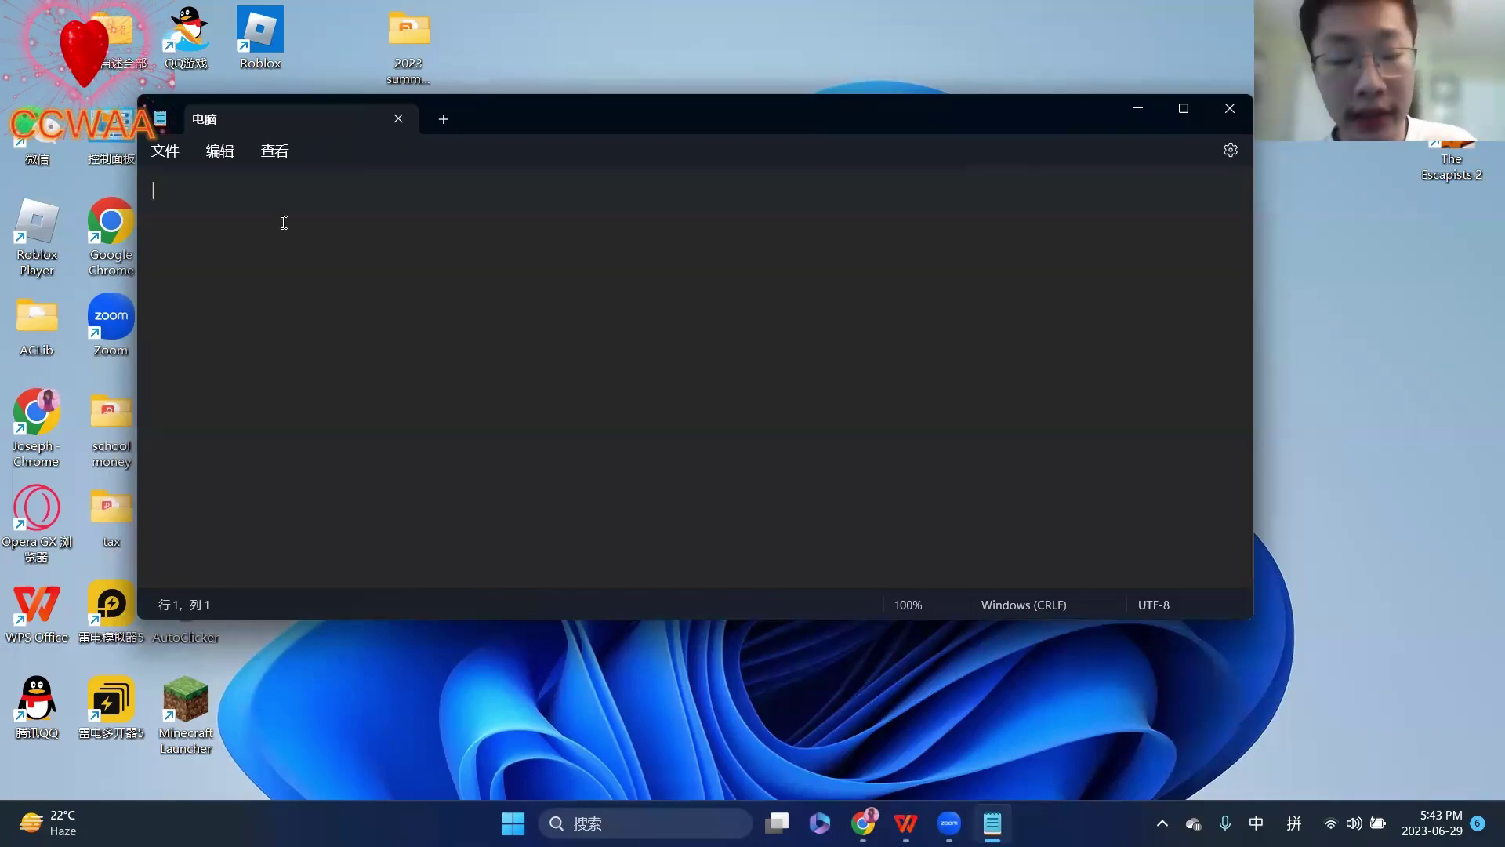
- Type the heading 1.电脑的基础认识 via pinyin and start a new line below it
text(1.)
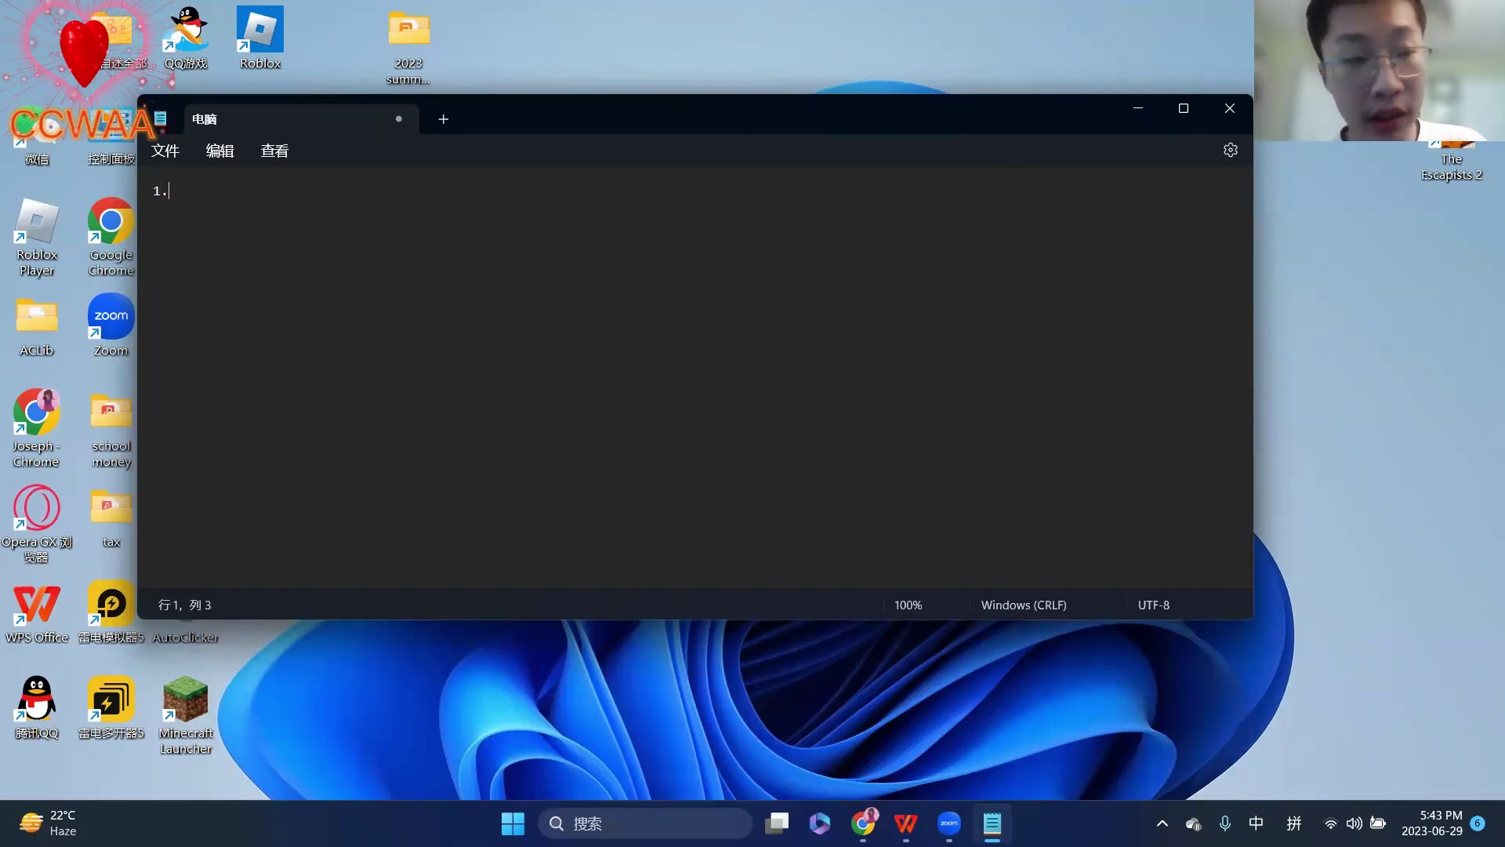
text(d)
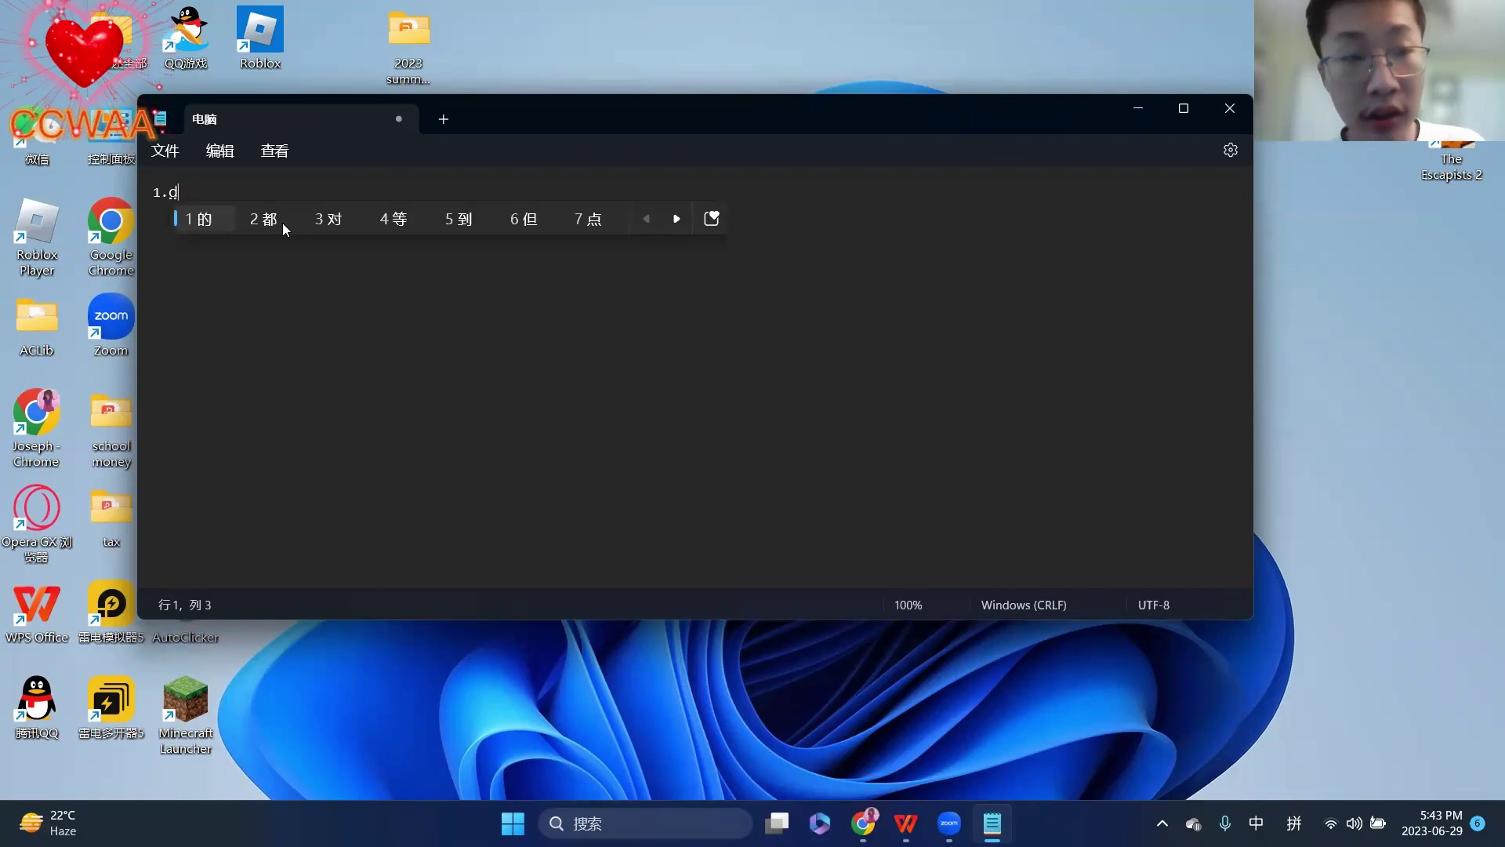
text(ian)
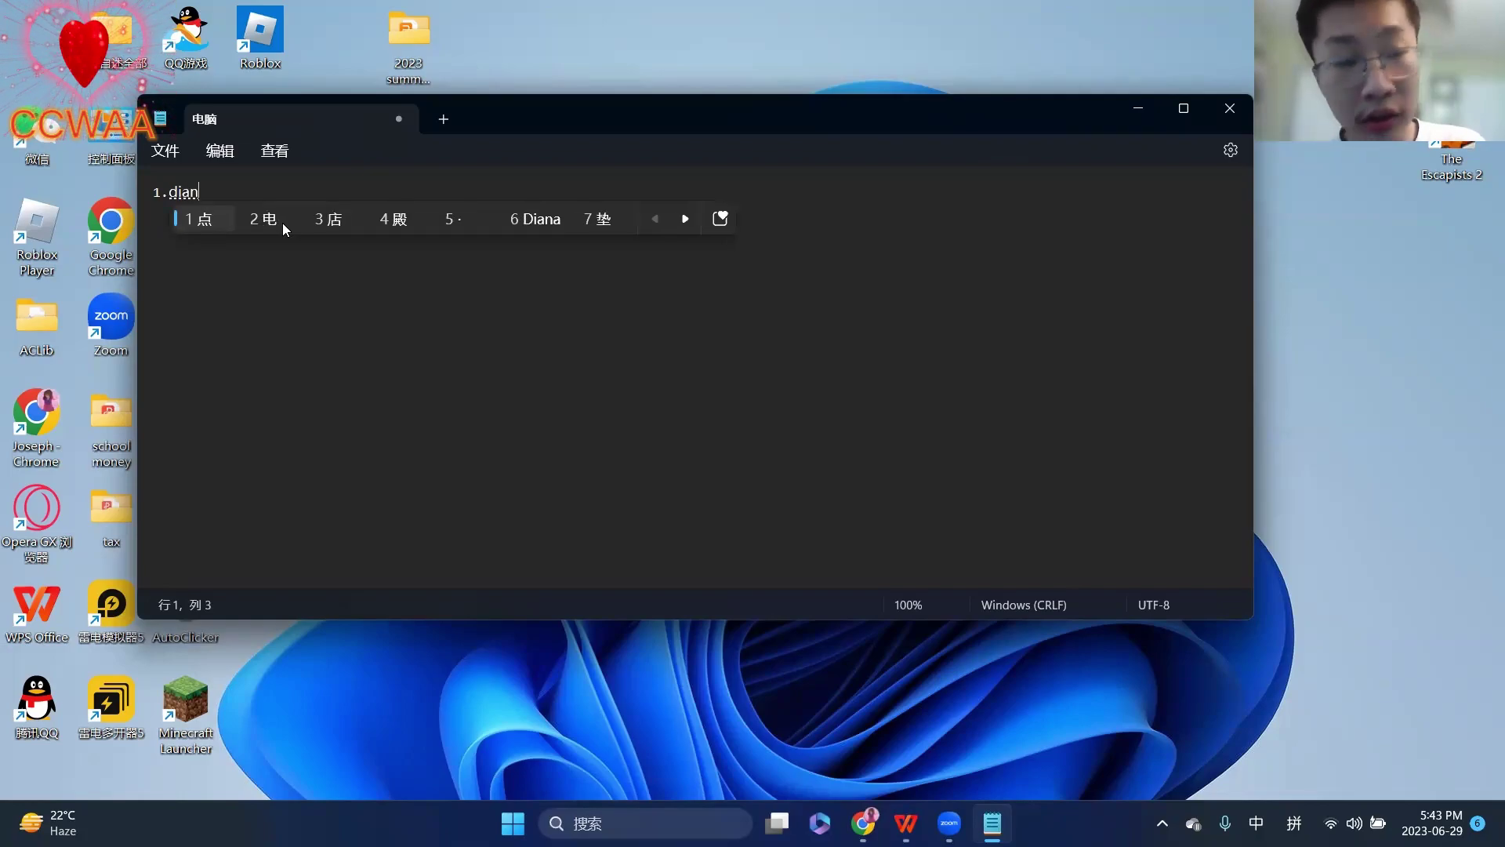
text(nao)
key(space)
text(d)
key(space)
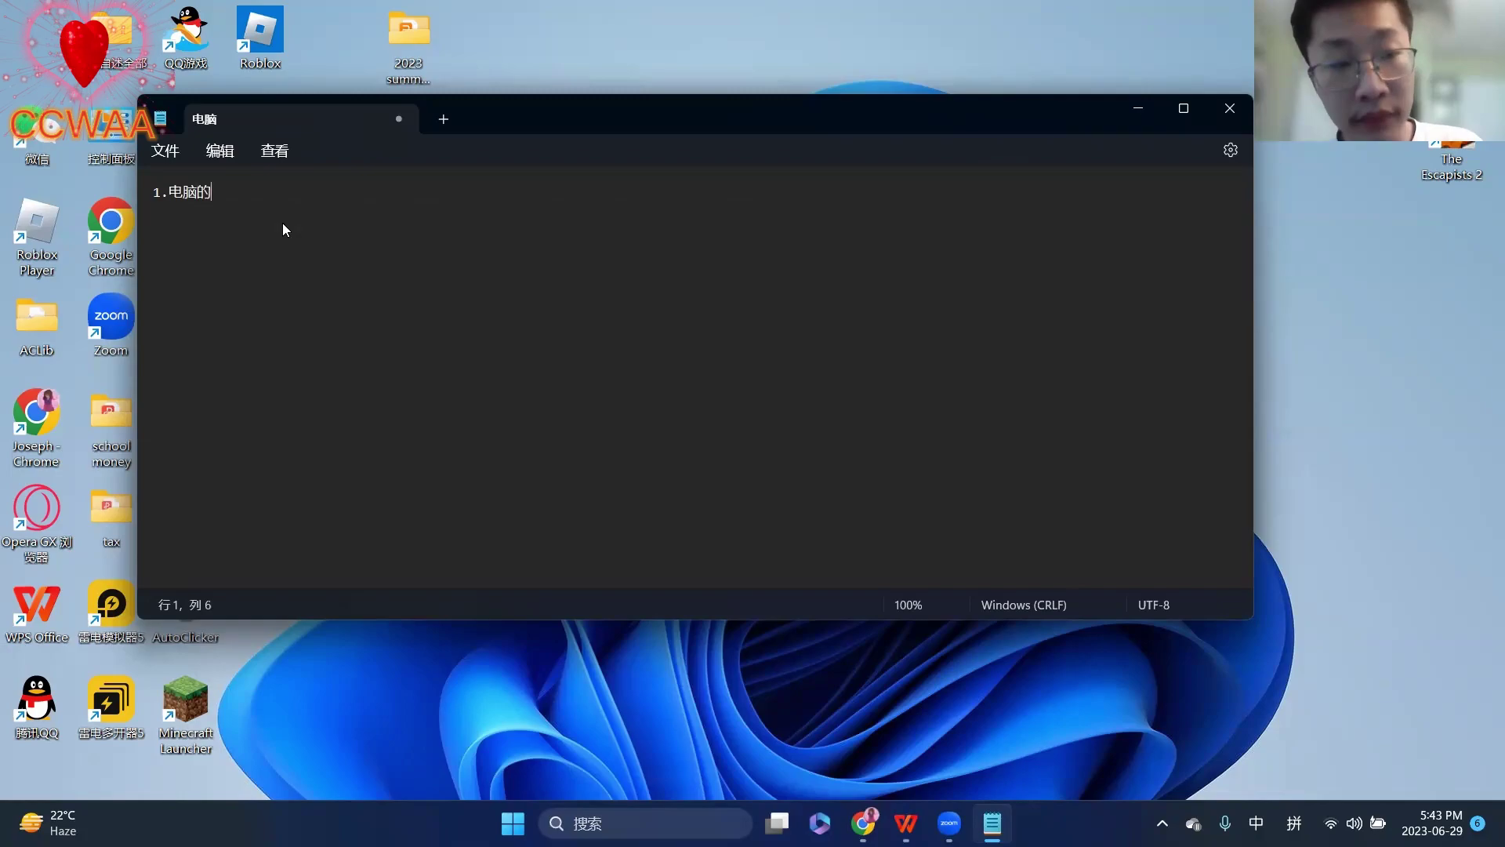
text(jichu)
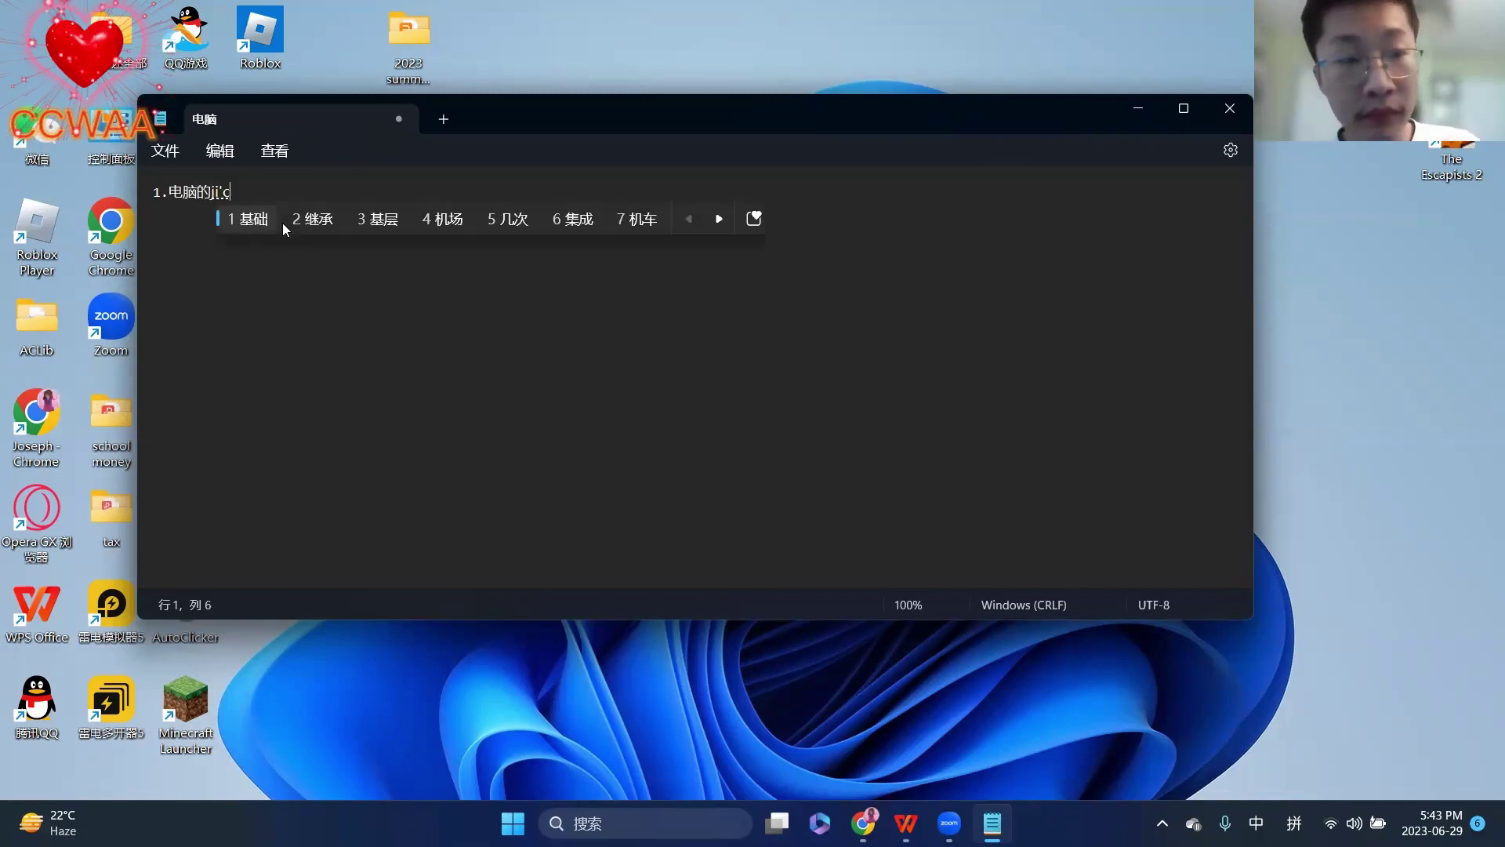
key(space)
text(rs)
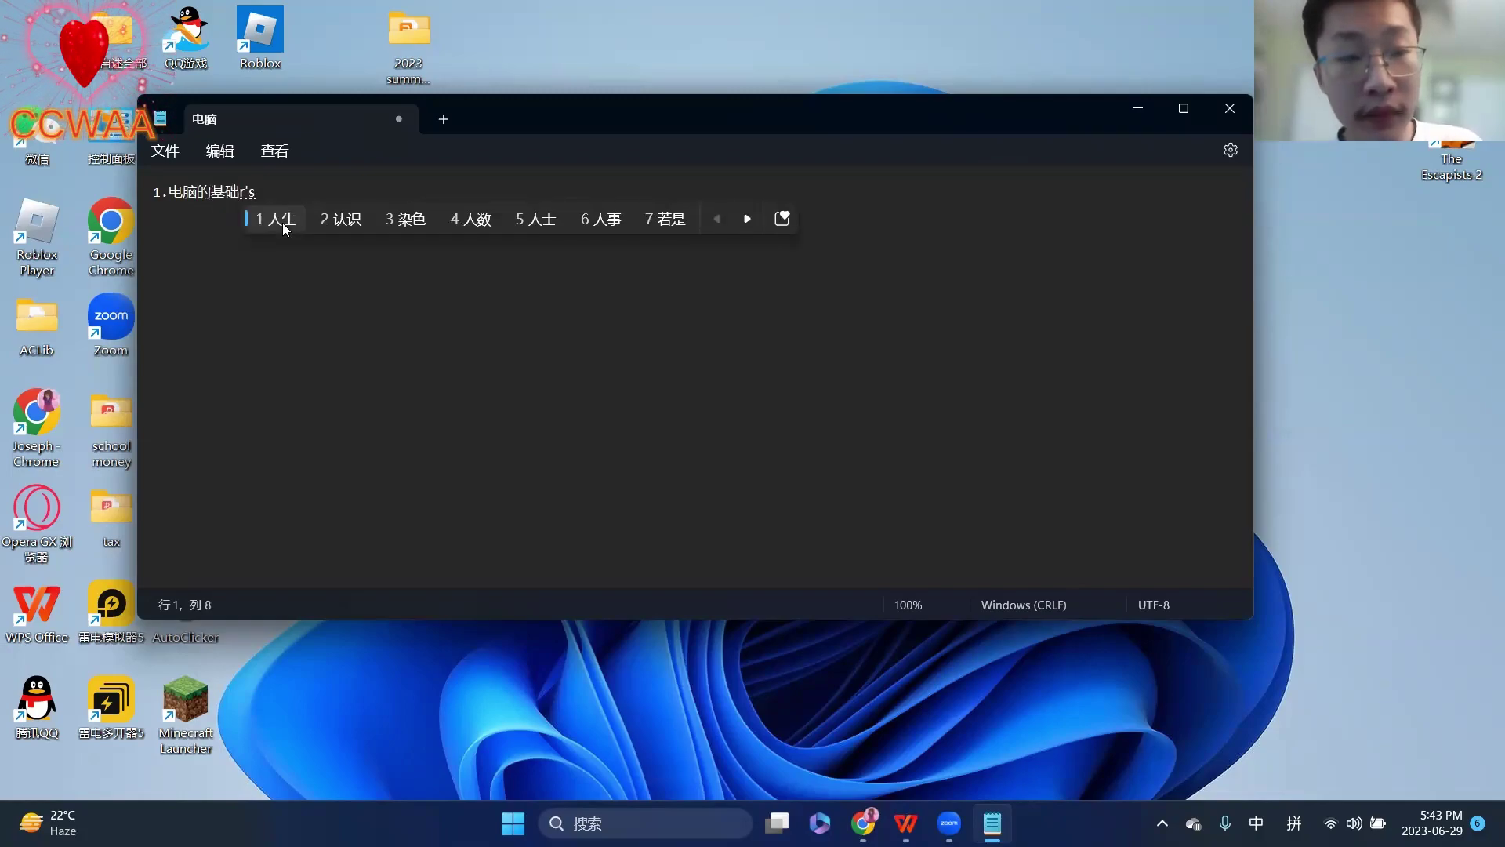
text(2)
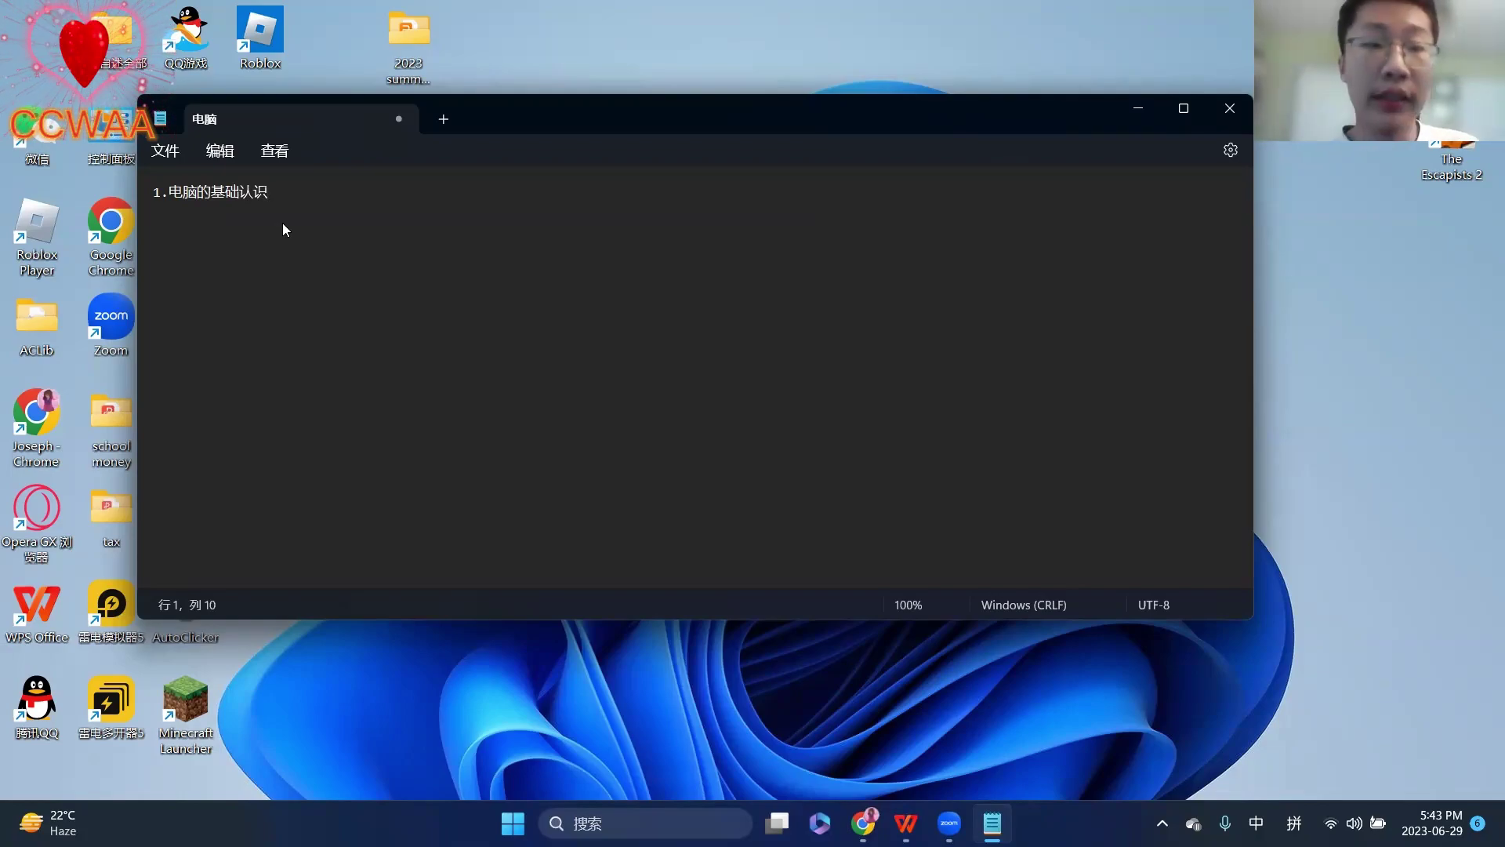
text(dian)
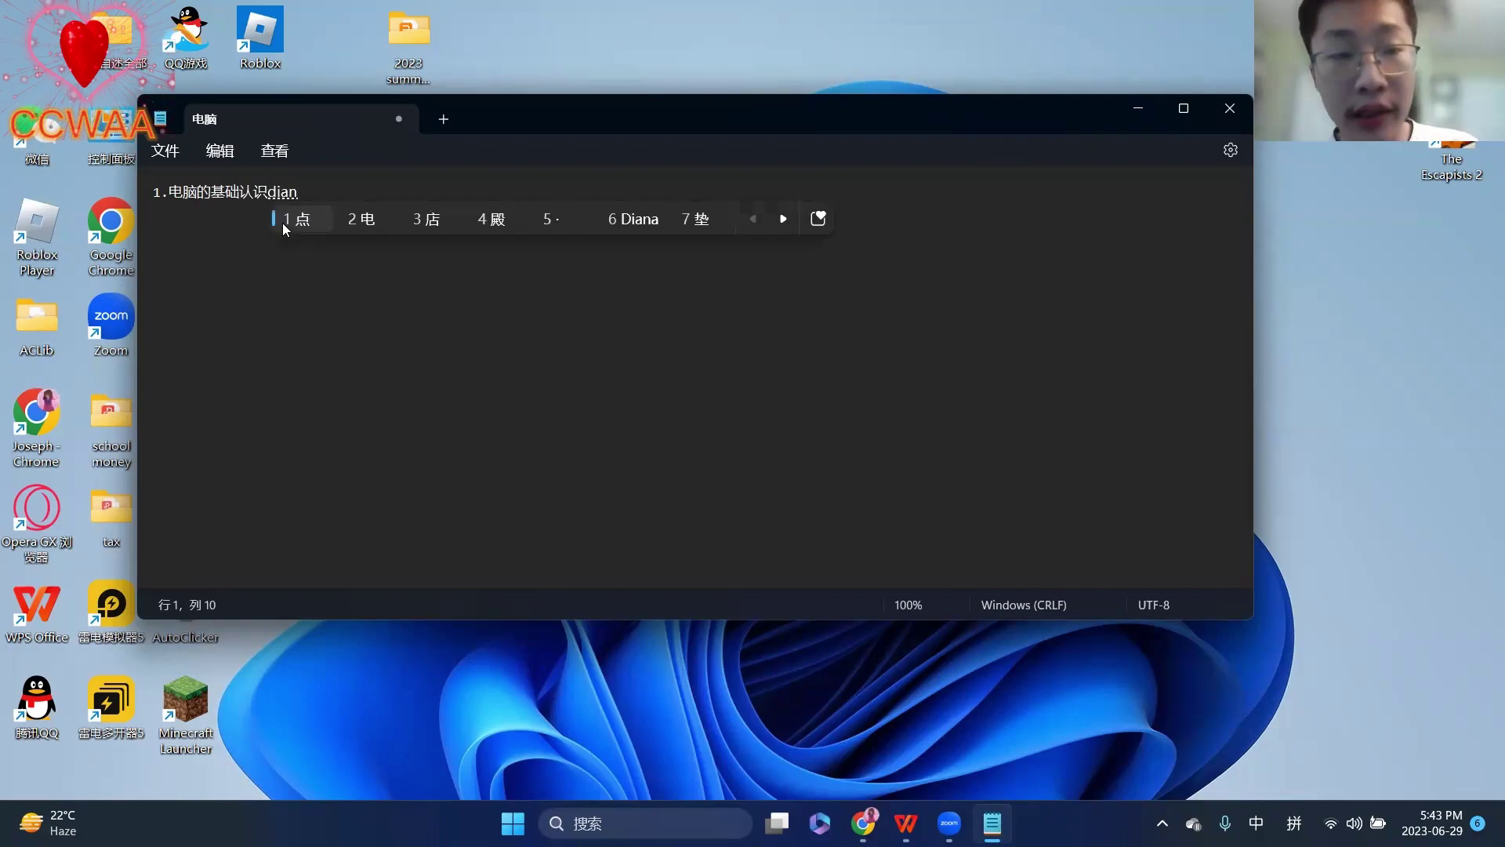
text(nao)
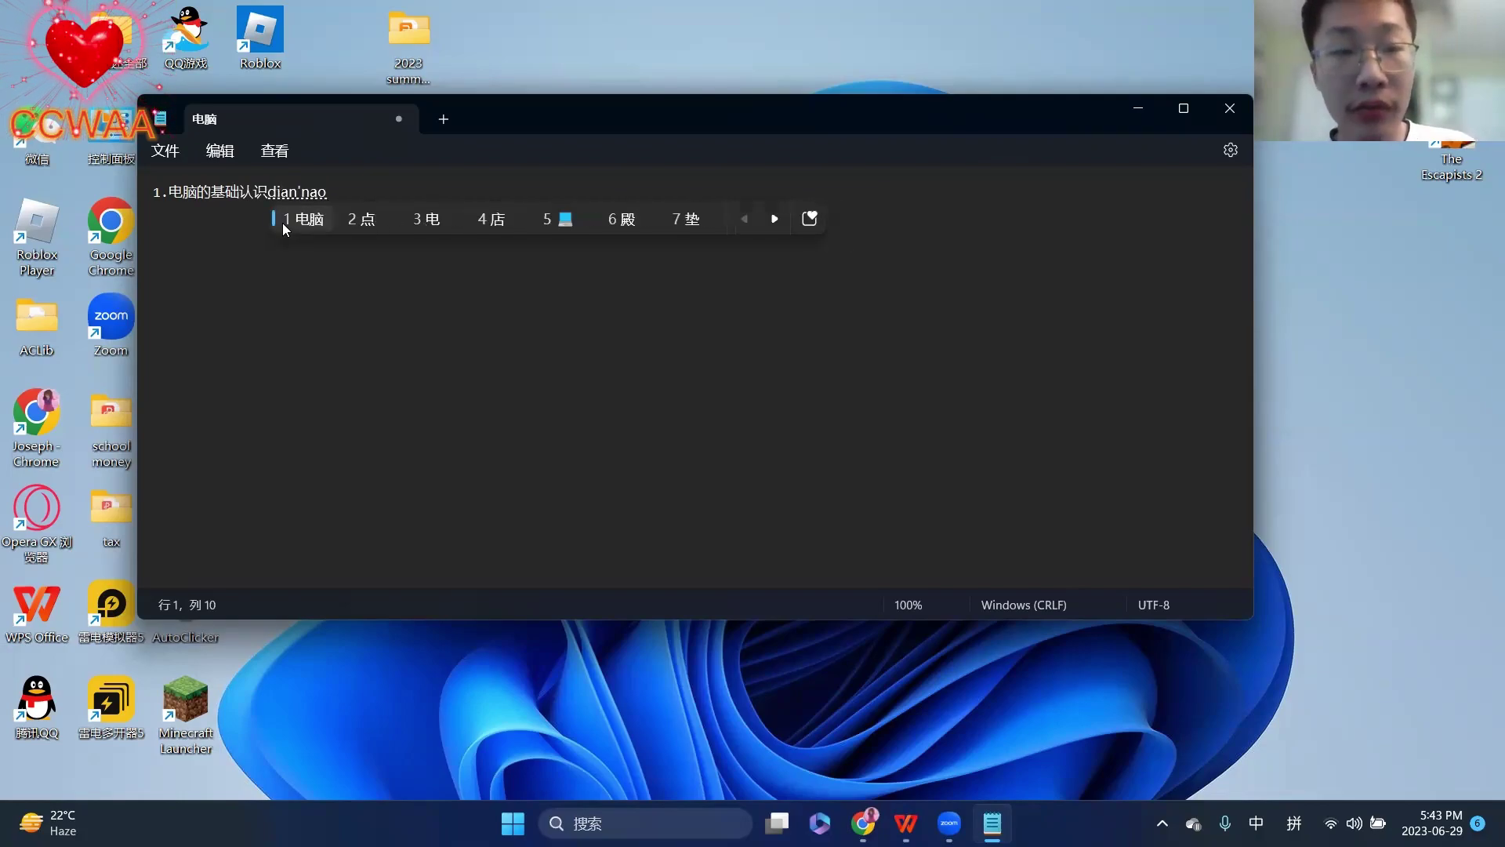
key(BackSpace)
key(BackSpace)
key(BackSpace)
key(BackSpace)
key(BackSpace)
key(BackSpace)
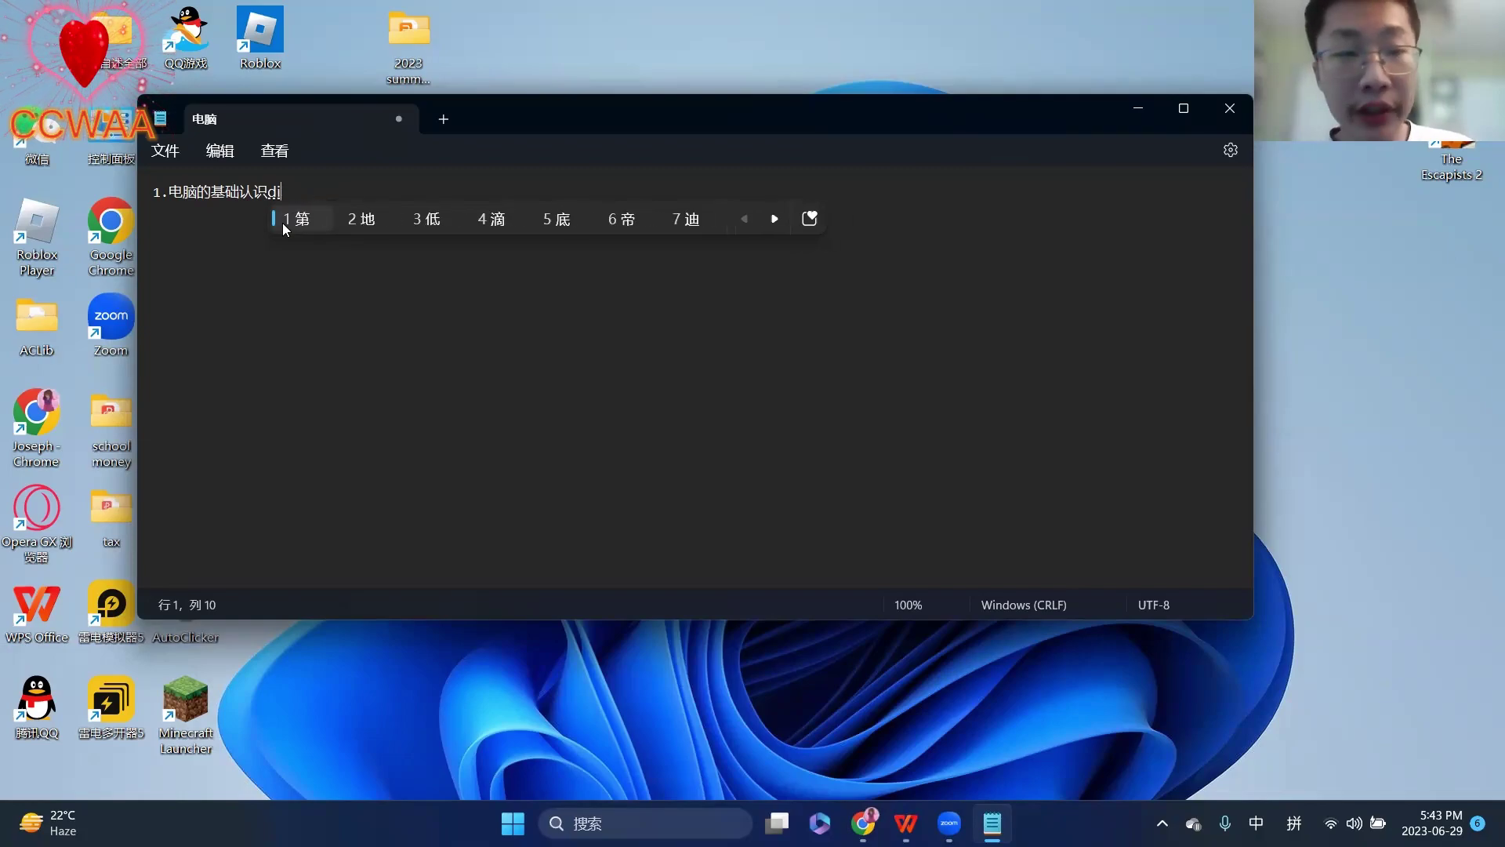
text(n)
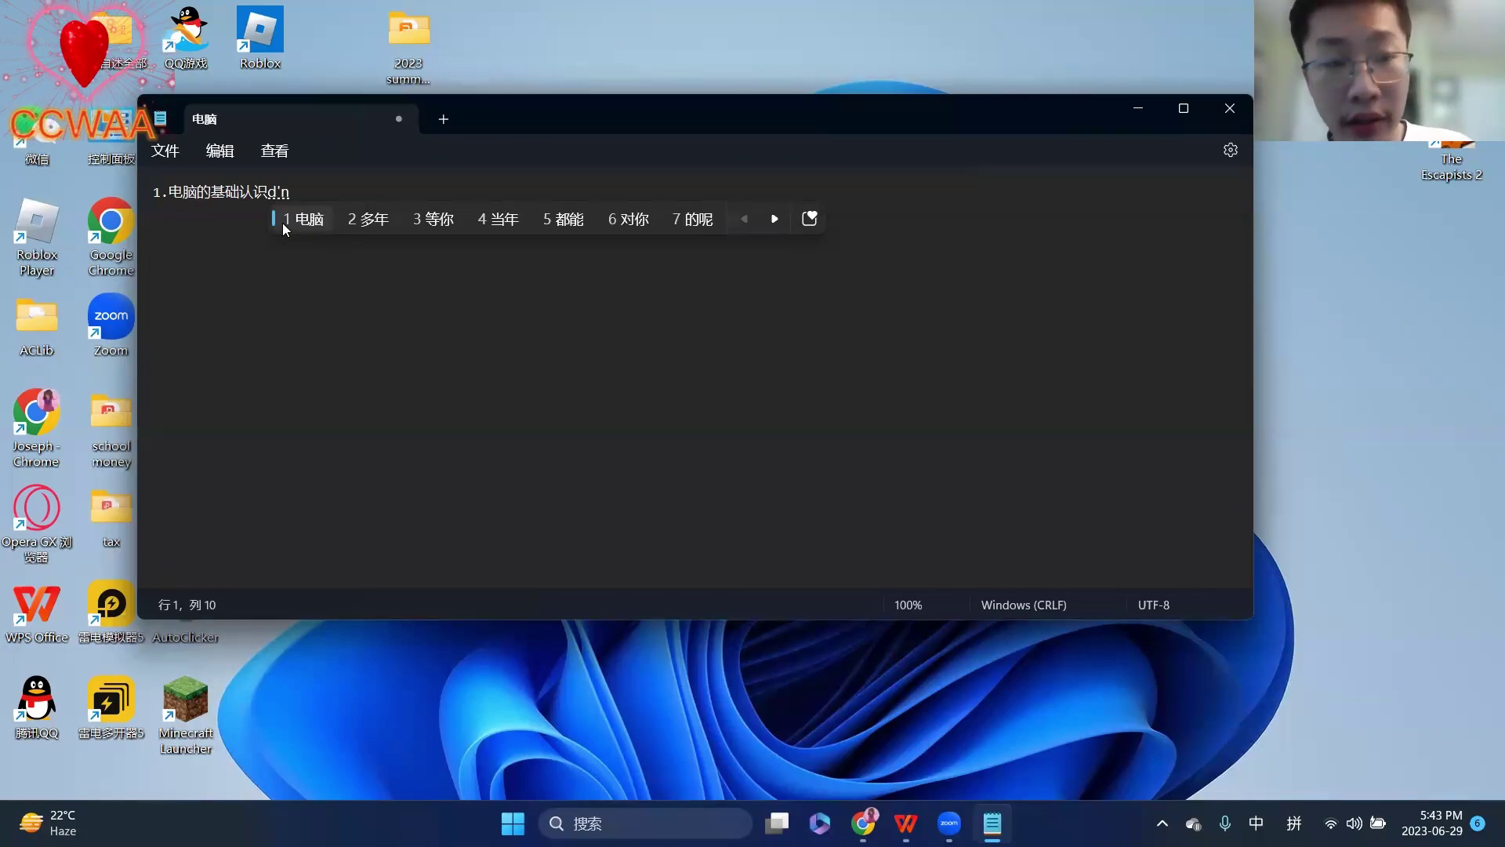
key(space)
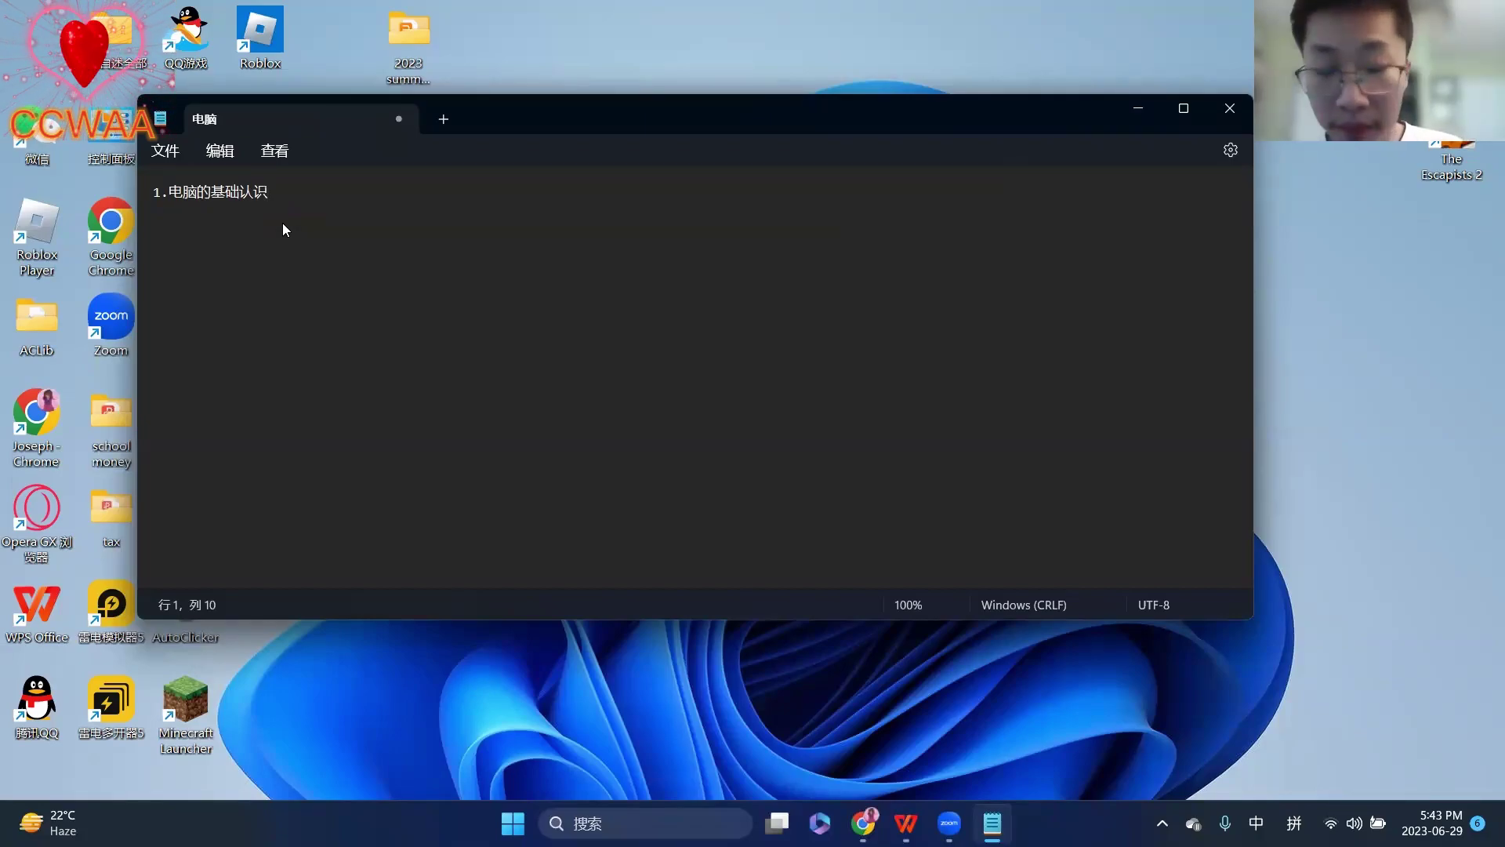
key(Return)
key(Return)
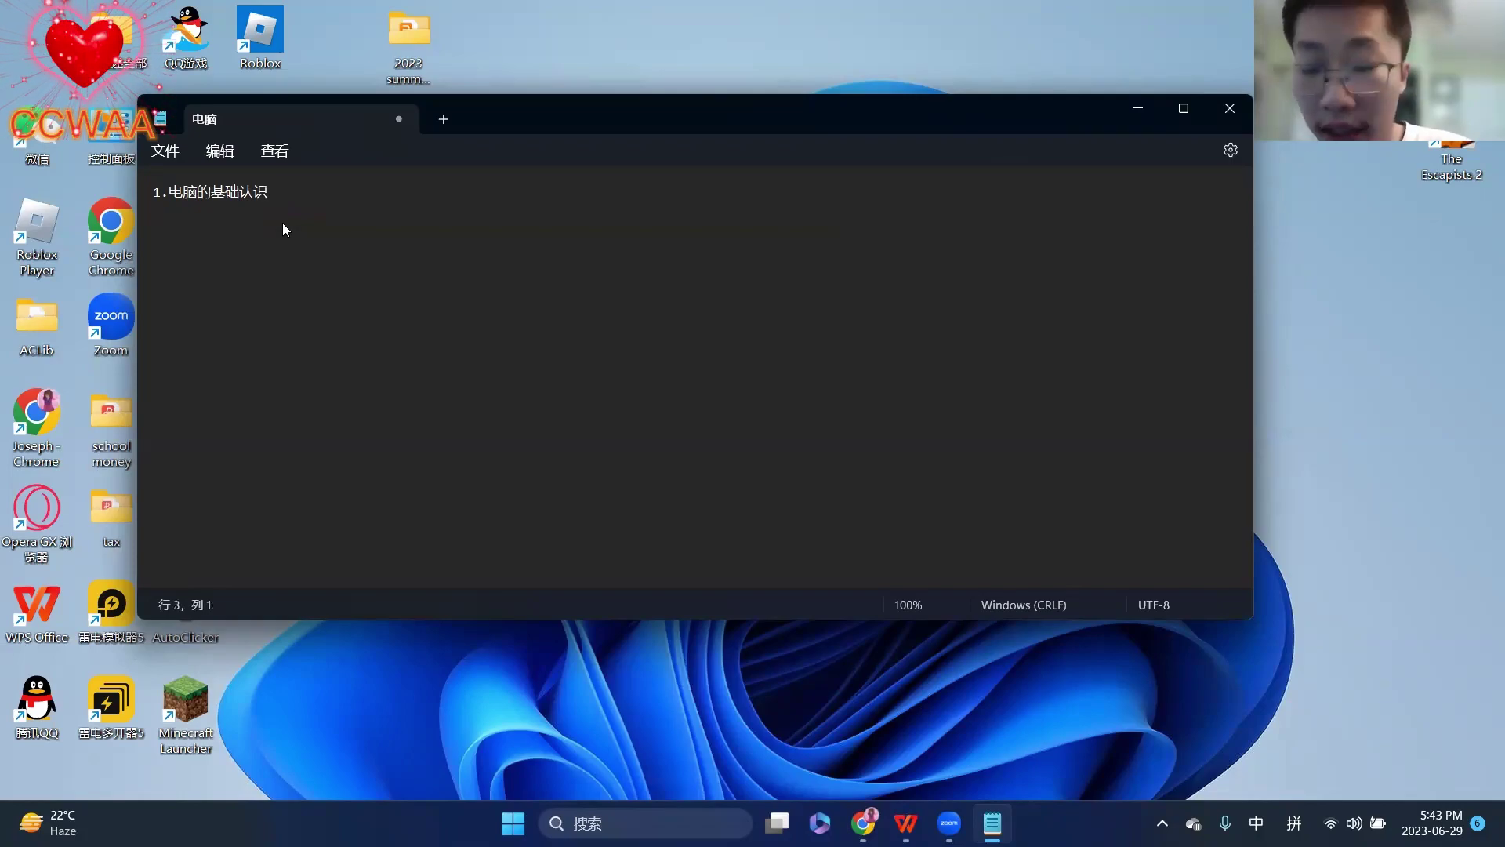
- List 显示器, 主机, 键盘 and 鼠标 on separate lines below the heading
key(Return)
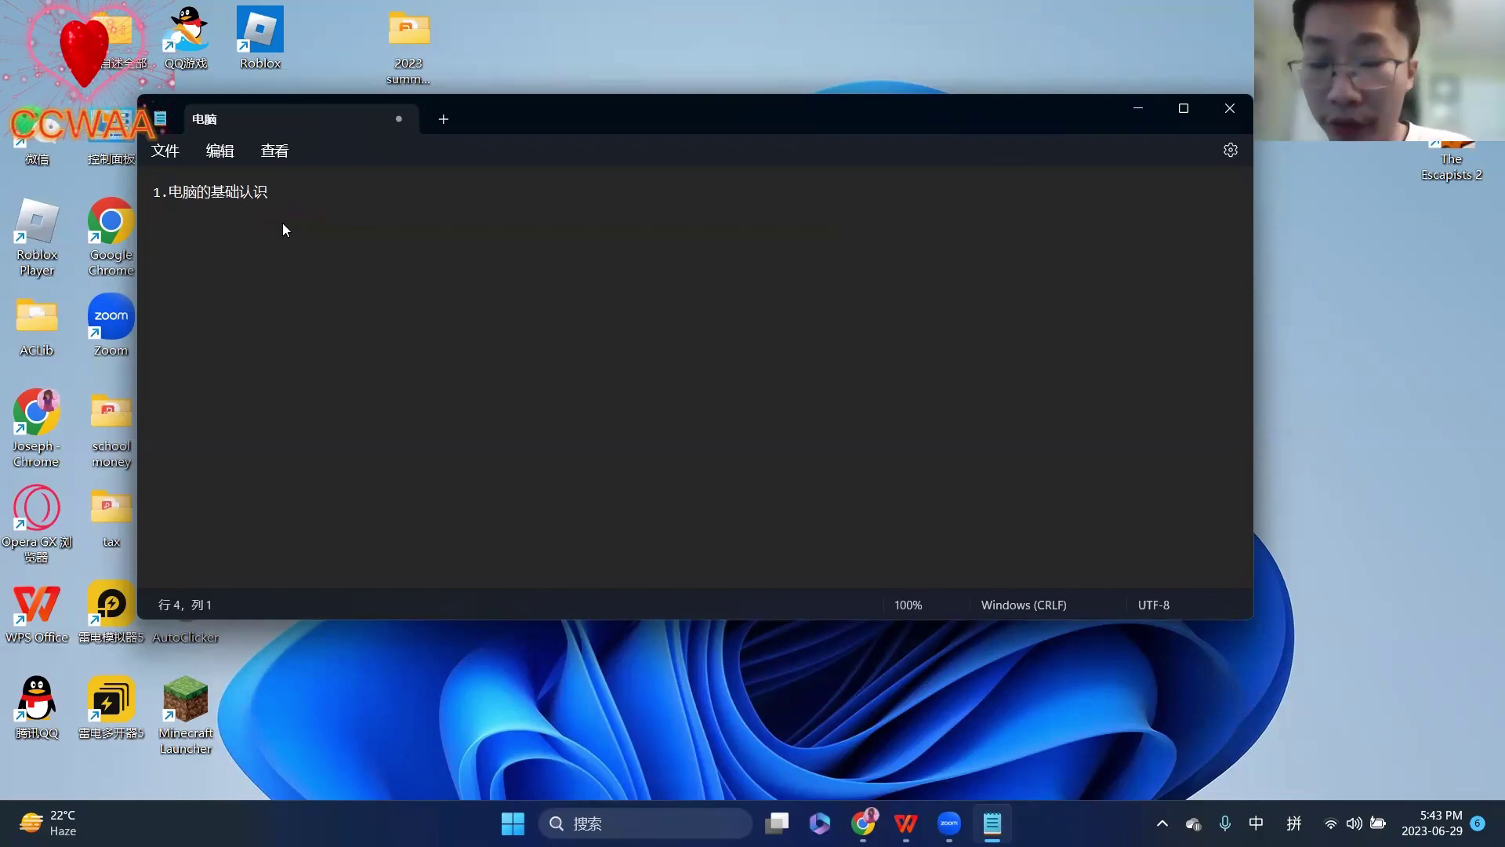
key(BackSpace)
key(Return)
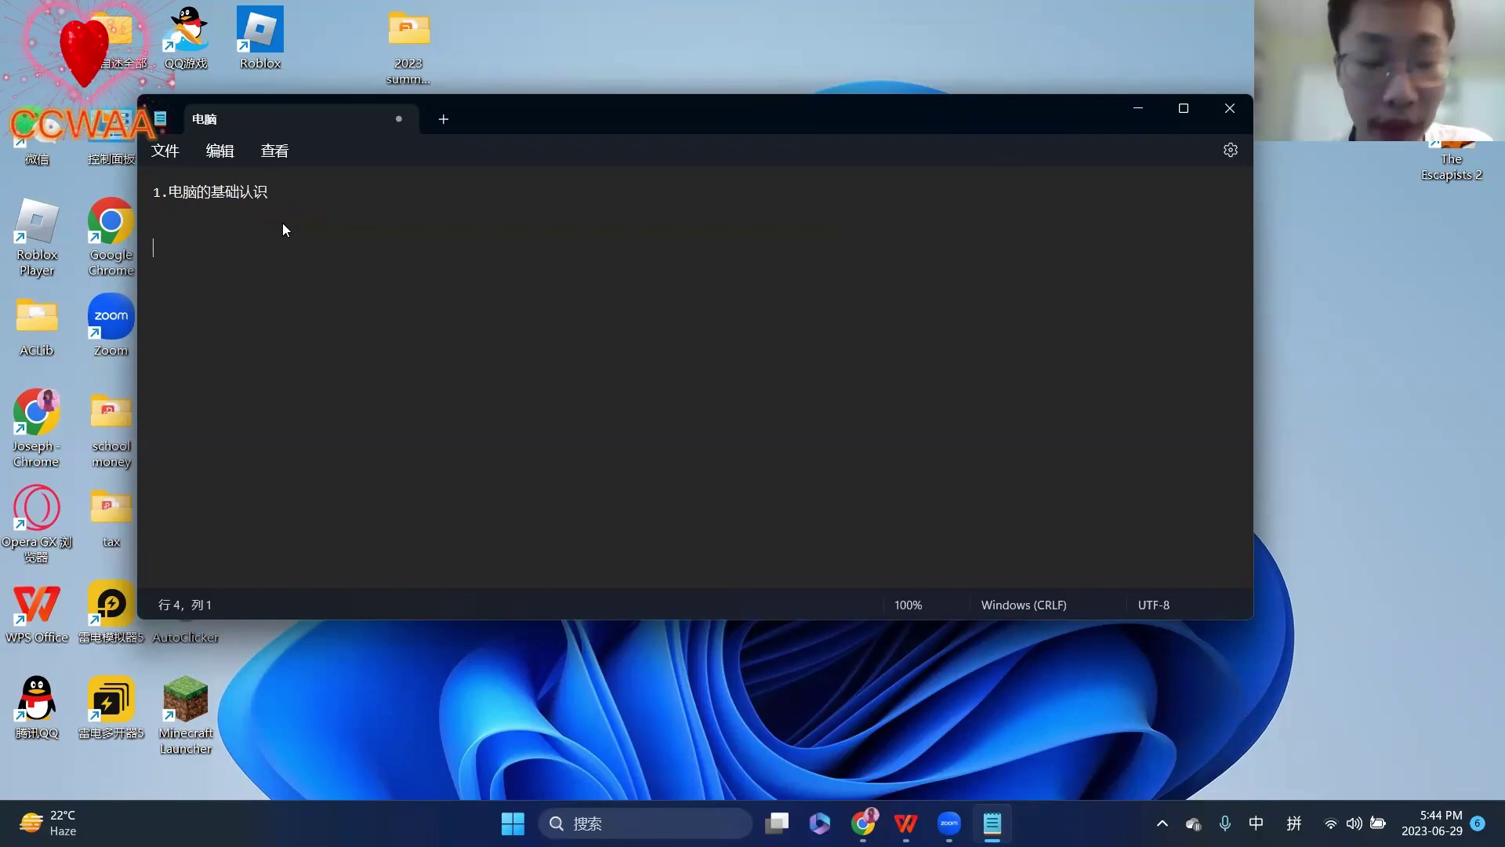
text(xi)
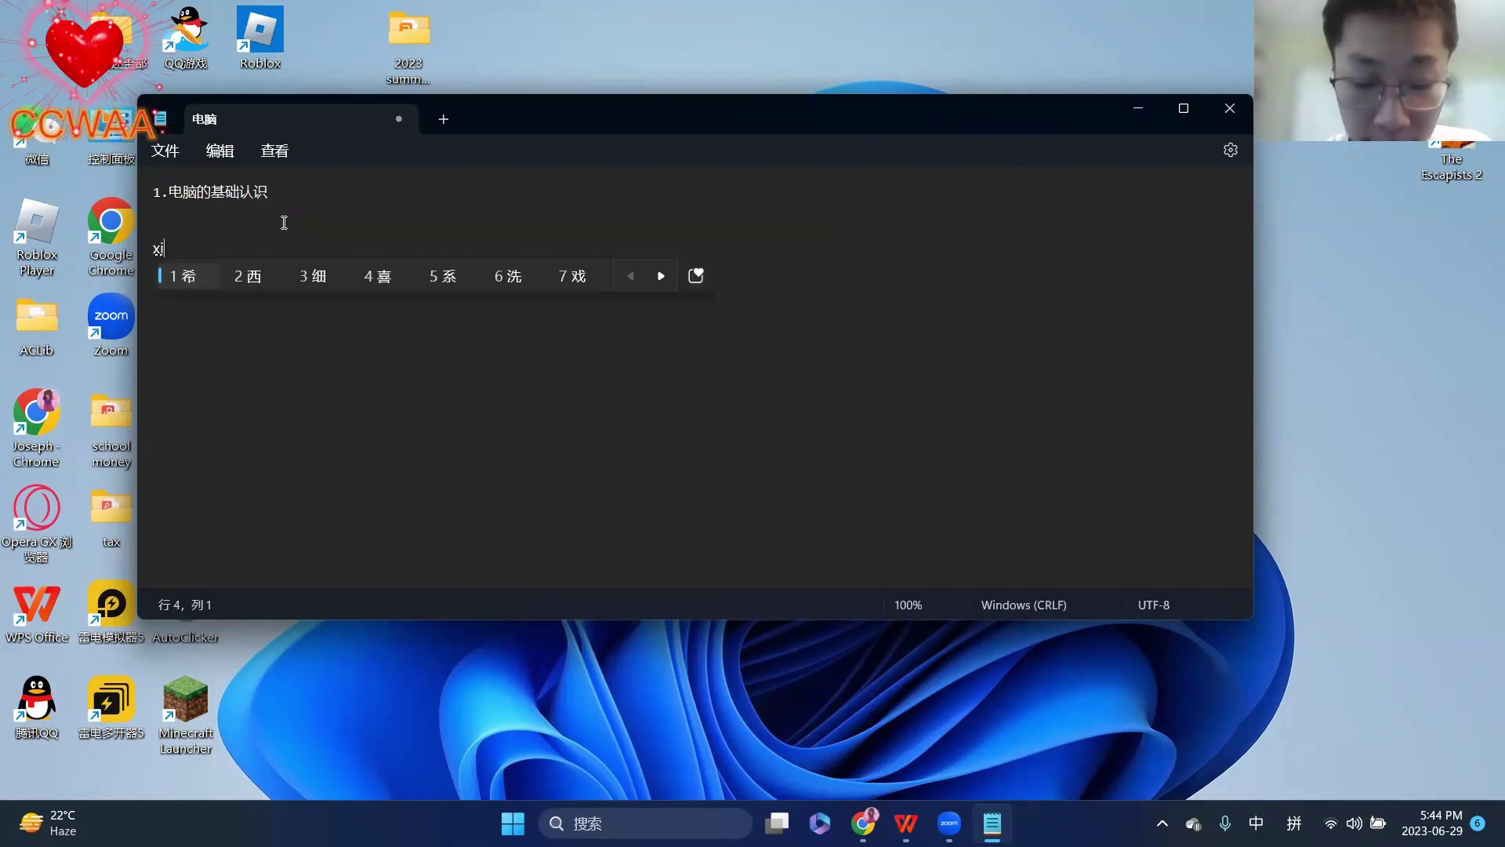
text(anshiqi)
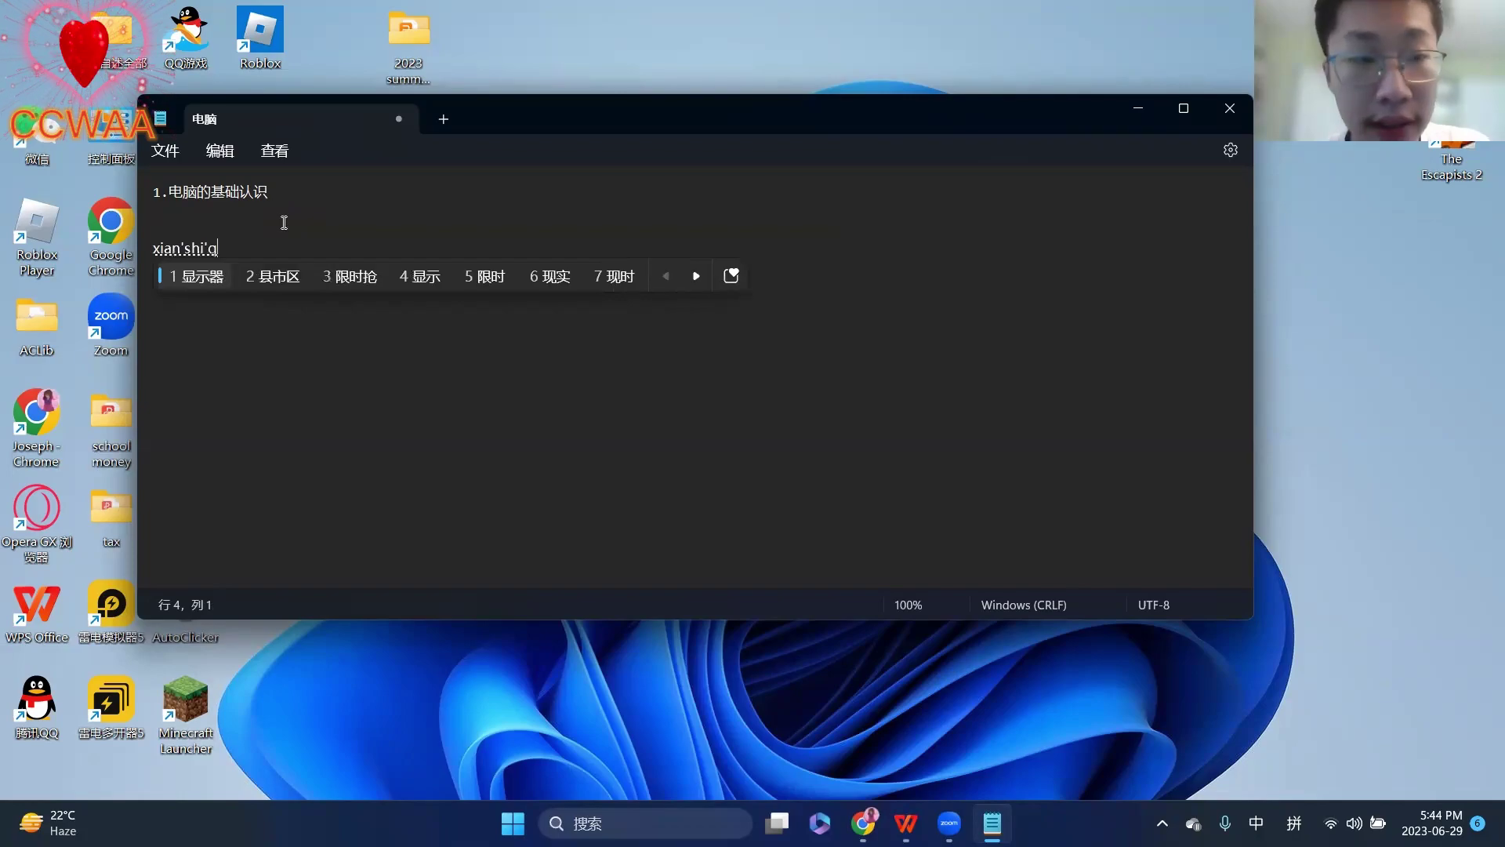
key(space)
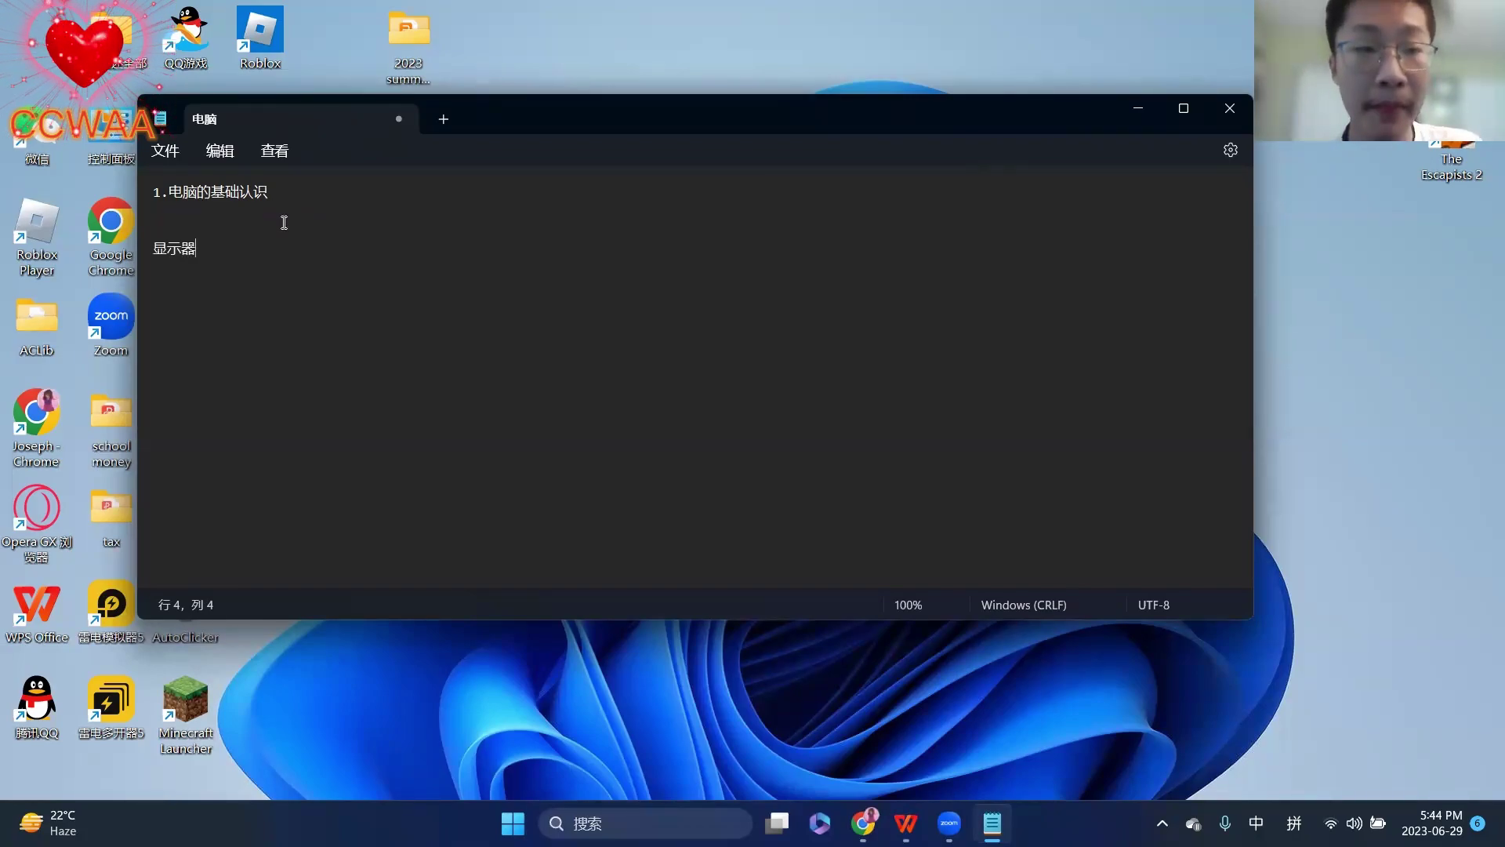
key(Return)
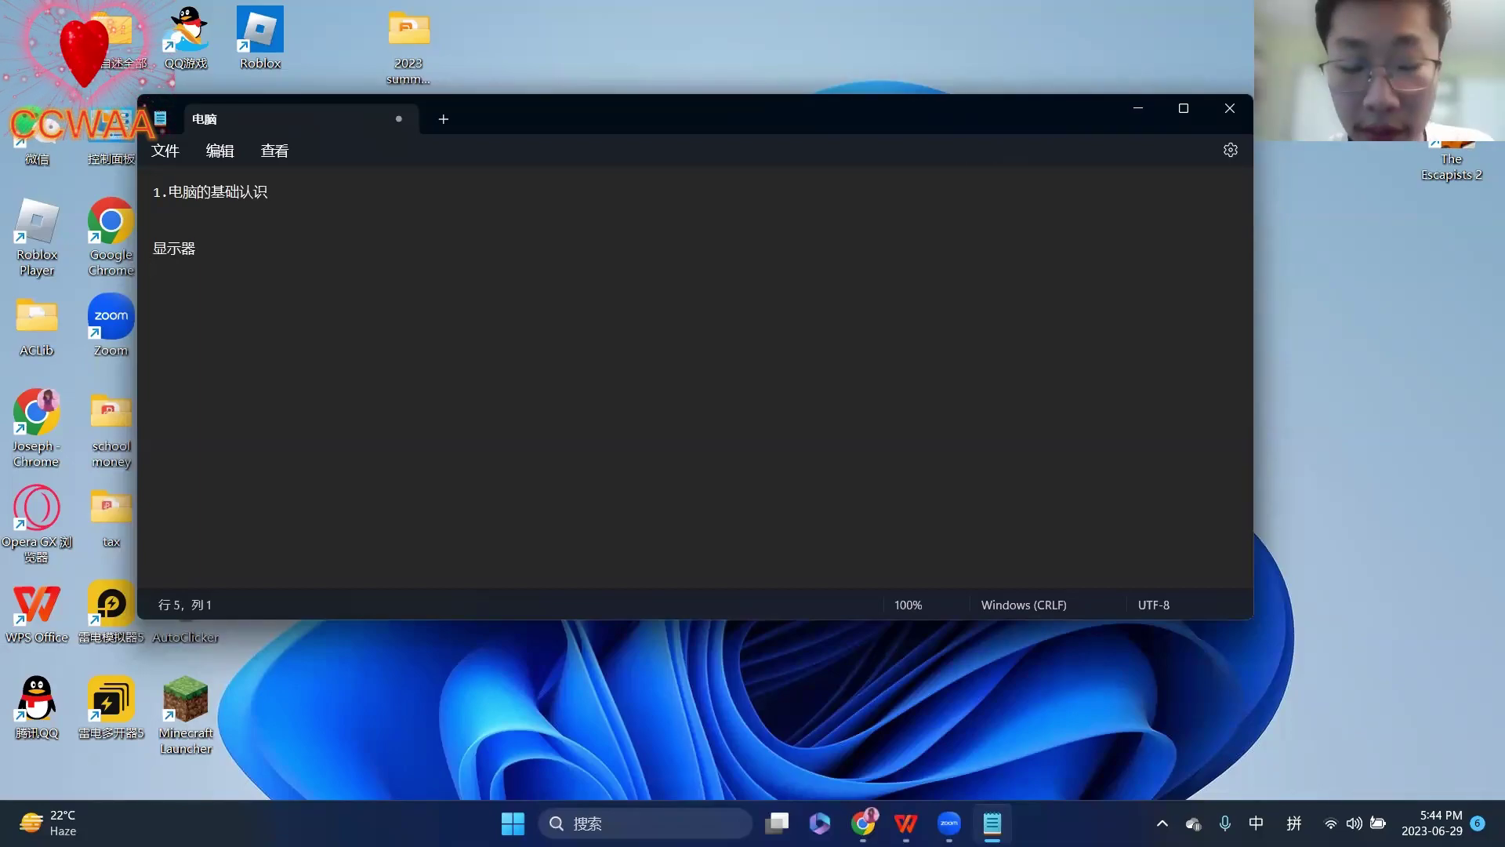
text(zhu)
text(ji)
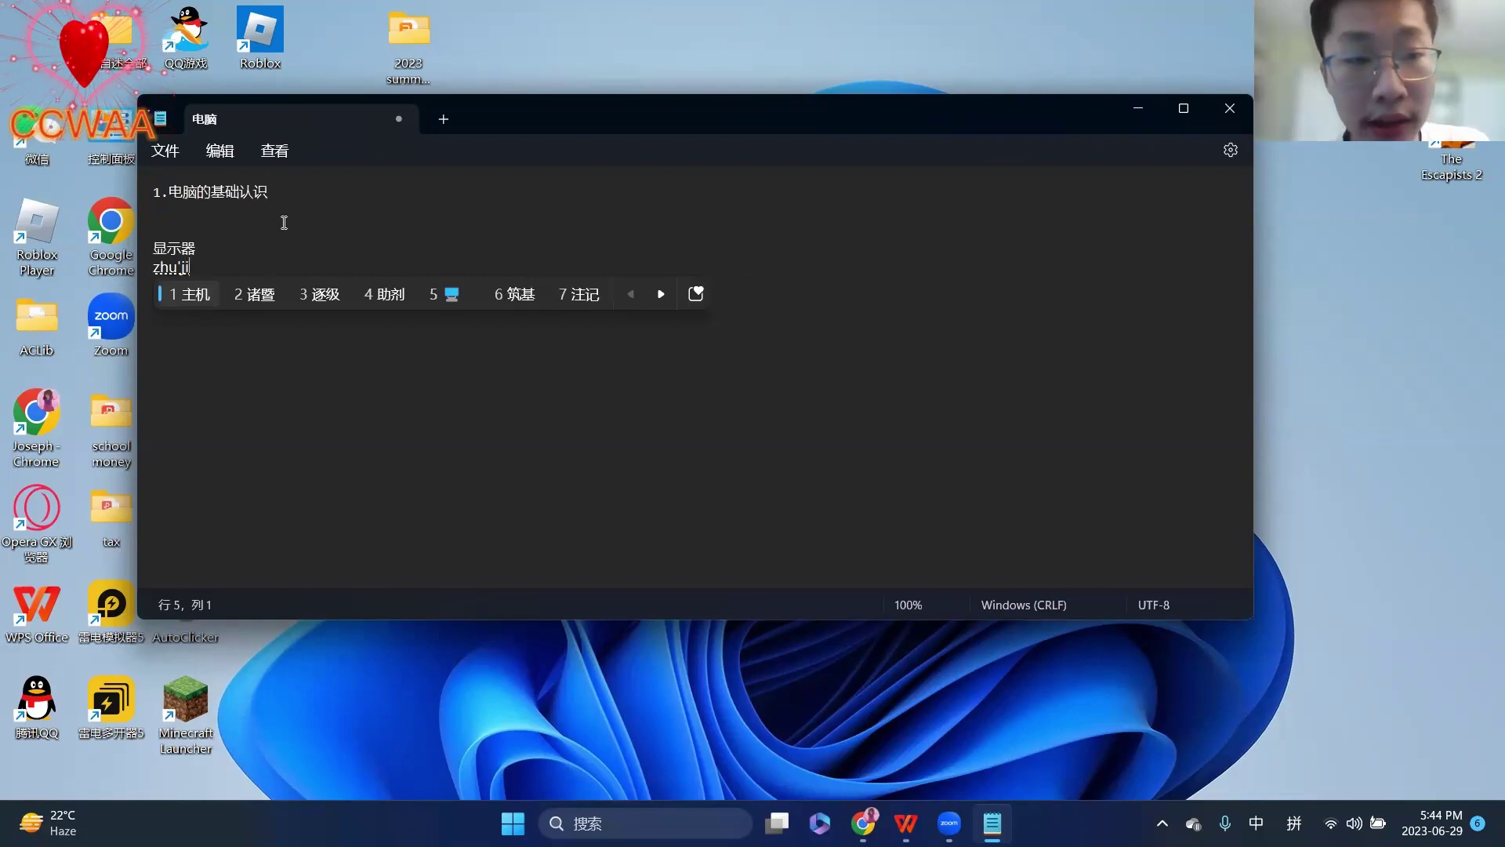
key(space)
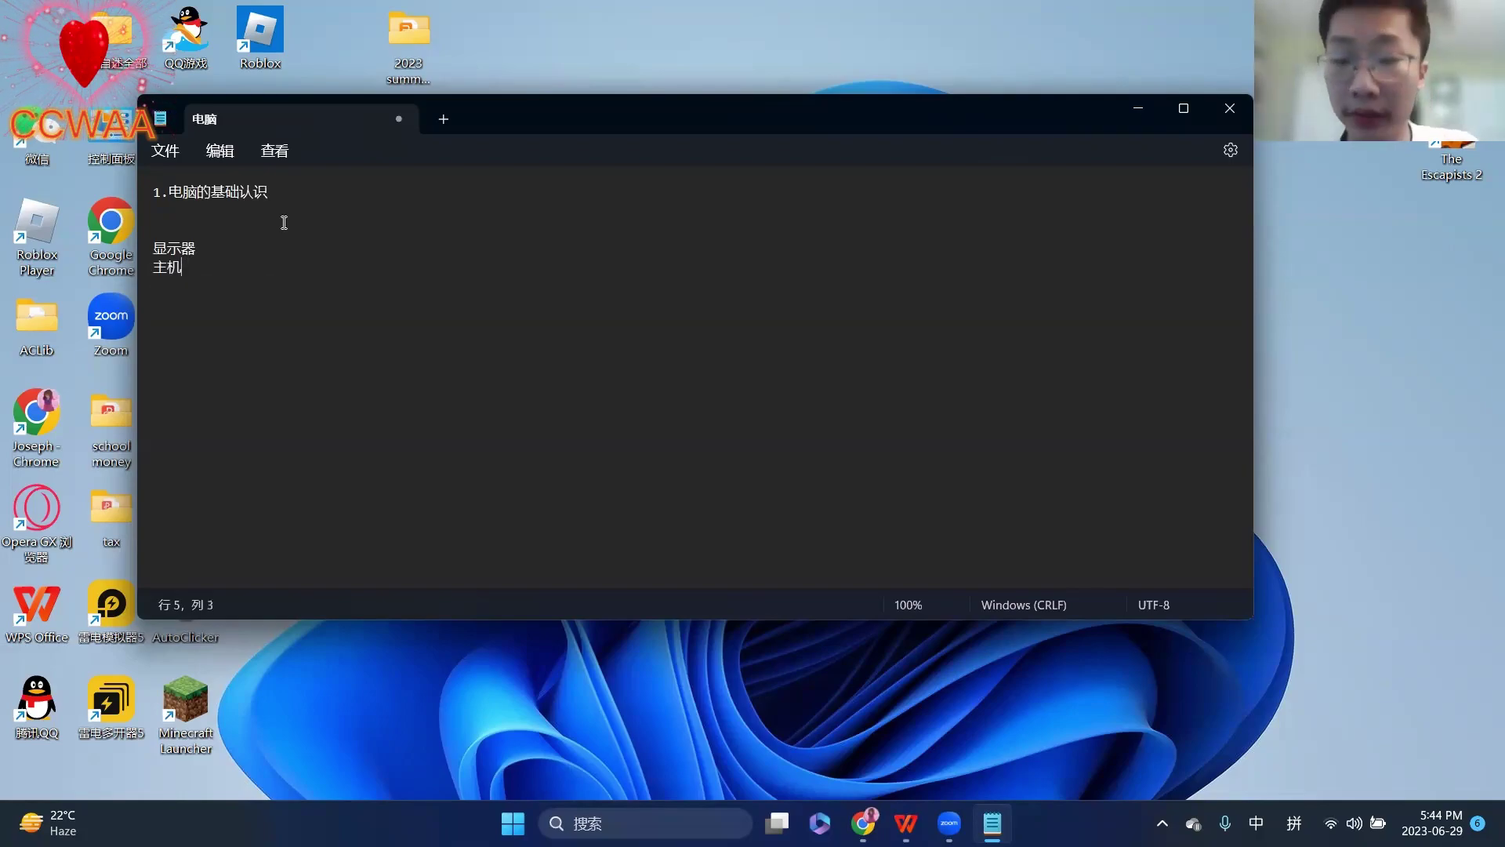
key(Return)
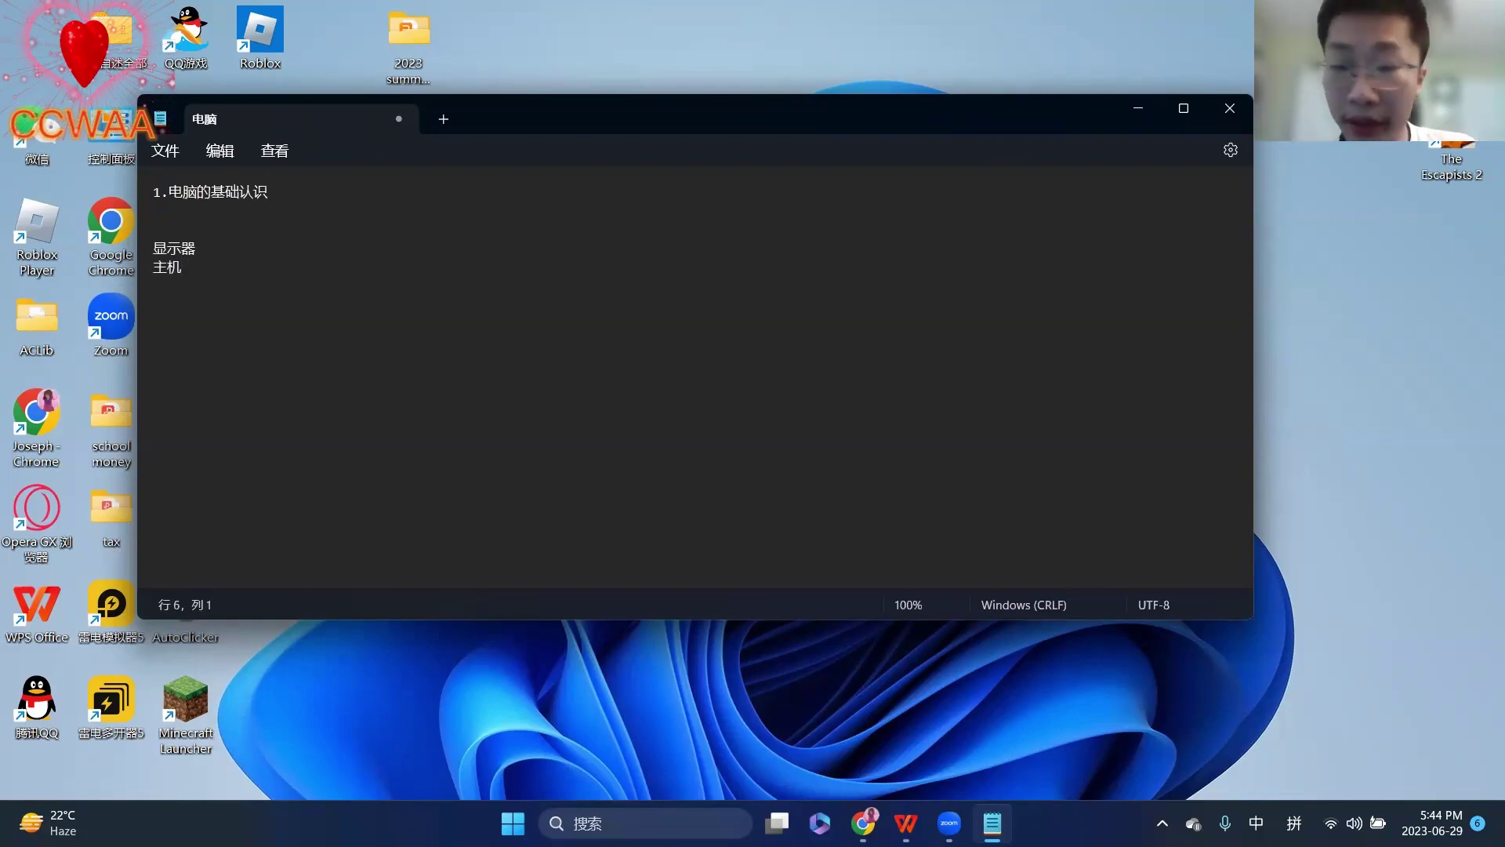
text(jianpan)
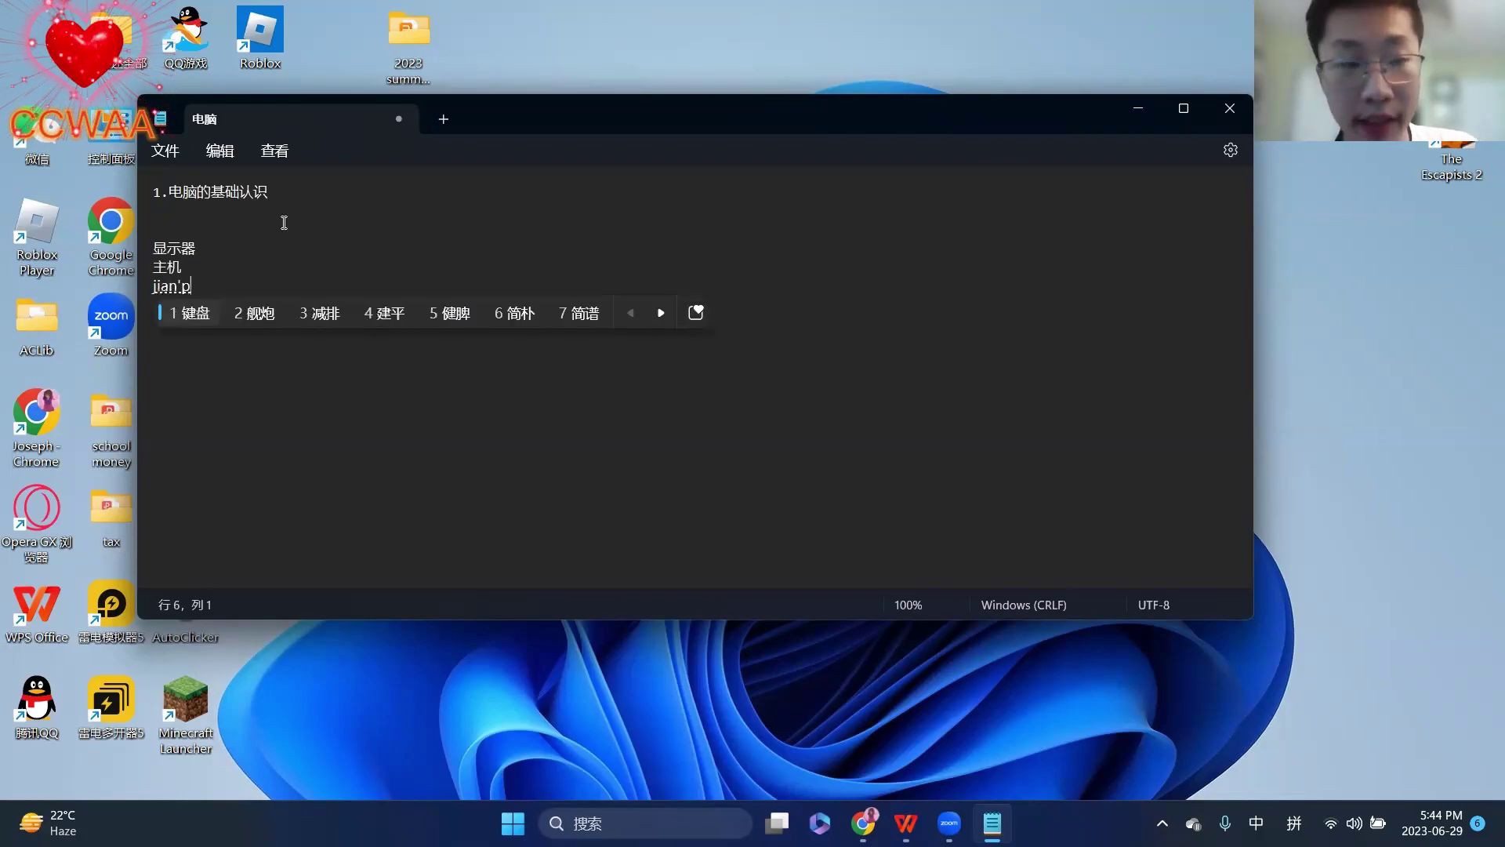
key(space)
key(Return)
text(shu'b)
key(space)
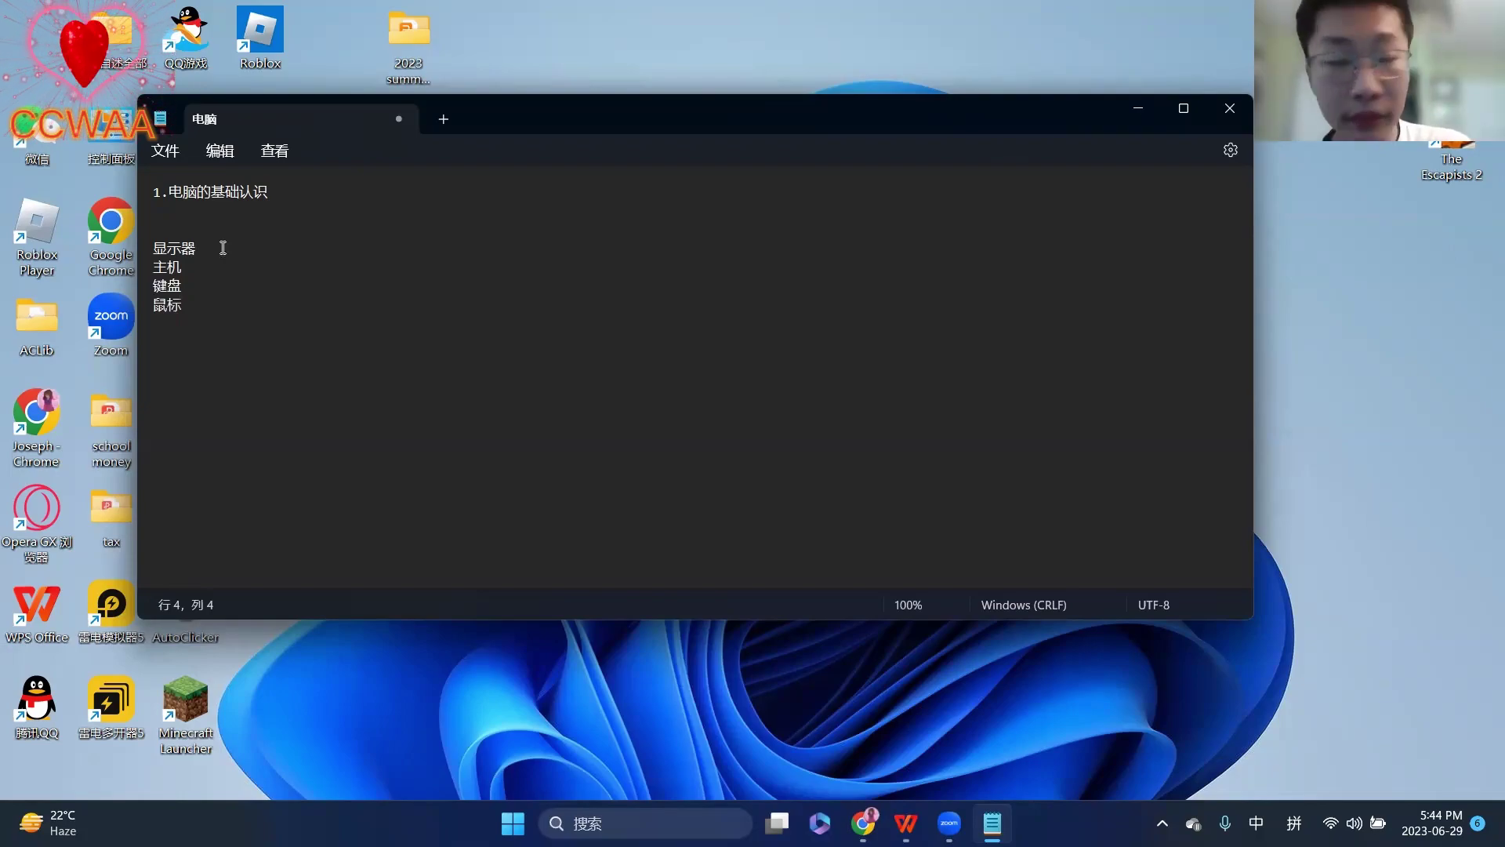
- Add （用来显示电脑上的画面） to the 显示器 item and launch the On-Screen Keyboard
text(（)
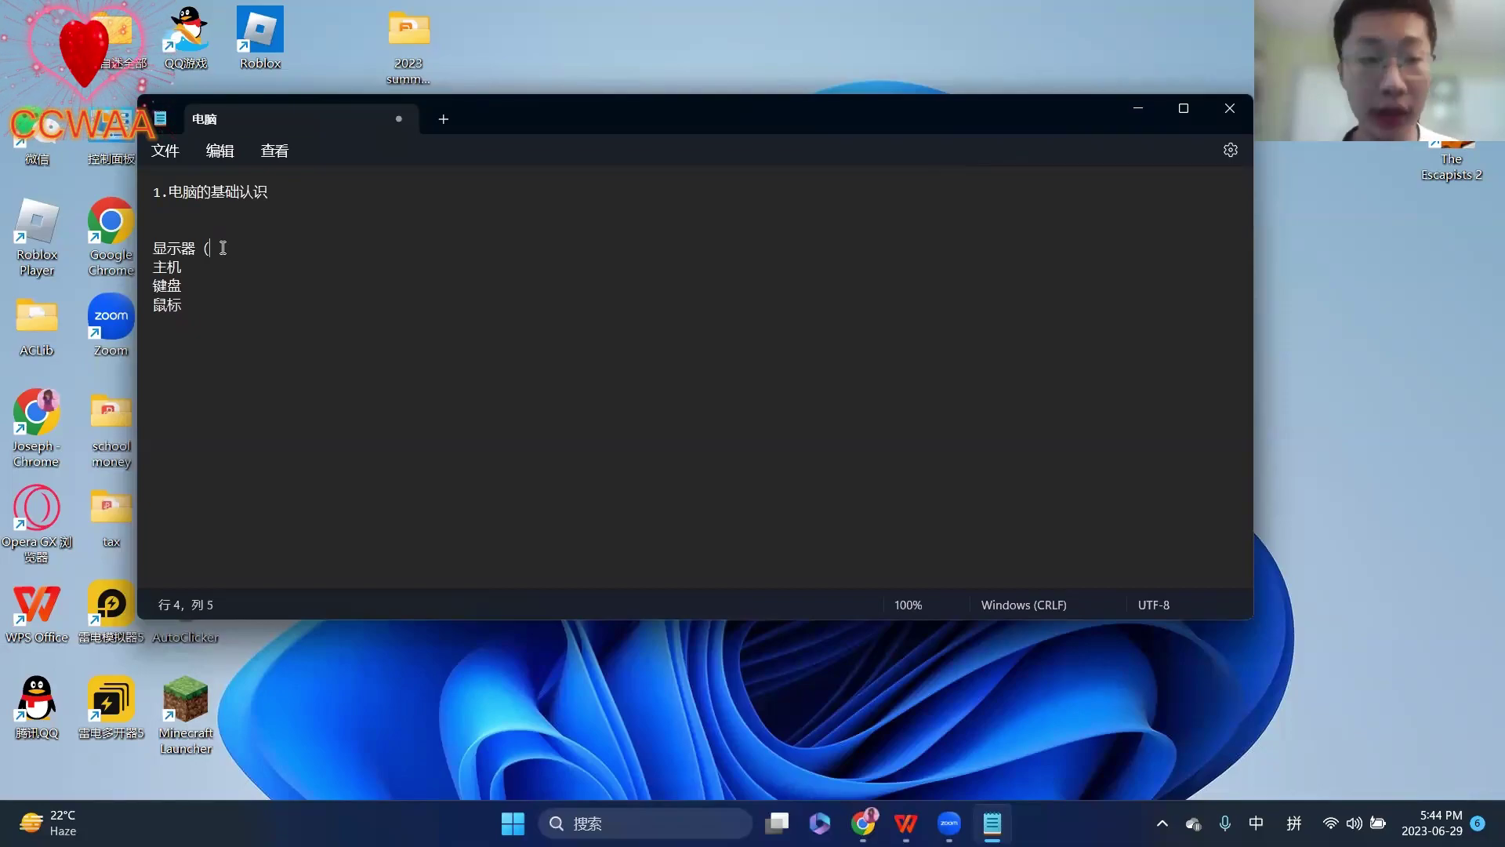
text(yongl)
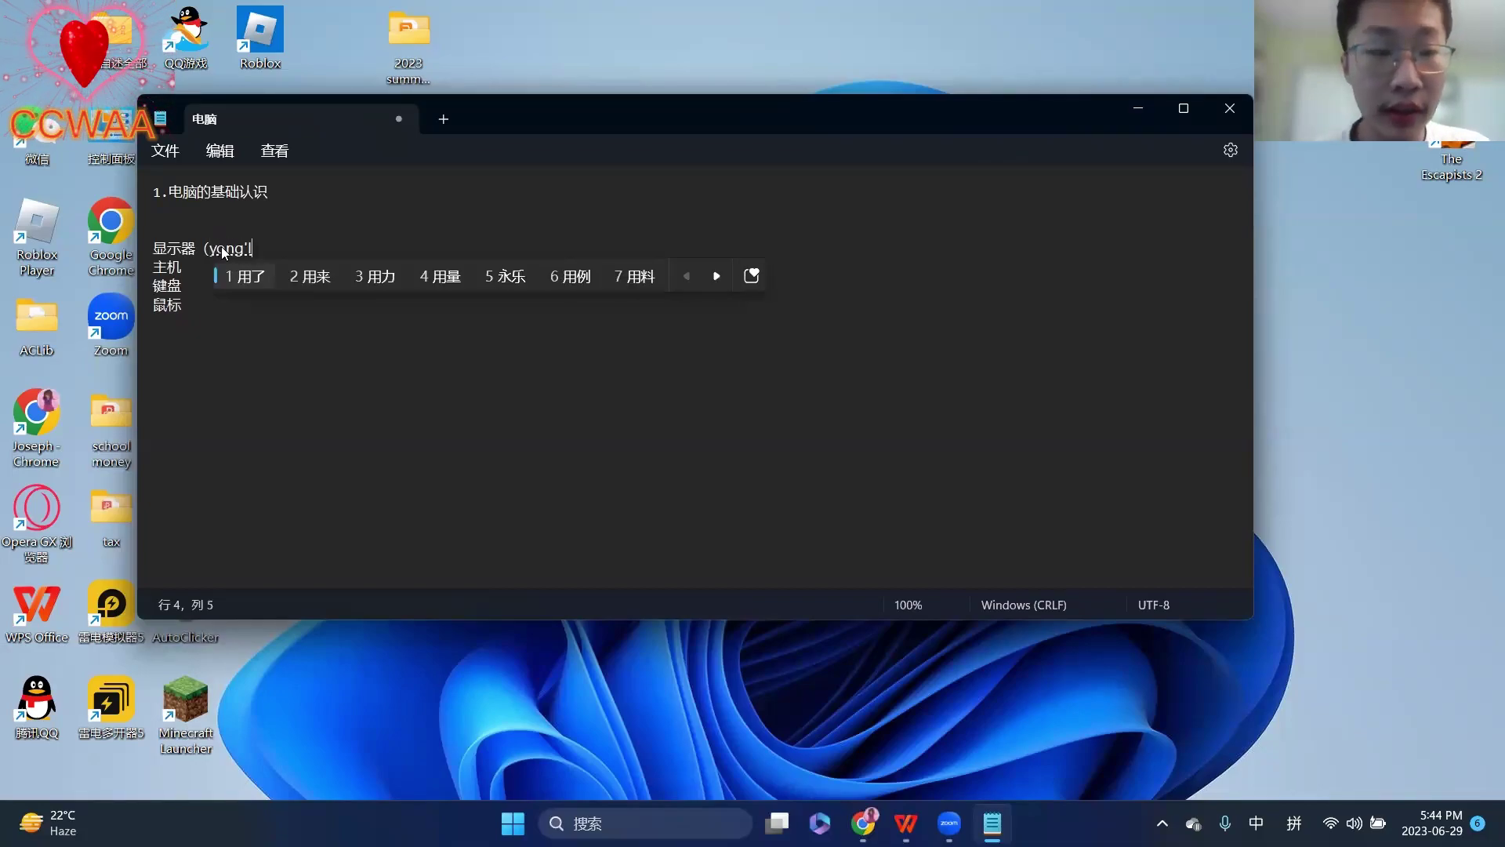
text(2xia)
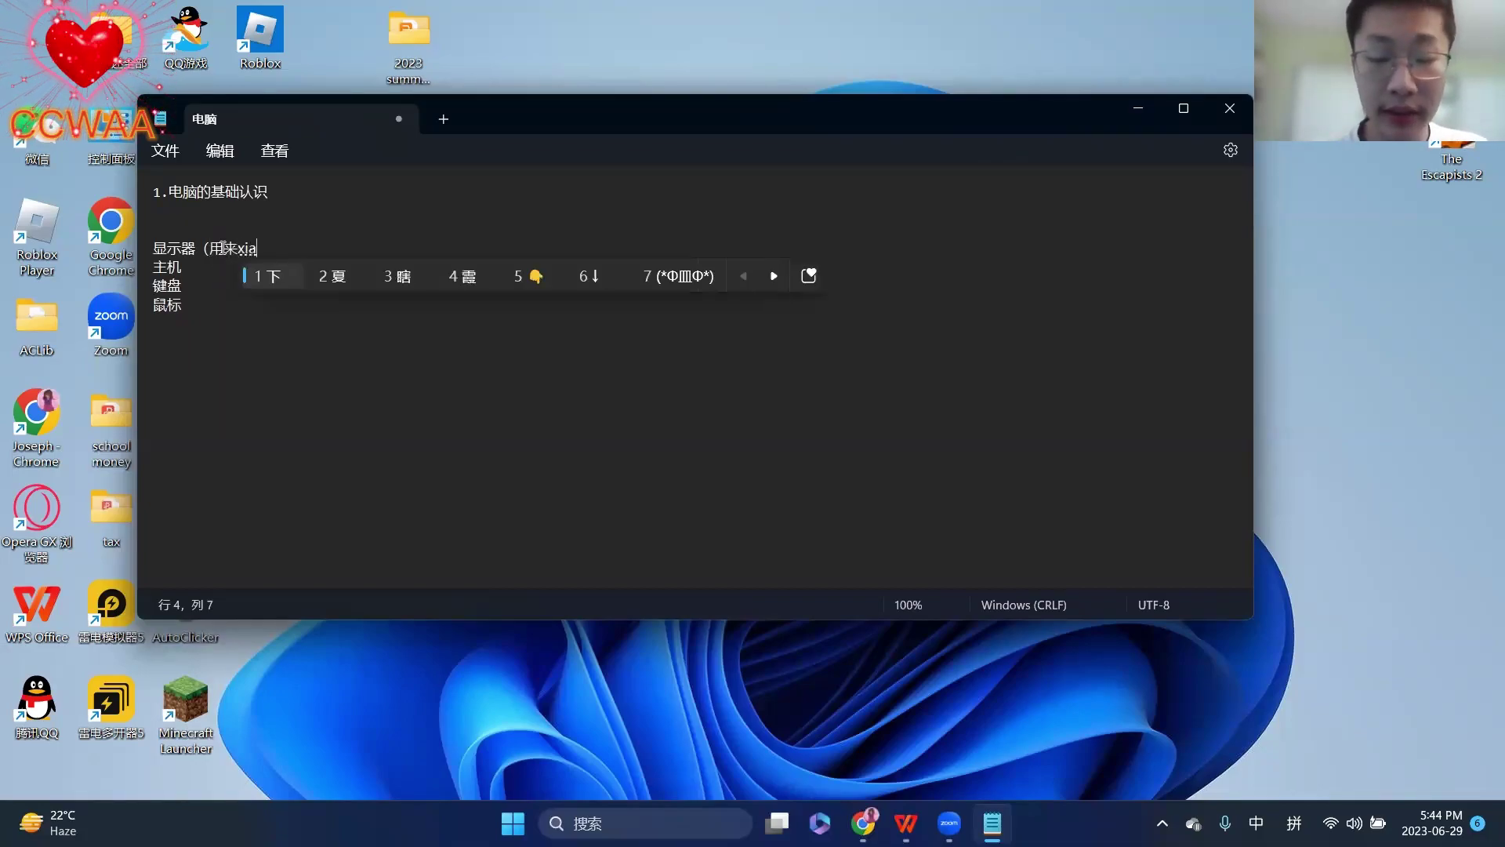
text(ns)
key(BackSpace)
text(s)
key(space)
text(diannao)
key(space)
text(shang)
key(space)
text(d)
key(space)
text(huamian)
key(BackSpace)
key(BackSpace)
key(BackSpace)
key(BackSpace)
key(BackSpace)
text(amian)
key(space)
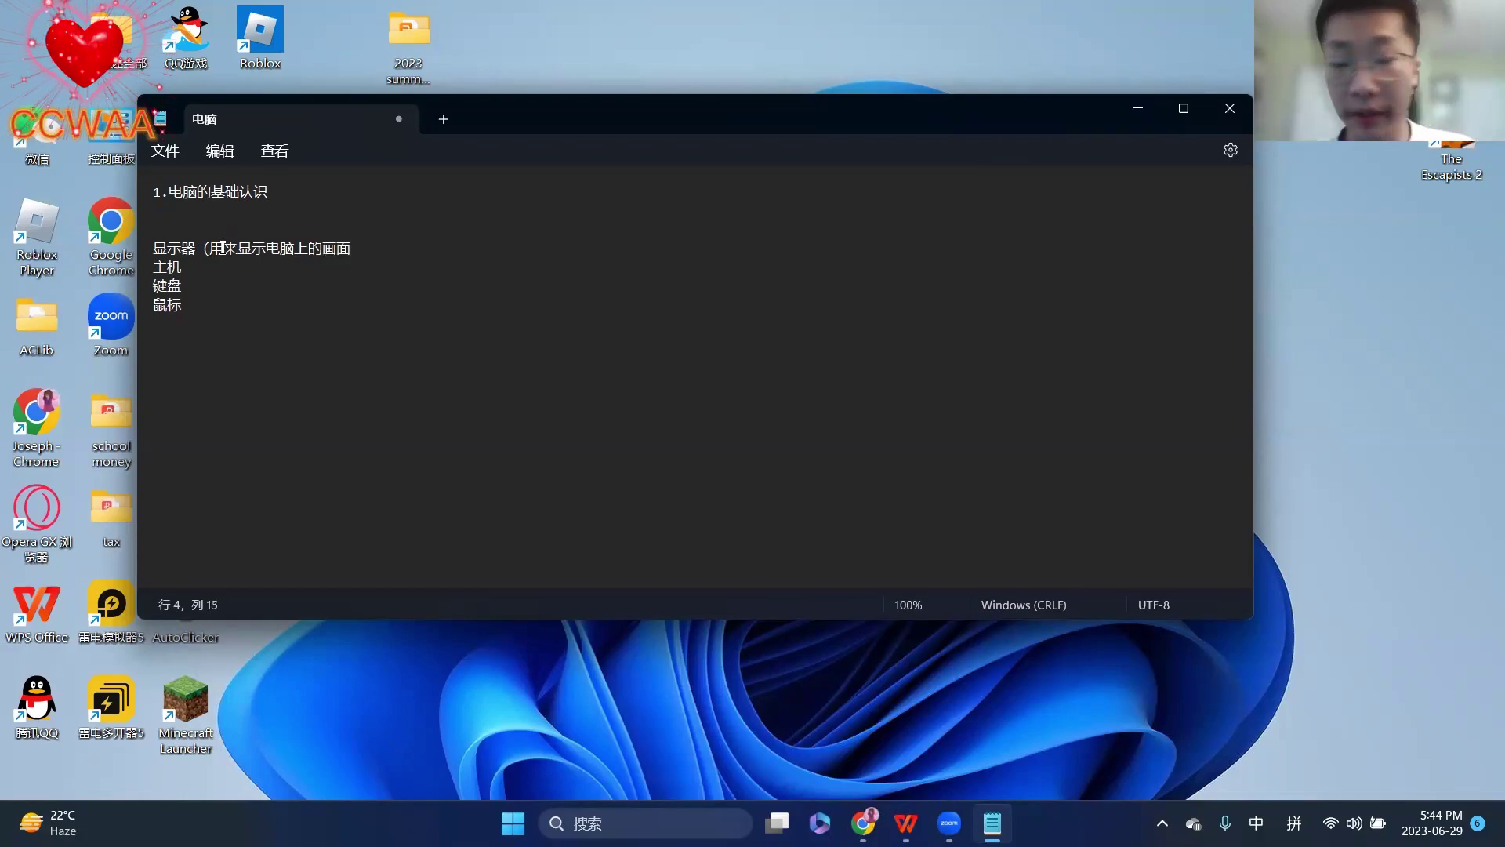
text(）)
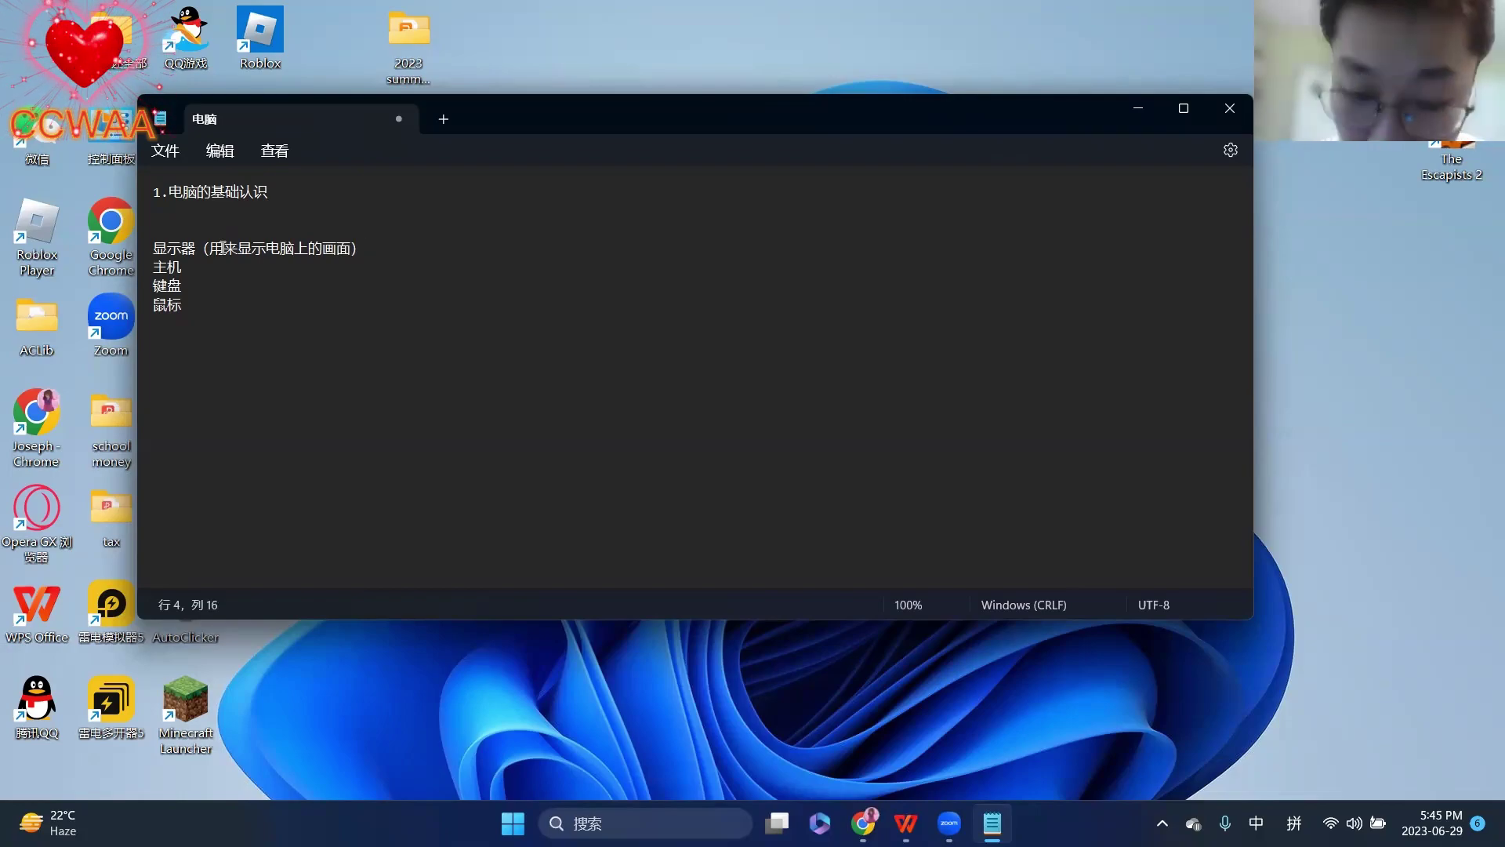
key(ctrl+super+o)
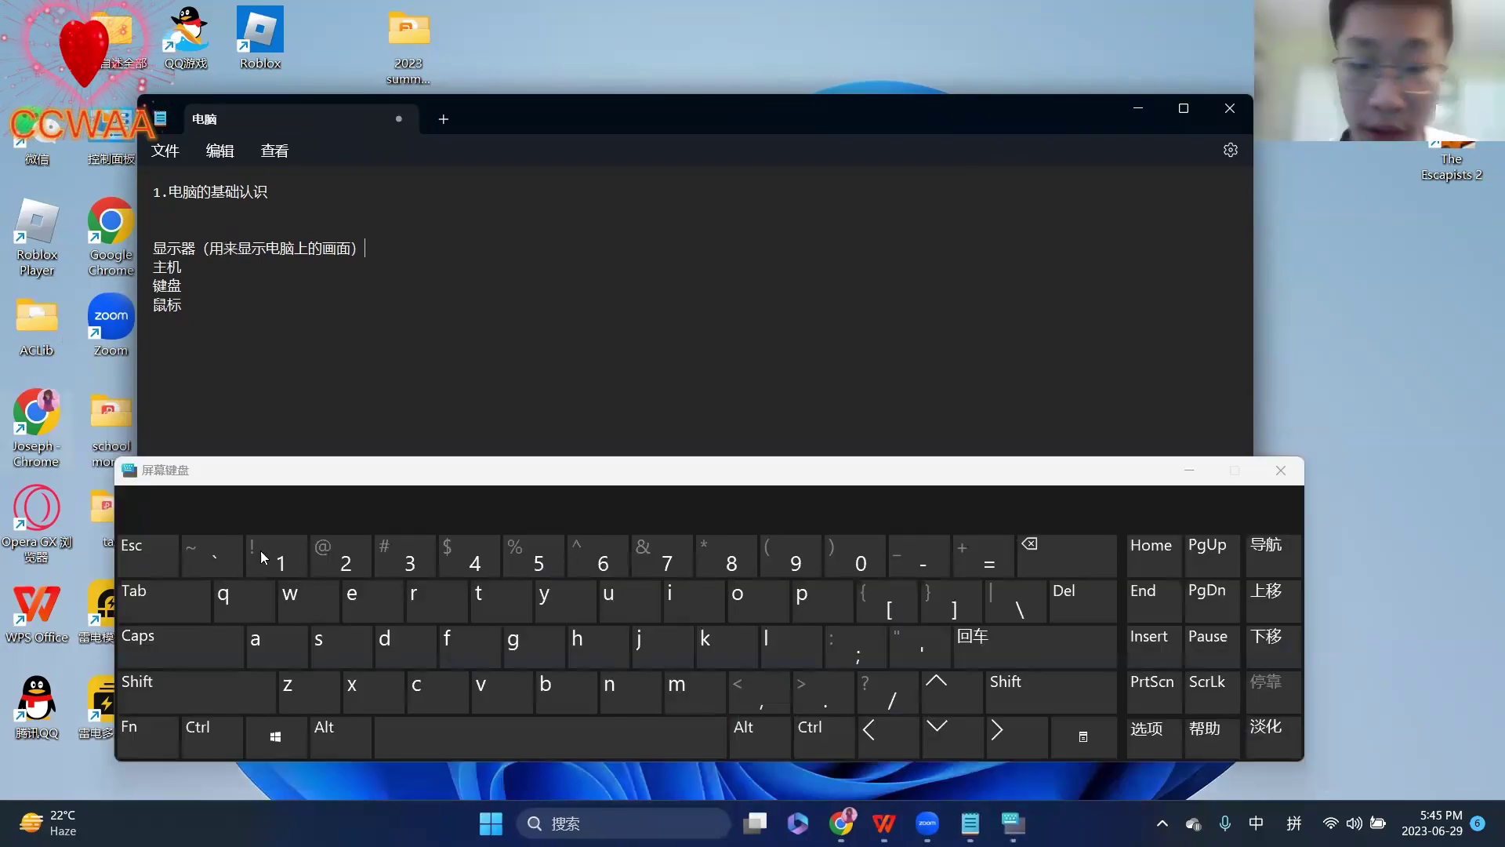
- Insert （） using the on-screen keyboard's Shift key
click(1049, 692)
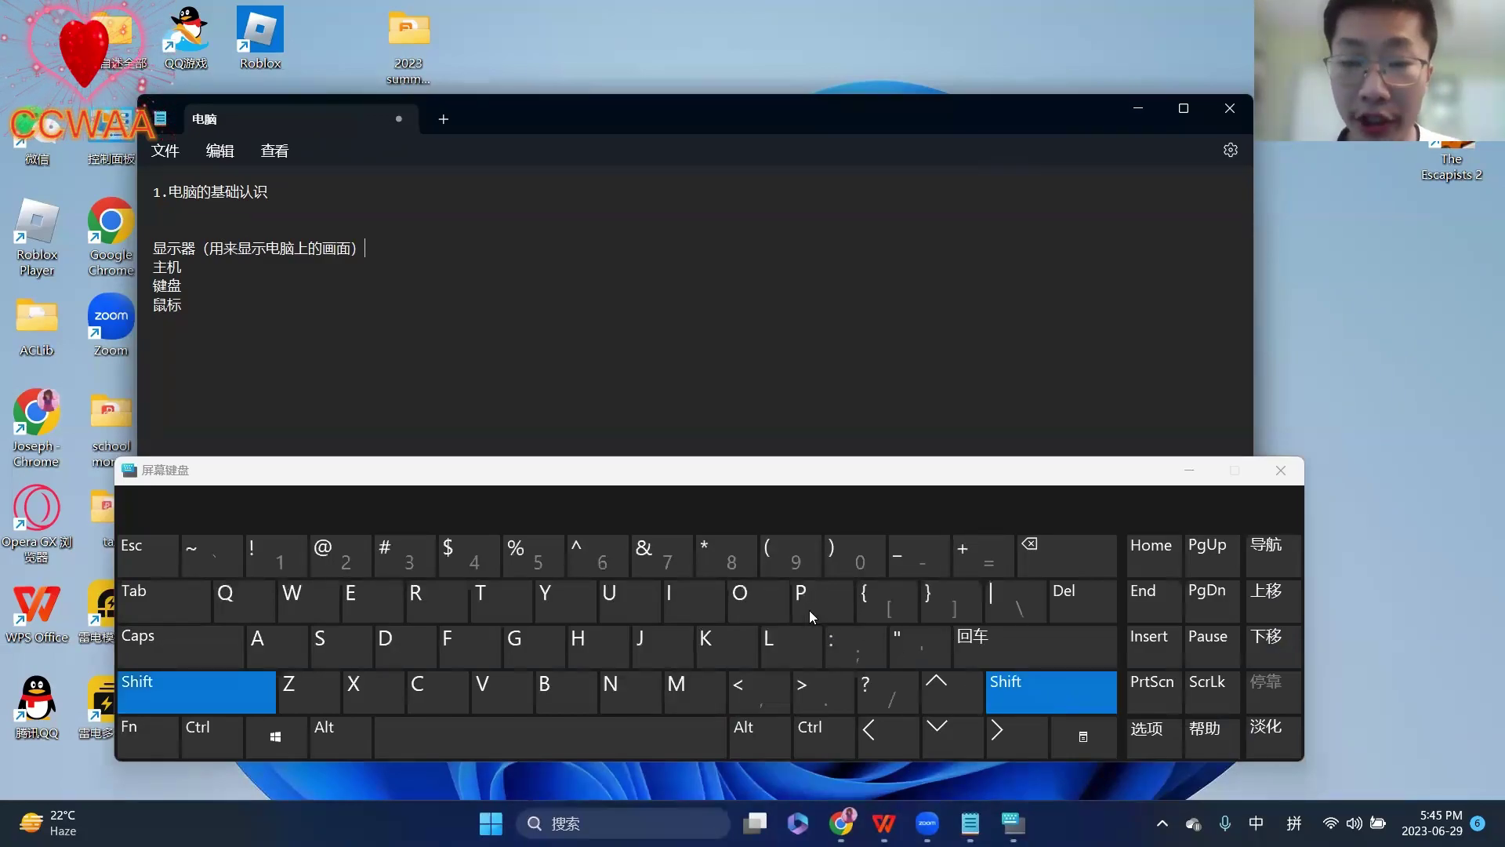
click(788, 559)
click(1027, 697)
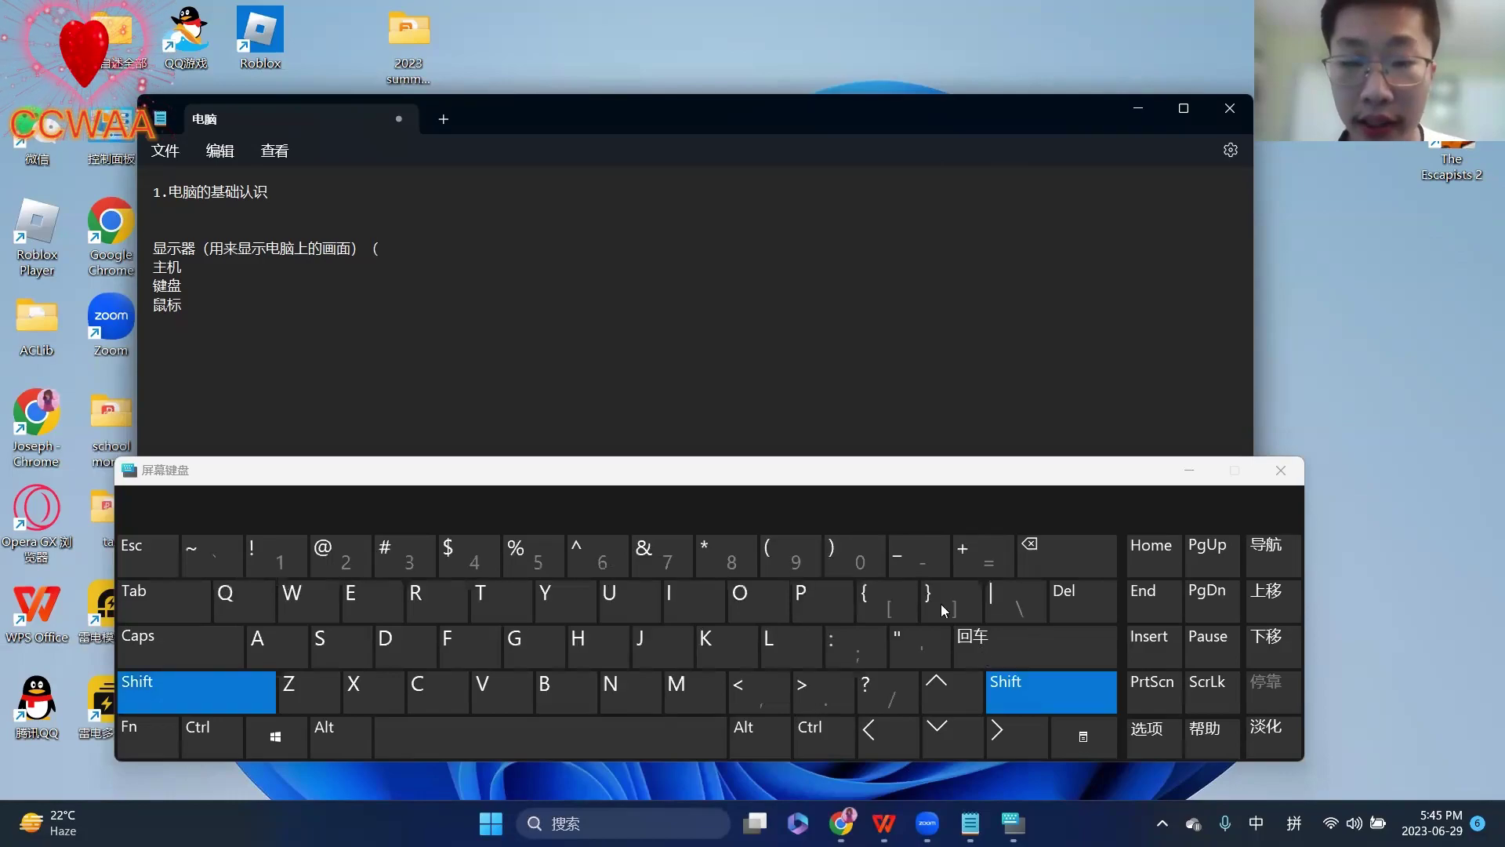
click(855, 559)
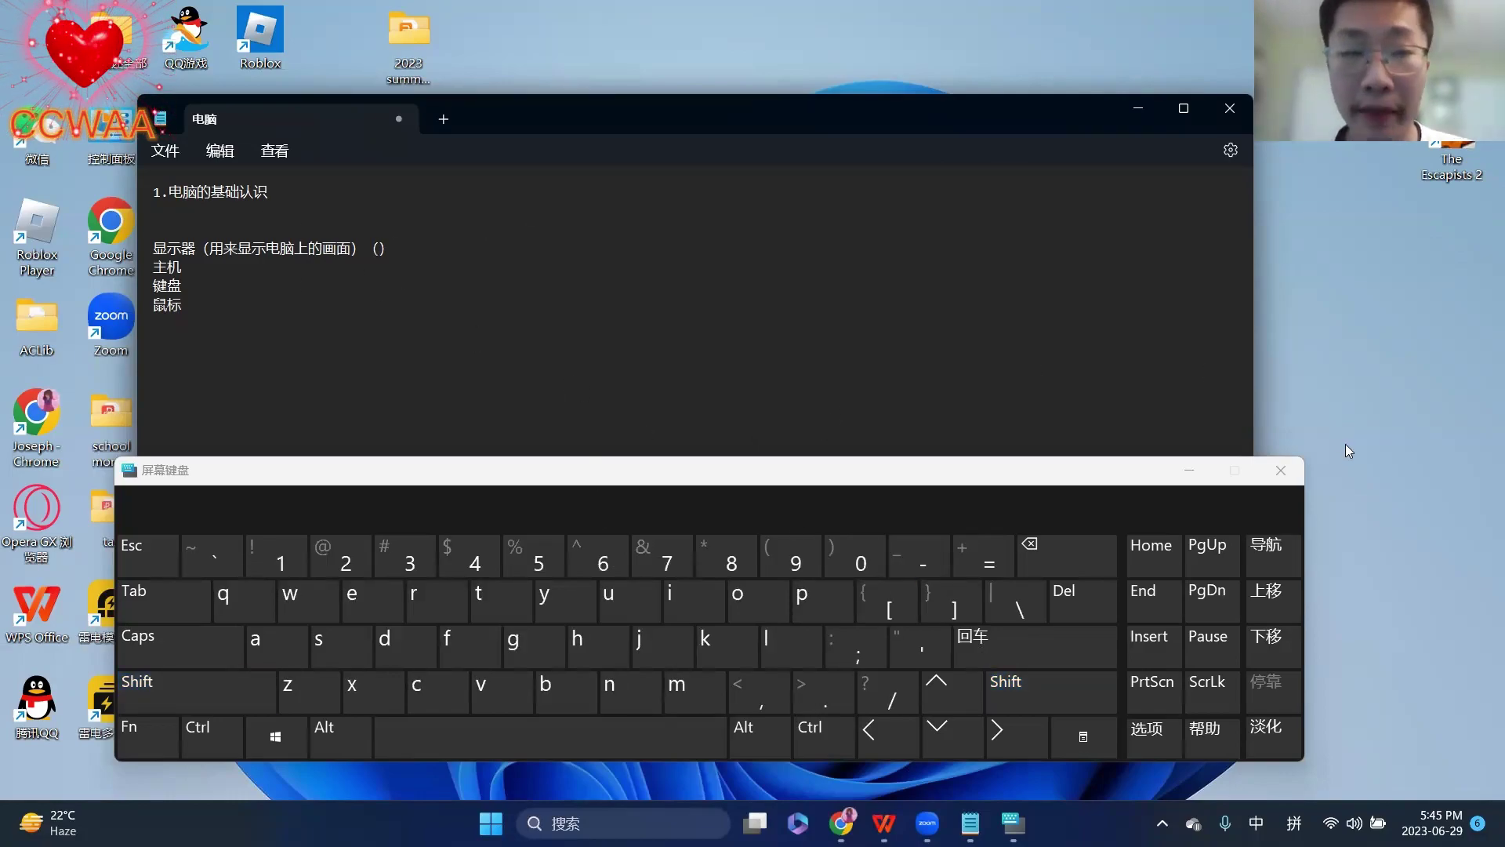
- Close the on-screen keyboard and delete the inserted brackets and stray blank line
key(ctrl+super+o)
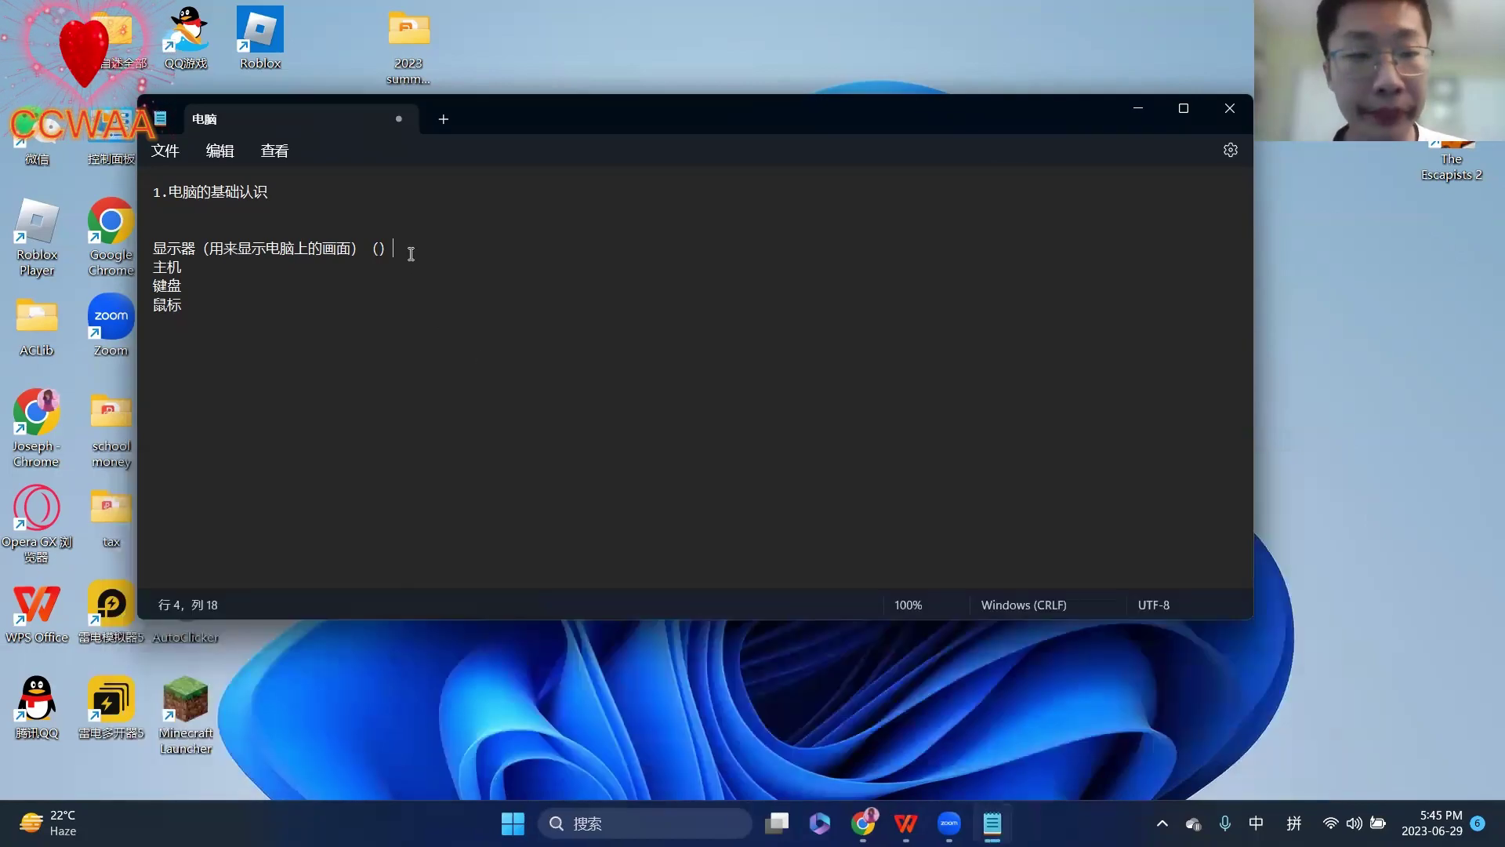
key(BackSpace)
key(BackSpace)
key(Return)
key(BackSpace)
- Append （用来输入文字） to the 键盘 line and add empty lines below 鼠标
click(232, 295)
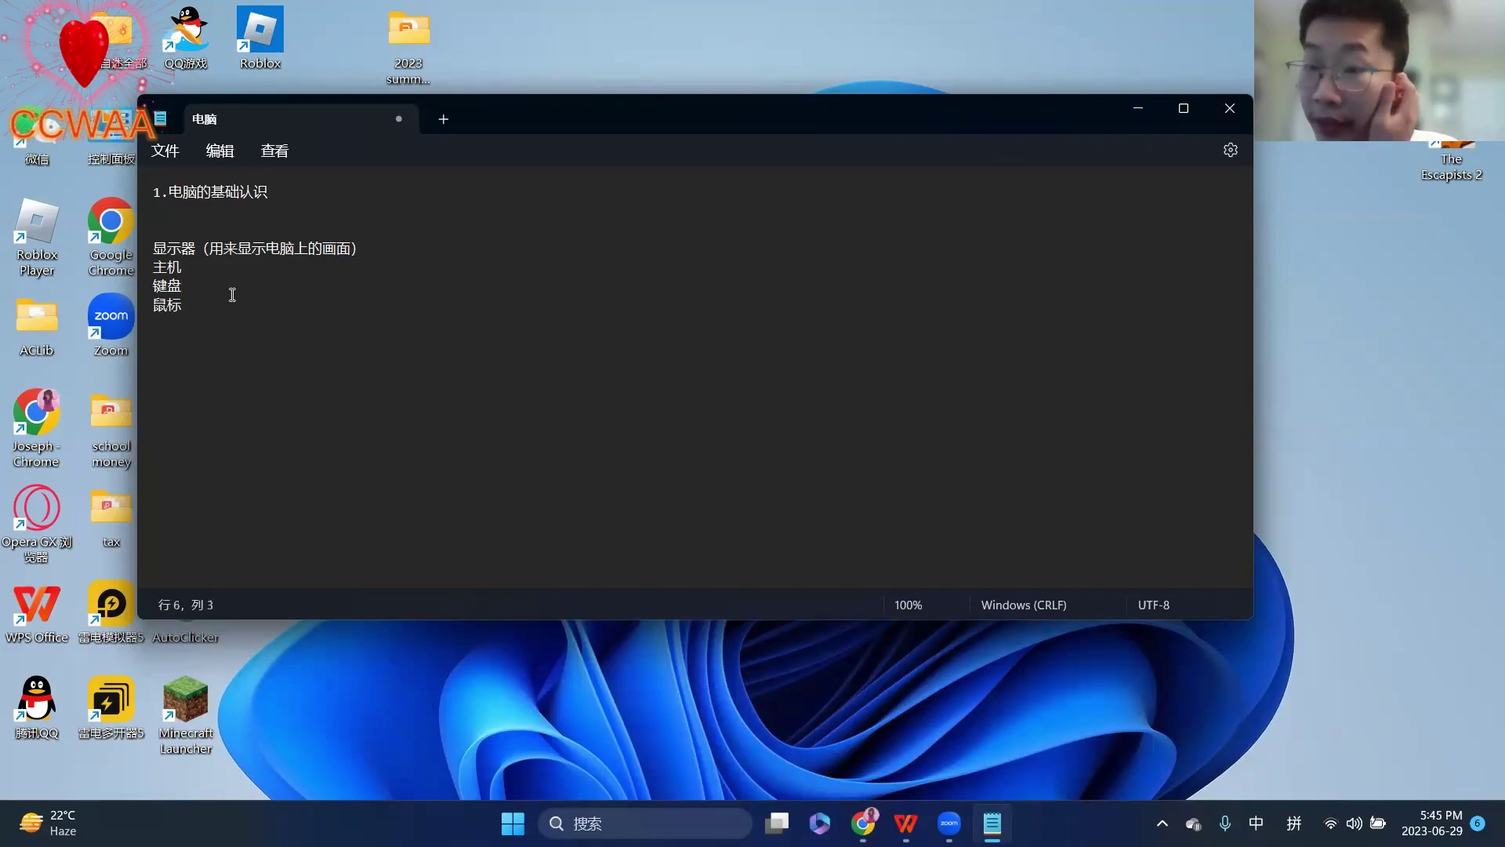
text(（)
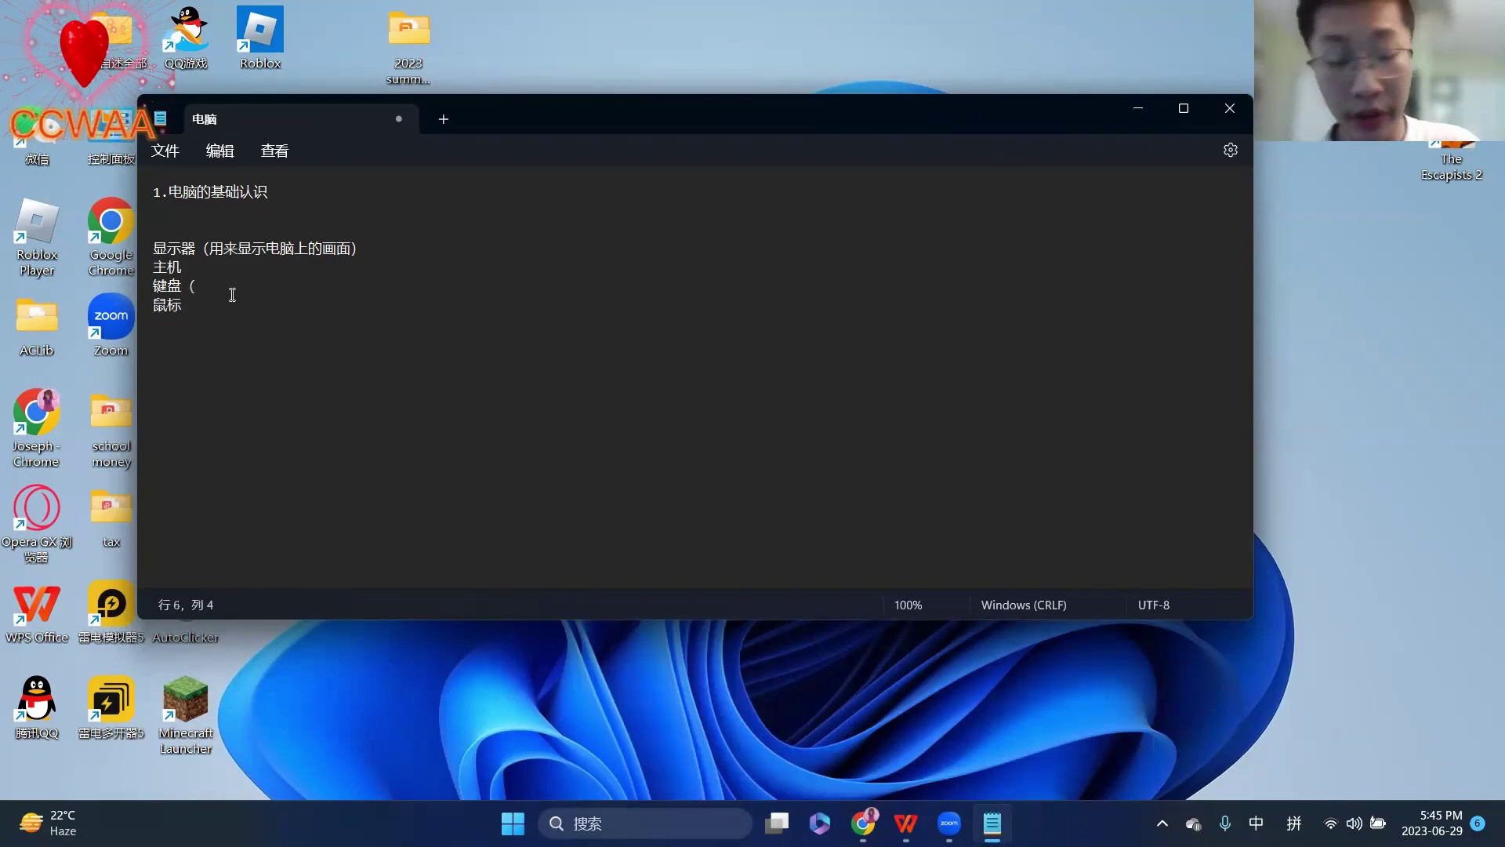
text(用来)
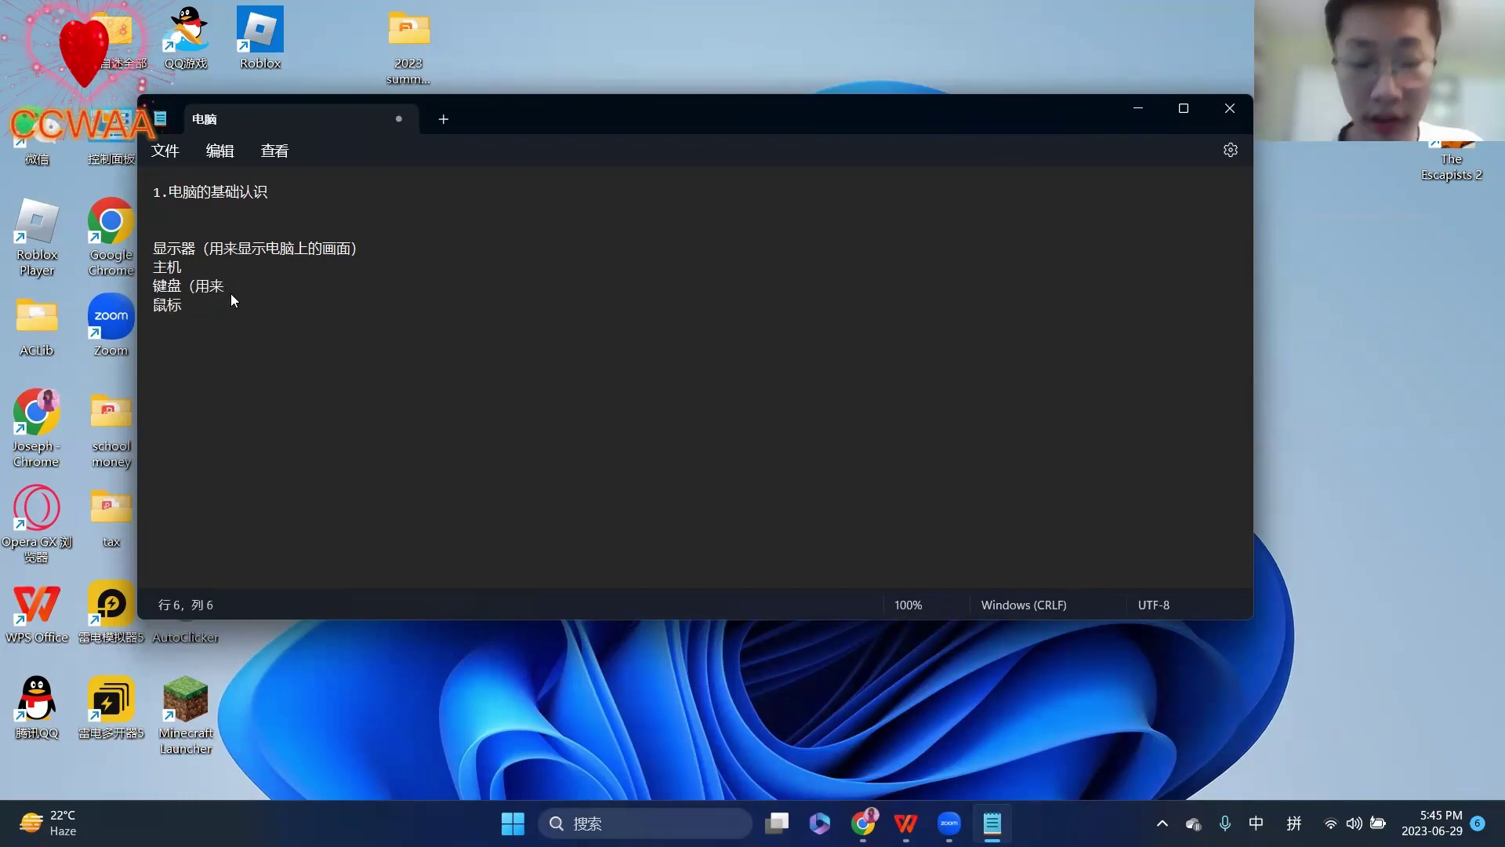
text(输入)
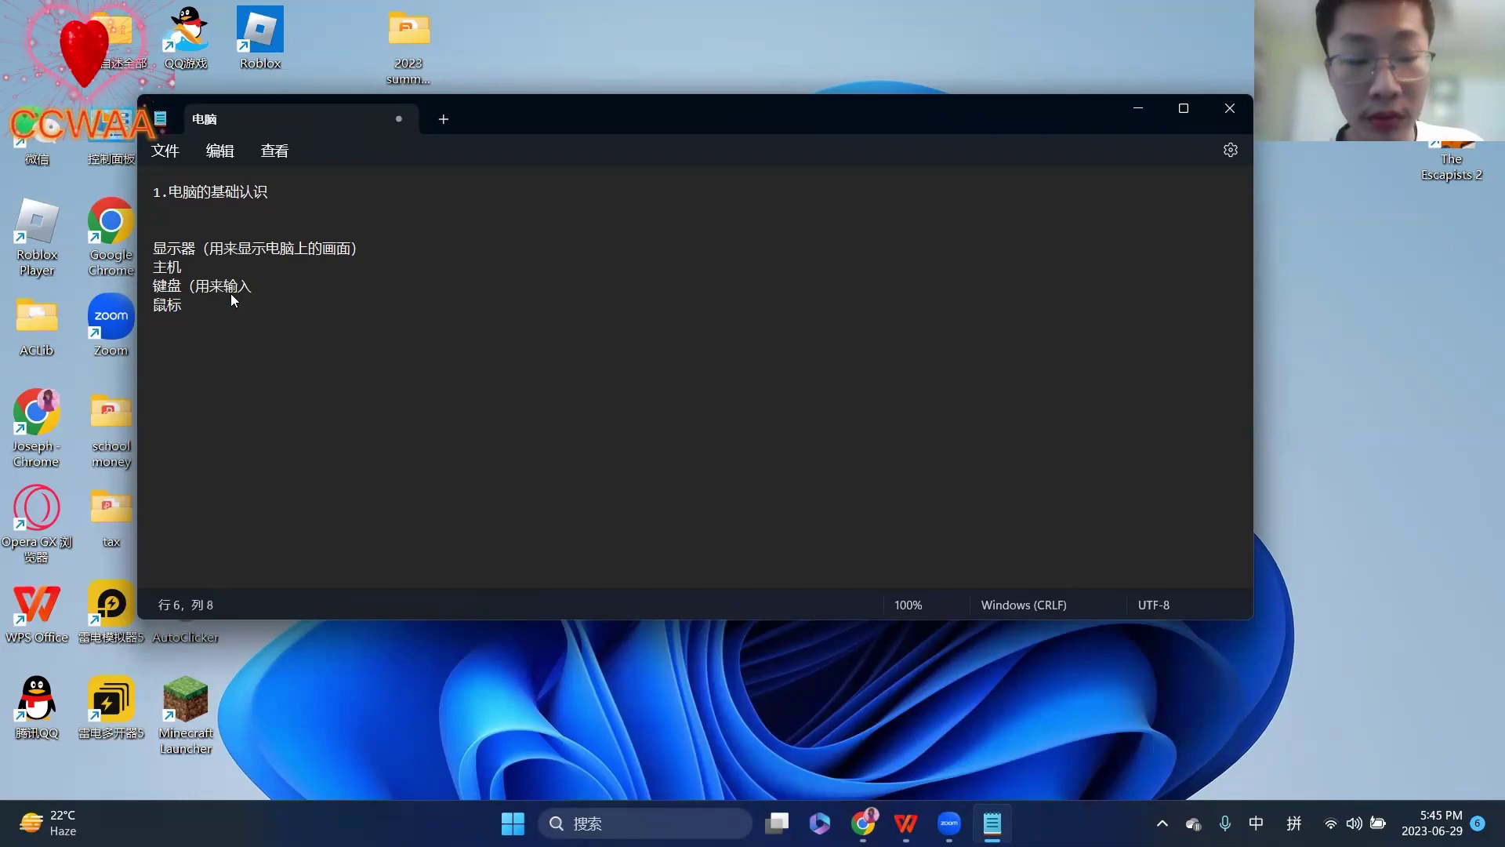
text(wenz2)
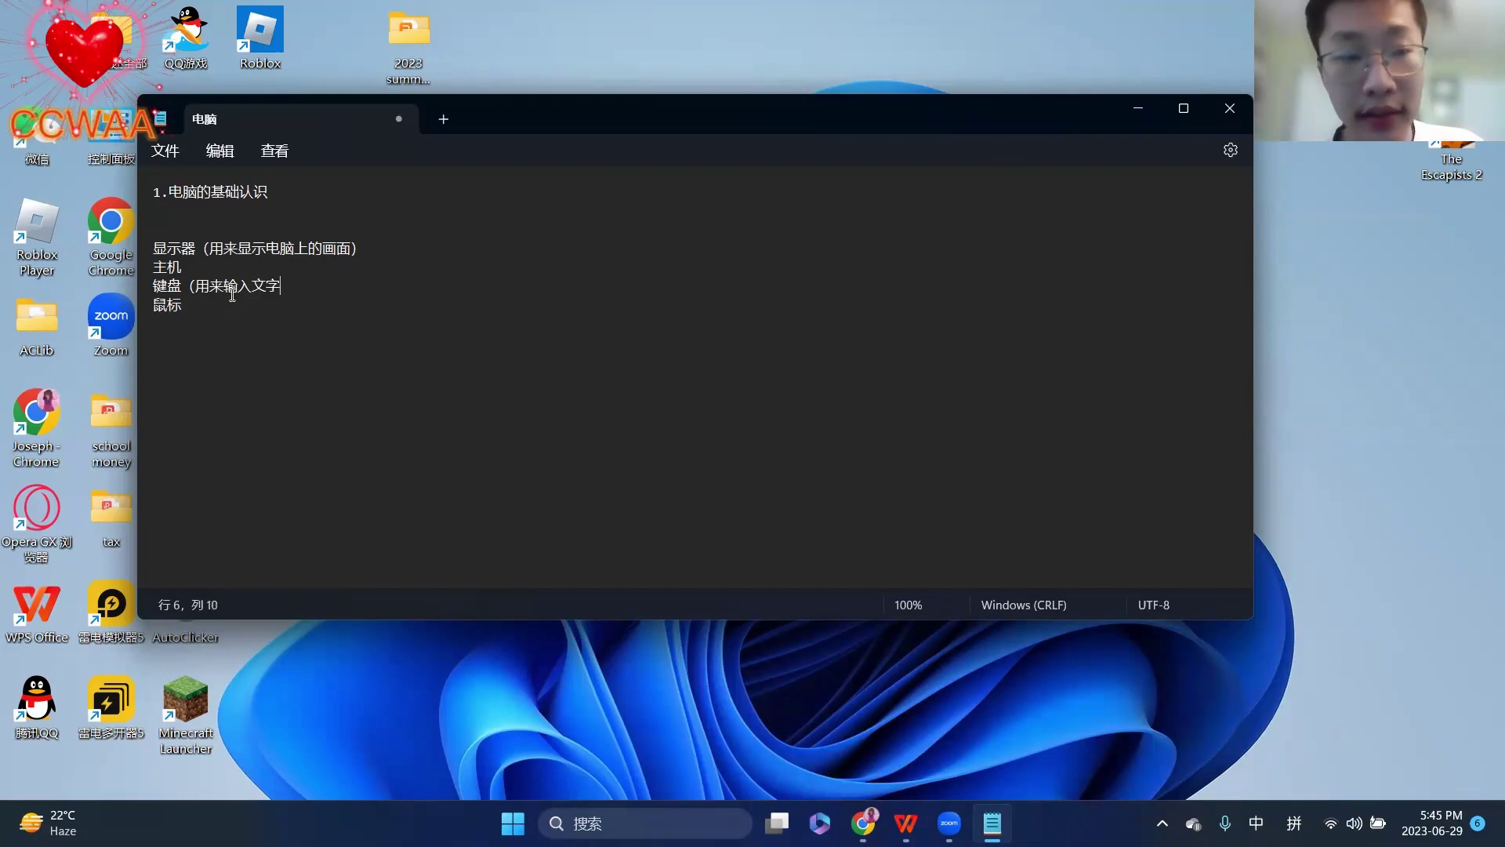
text(）)
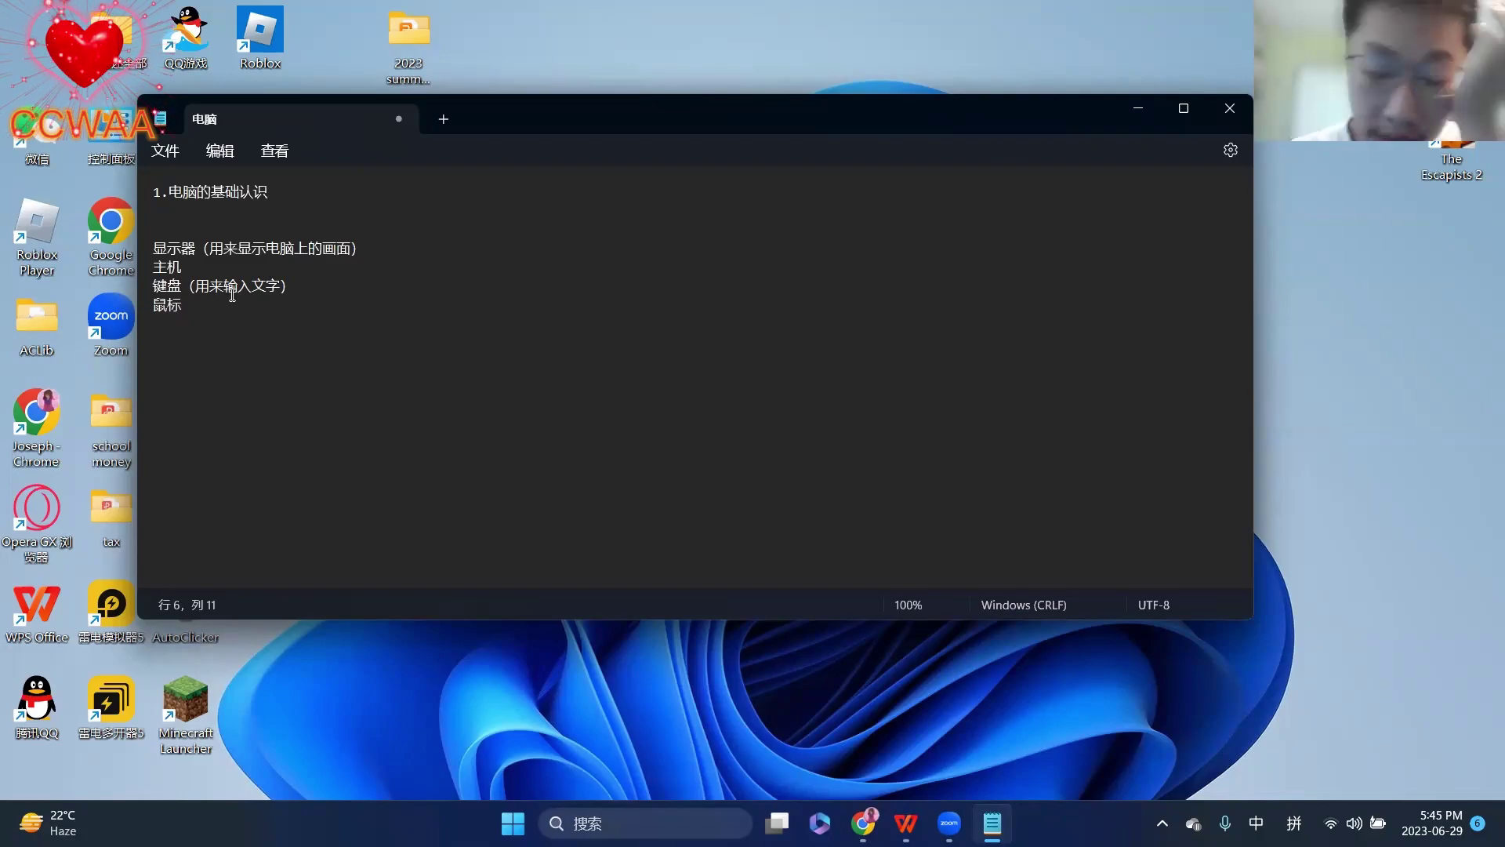
key(Return)
key(Return)
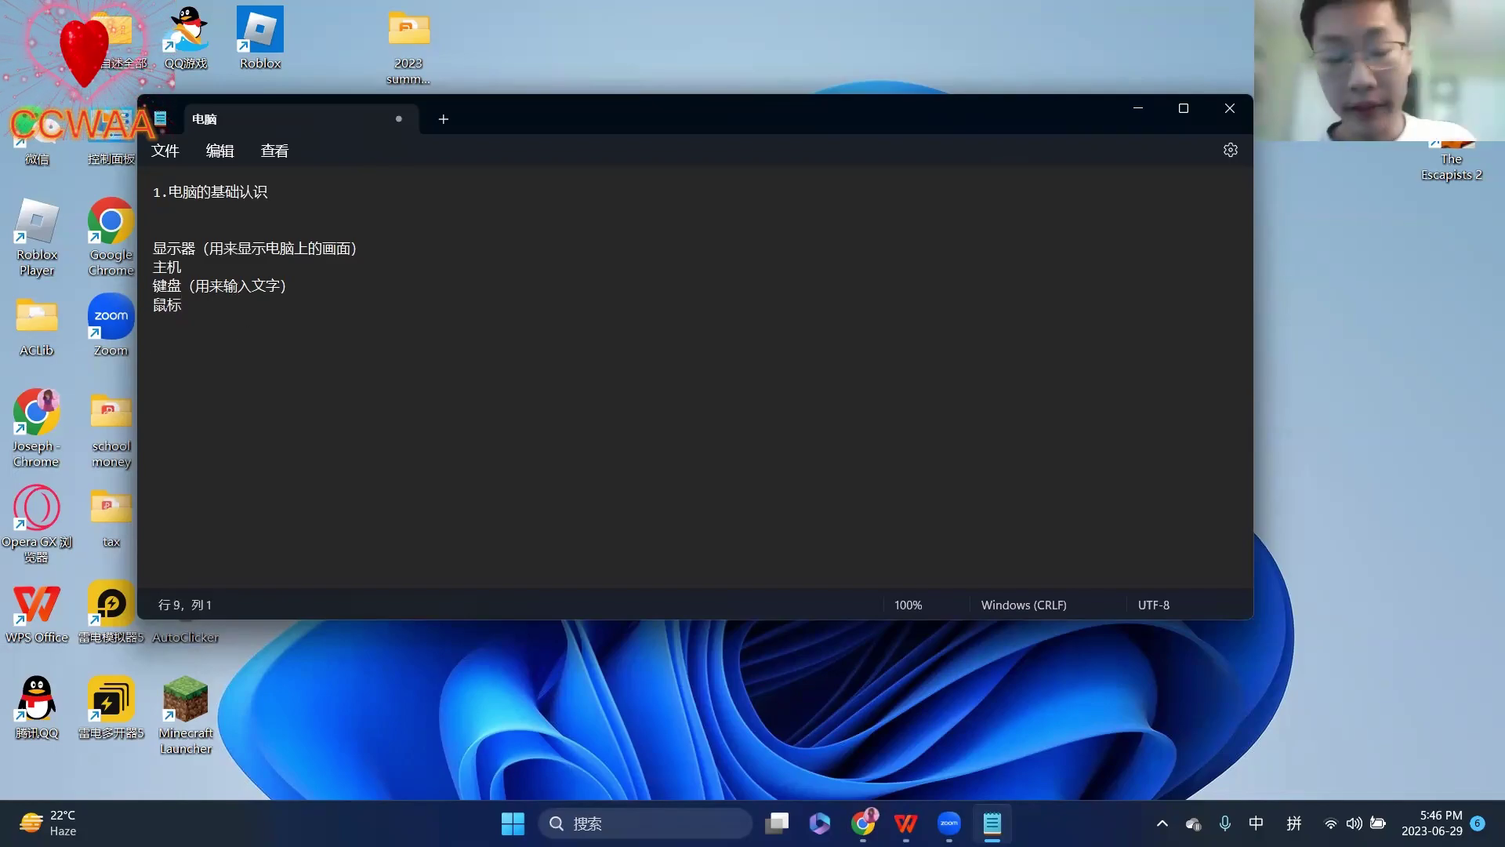
- Close the note, saving changes to 电脑.txt, then reopen 电脑 from the desktop
click(177, 156)
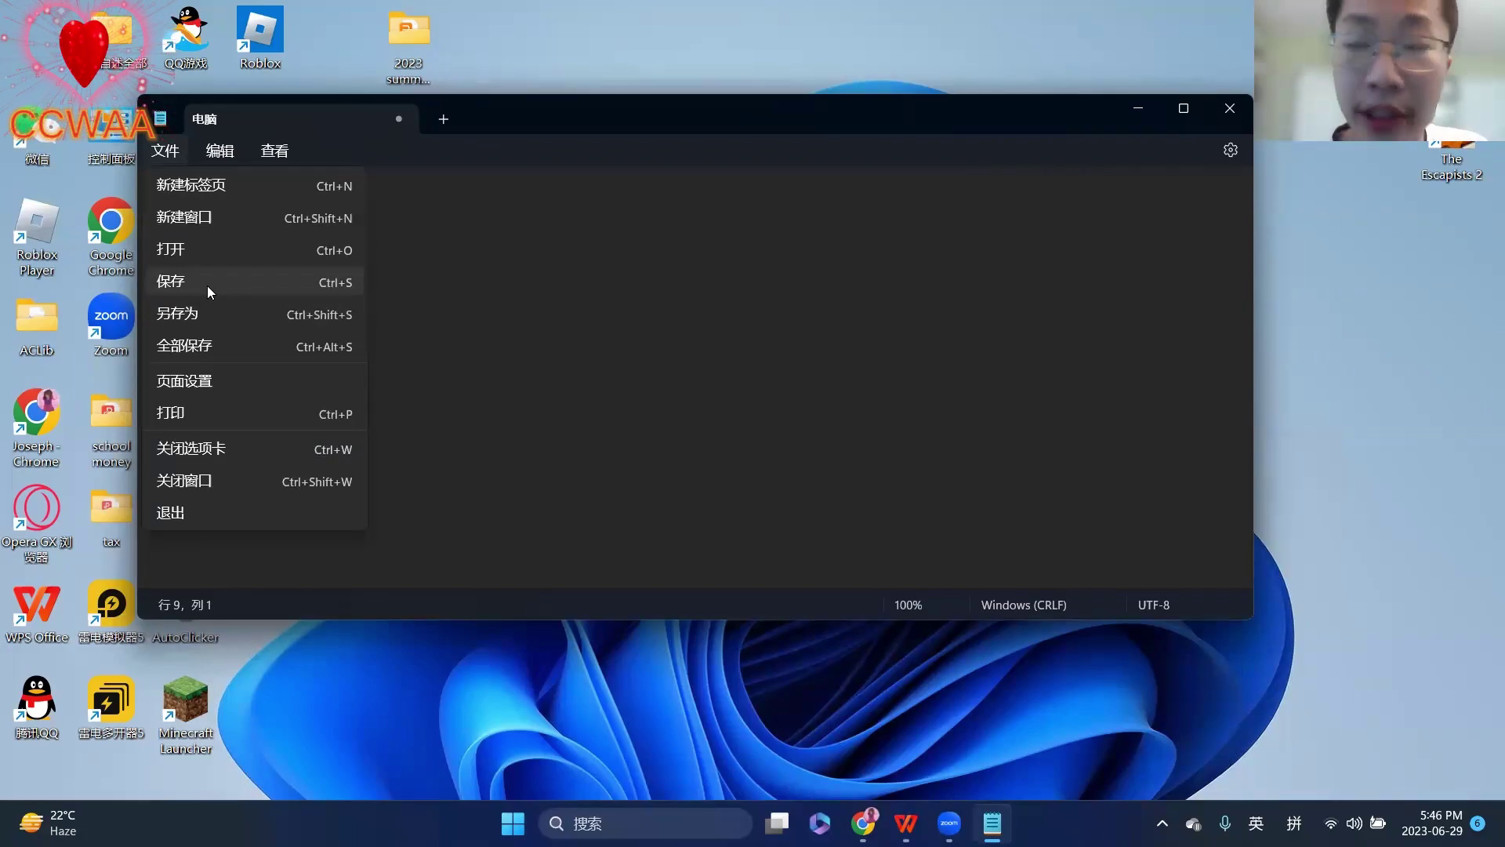
click(844, 279)
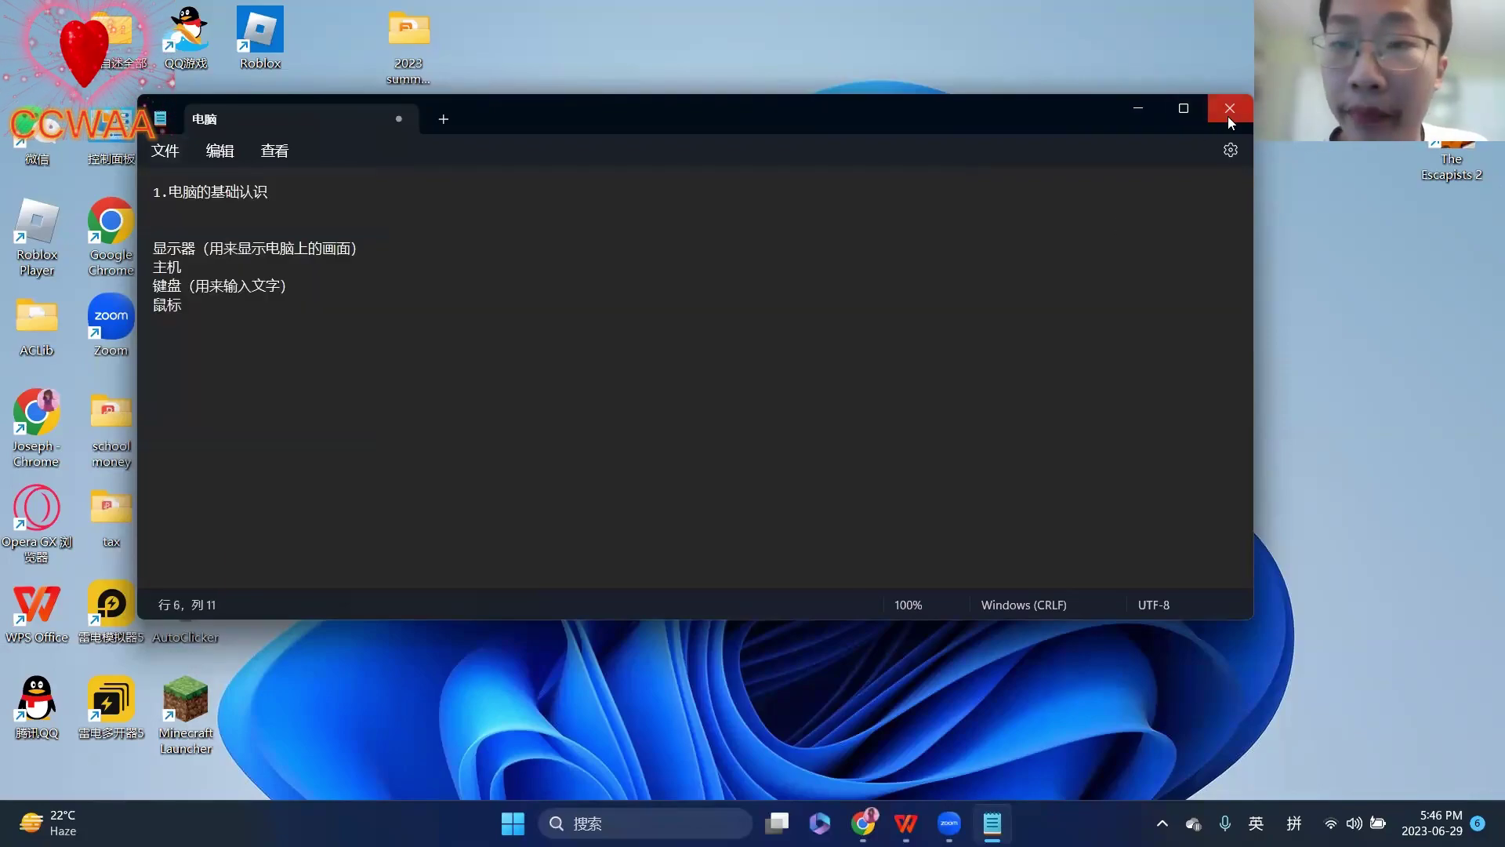
click(1230, 108)
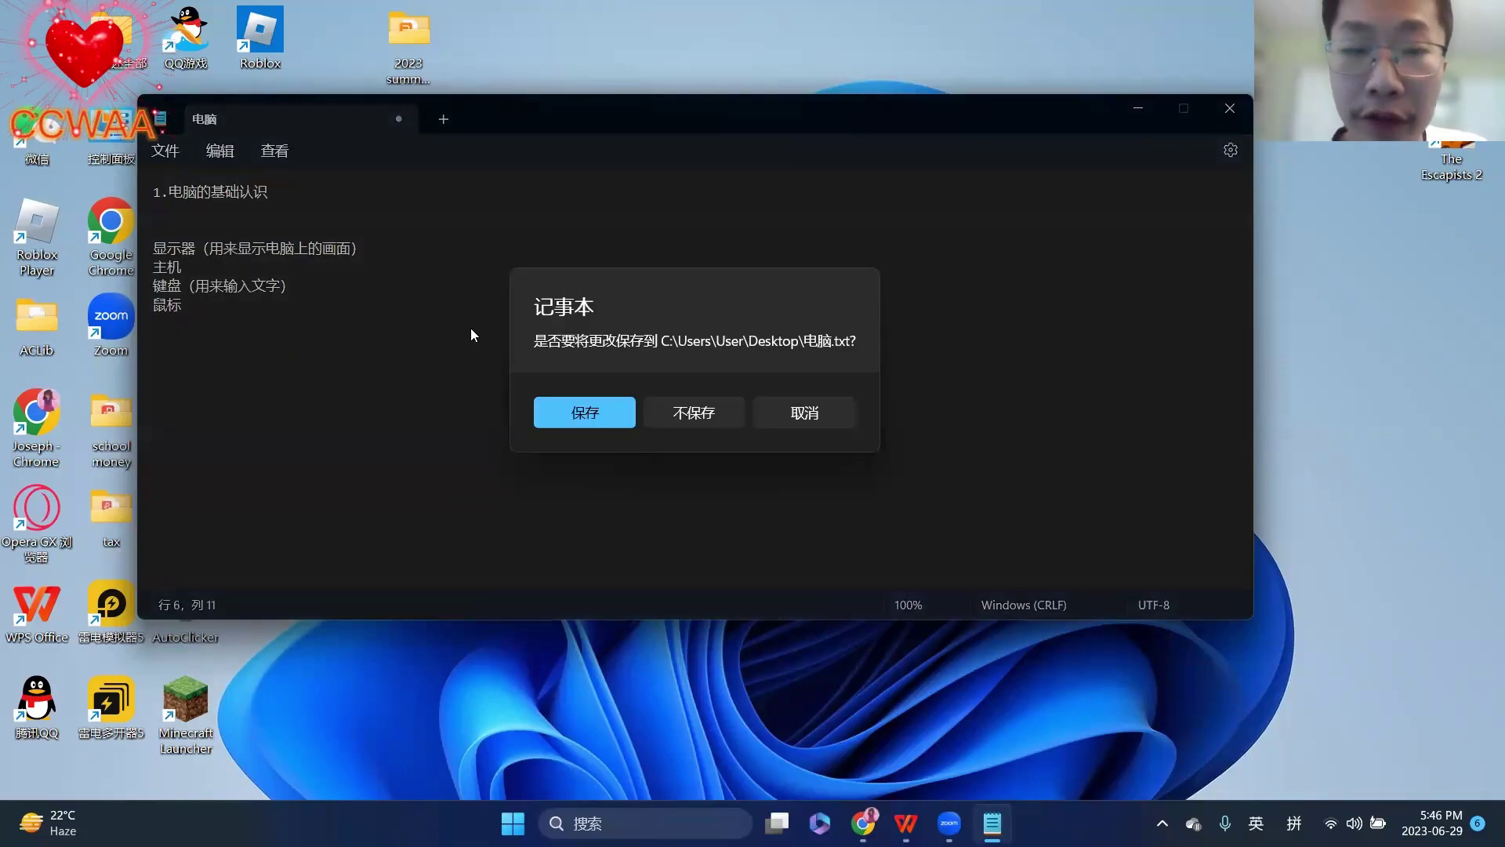
click(566, 414)
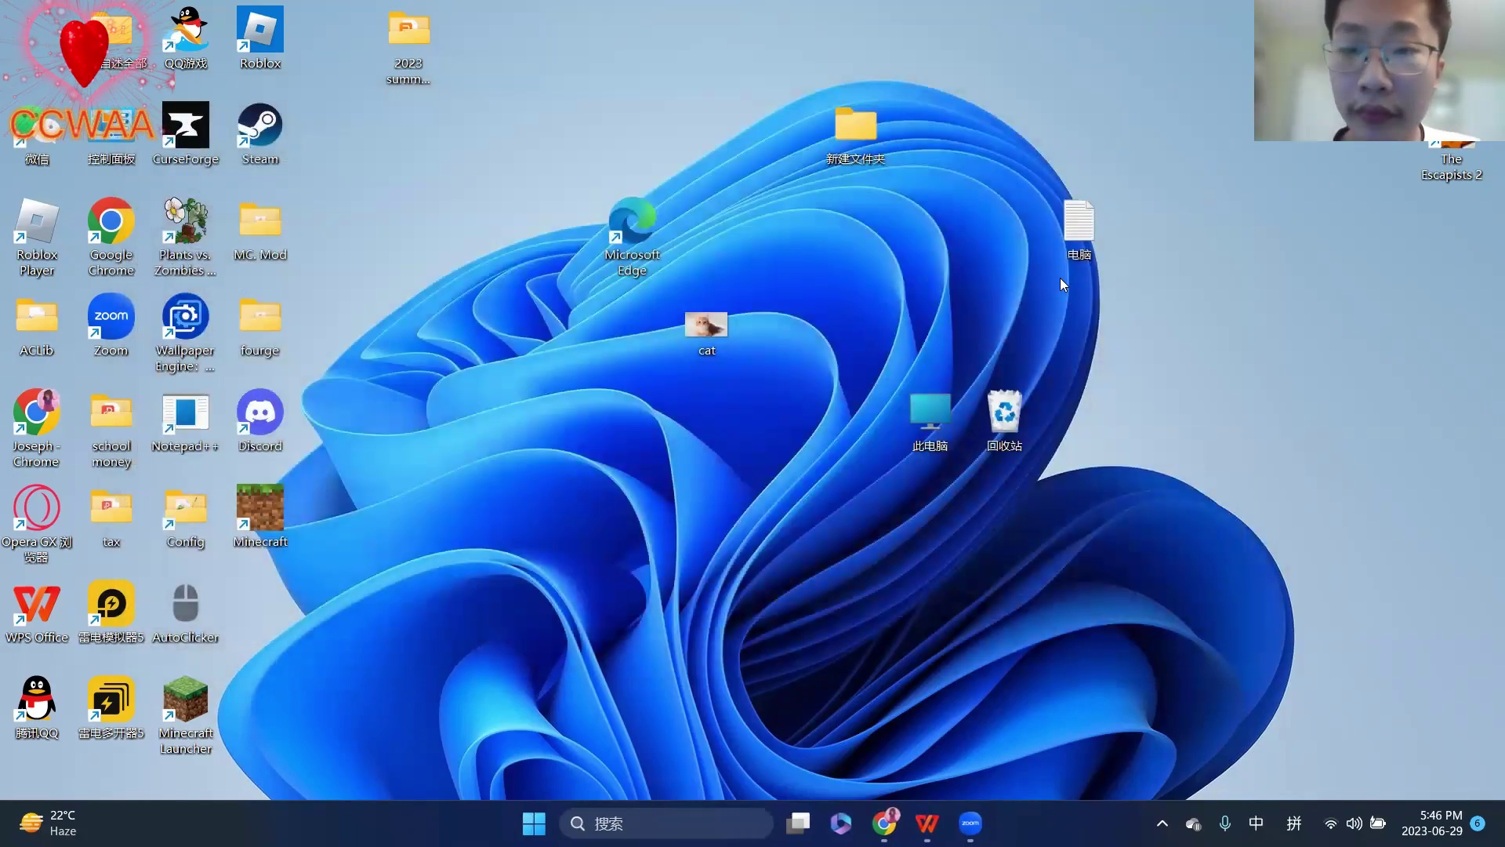
double_click(1059, 219)
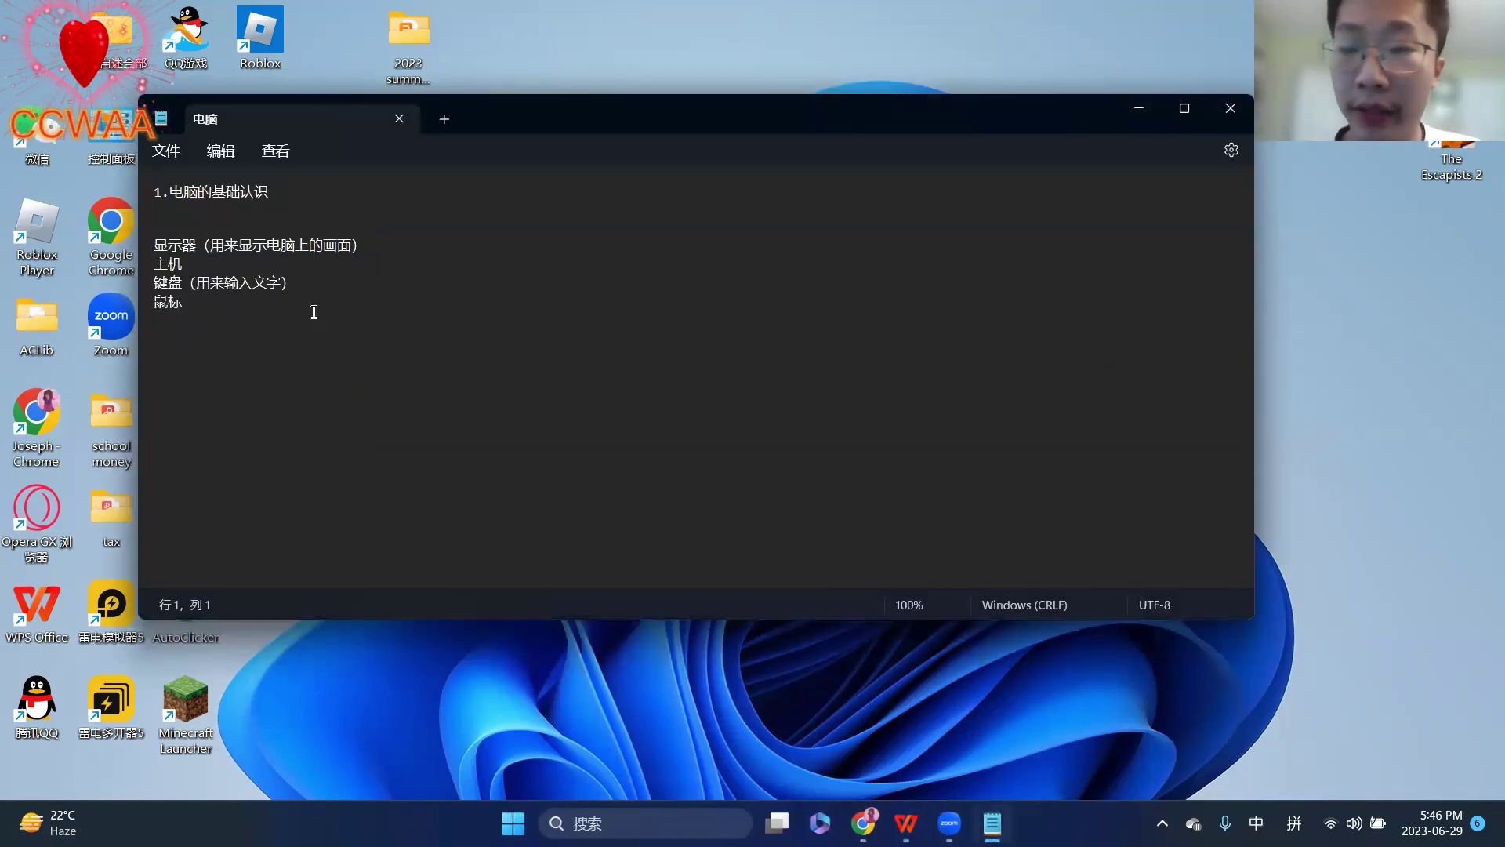
- Add 12345 on a new line, close with 不保存, and reopen 电脑.txt
key(Return)
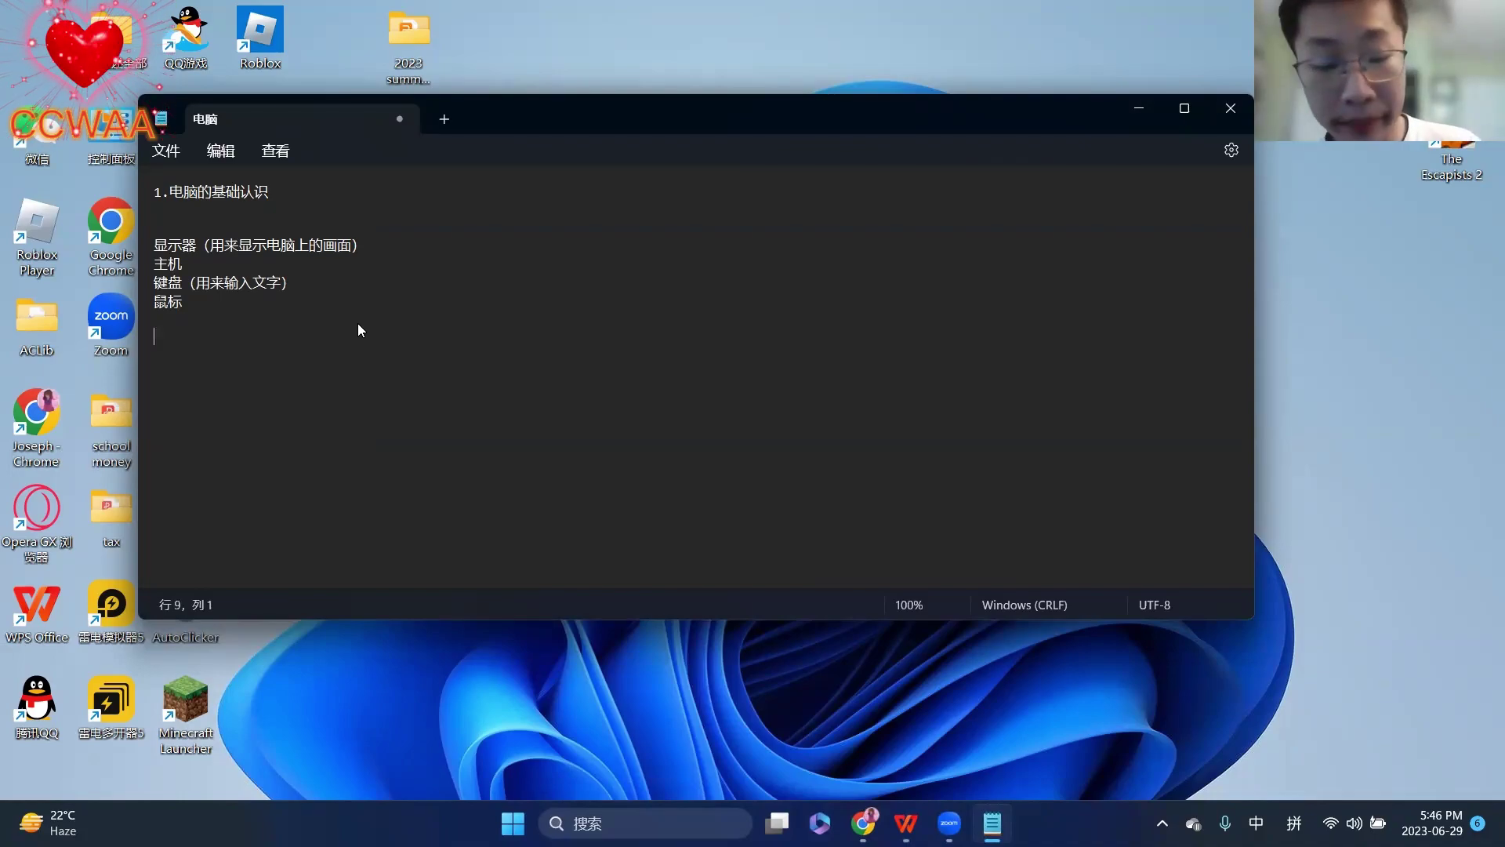
text(12345)
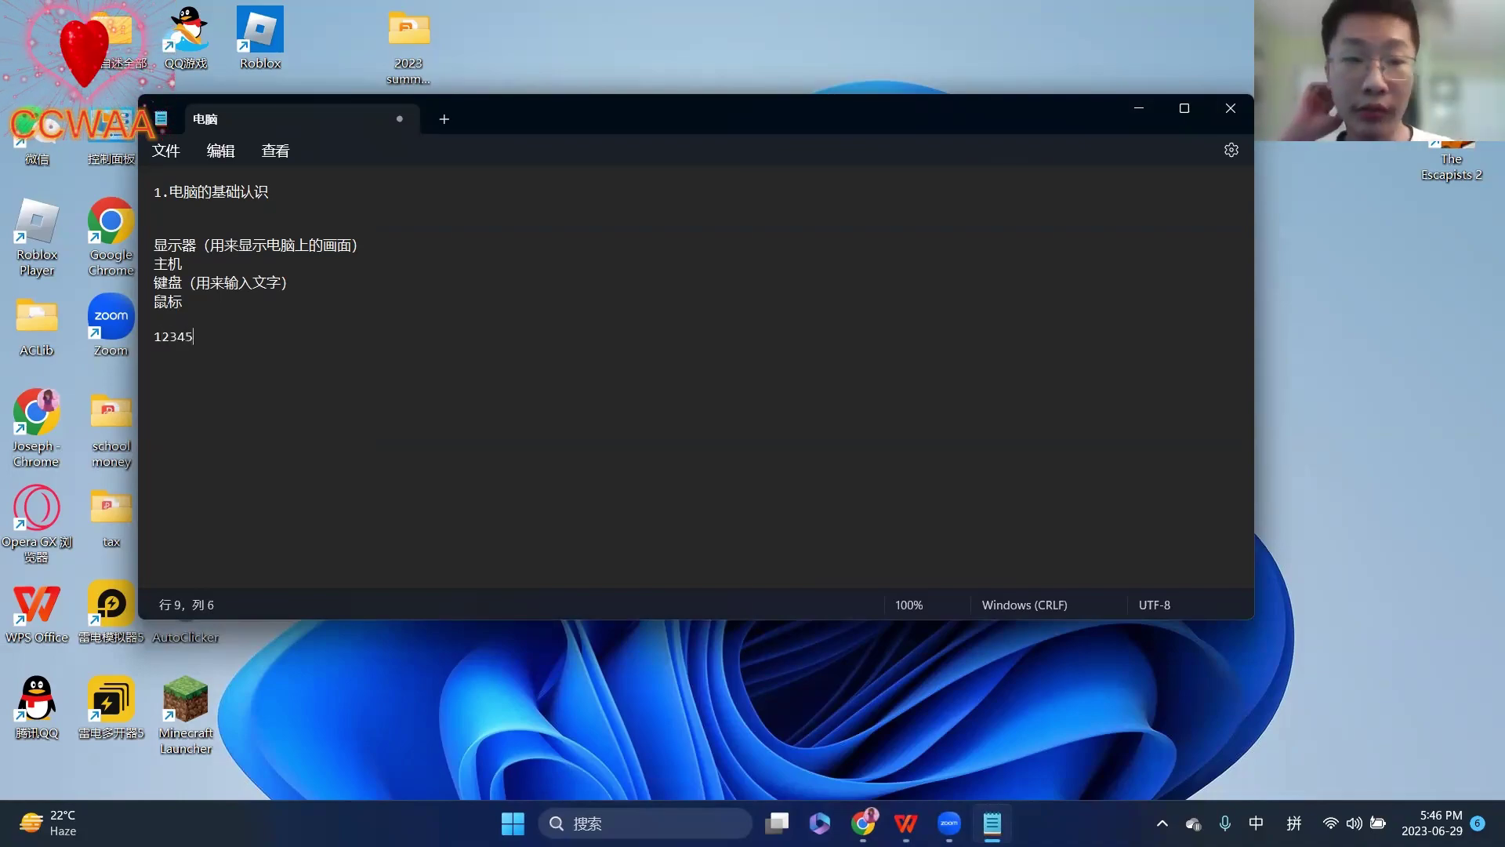
click(1231, 108)
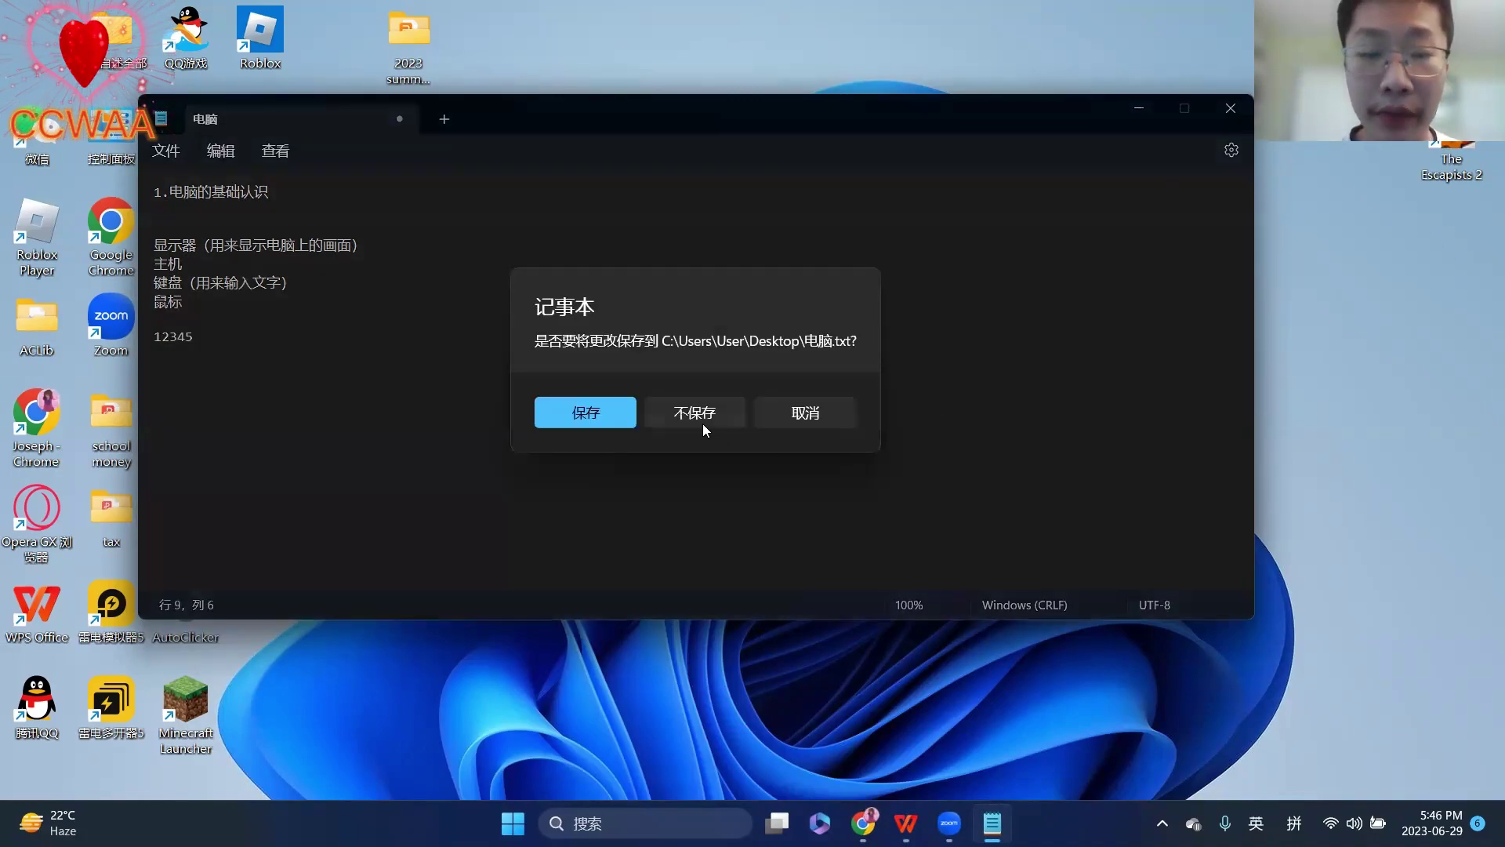
click(704, 422)
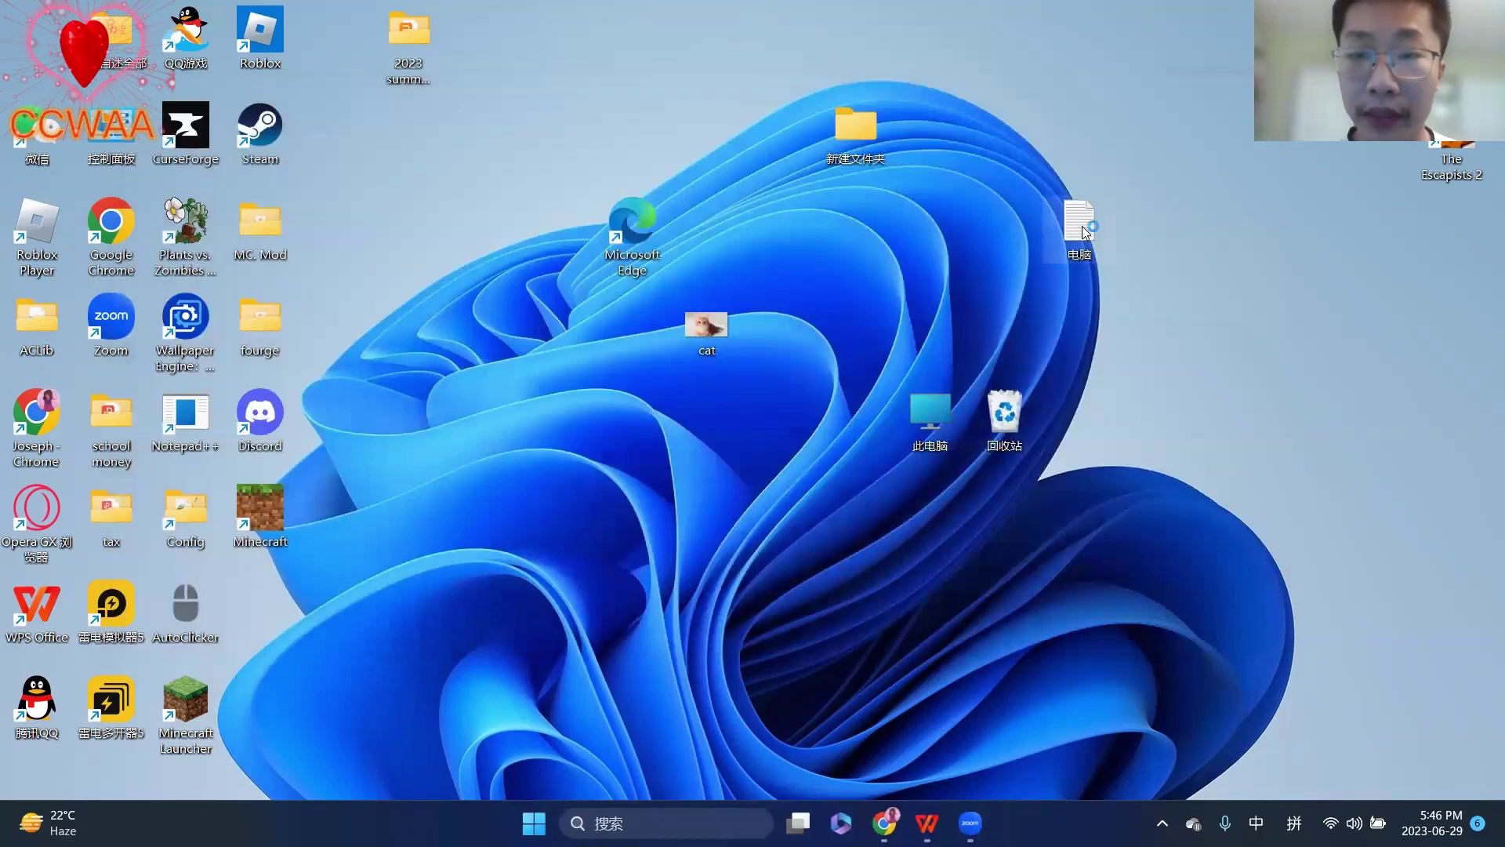
double_click(1084, 229)
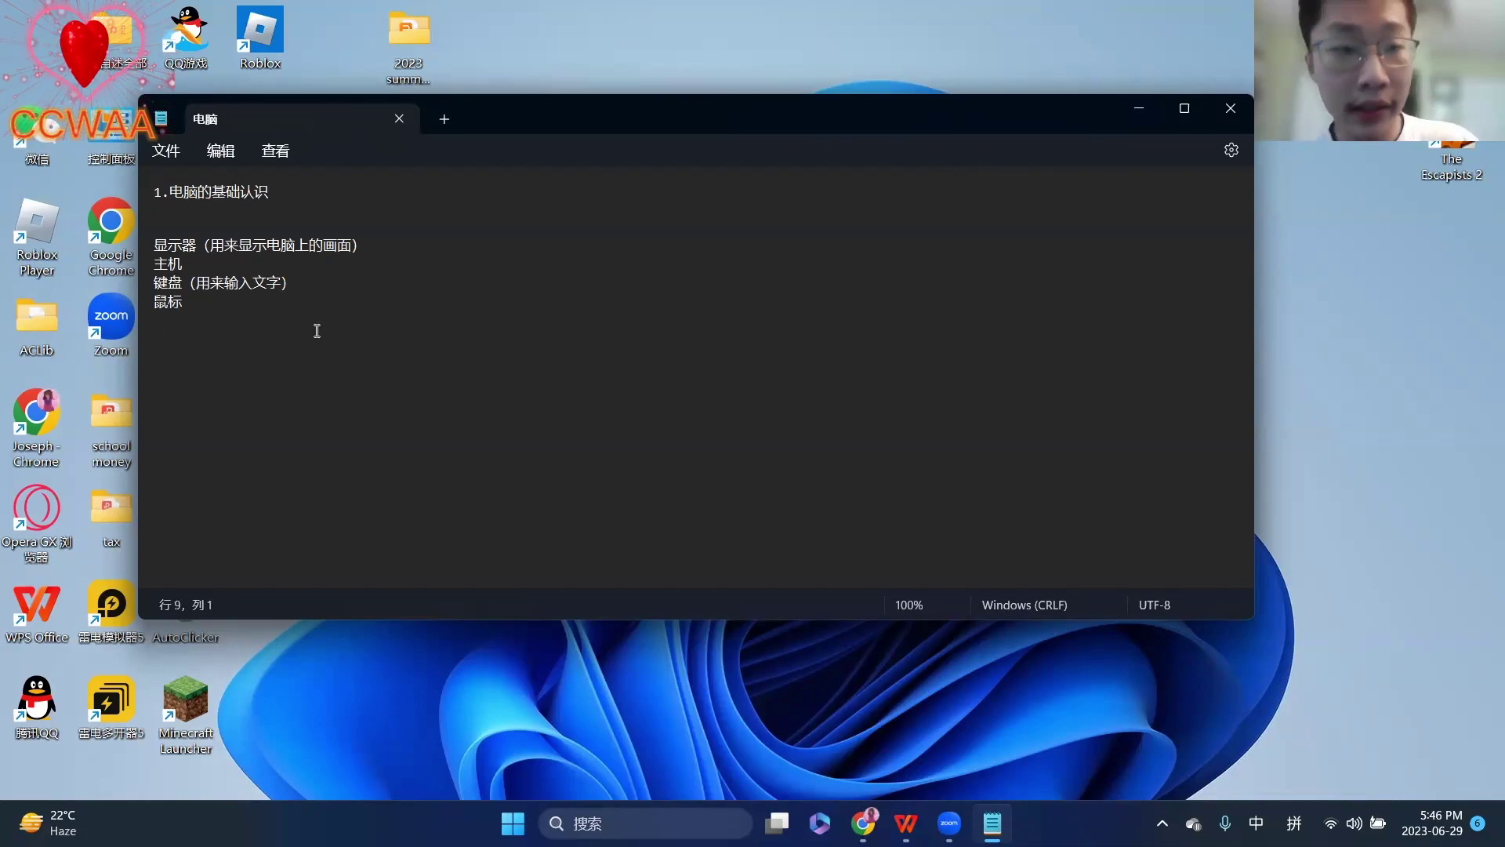
- Type 123456789 on line 9 and save 电脑.txt
text(123456789)
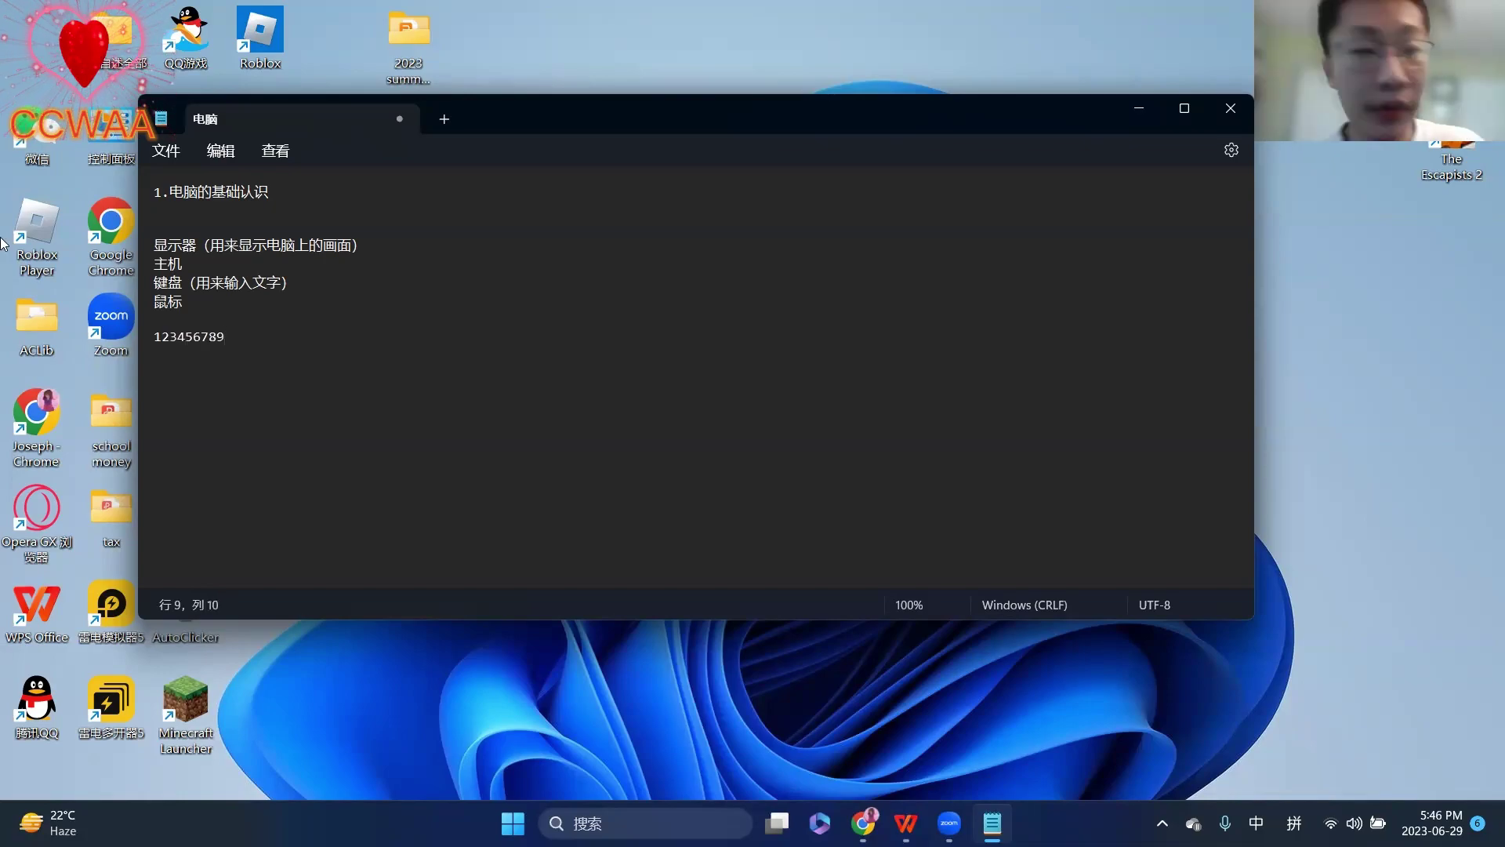
click(180, 154)
click(185, 282)
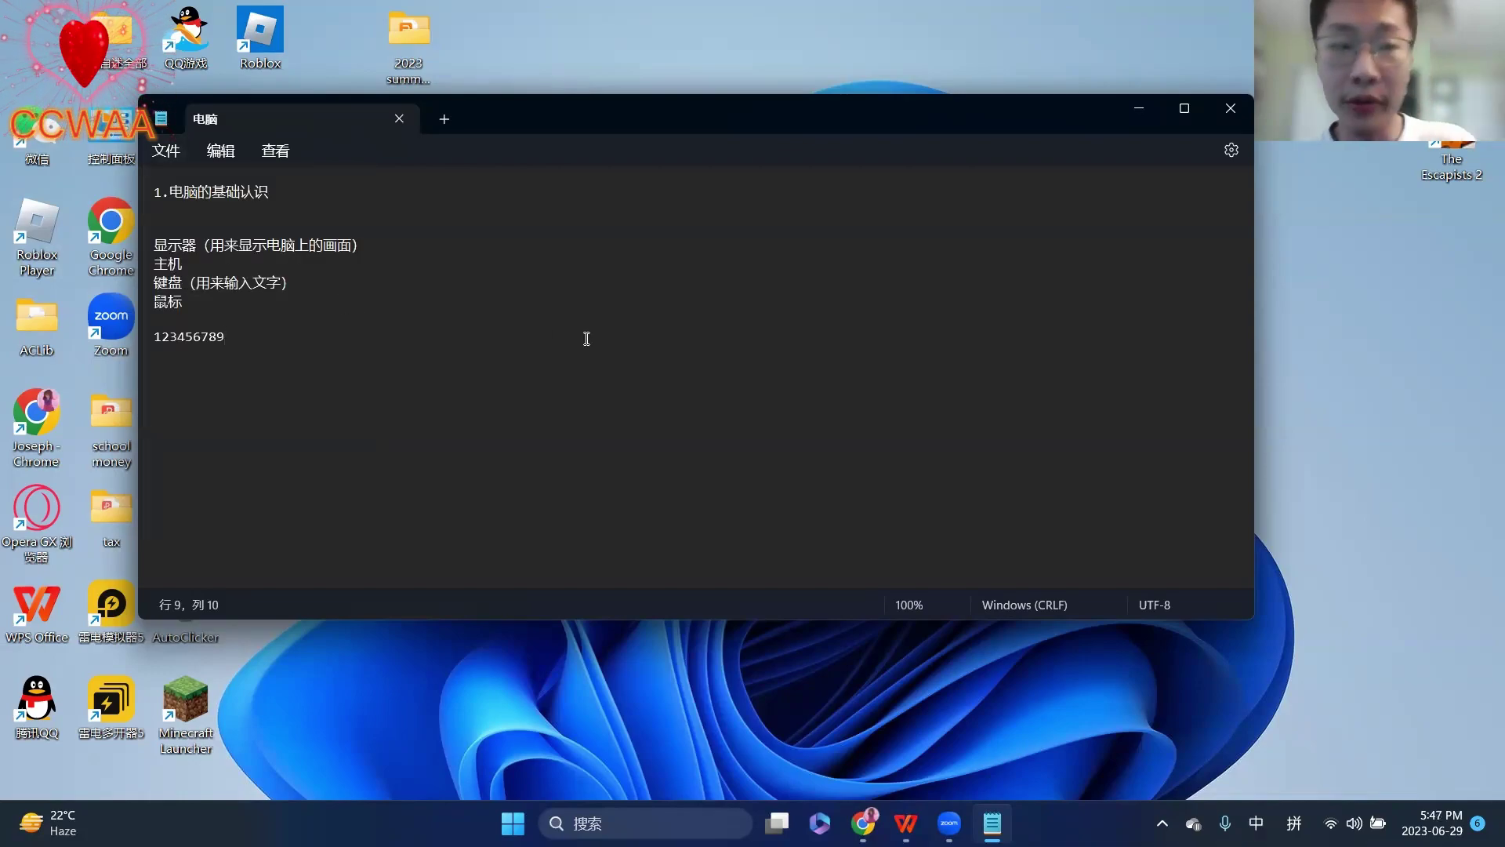
- Close and reopen 电脑.txt to confirm 123456789 was kept
click(1224, 123)
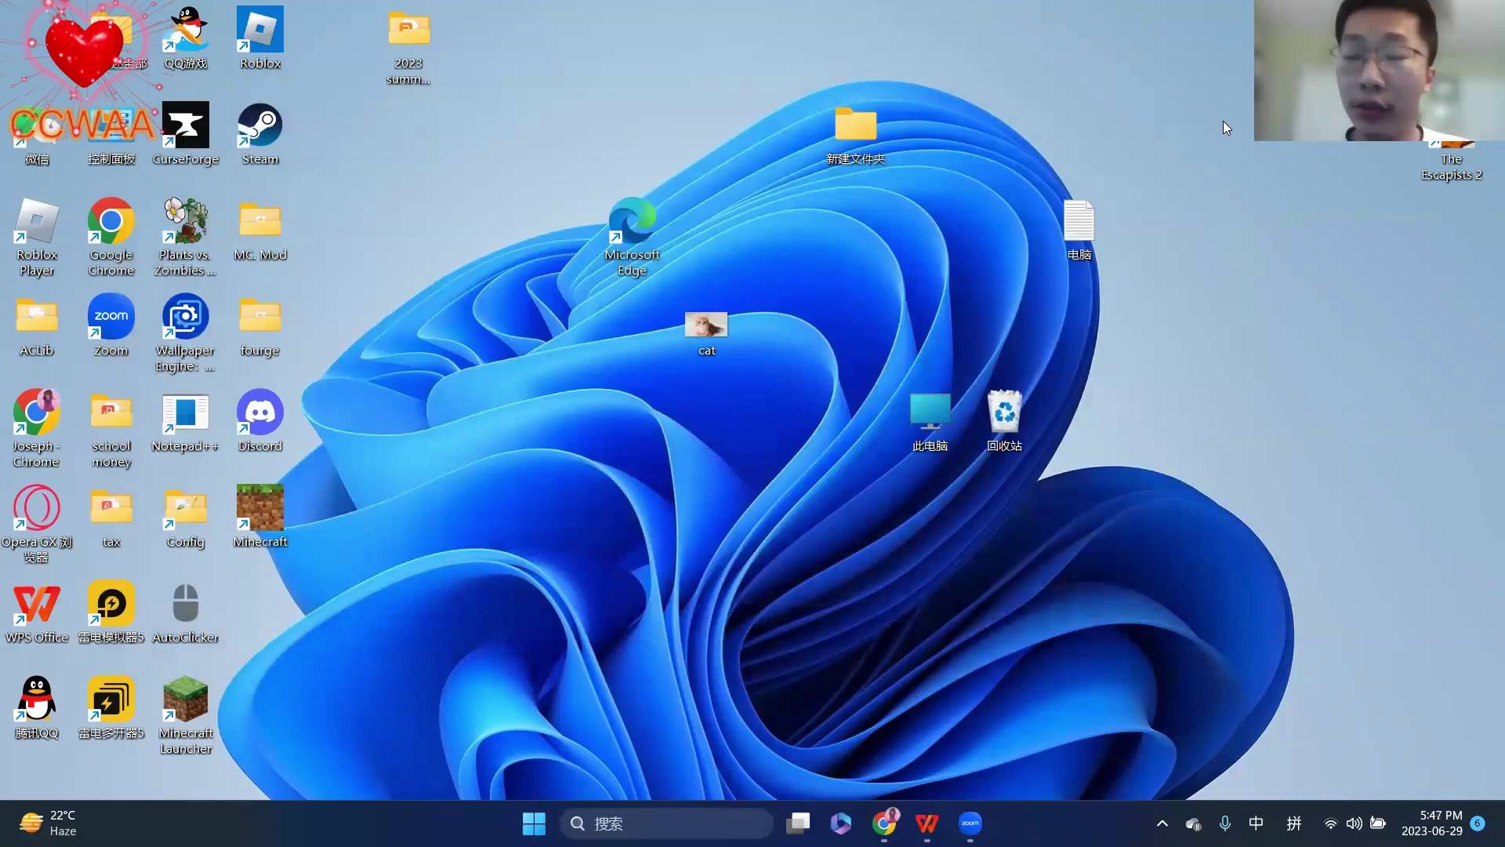
double_click(1078, 233)
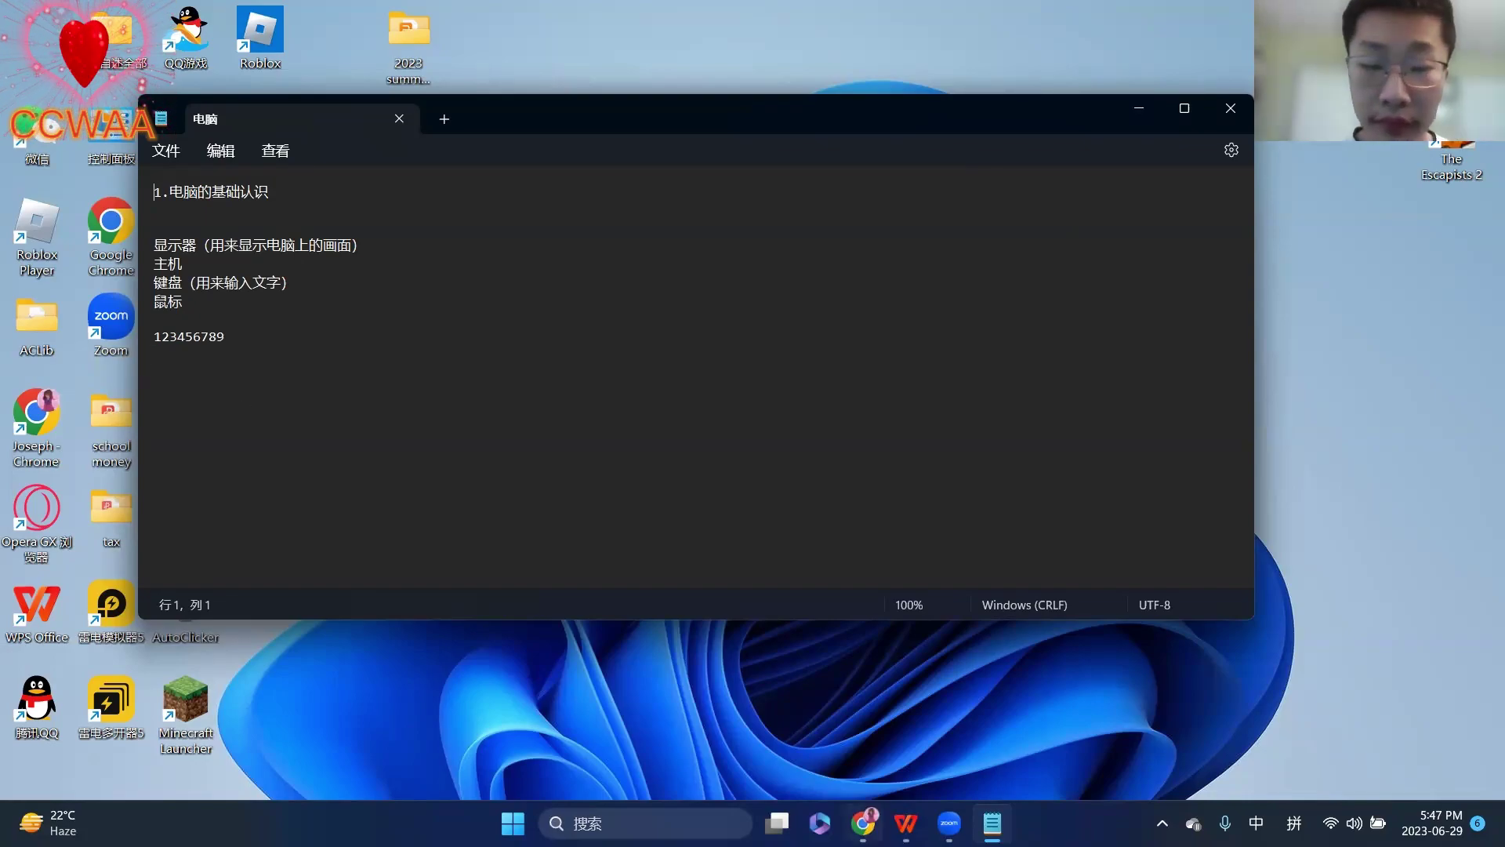
click(905, 824)
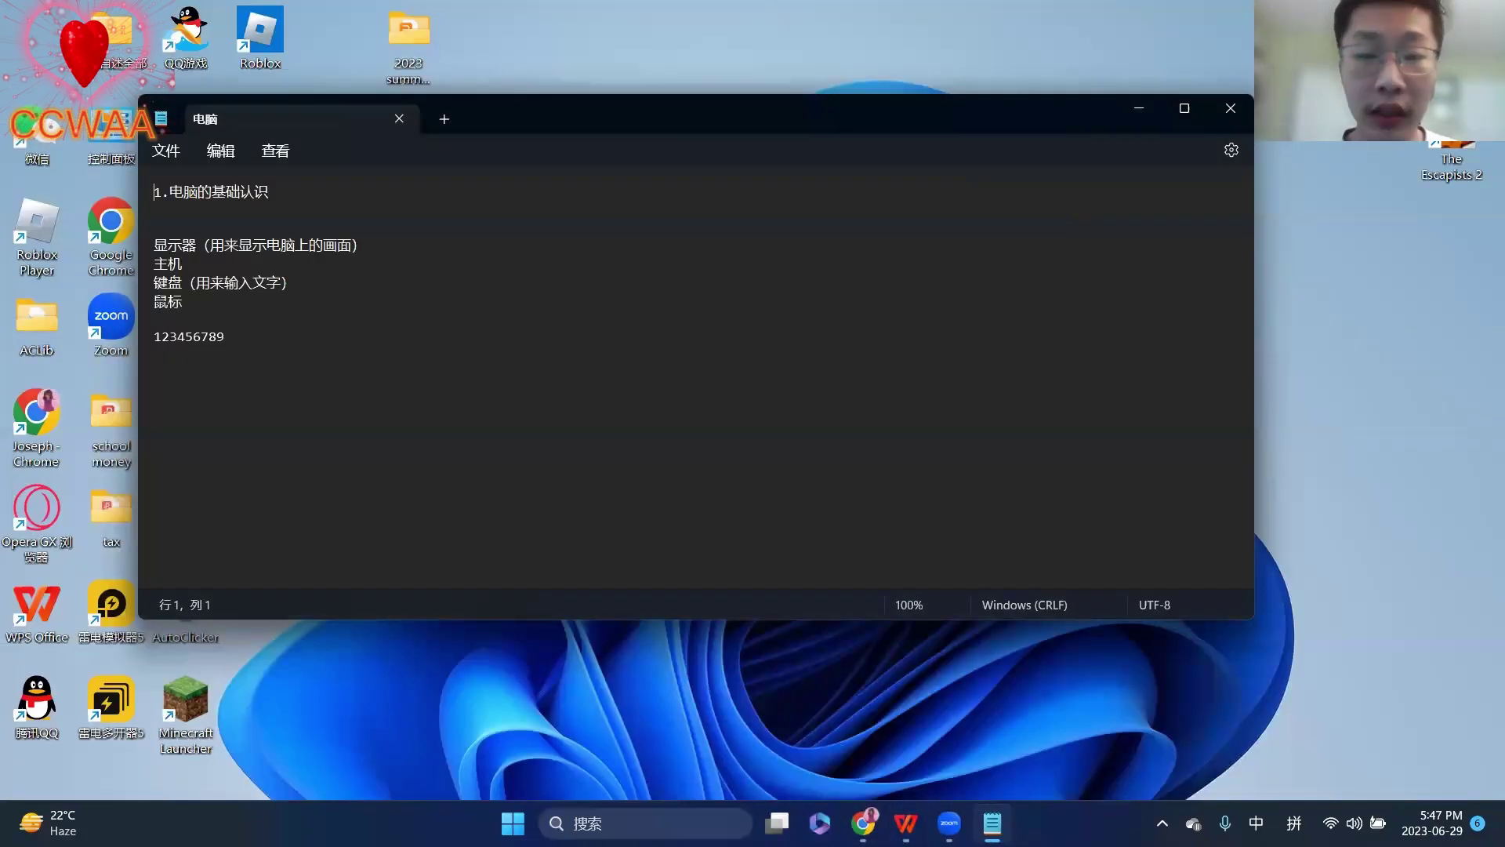
click(221, 151)
- Dismiss the open menus and place the cursor at the end of the last line
click(222, 152)
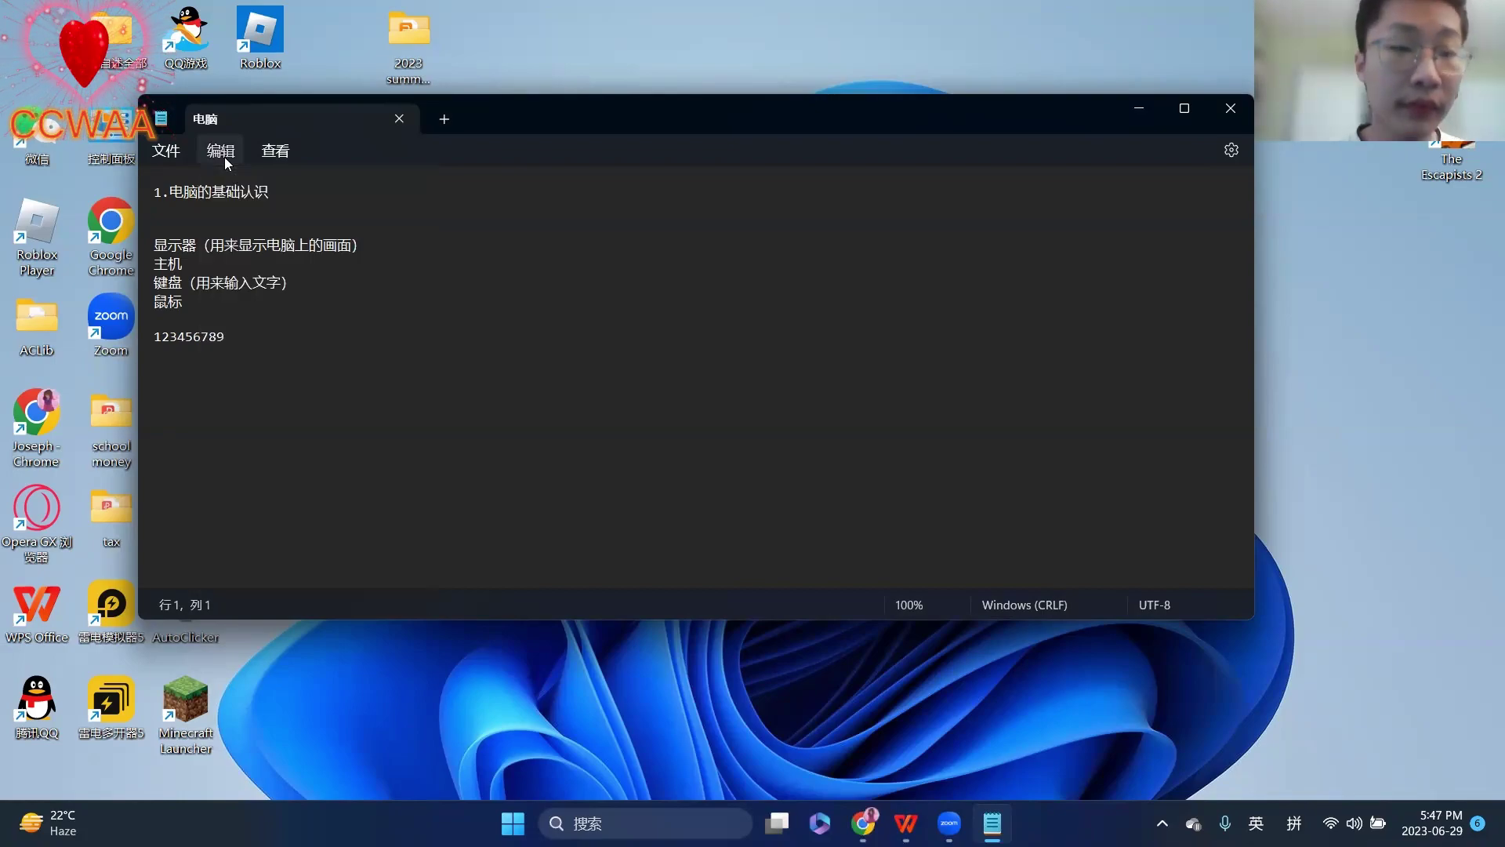
click(167, 153)
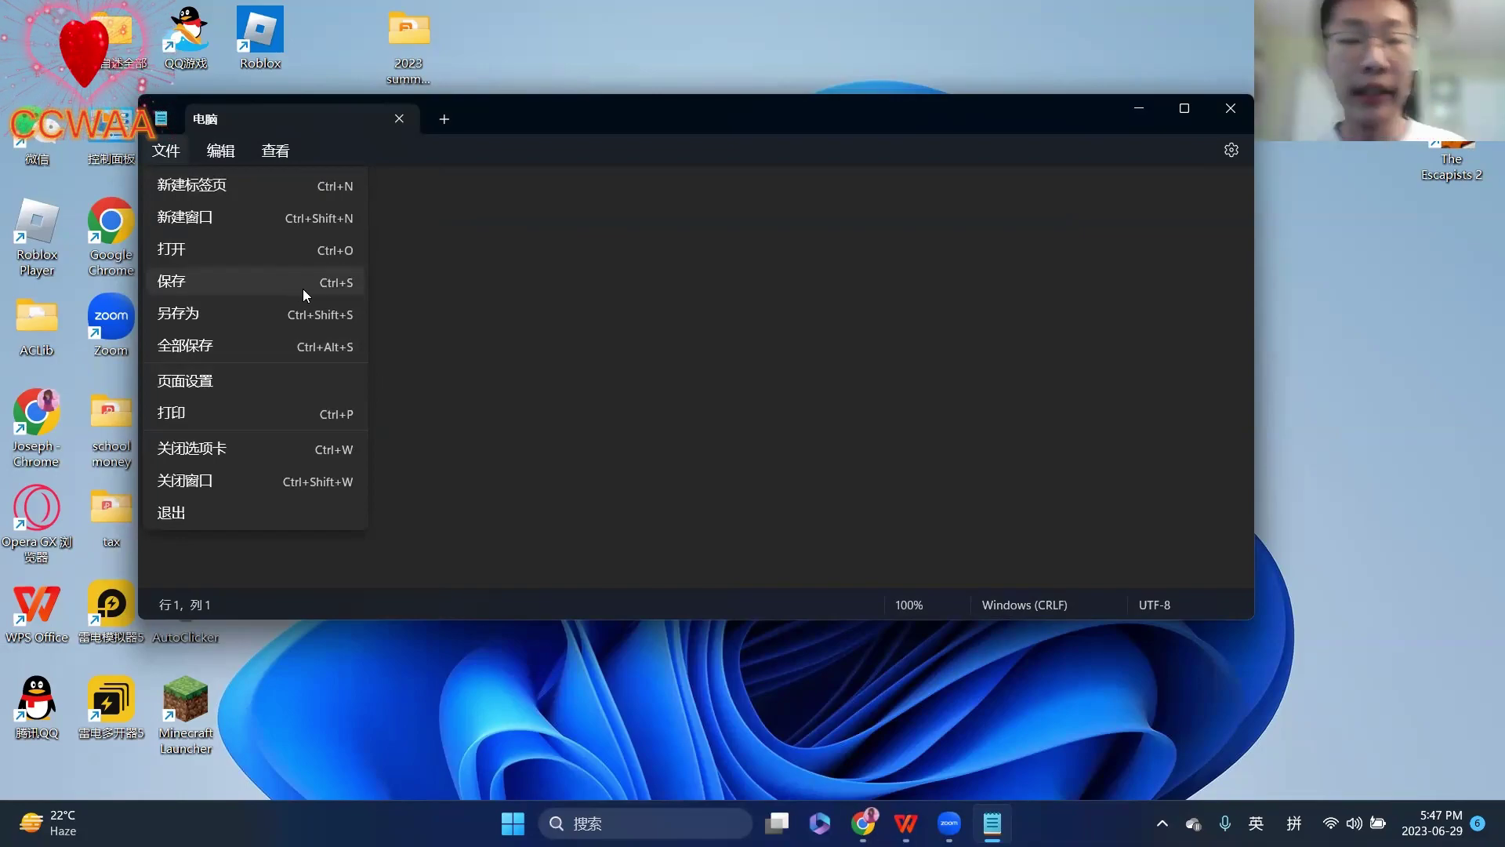
click(398, 307)
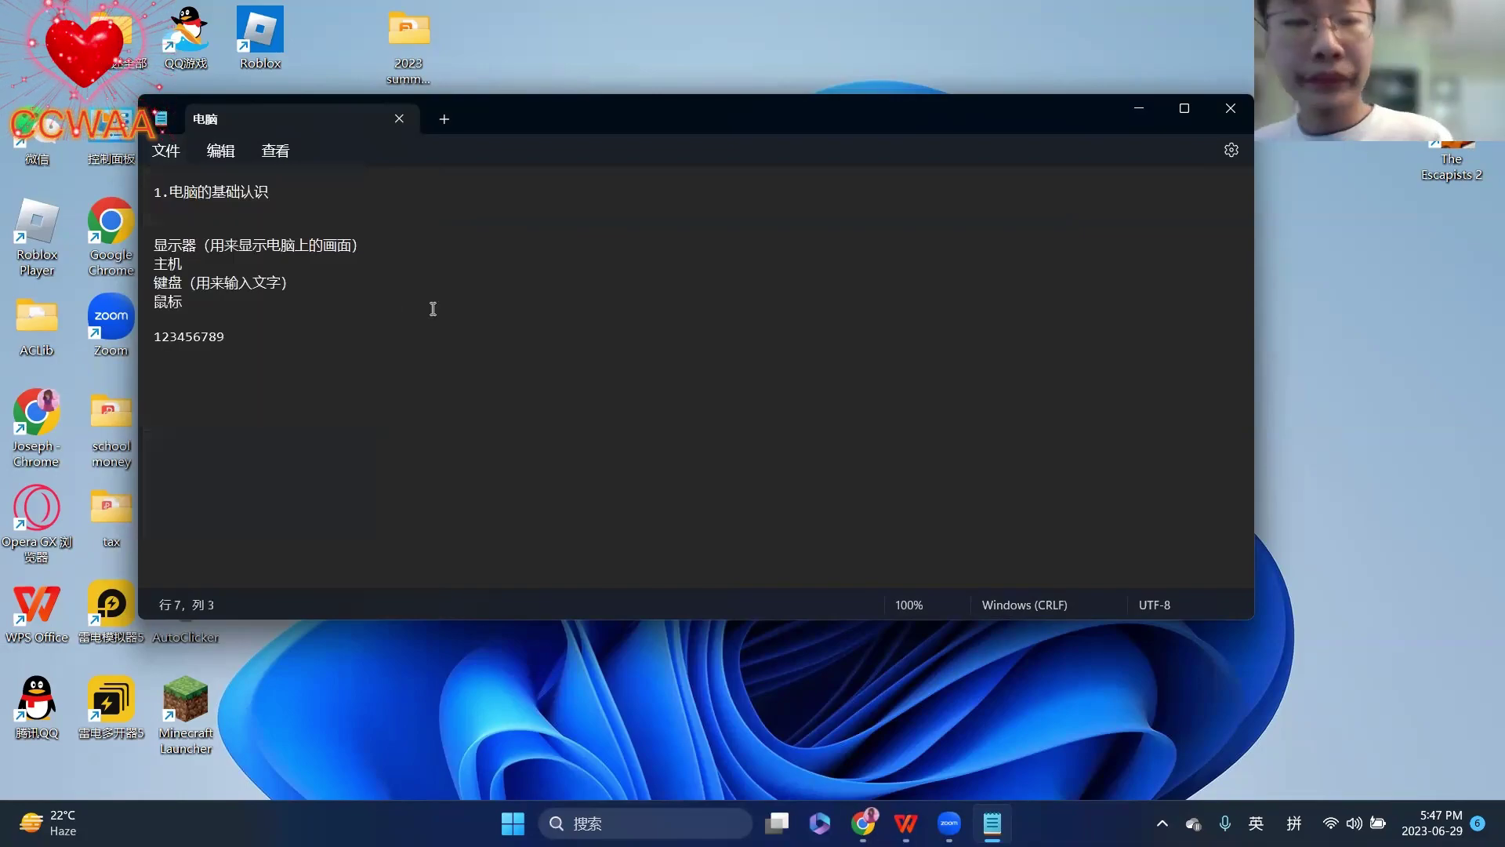
click(156, 163)
click(583, 444)
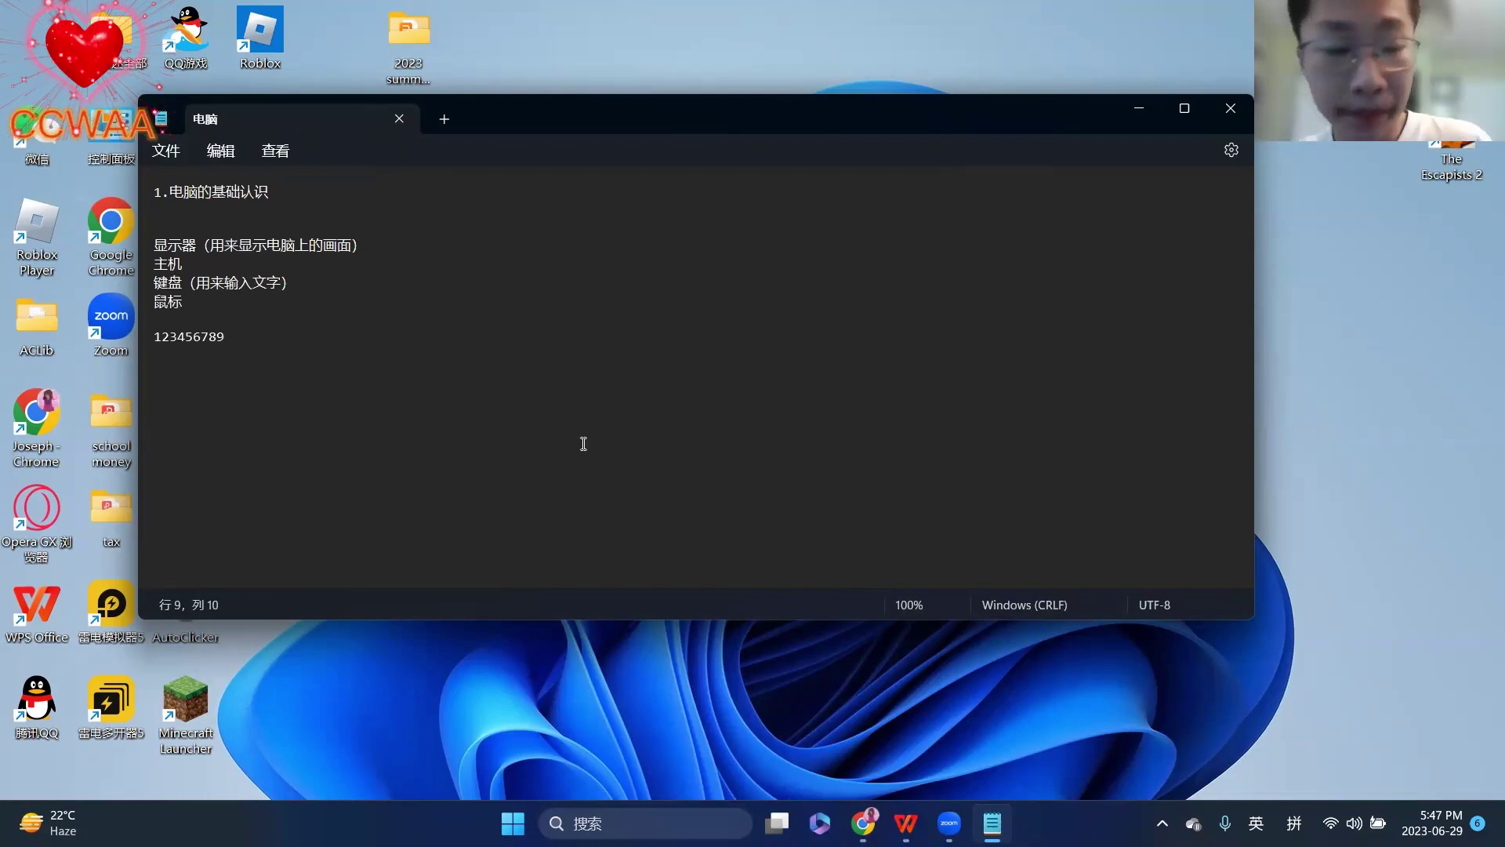
- Save As to the Desktop named 电脑笔记, then close Notepad
click(162, 150)
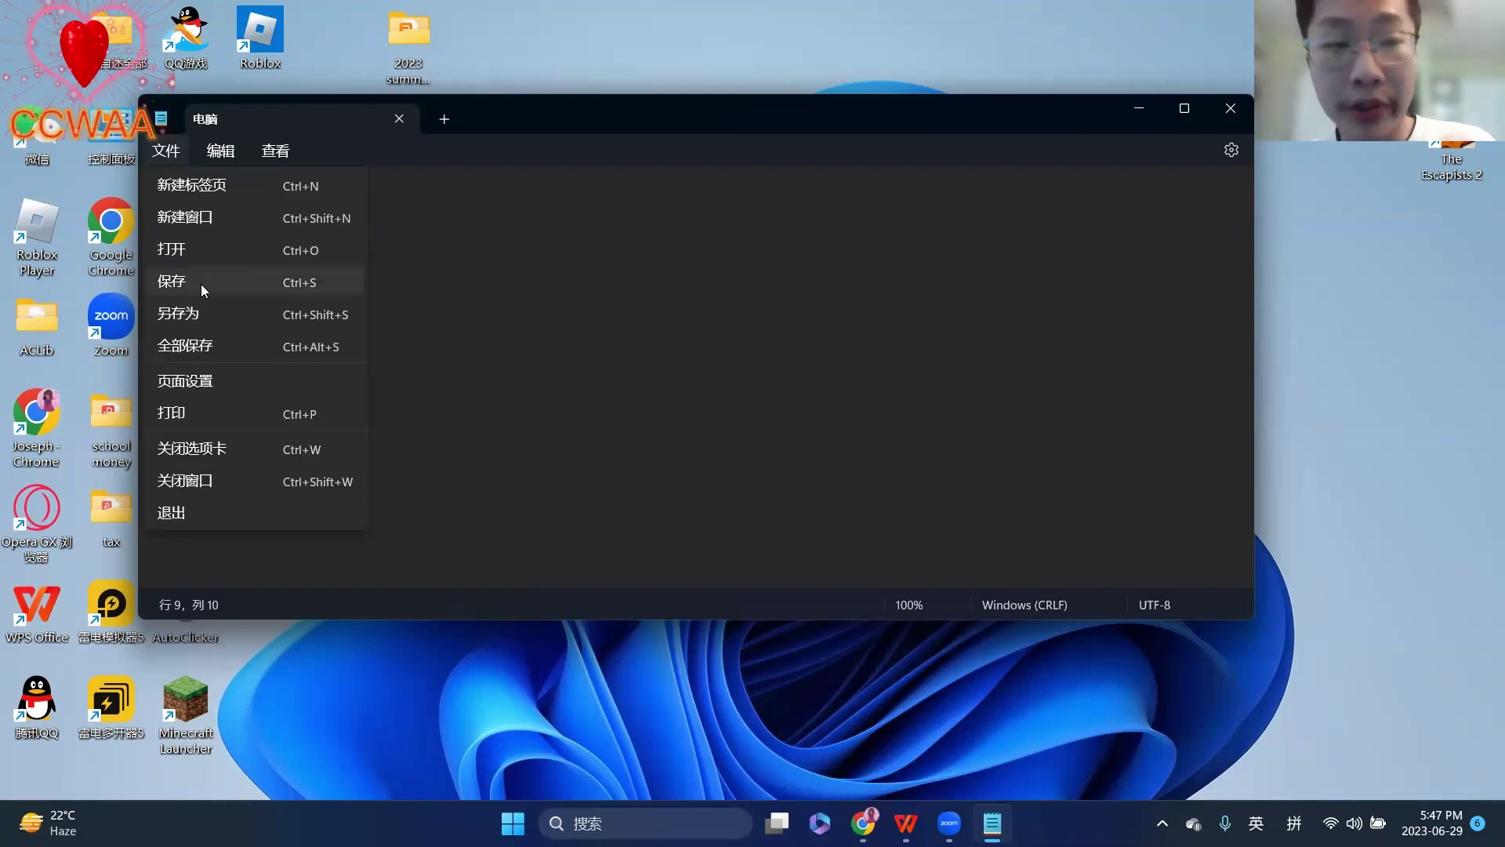
click(254, 325)
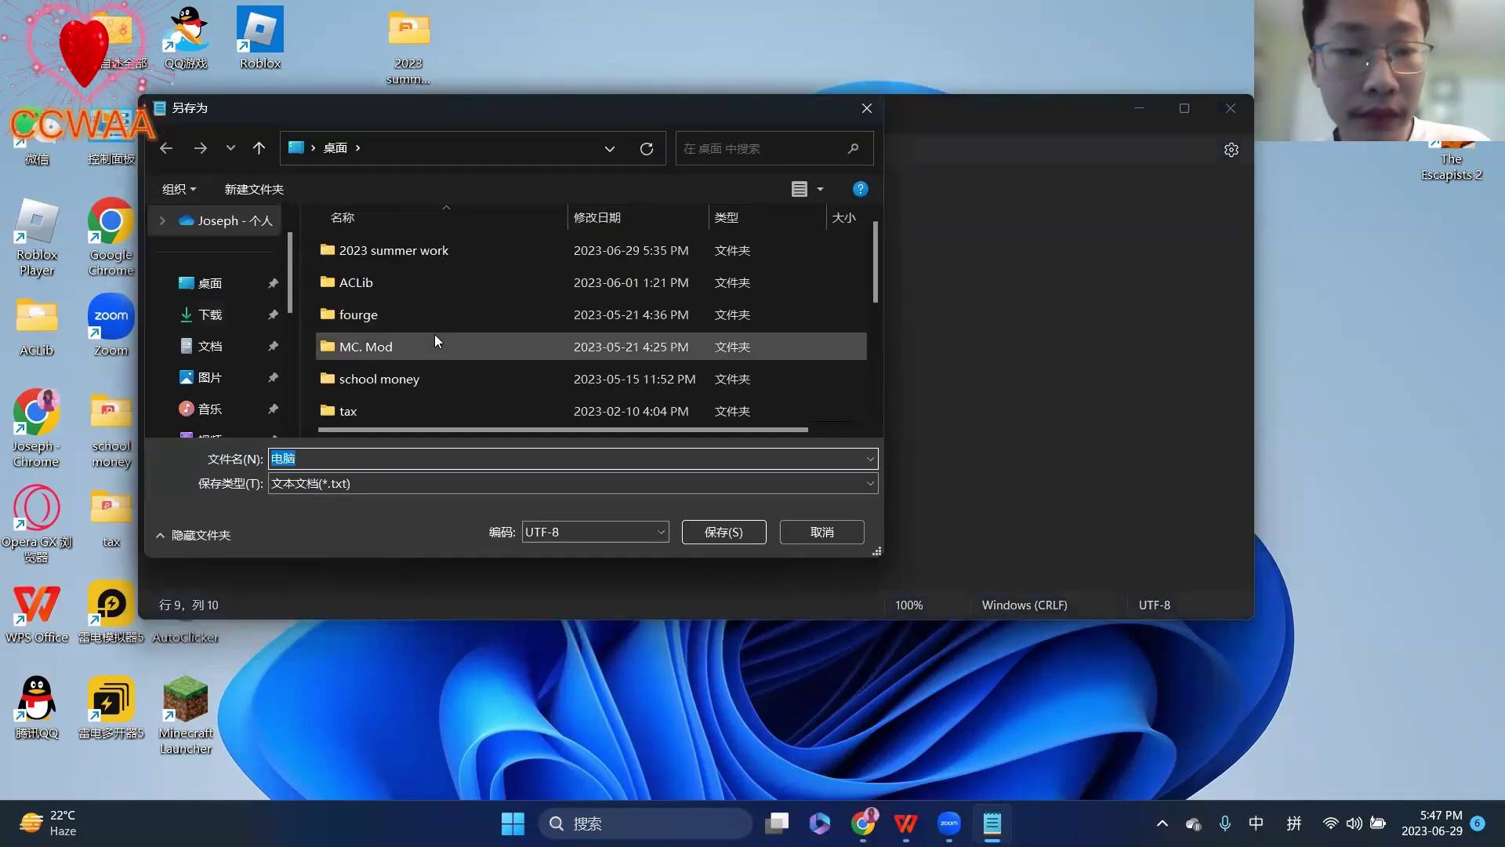
scroll(434, 334, down, 5)
click(225, 298)
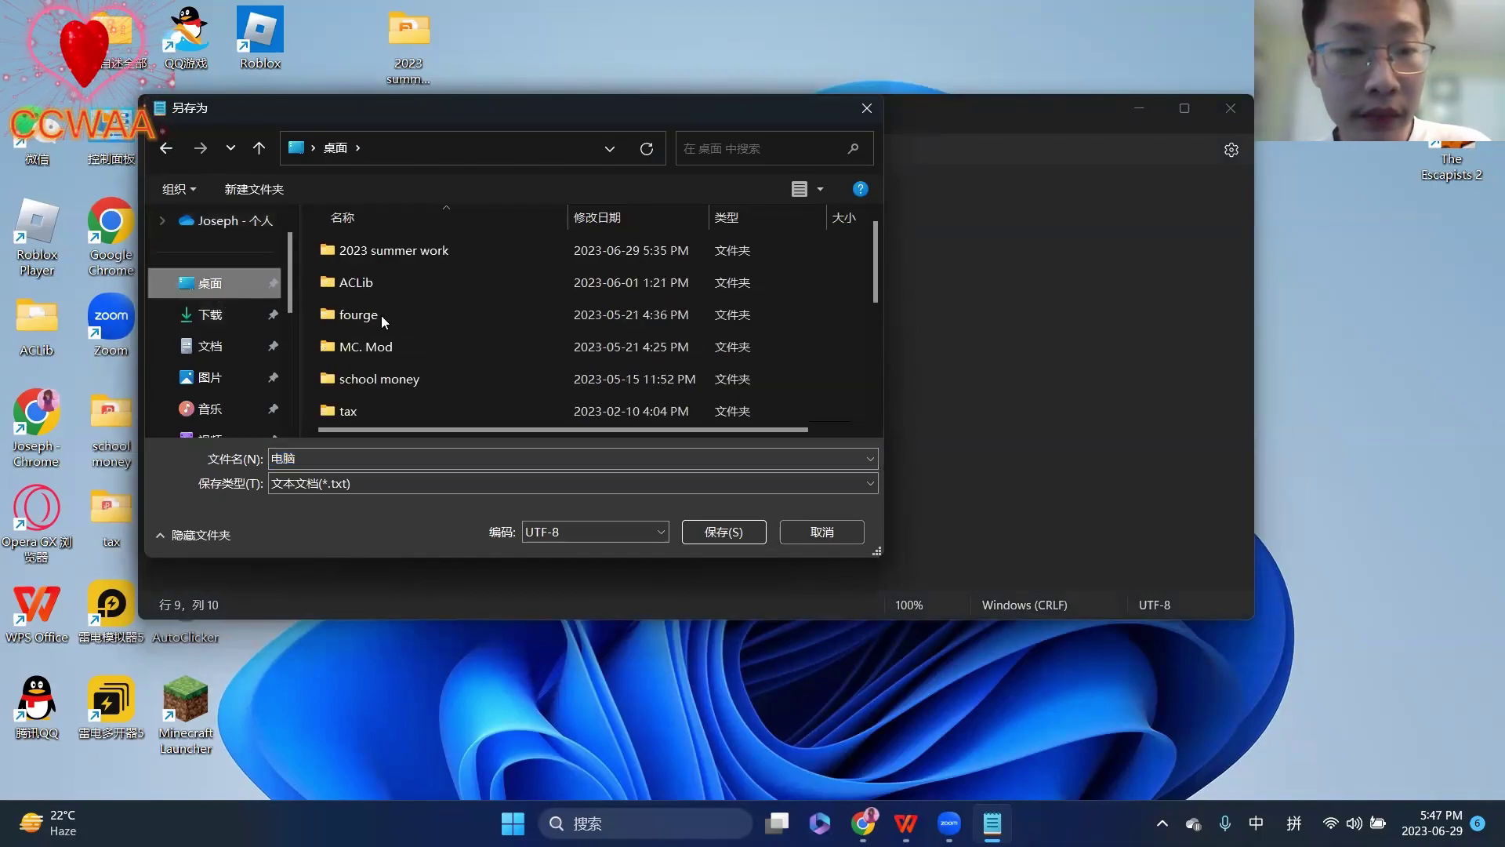
scroll(483, 335, down, 5)
click(435, 453)
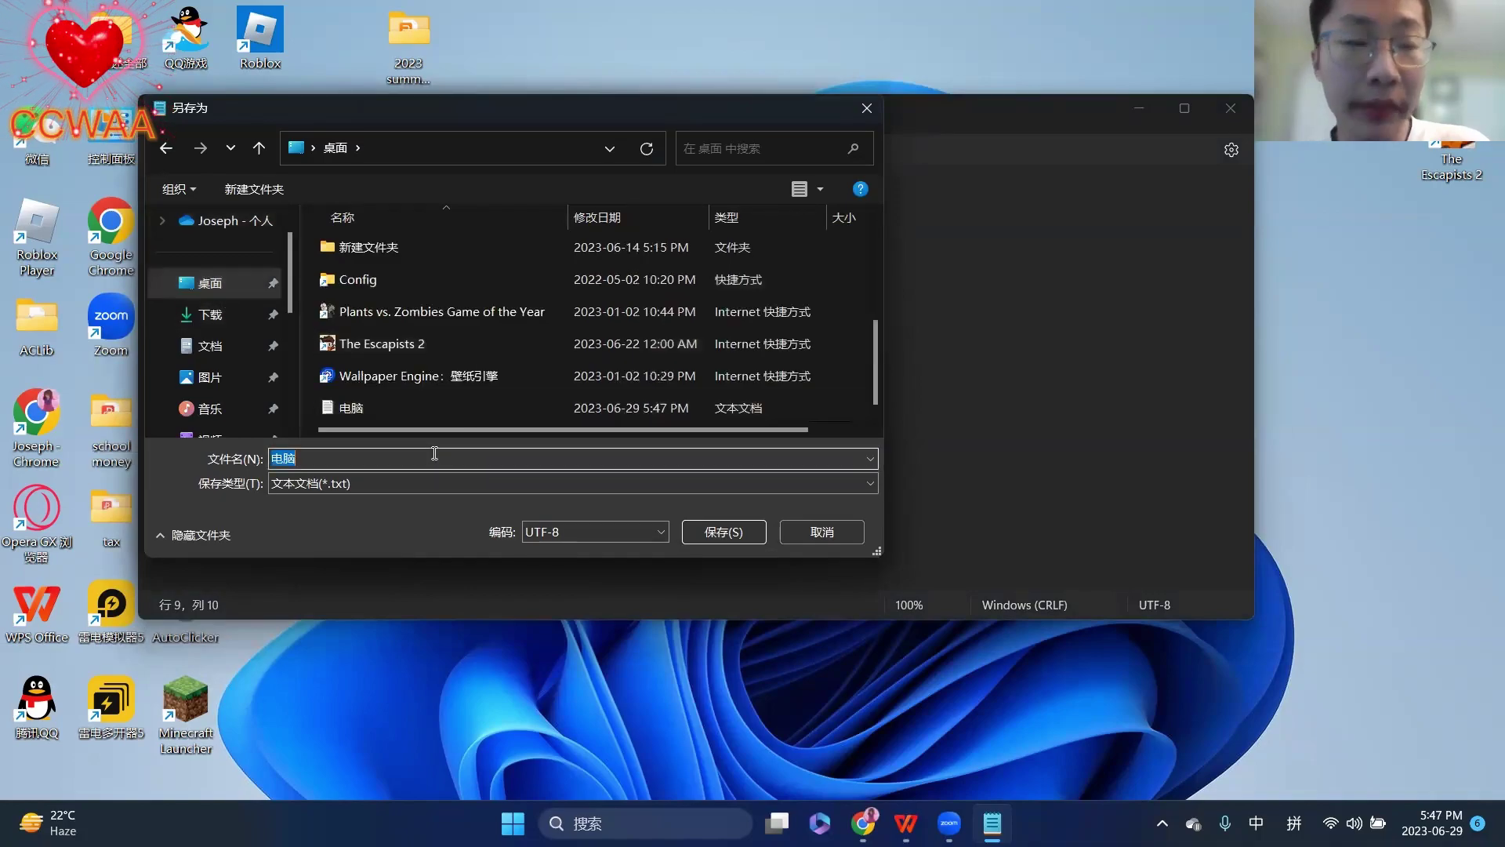
click(434, 453)
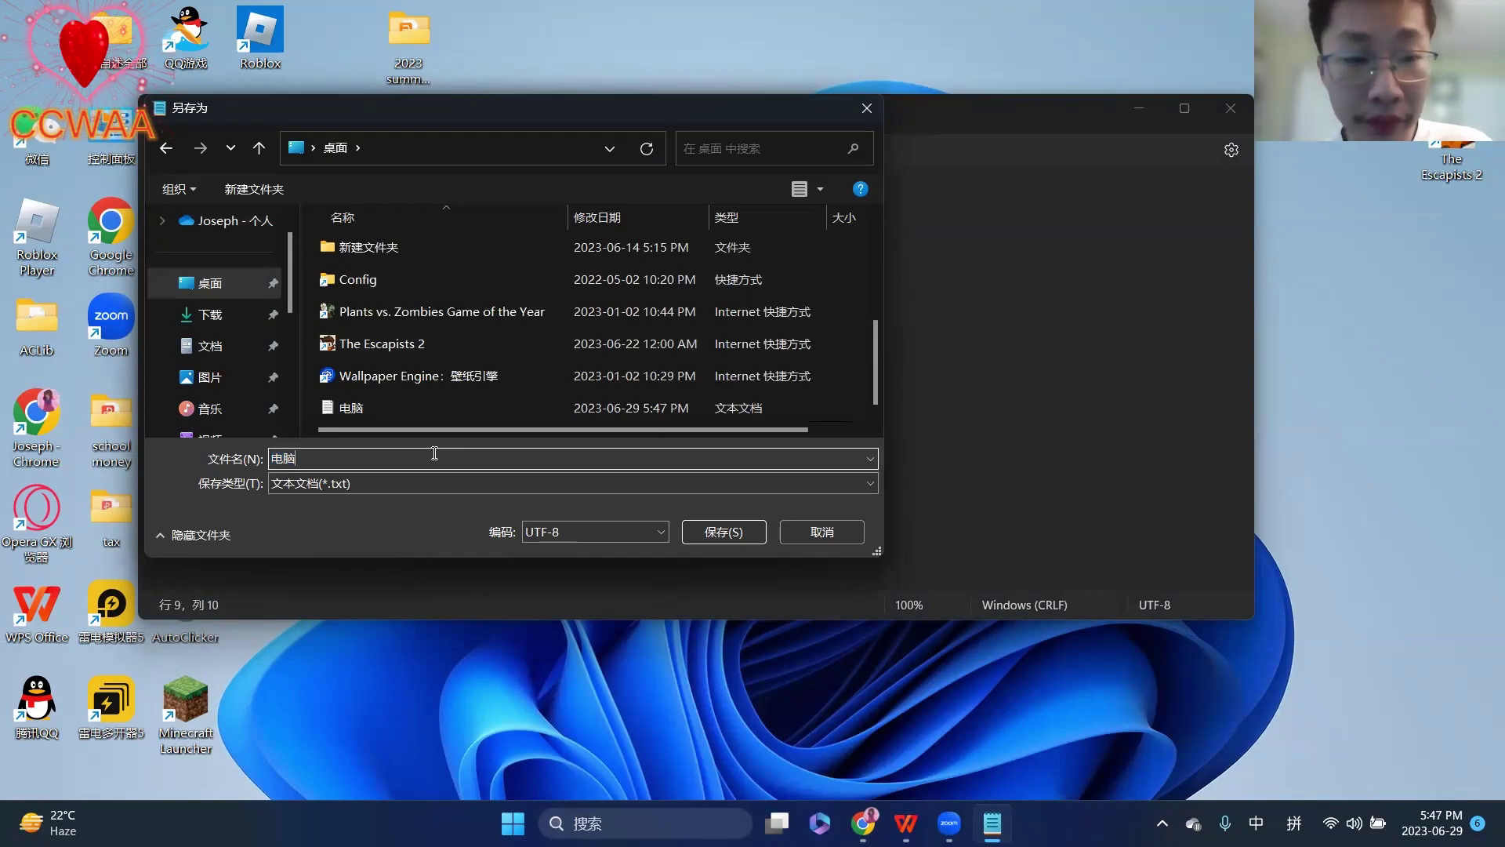
text(bij)
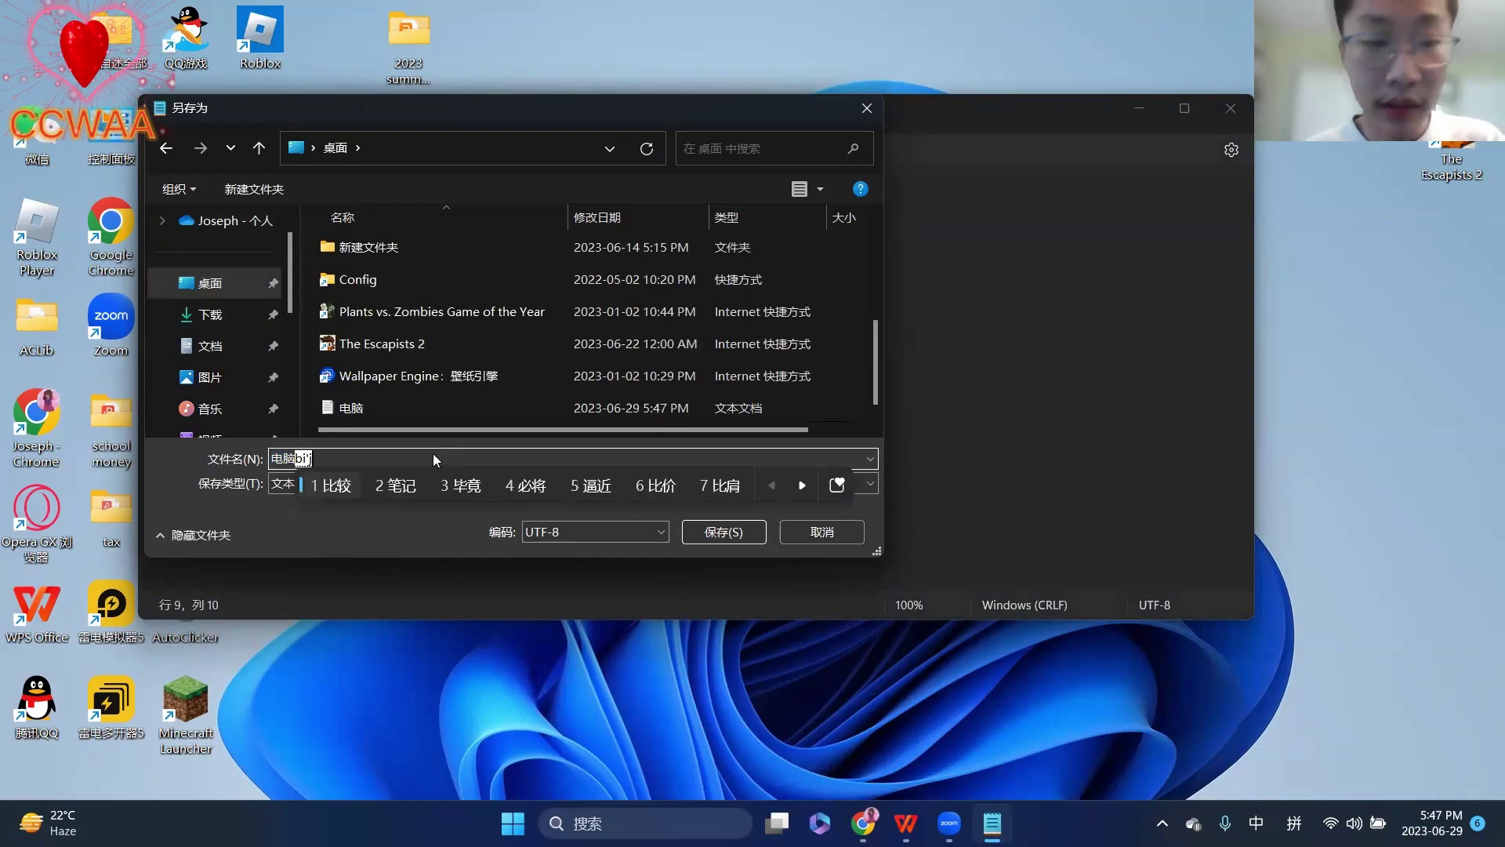
text(2)
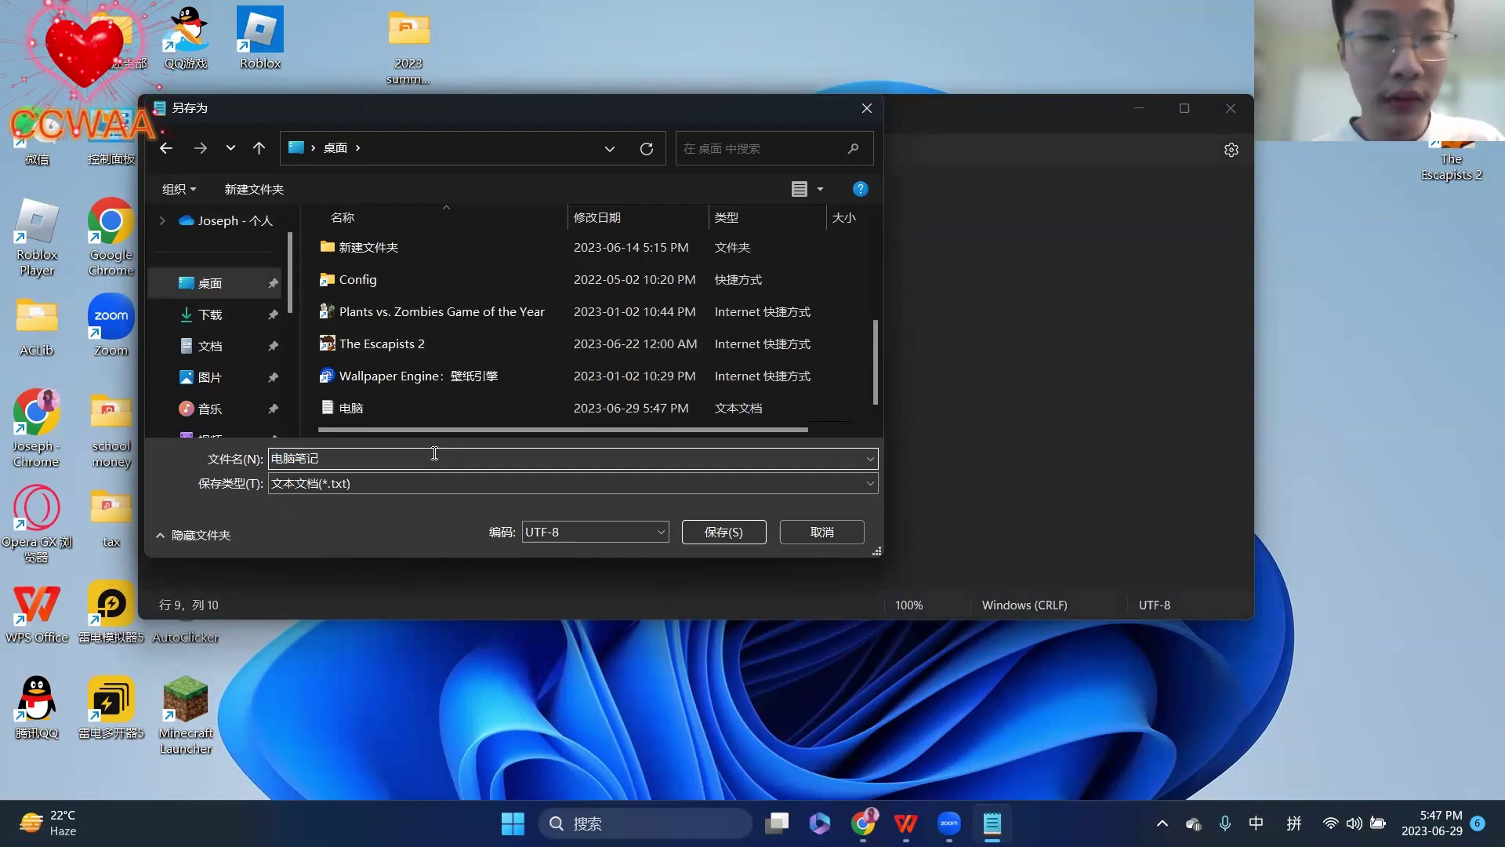
click(723, 533)
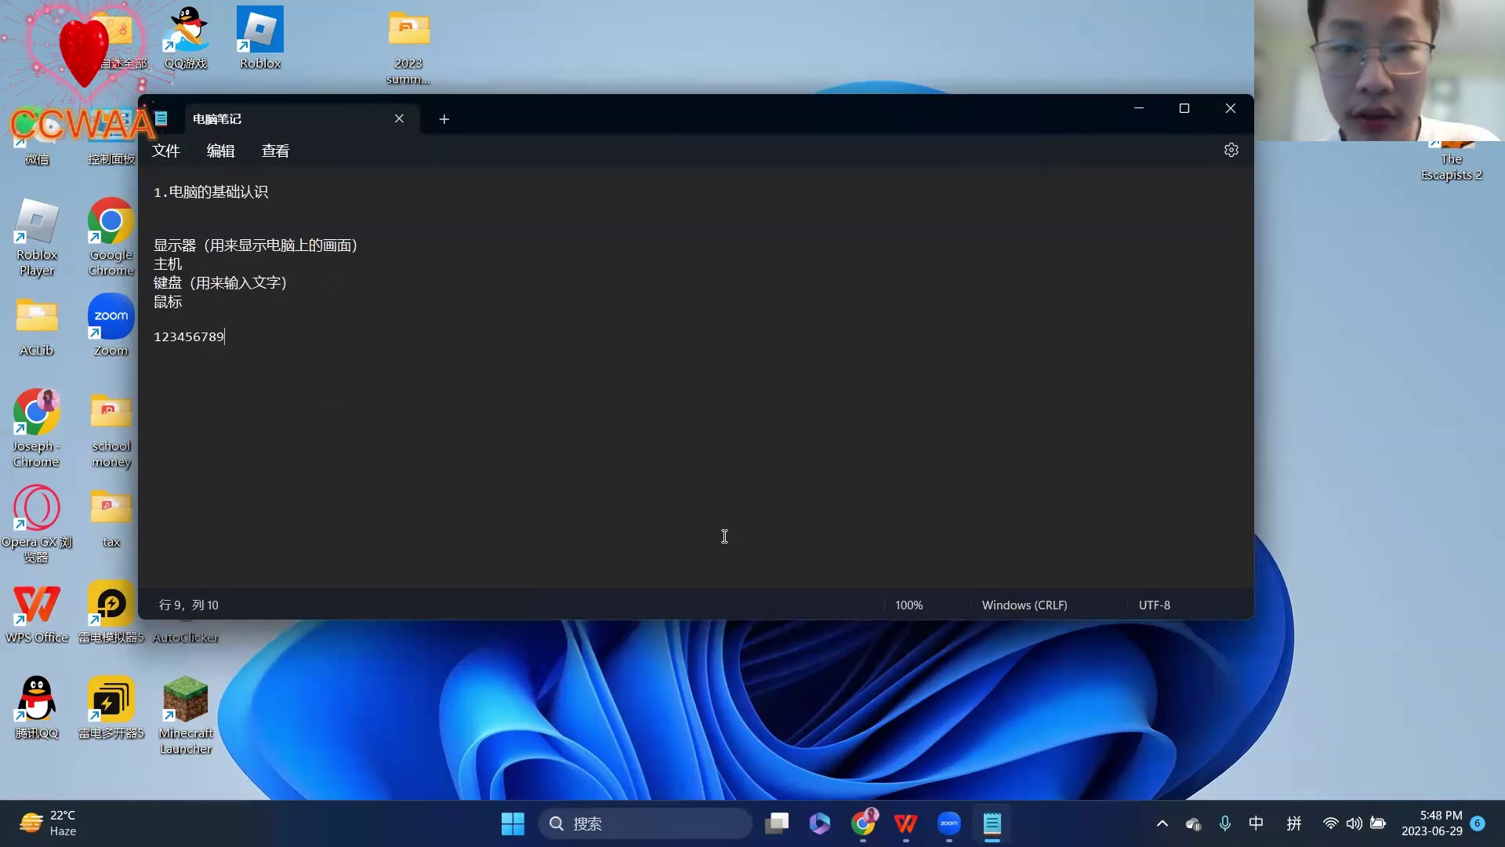
click(1231, 109)
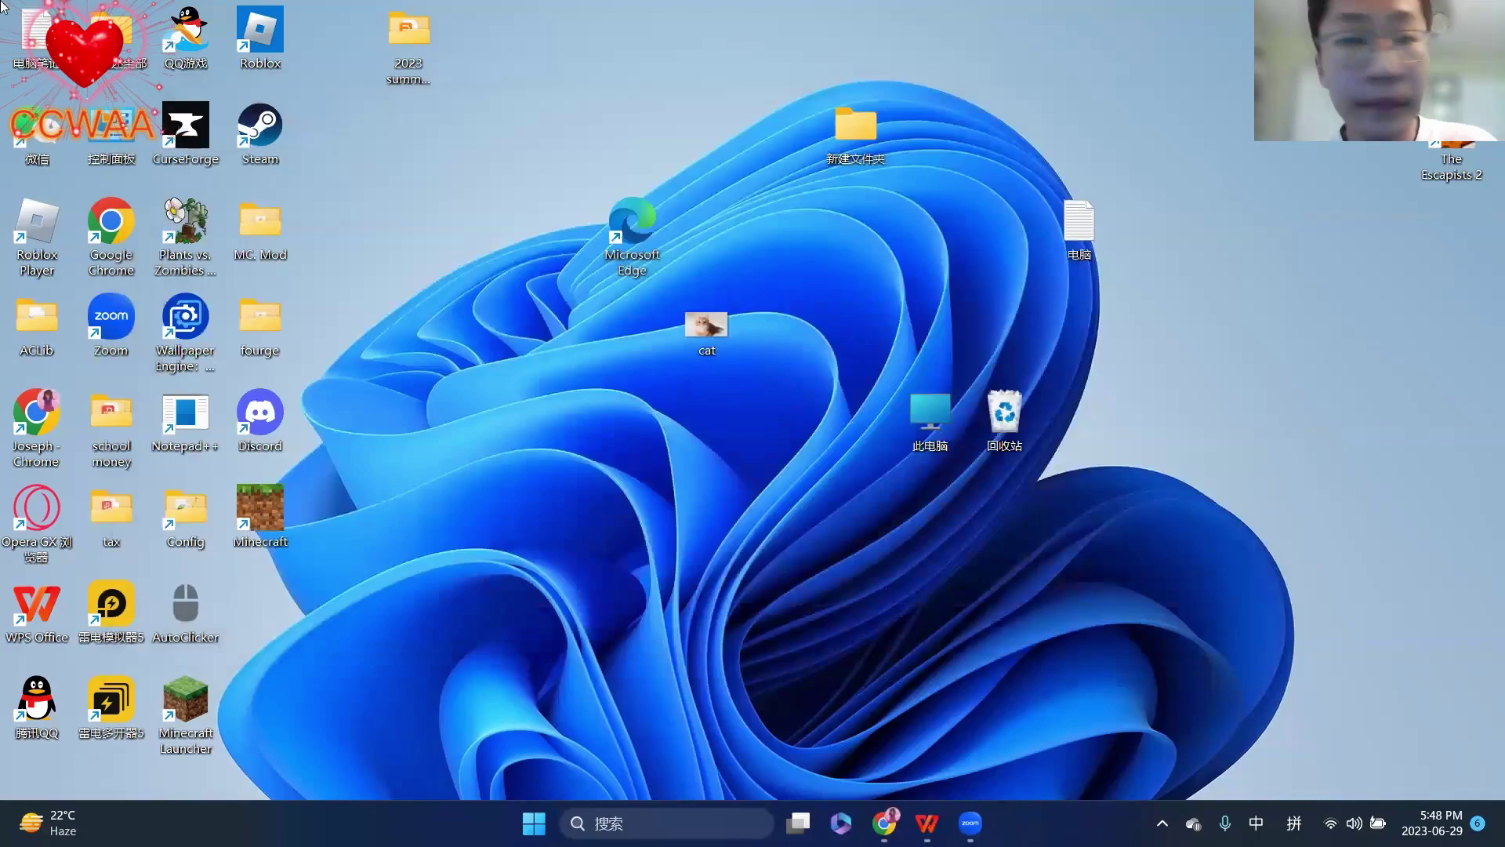
- Move the 电脑笔记 icon beside 电脑 and open it in Notepad
drag(1187, 262, 1183, 262)
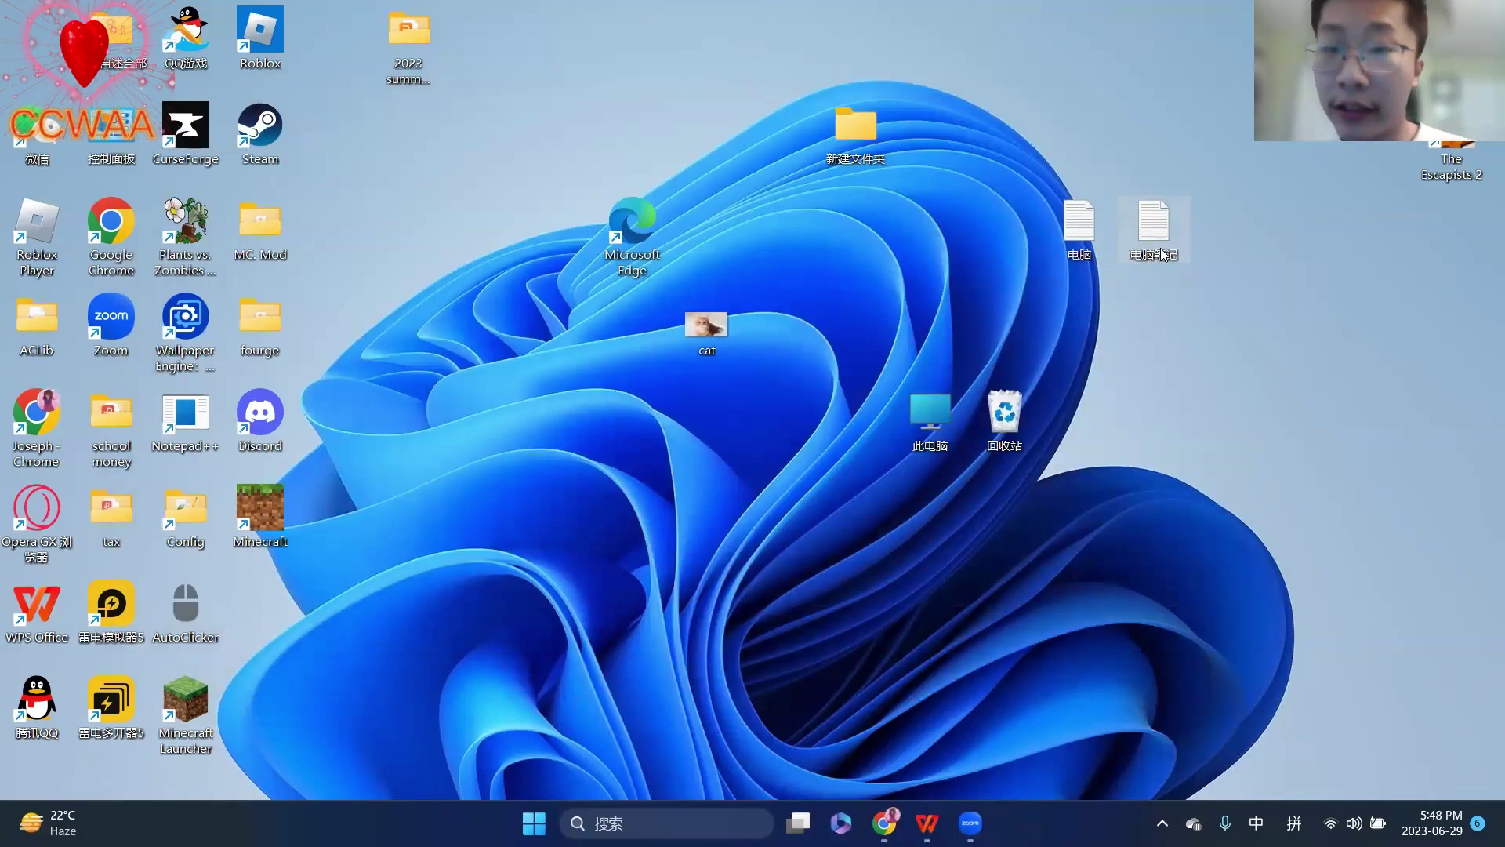
double_click(1159, 242)
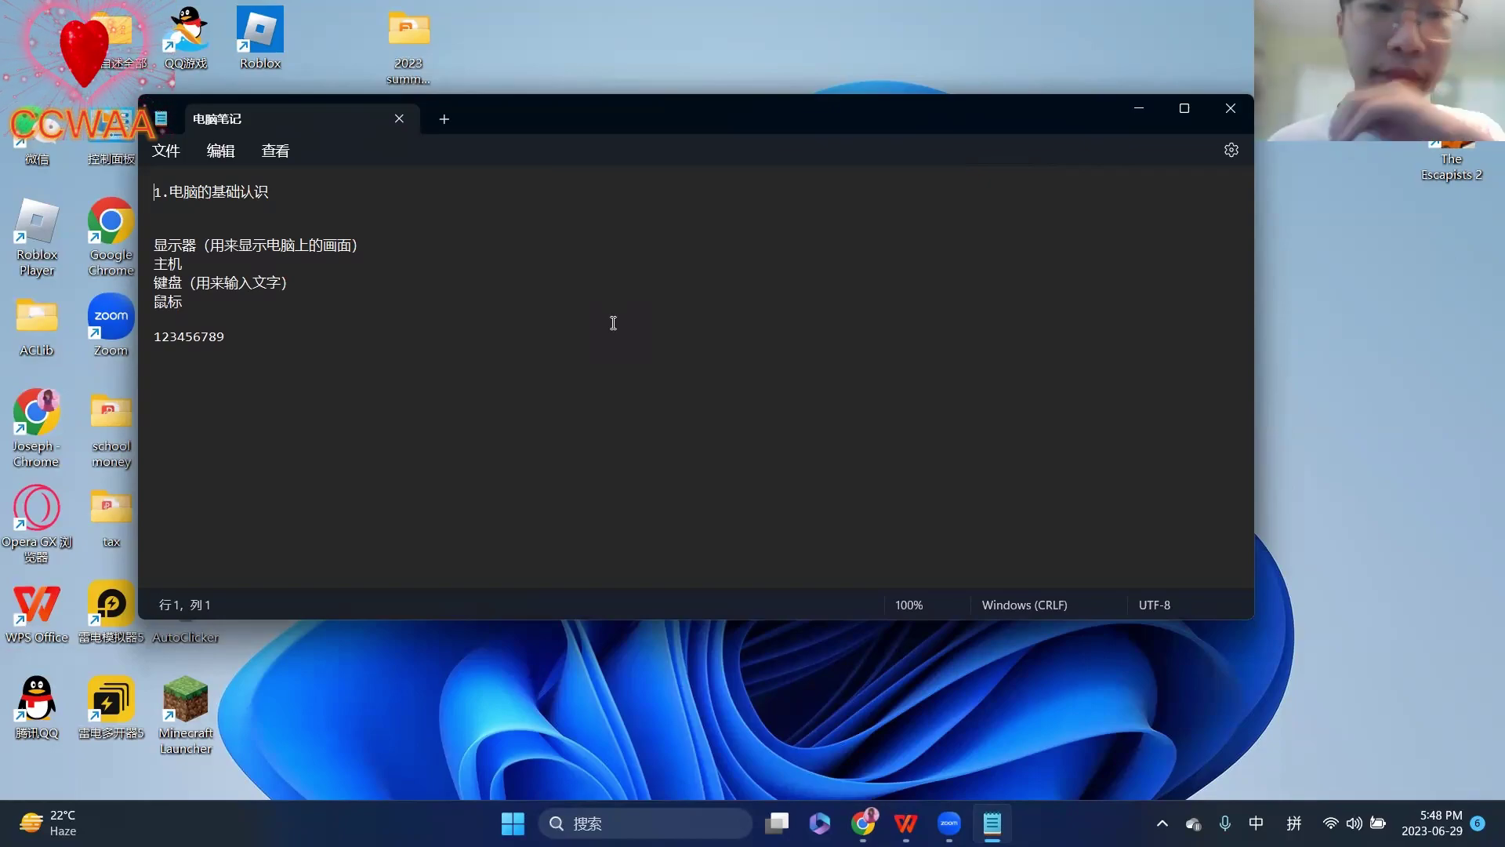
- Replace the last line with 今天天气真好 123456789 using pinyin input
drag(315, 337, 151, 321)
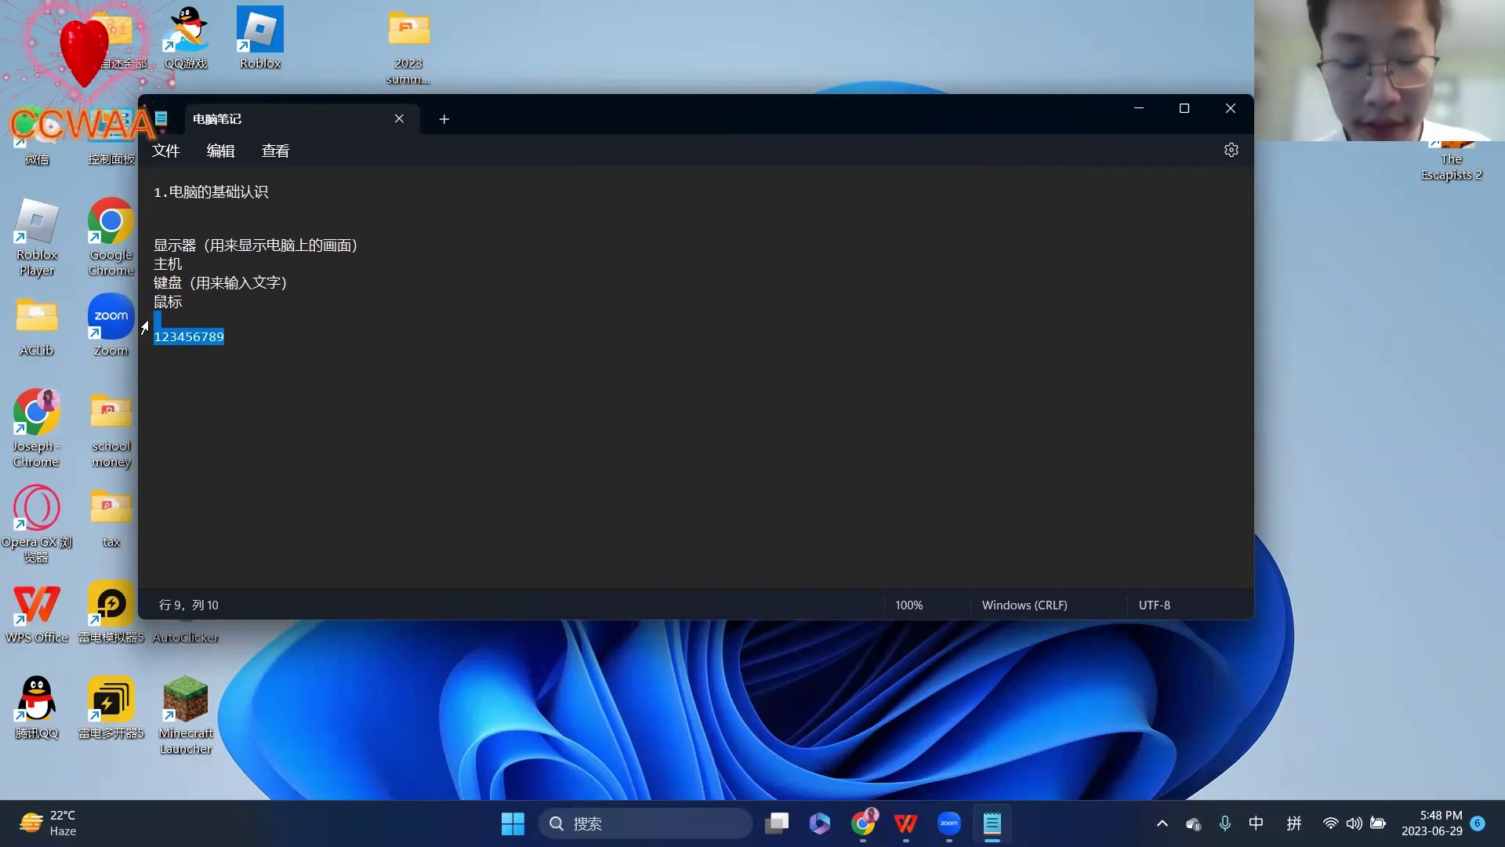
text(jt)
key(space)
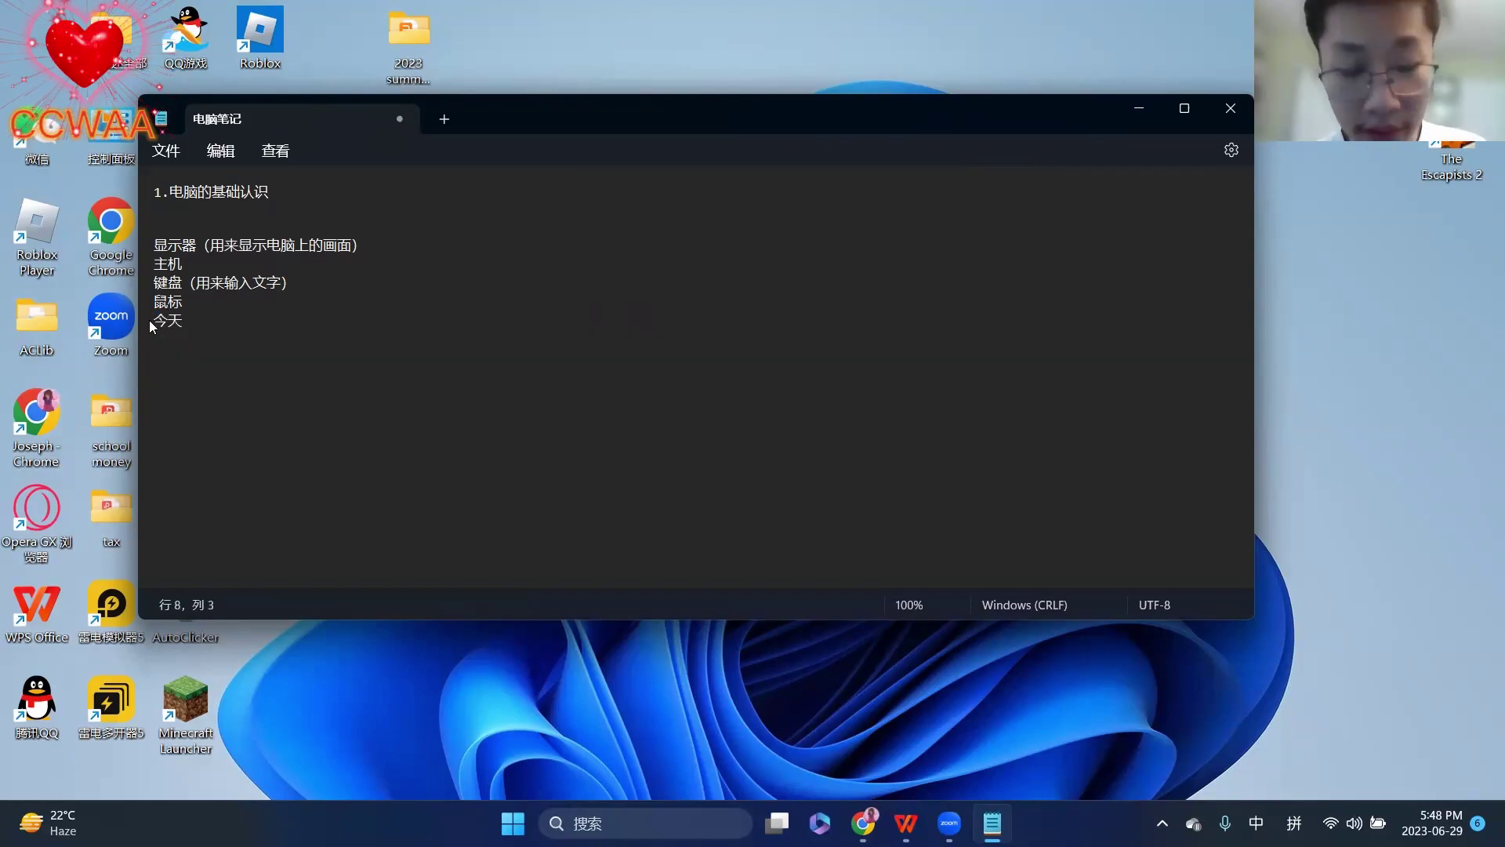
text(tian)
text(qi)
key(space)
text(zhenh)
key(space)
text(12345679)
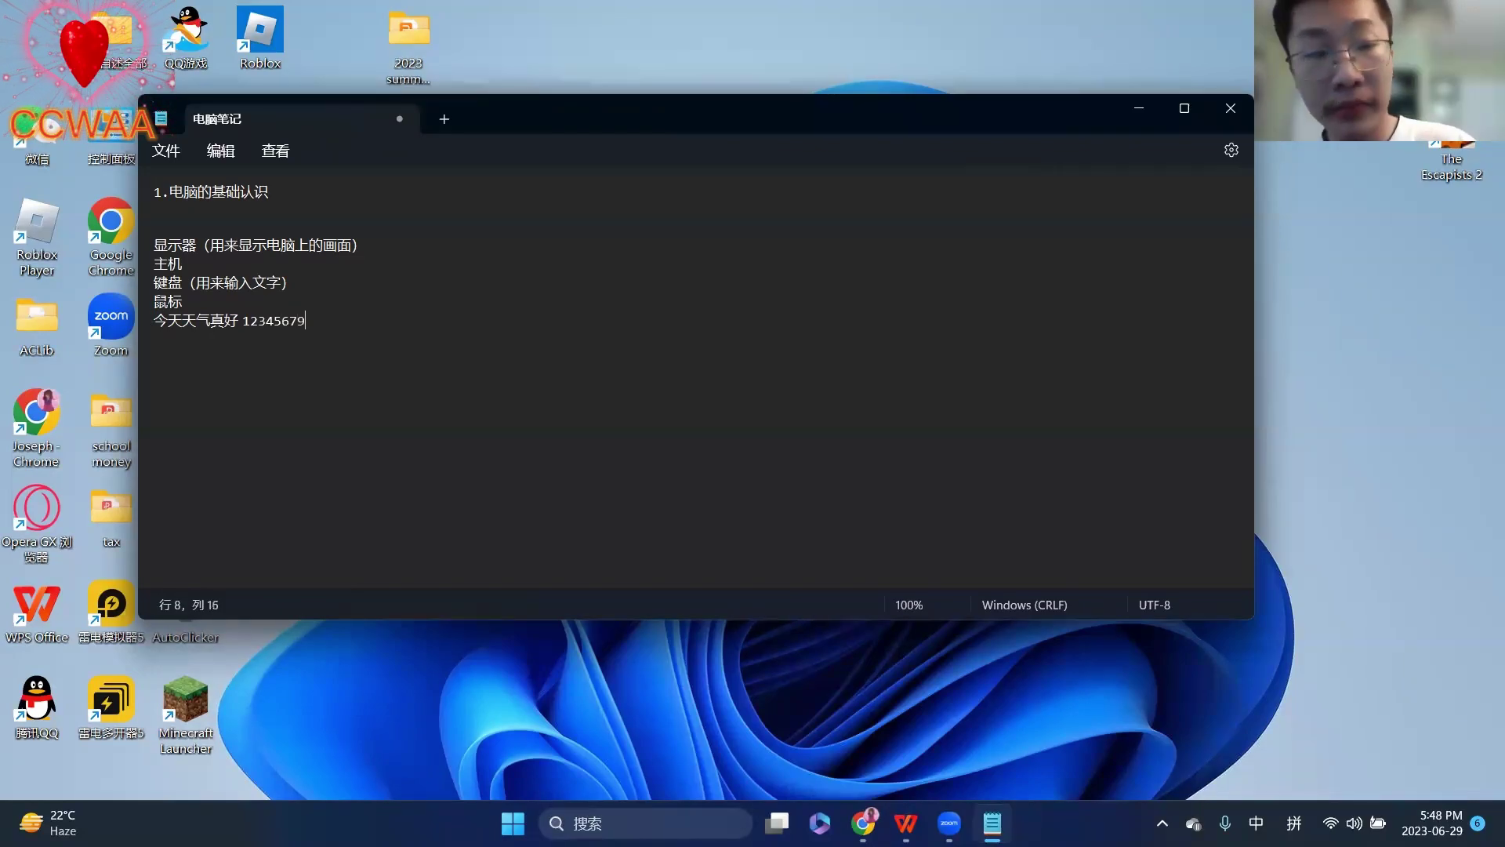
key(BackSpace)
text(89)
key(Return)
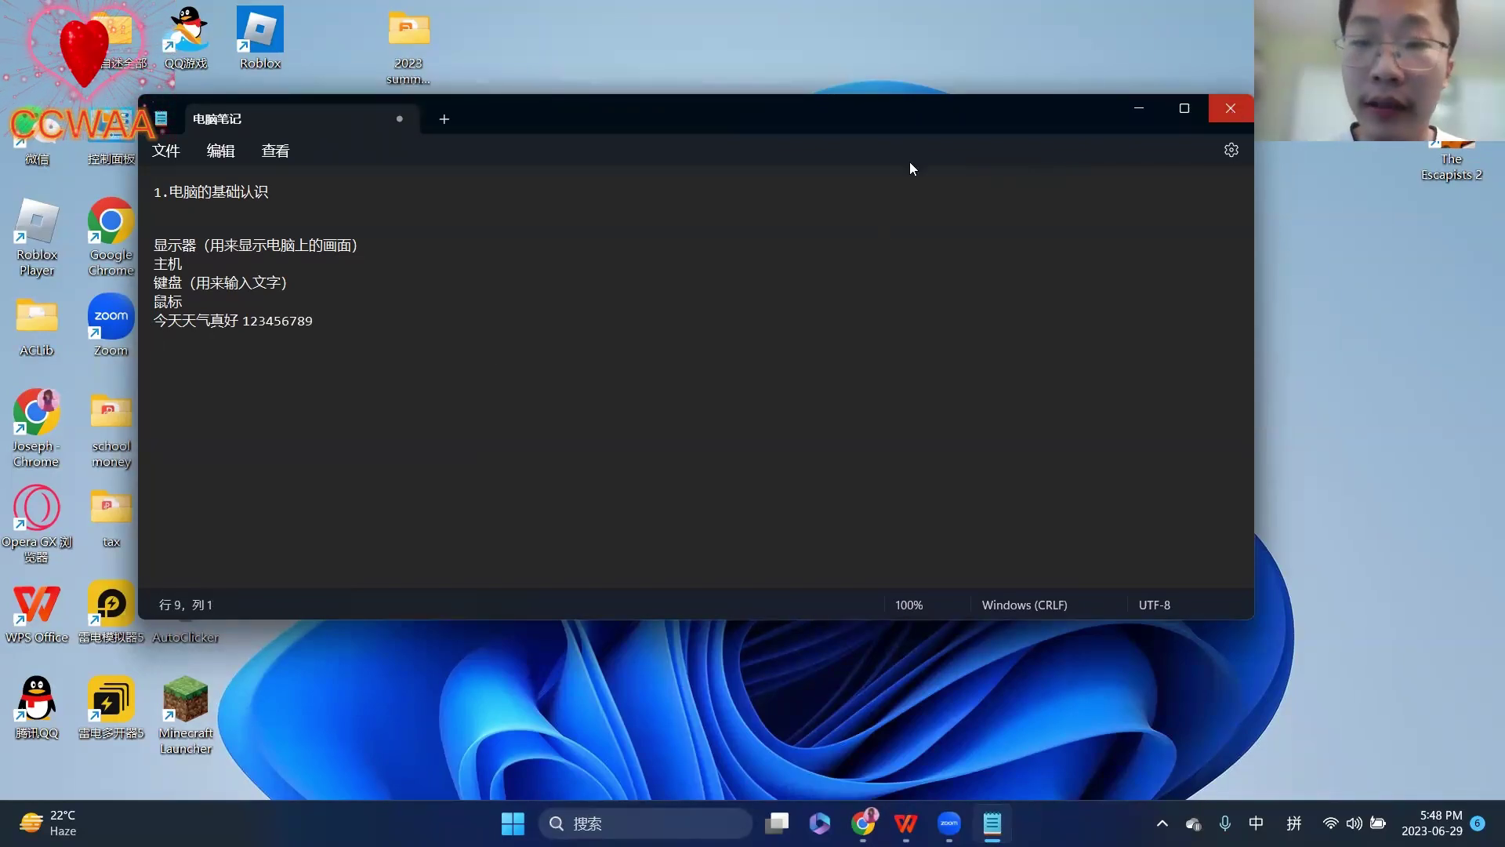
- Save 电脑笔记, close Notepad, and shift its desktop icon one slot right
click(177, 153)
click(177, 279)
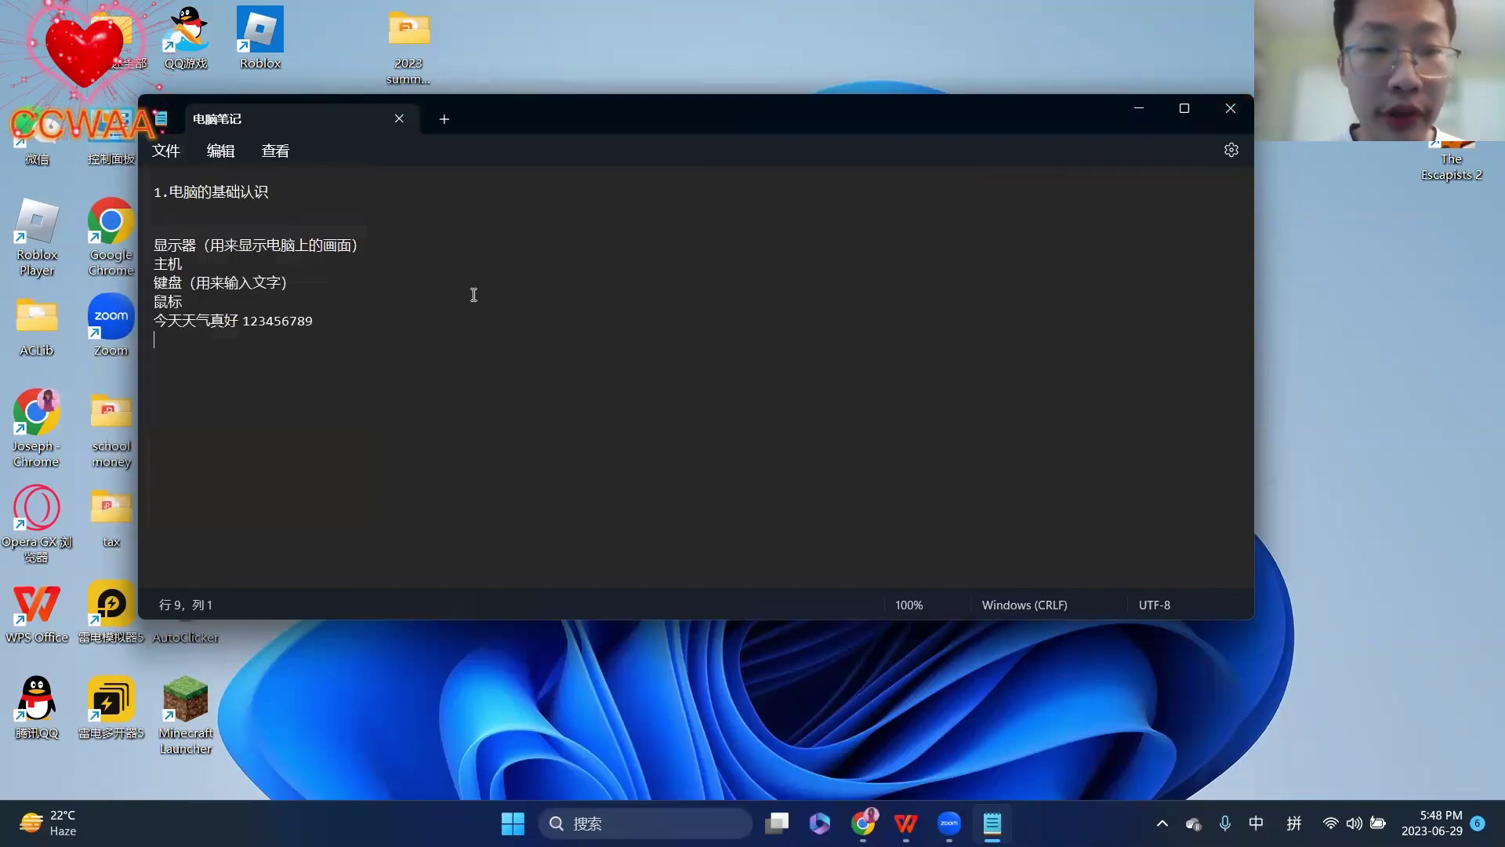
click(1239, 116)
drag(1152, 227, 1233, 236)
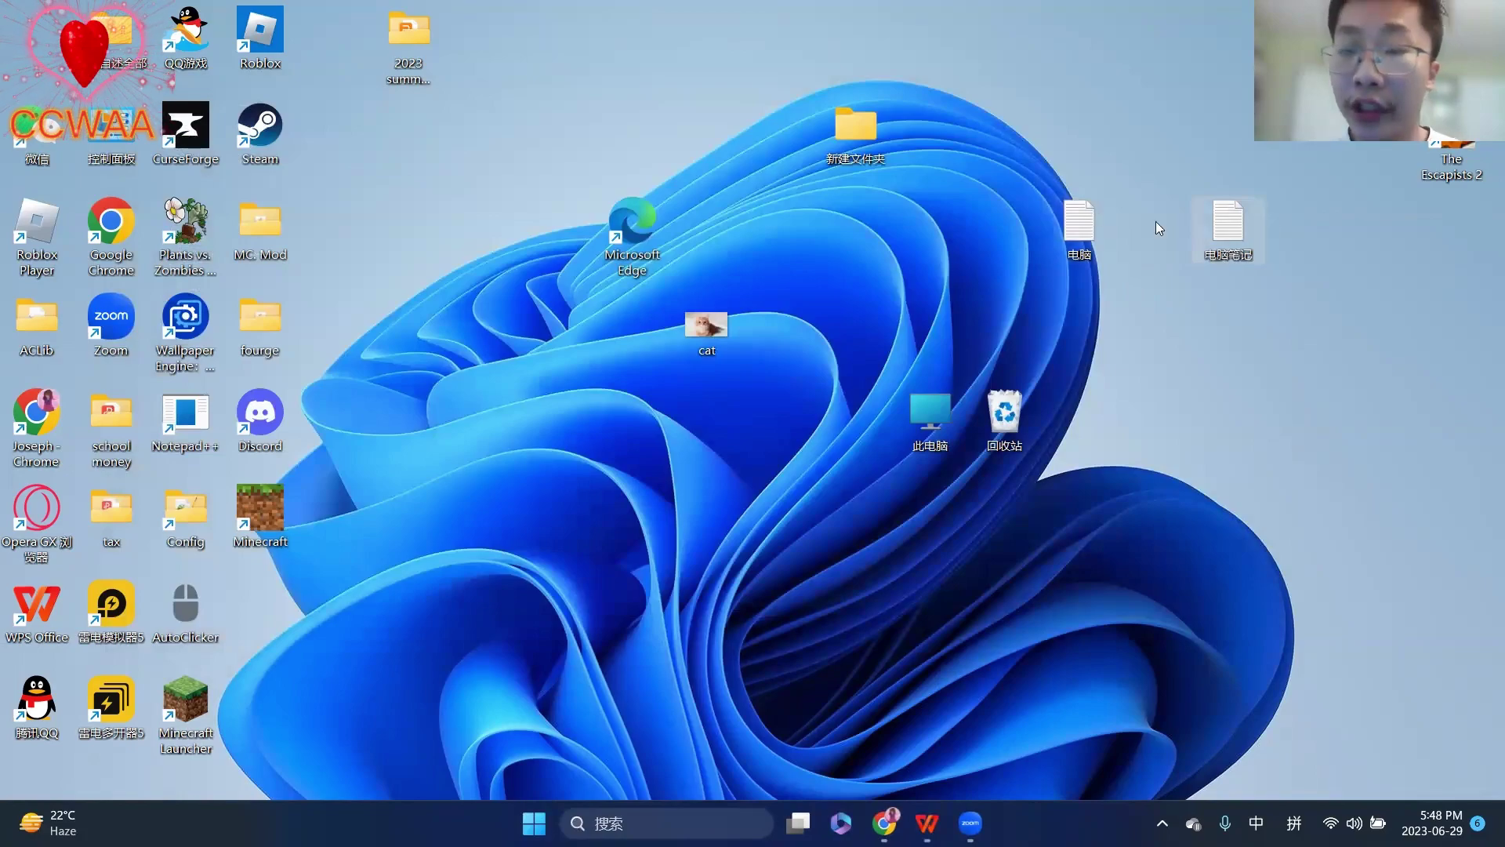
- Open 电脑 and then 电脑笔记 from the desktop in Notepad
double_click(1079, 228)
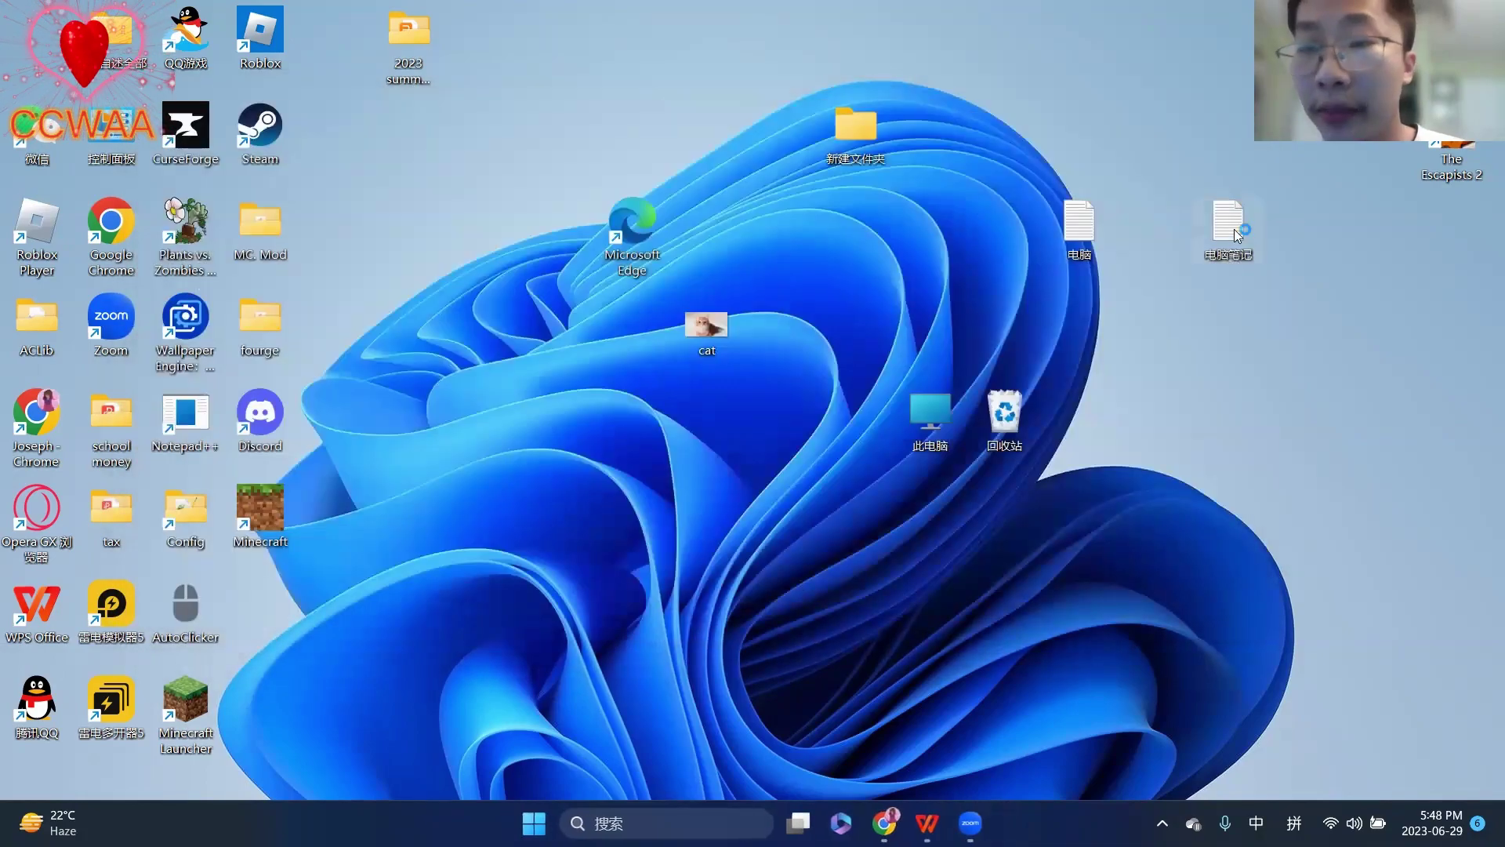
double_click(1234, 229)
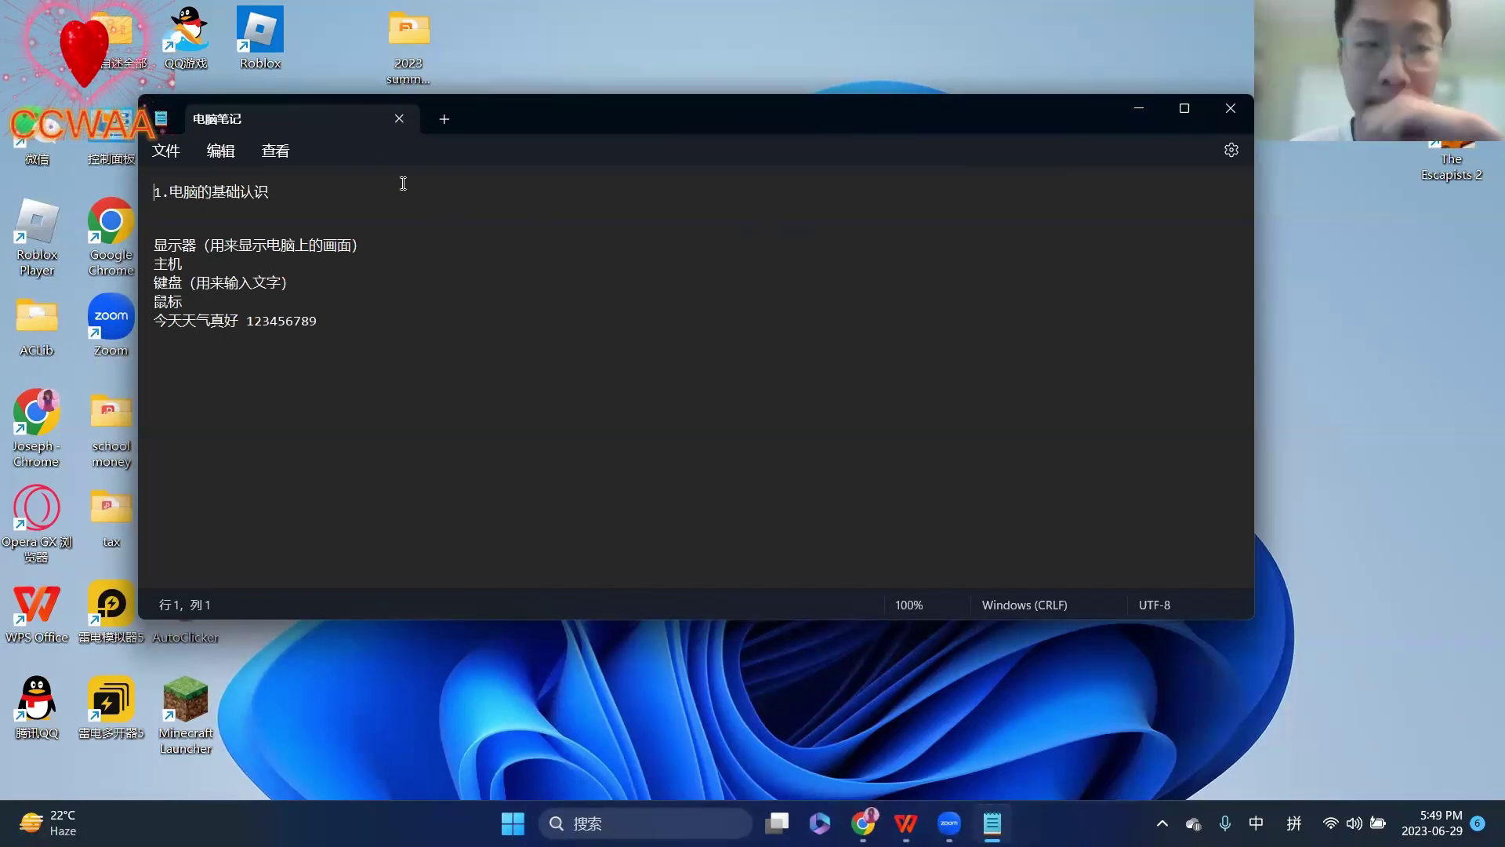
- Start Save As for 电脑笔记 and browse to Local Disk (C:)
click(178, 154)
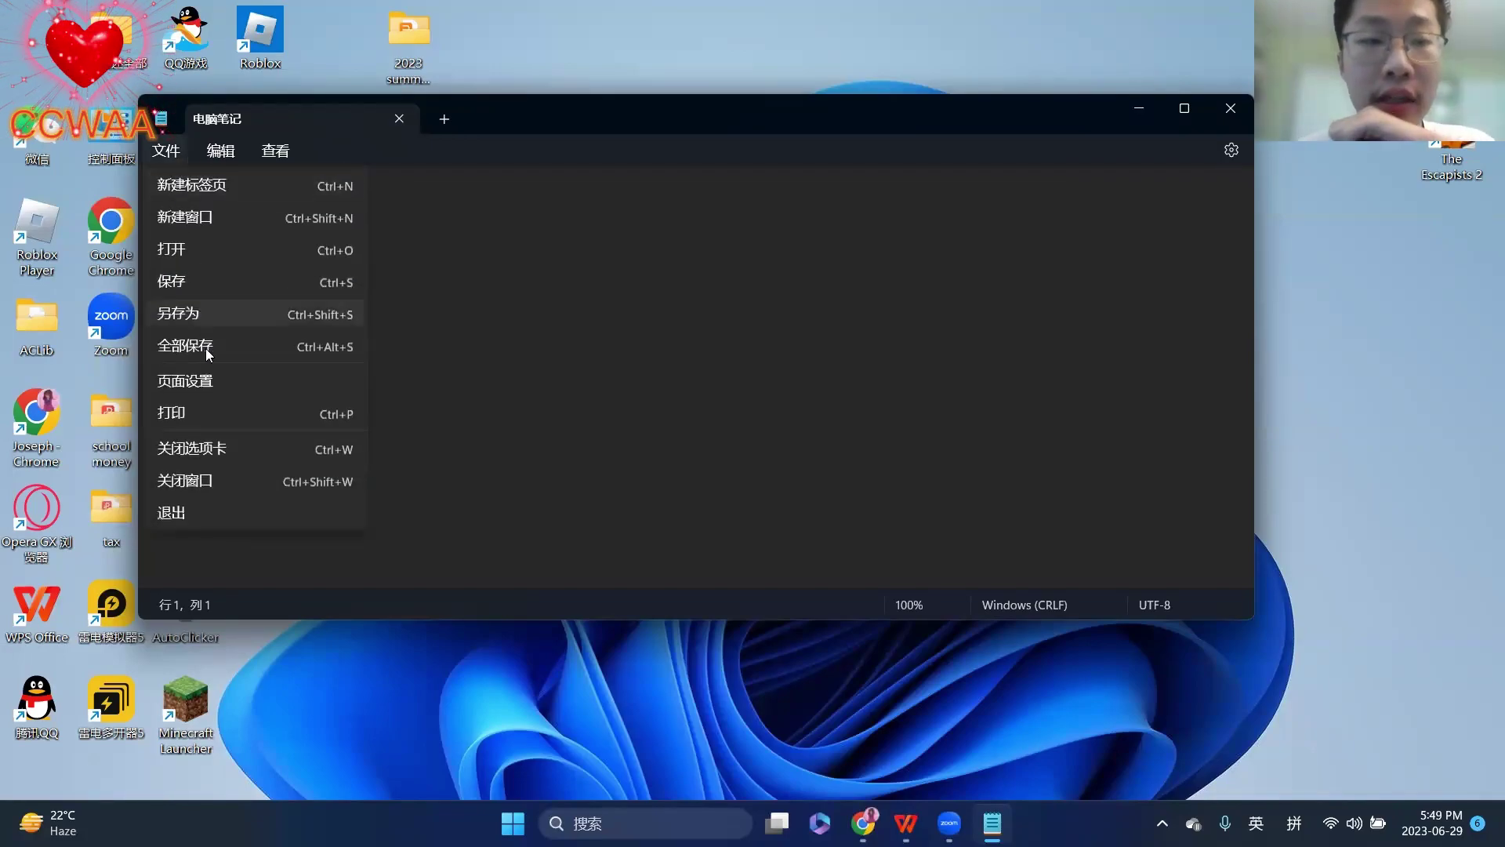
click(214, 304)
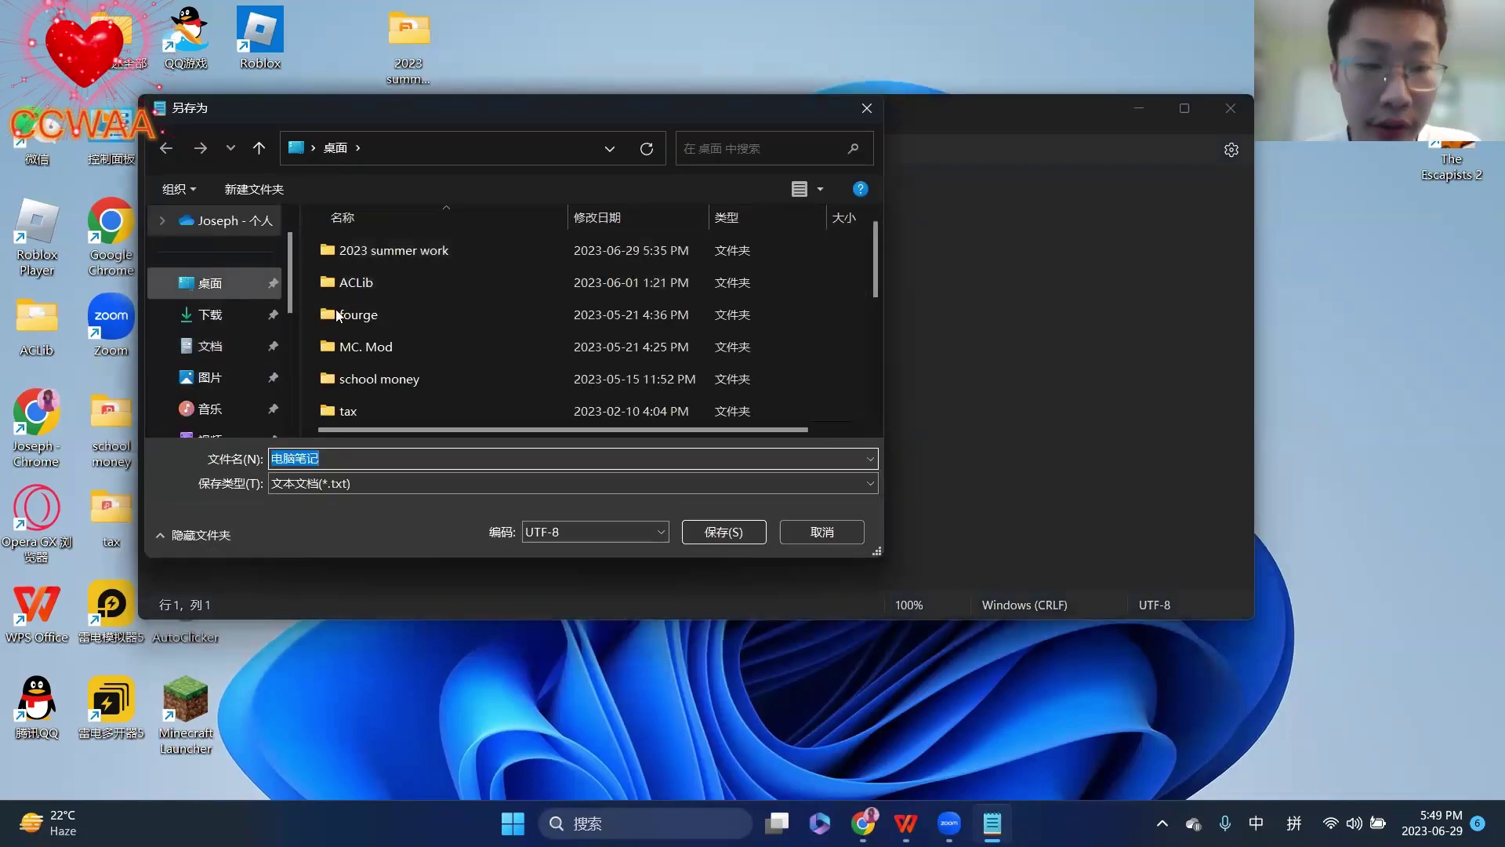
scroll(376, 316, down, 1)
scroll(376, 316, down, 3)
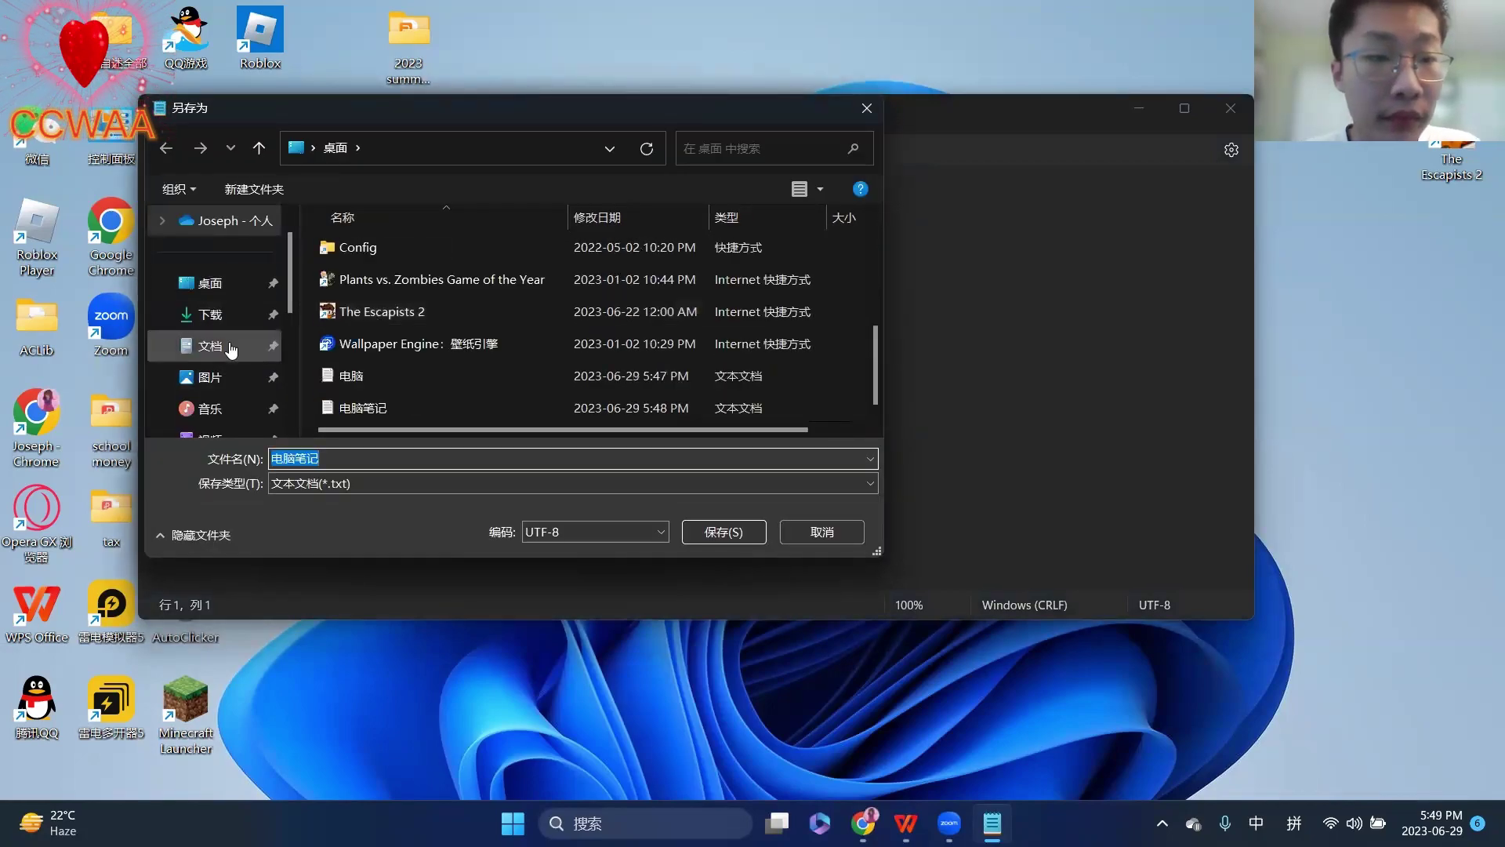
click(192, 346)
scroll(467, 297, down, 3)
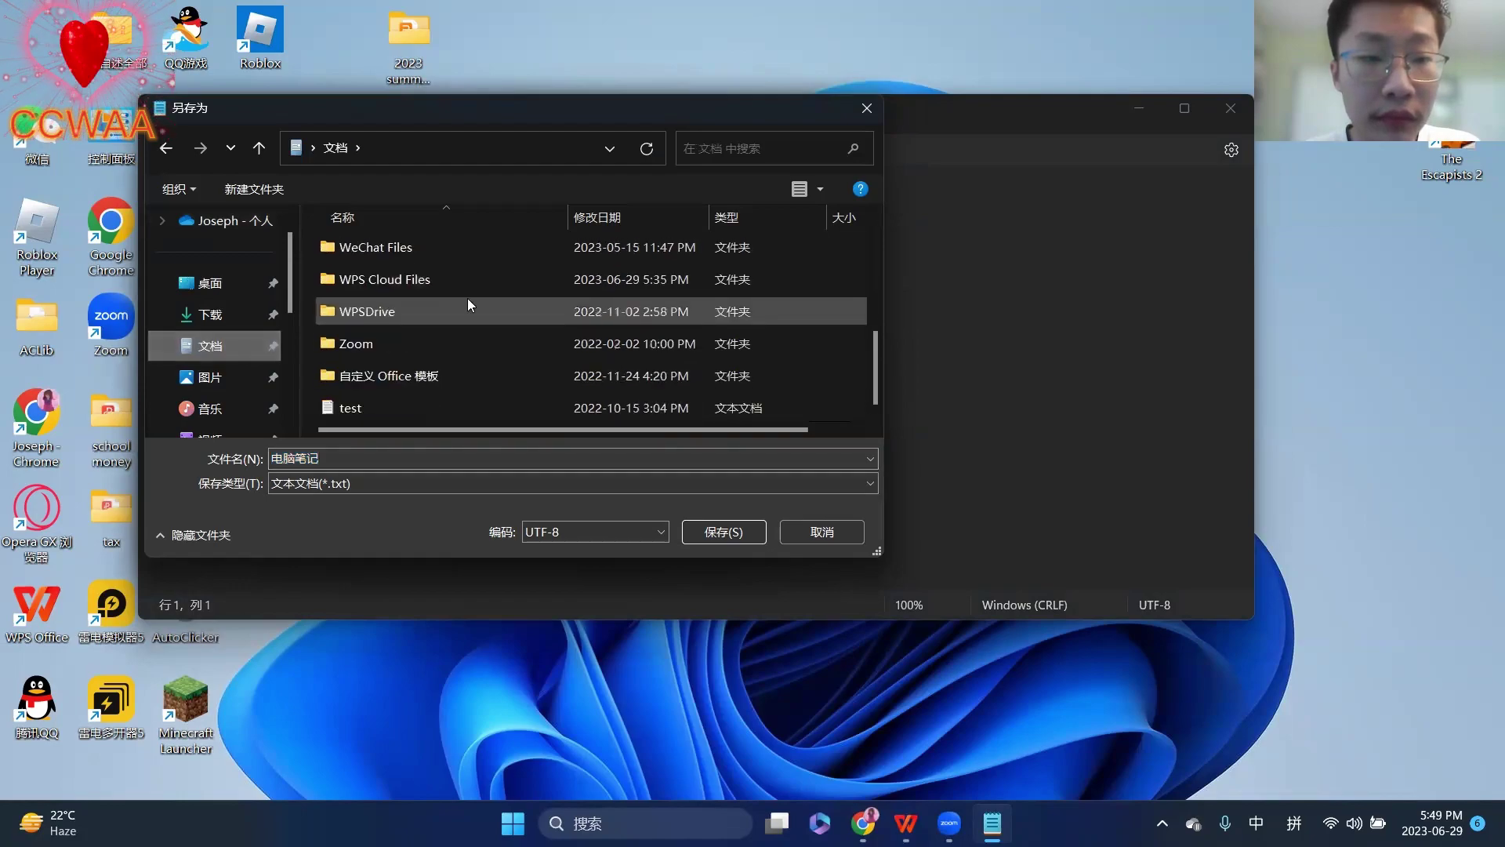
scroll(462, 331, up, 3)
scroll(228, 329, down, 4)
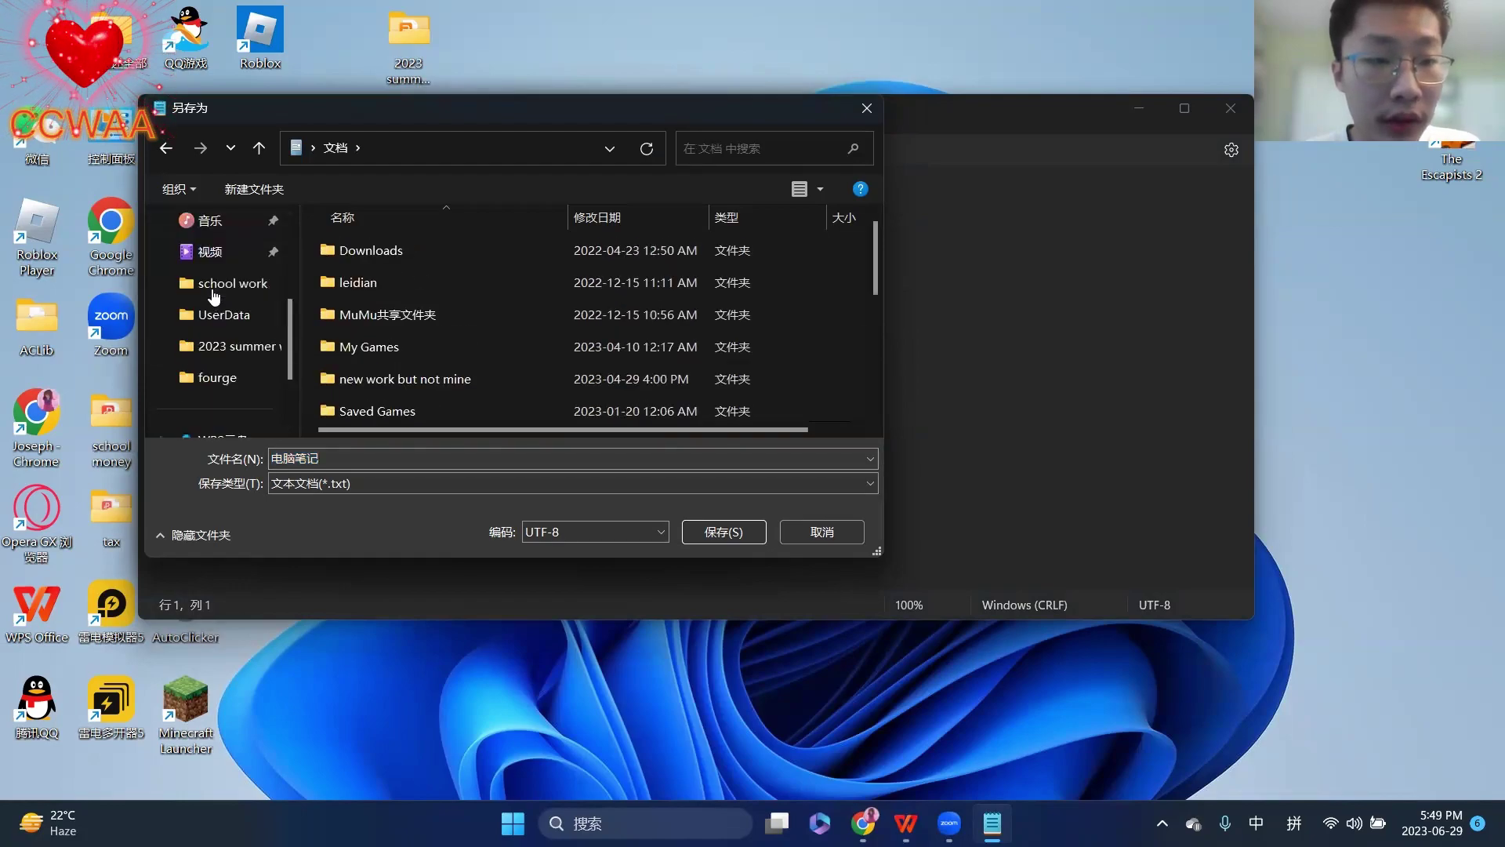
scroll(240, 399, down, 1)
click(240, 384)
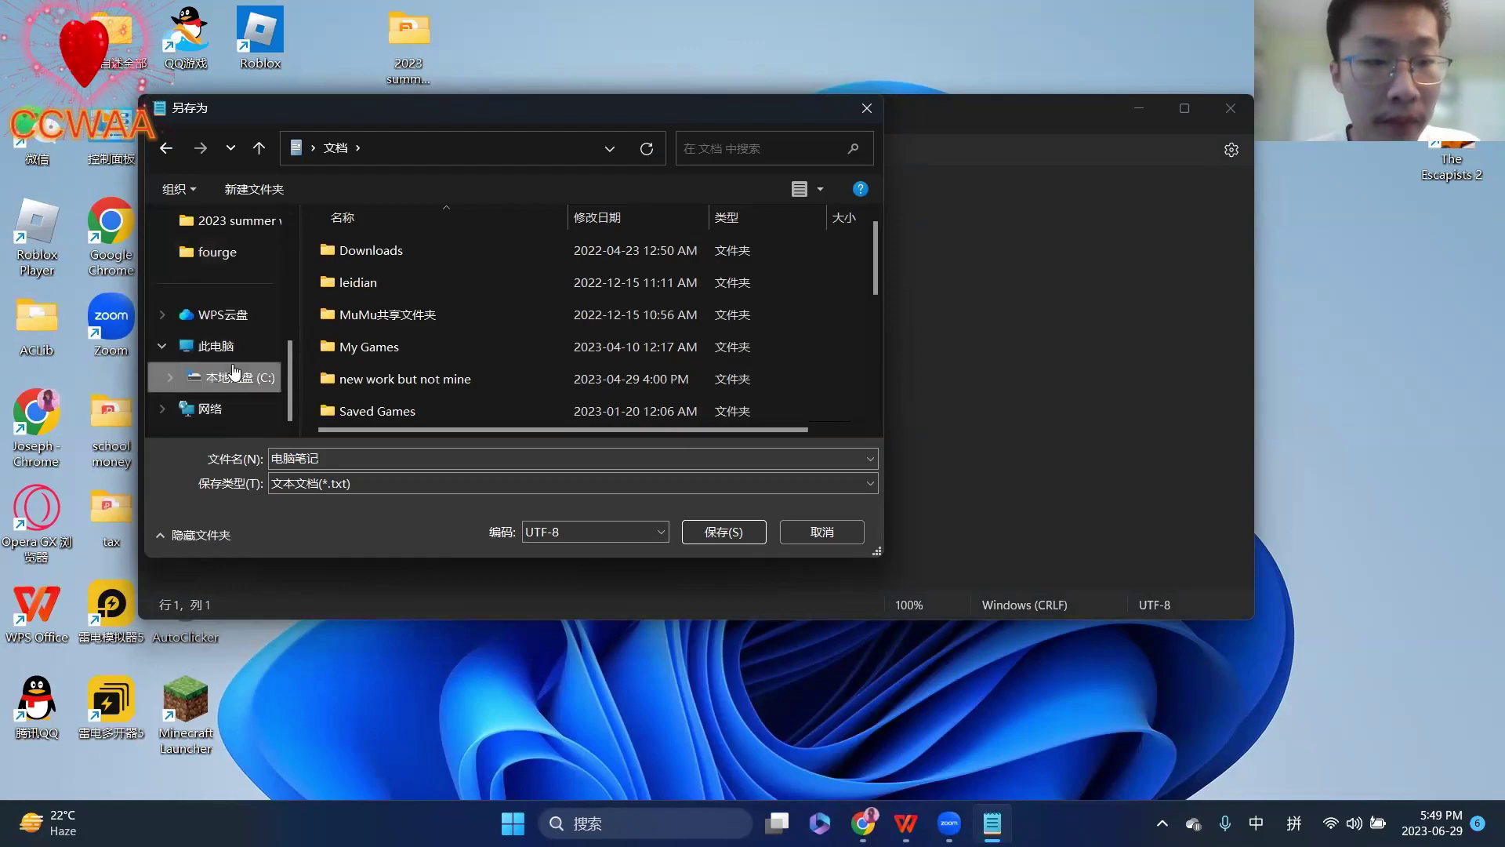
- Save the copy into C:\111\很好听的音乐 and close Notepad
scroll(414, 307, down, 4)
scroll(418, 312, up, 5)
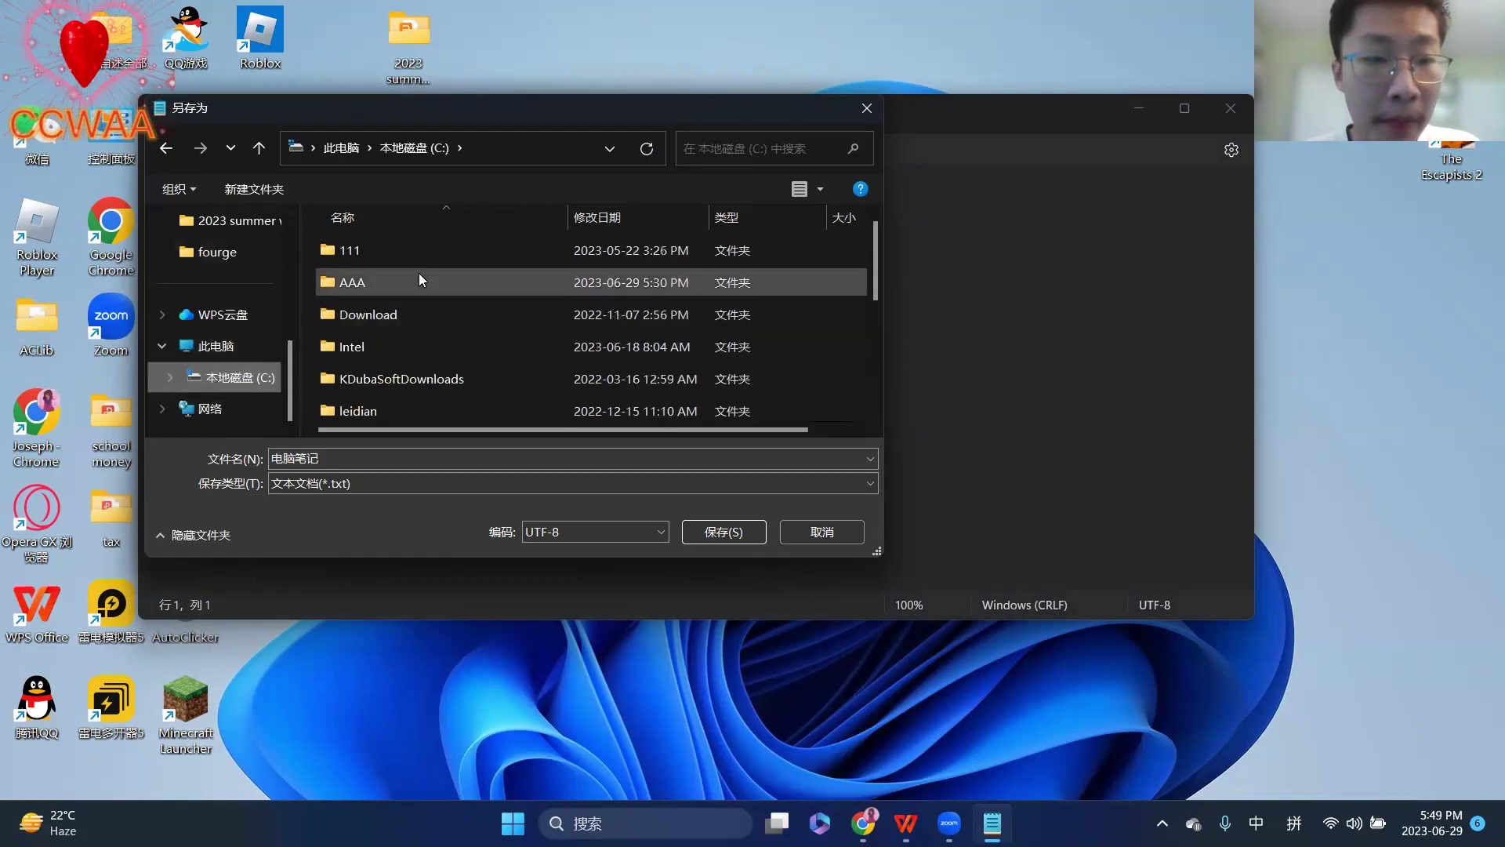
double_click(416, 252)
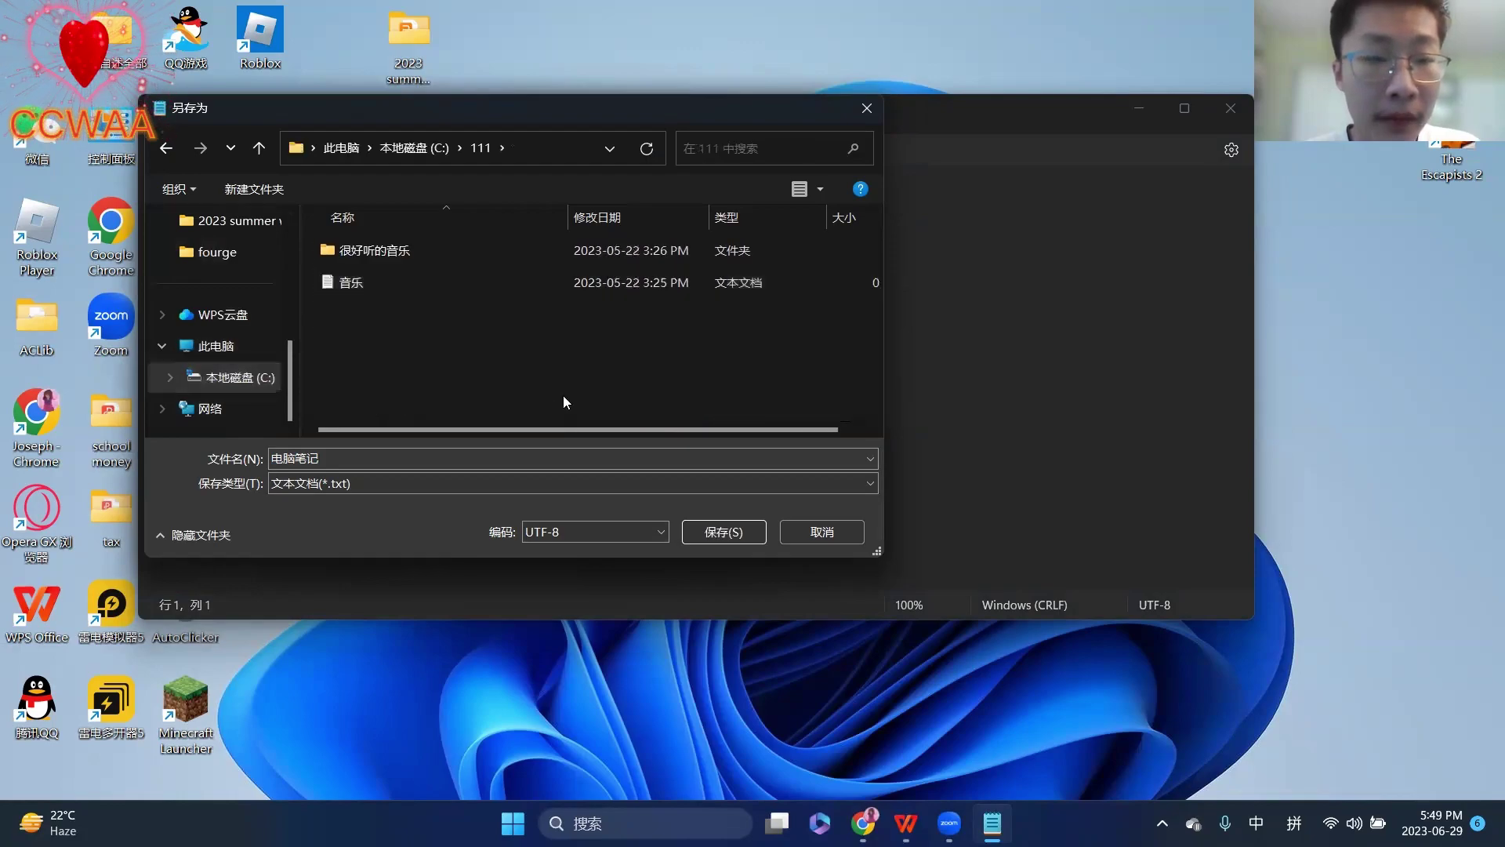
double_click(394, 249)
click(710, 533)
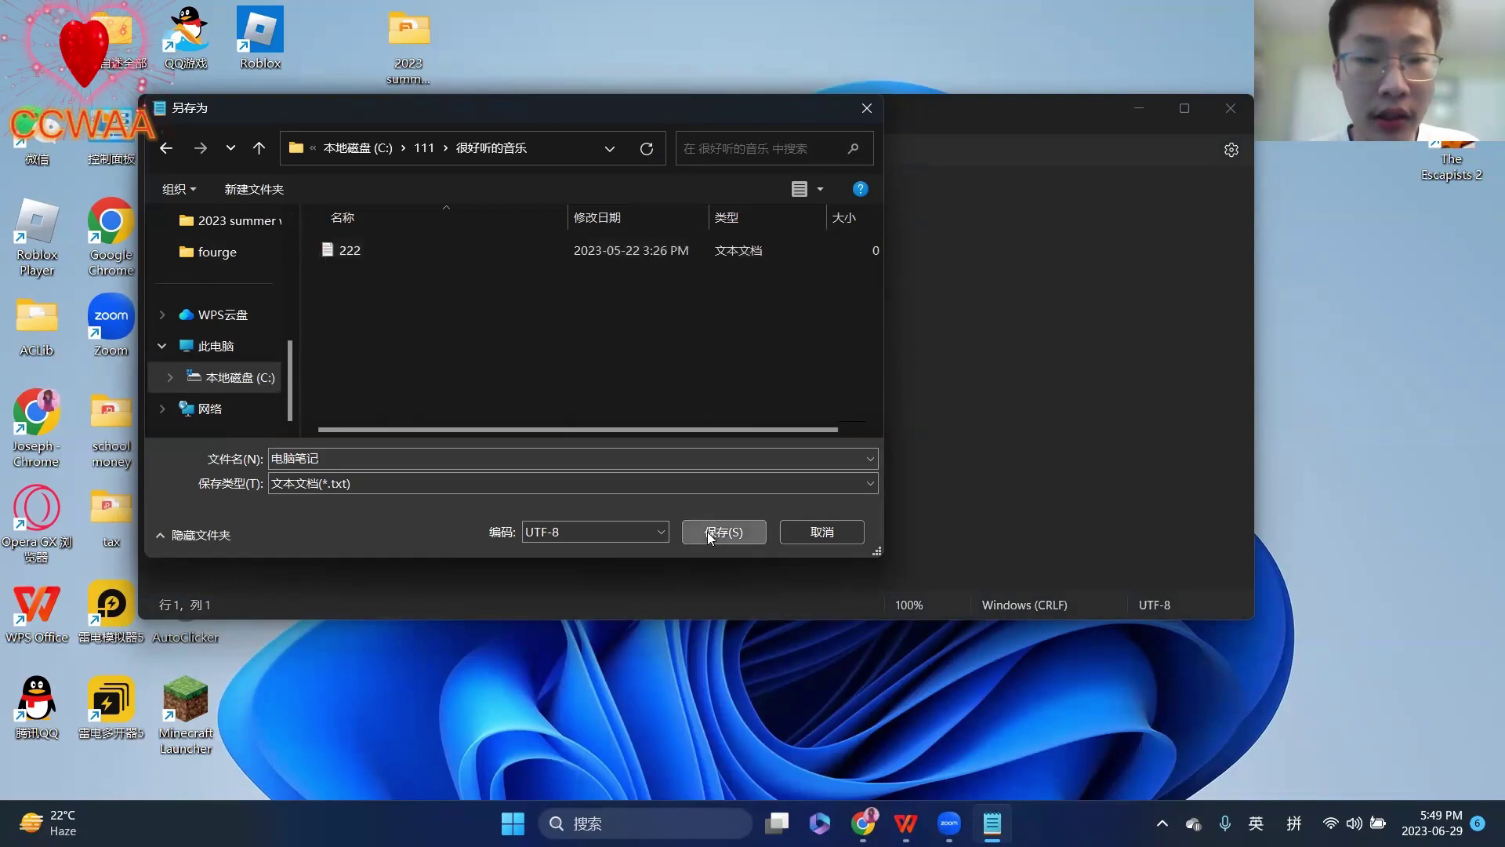
click(1217, 113)
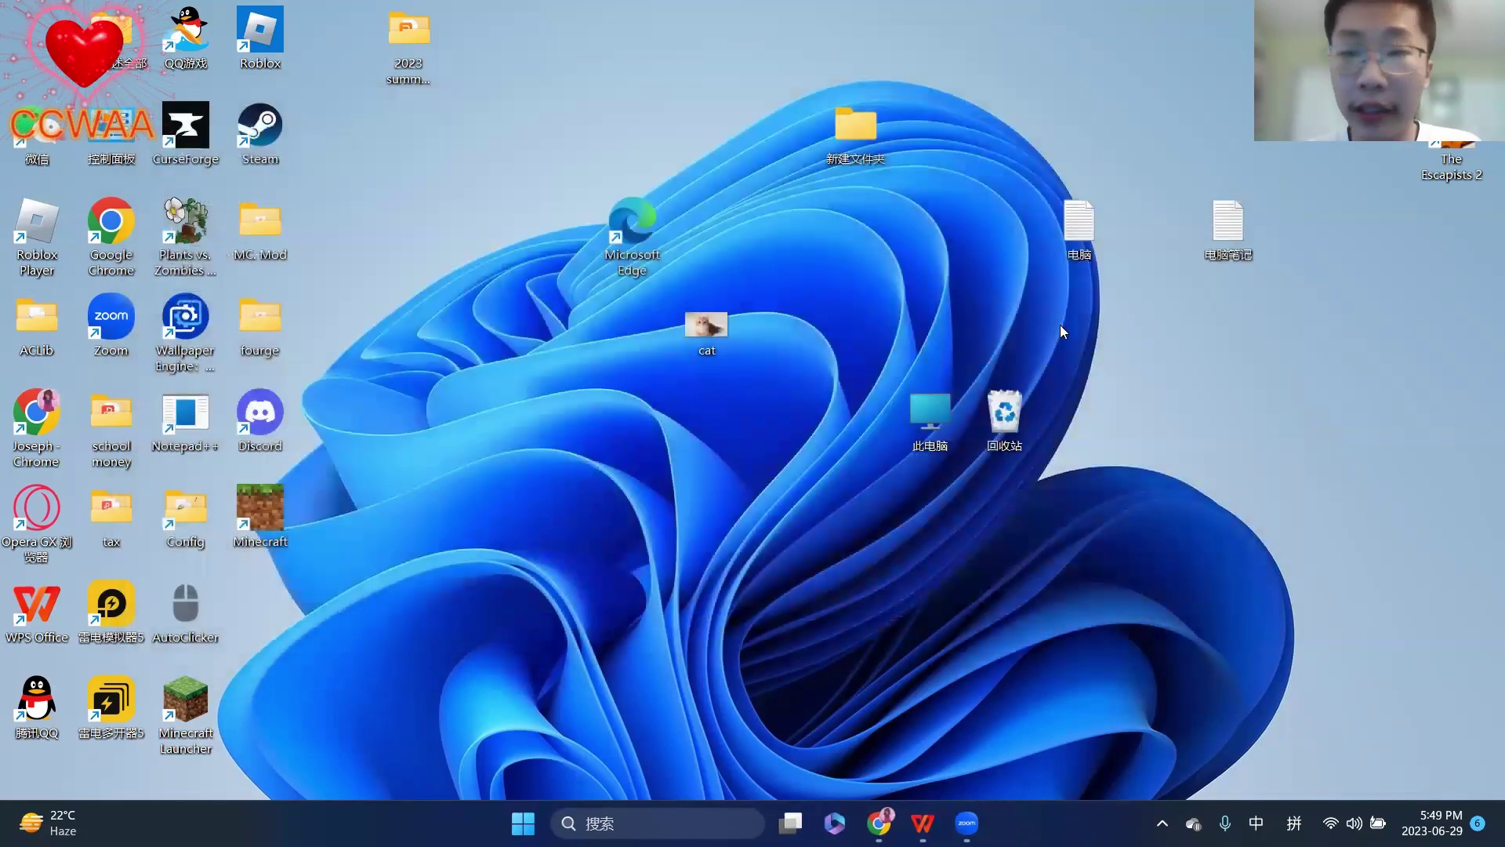
- Open and close the desktop 电脑笔记 note, switching input to English
double_click(1254, 239)
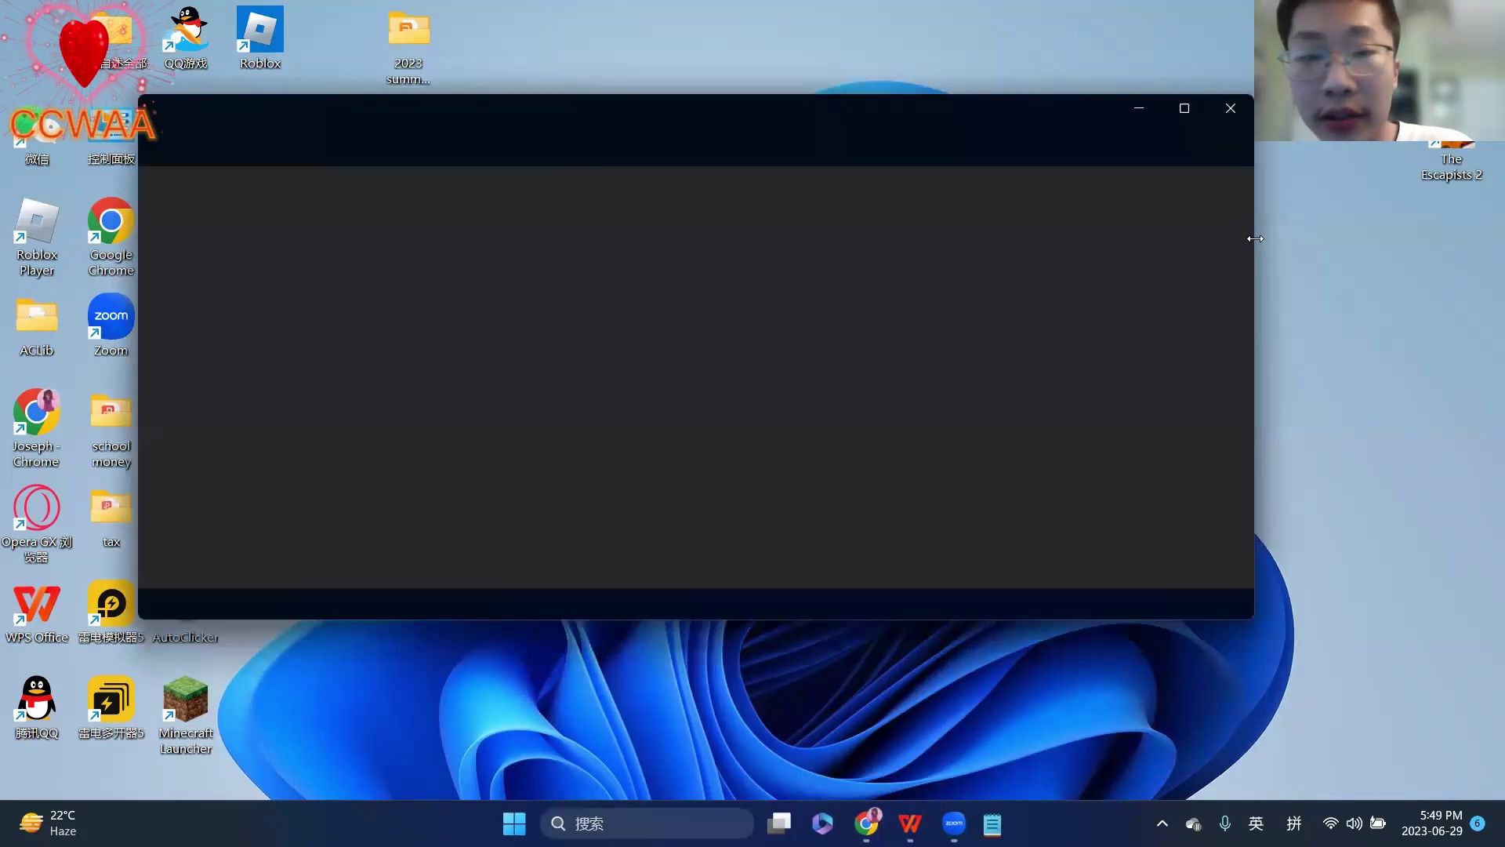
click(1237, 109)
key(shift)
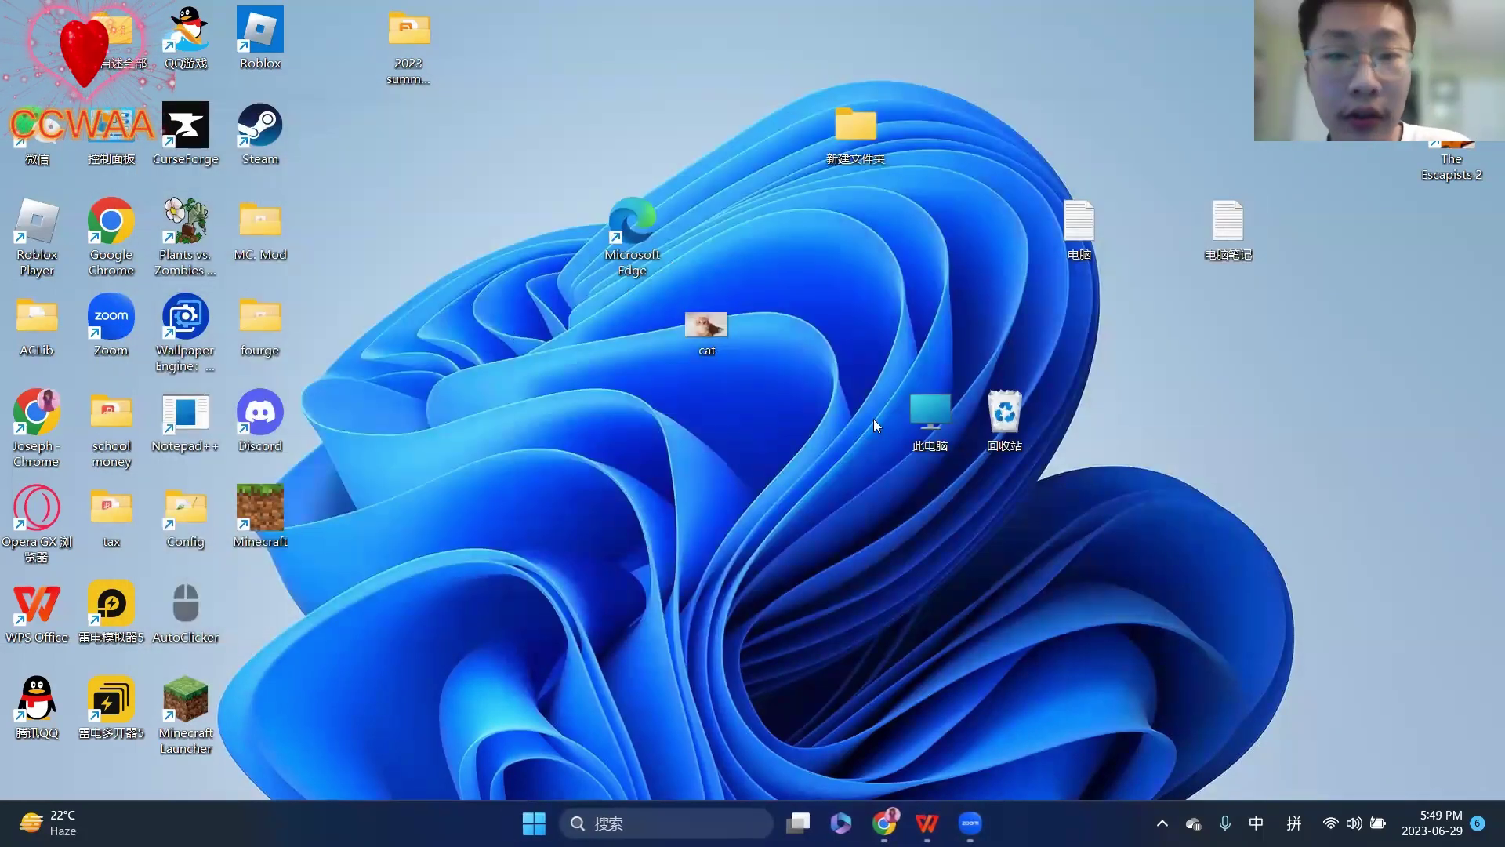
- Browse This PC > C: (checking AAA) > 111 > 很好听的音乐 and open 电脑笔记
double_click(928, 416)
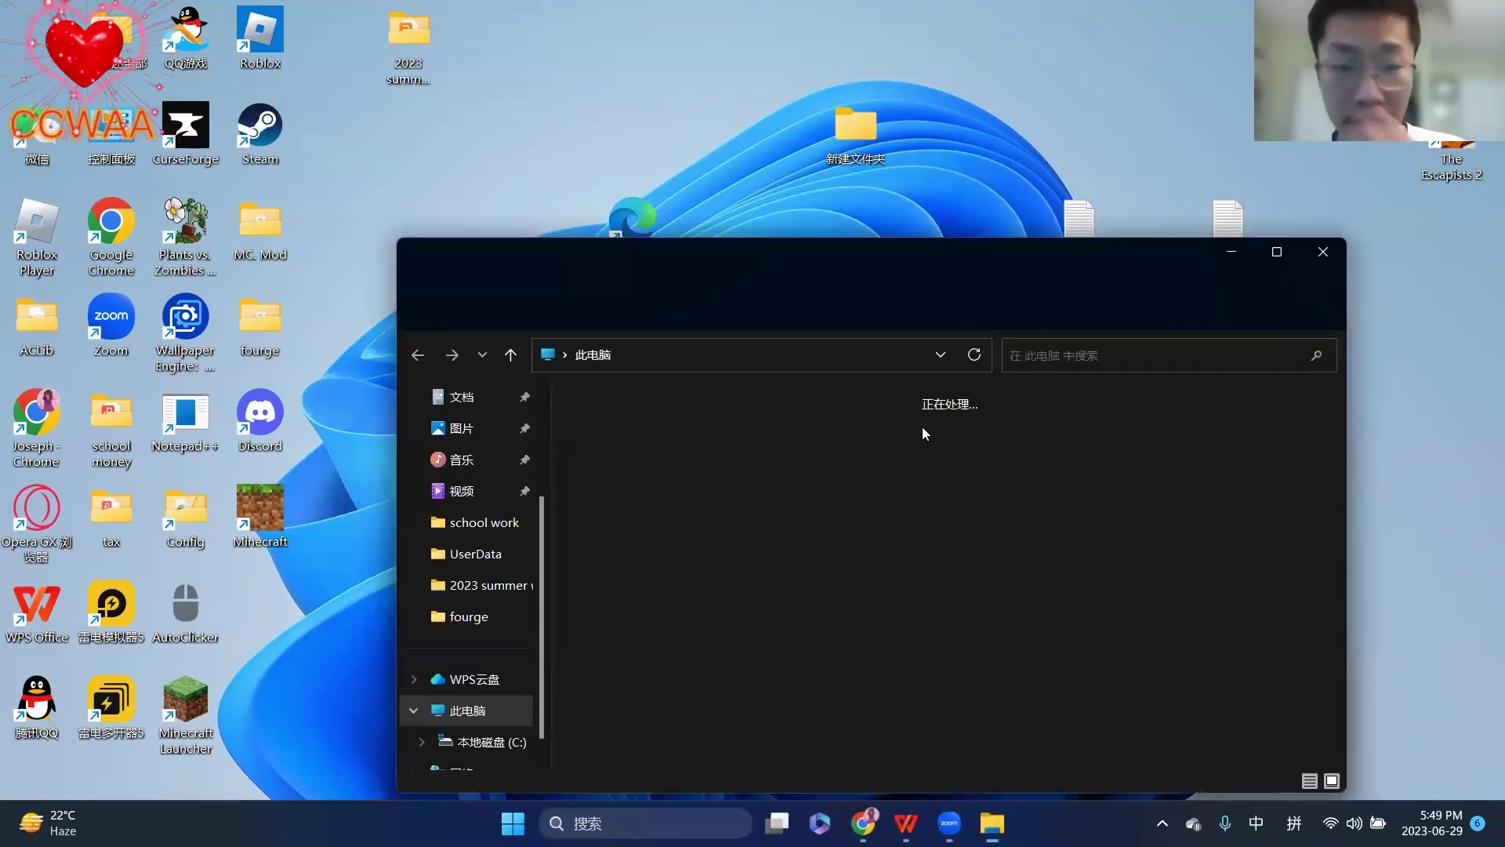
scroll(471, 533, down, 1)
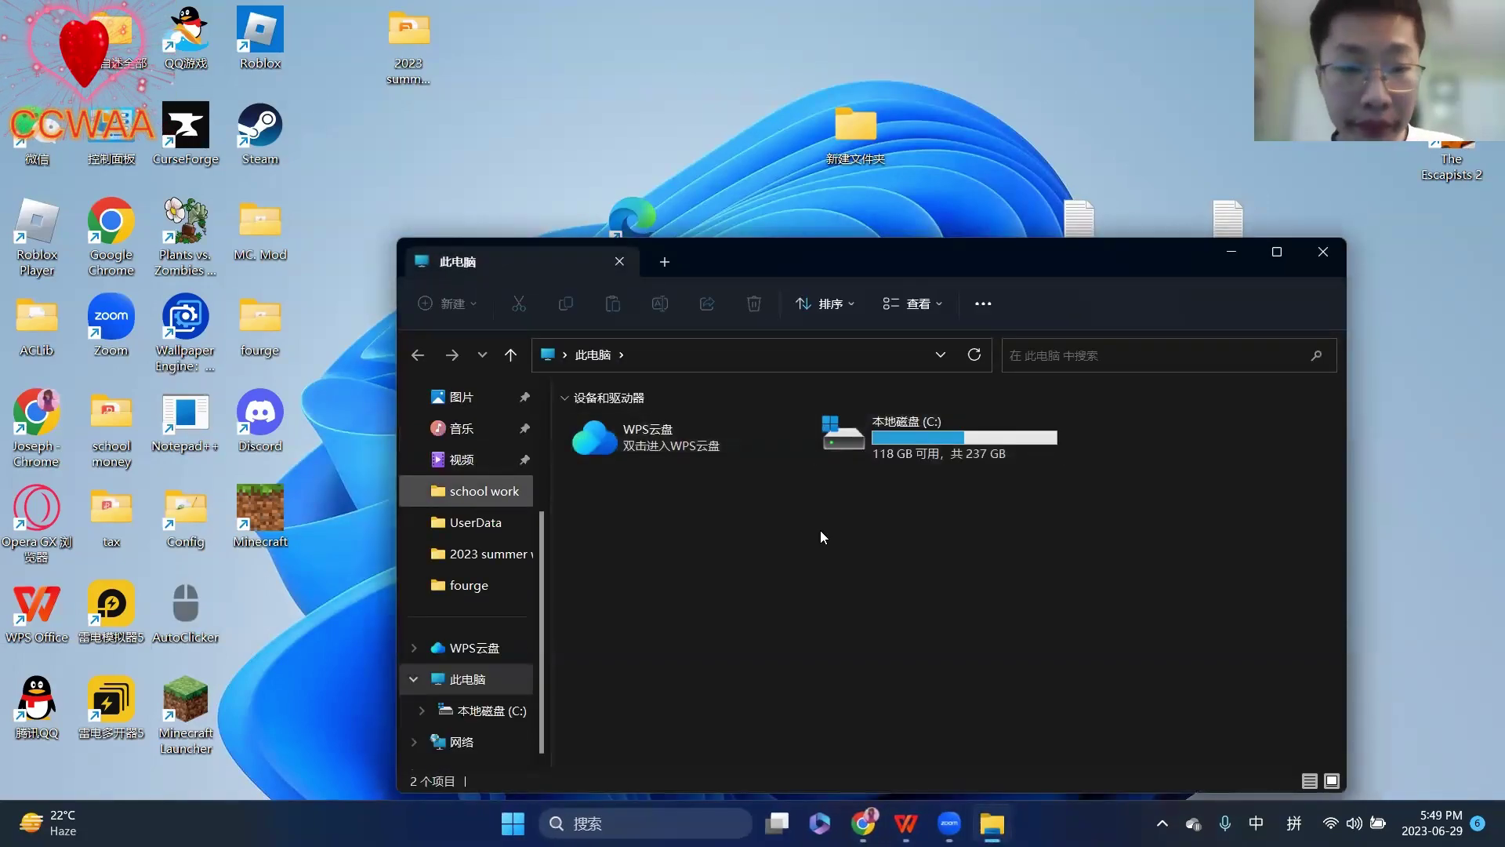
double_click(997, 423)
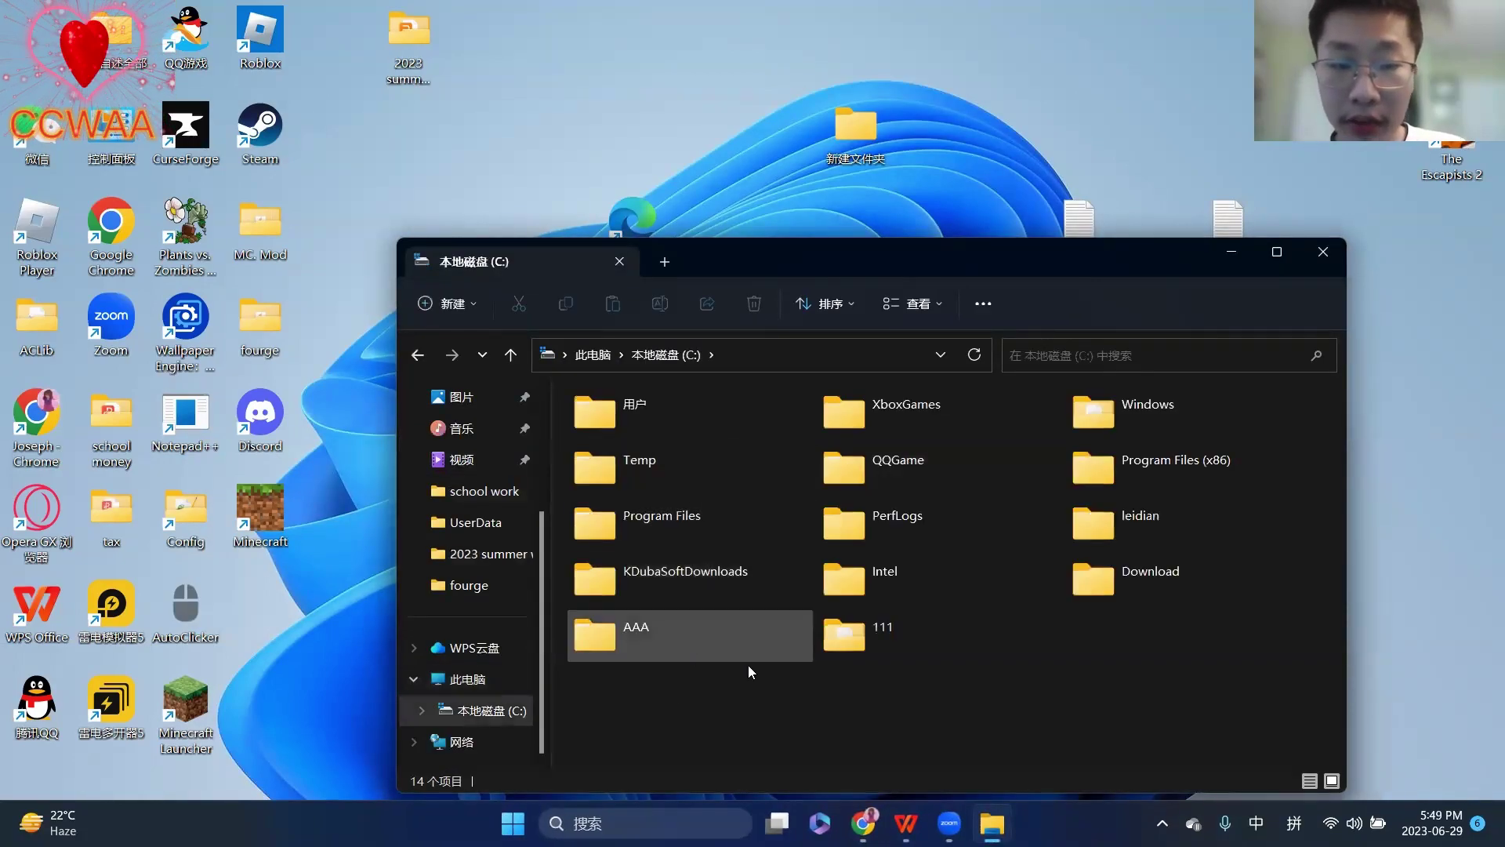
double_click(729, 651)
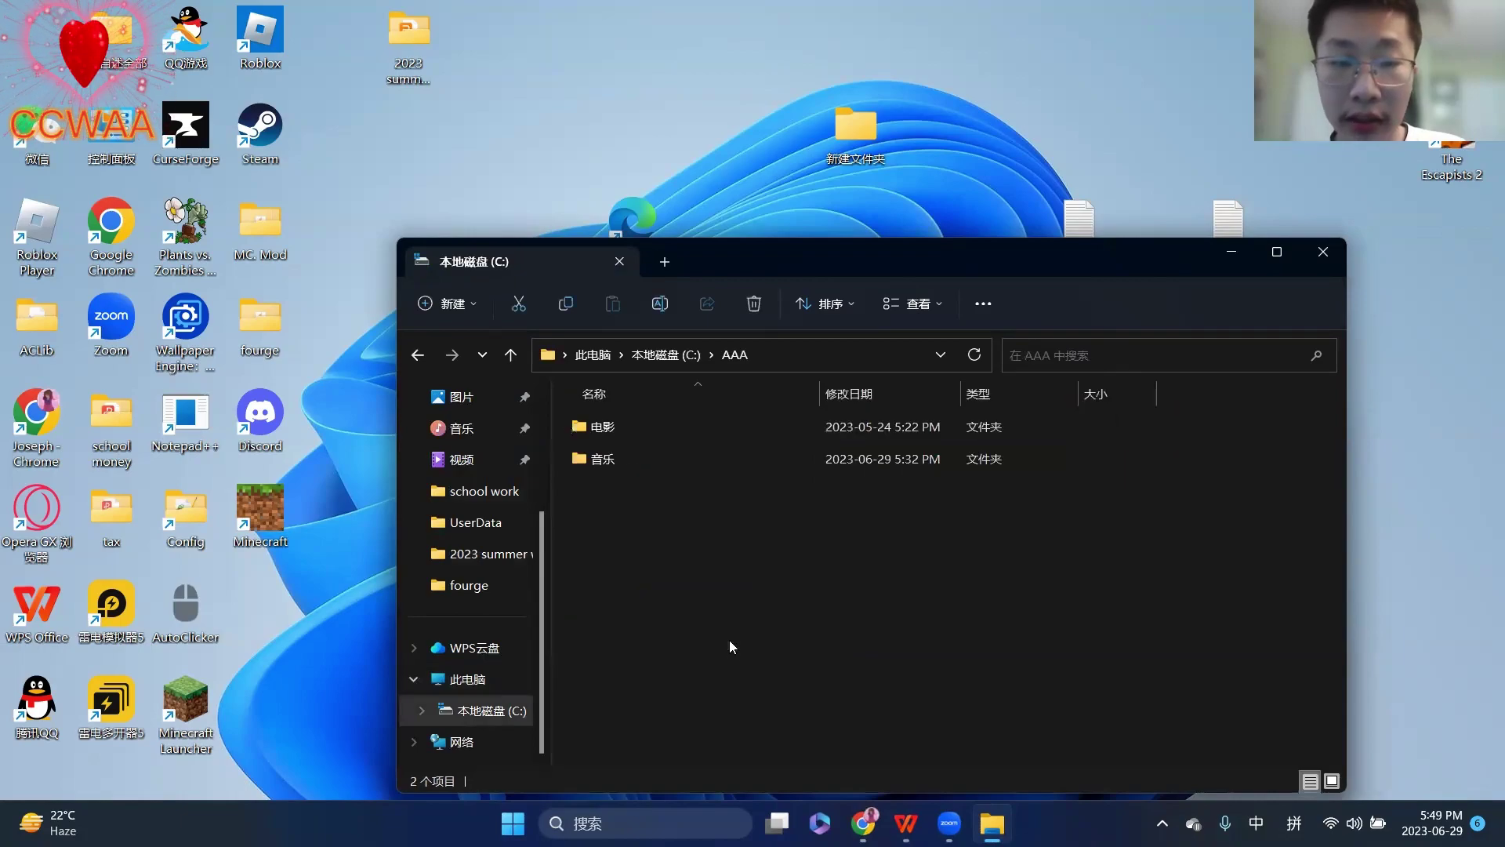
click(415, 357)
double_click(933, 616)
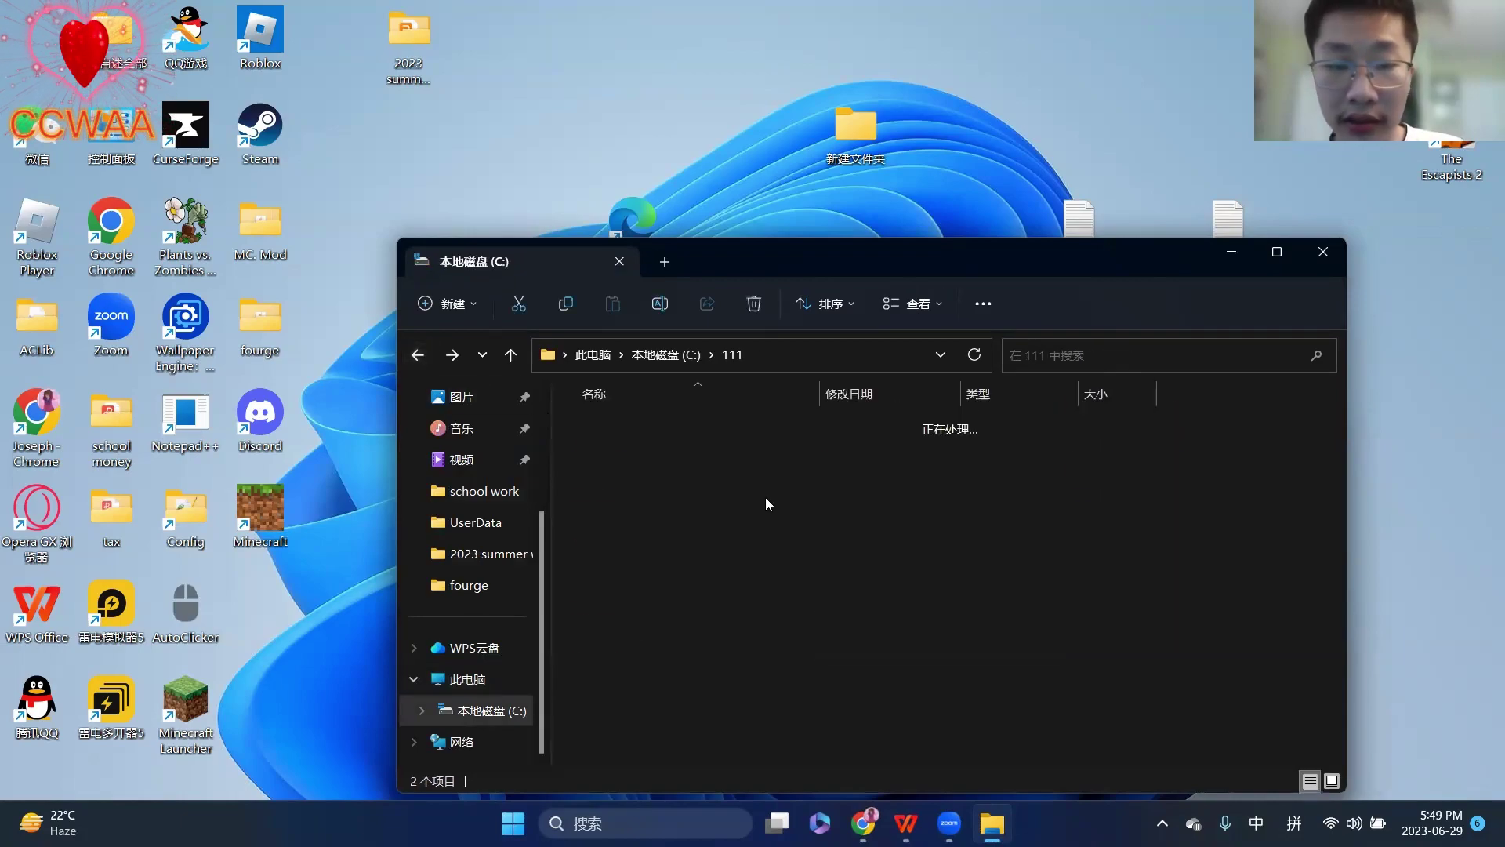
double_click(620, 431)
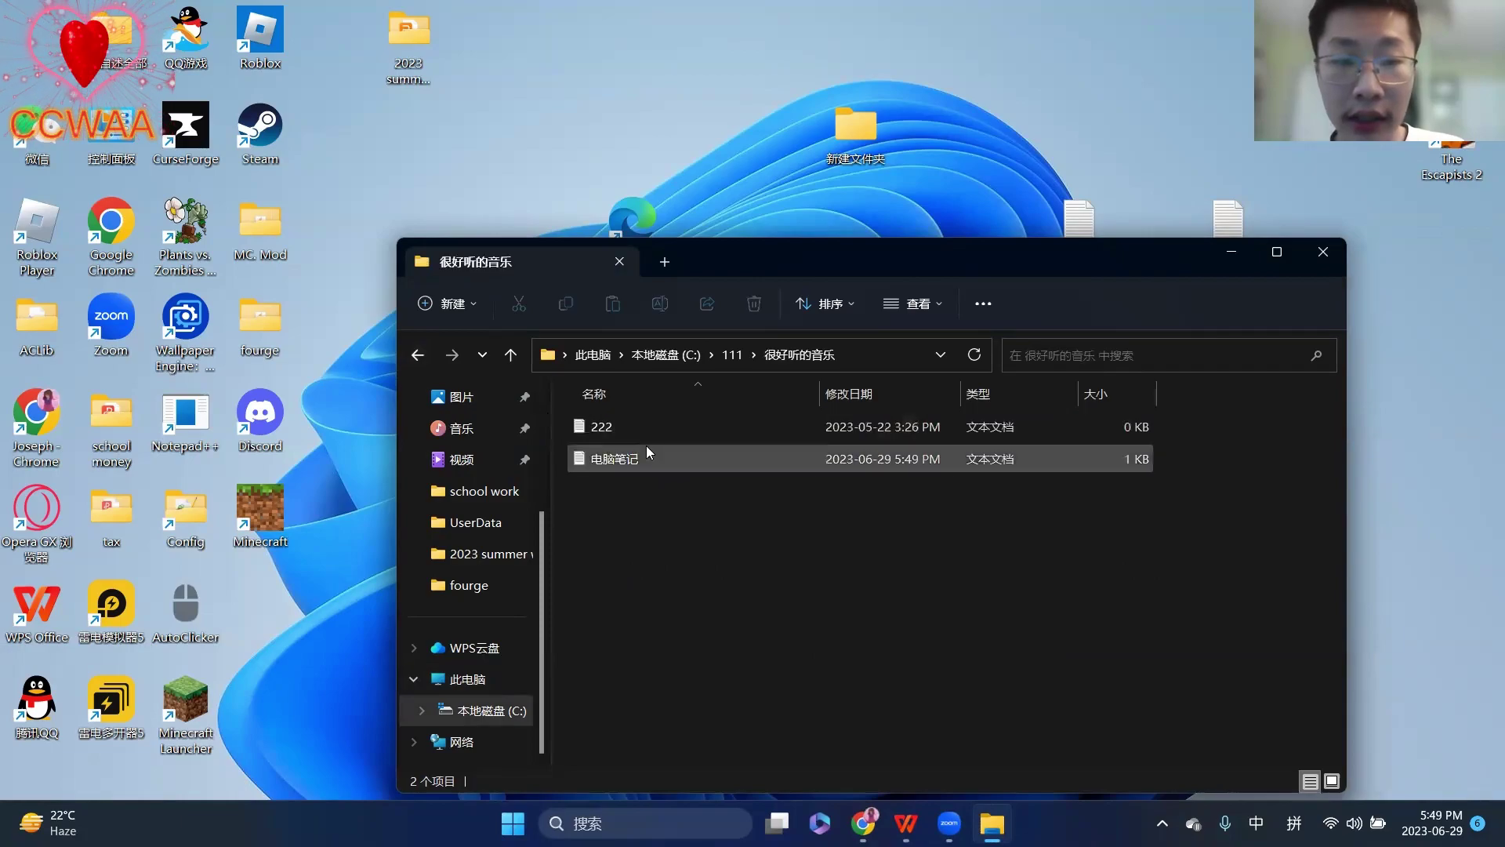
double_click(649, 461)
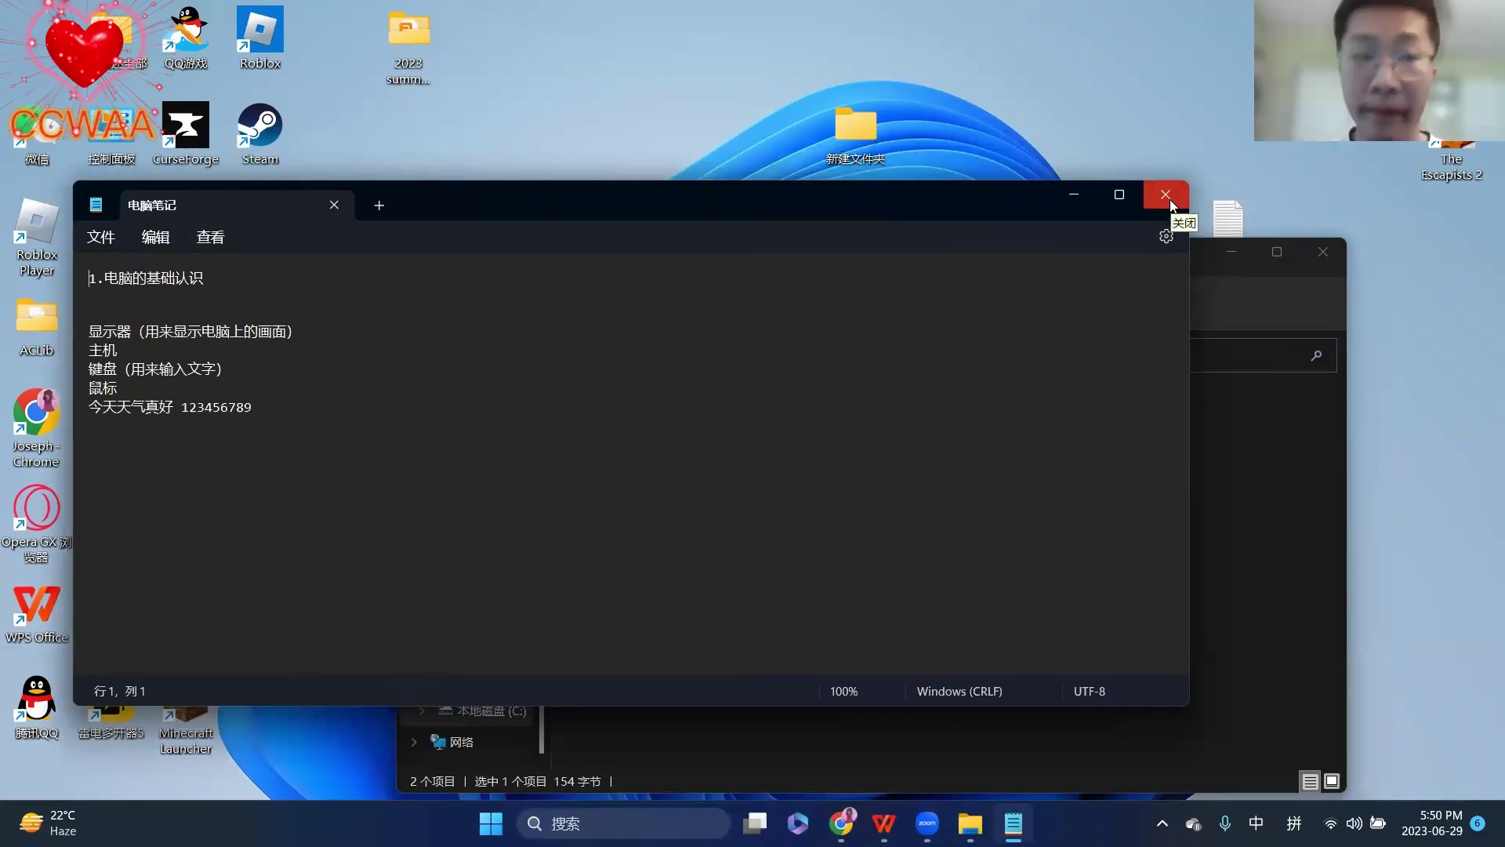
- Close Notepad, rename 电脑笔记 in 很好听的音乐 to 222笔记, and close Explorer
click(1168, 196)
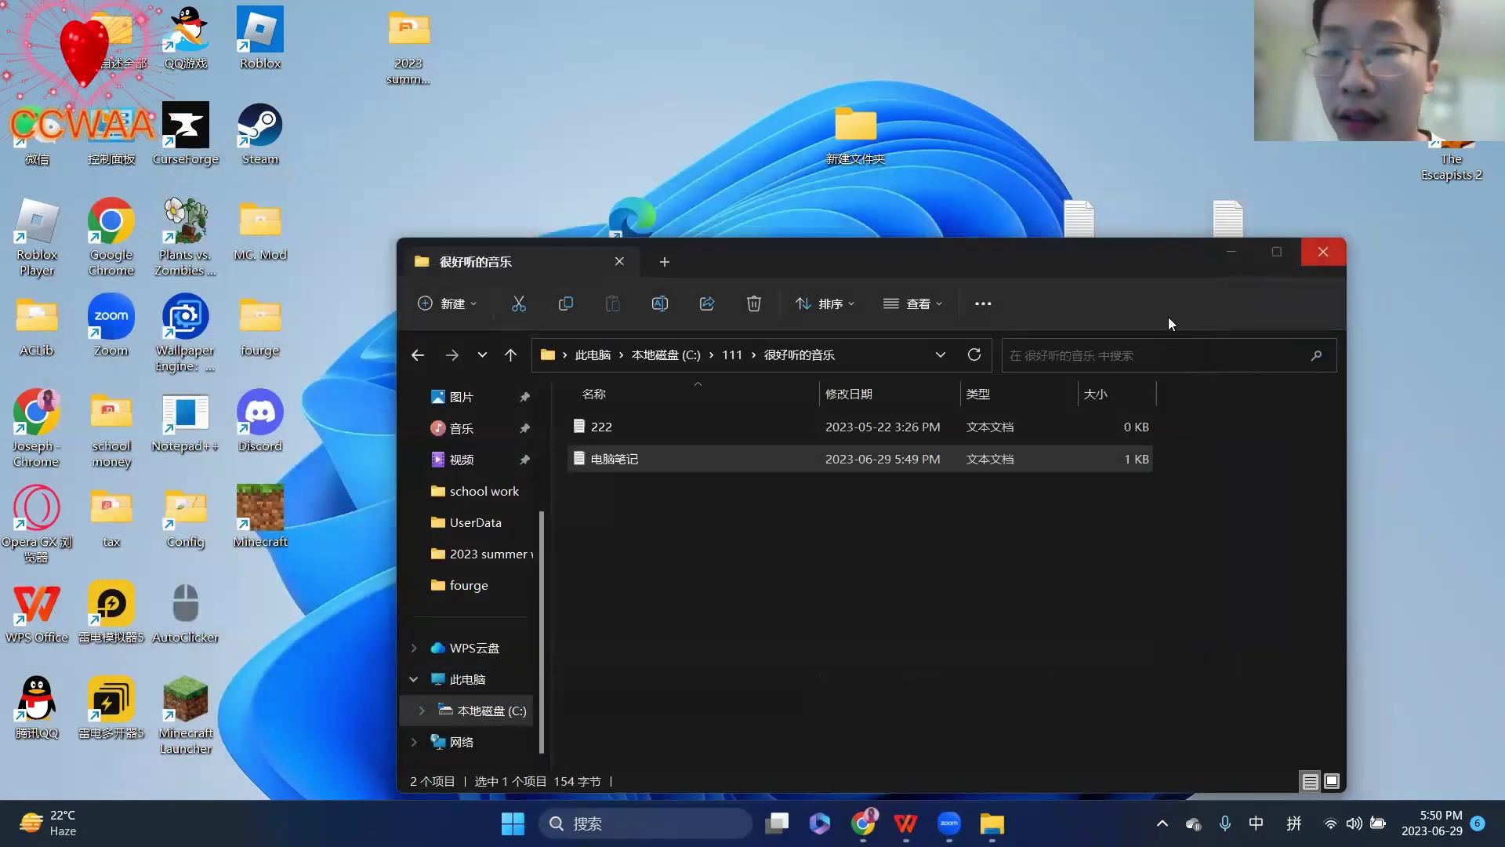
click(595, 465)
right_click(596, 463)
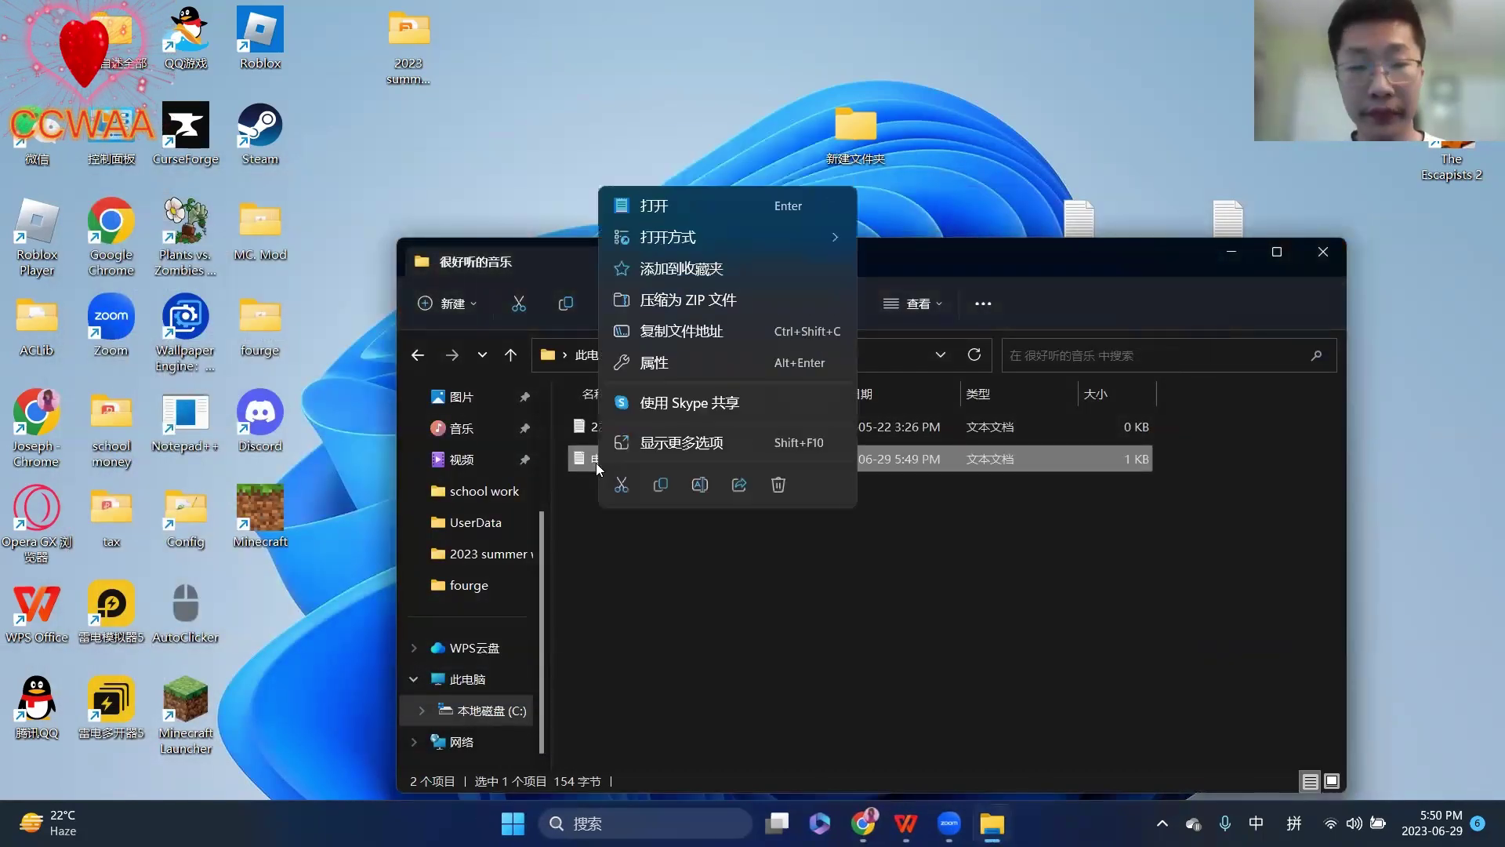
click(700, 485)
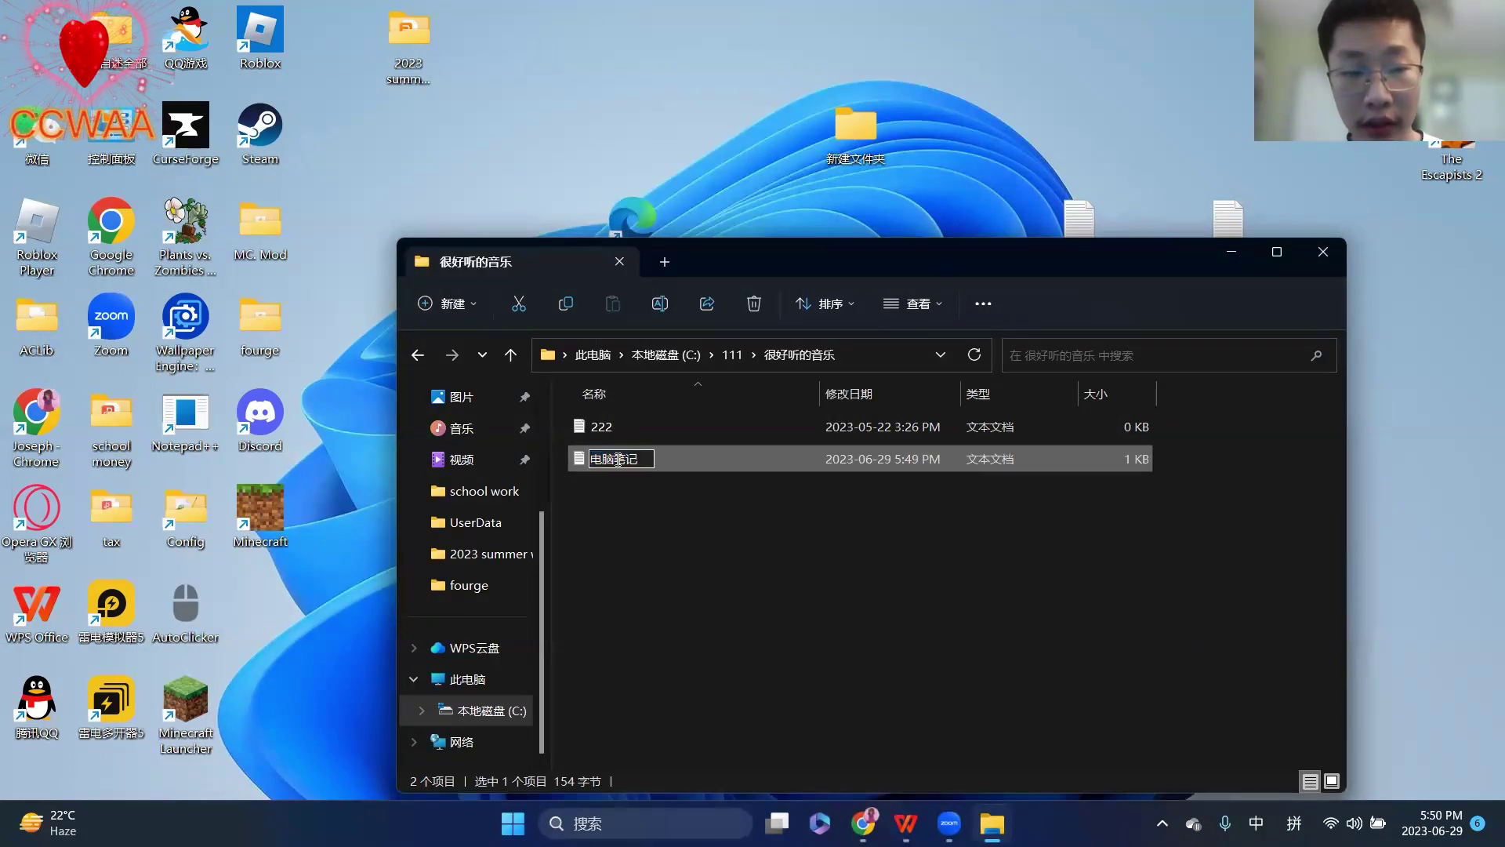
key(BackSpace)
key(BackSpace)
text(222)
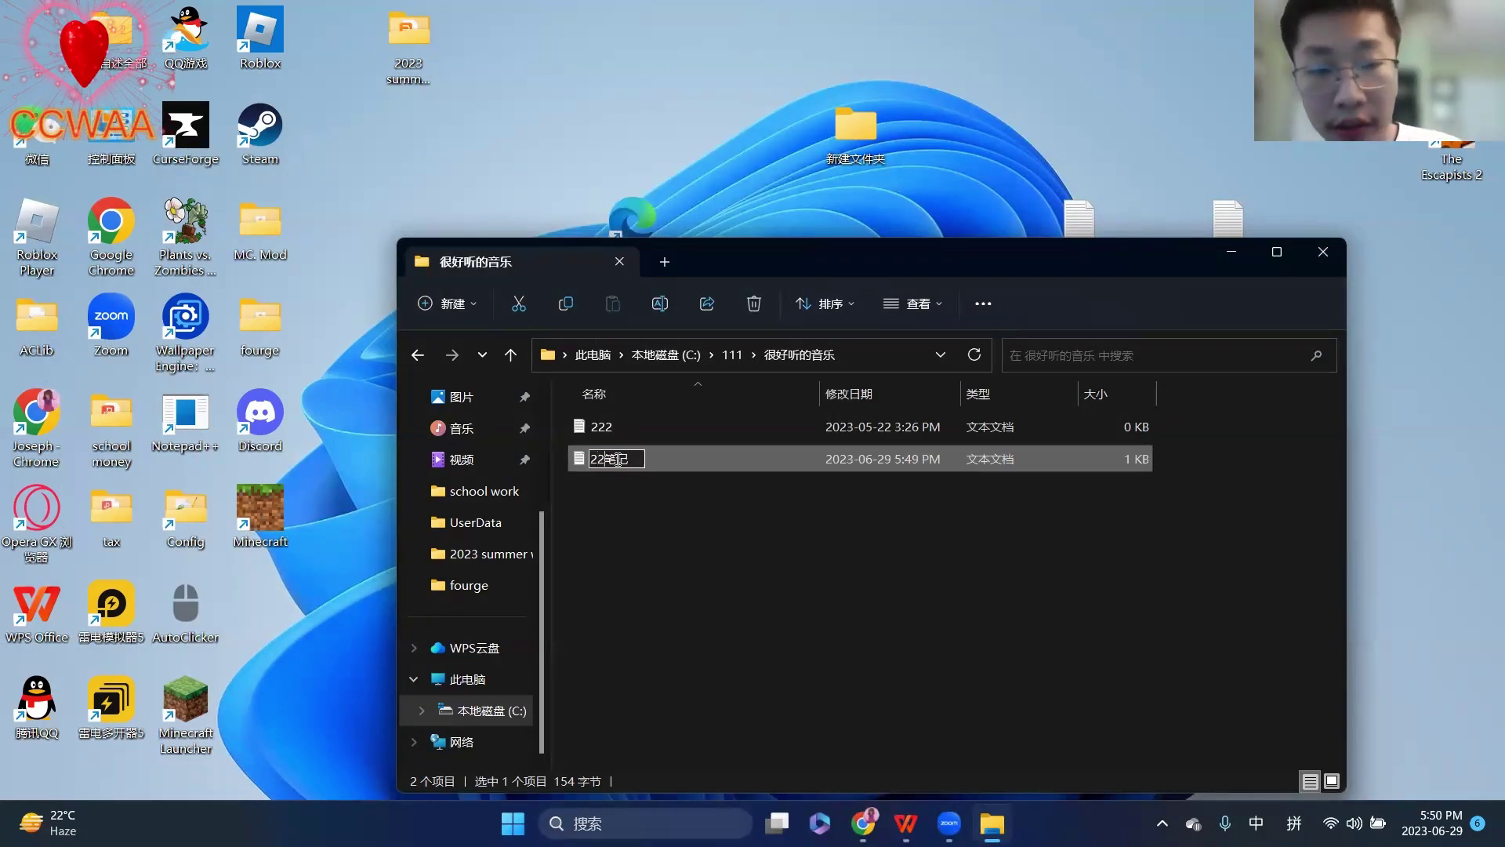
key(Return)
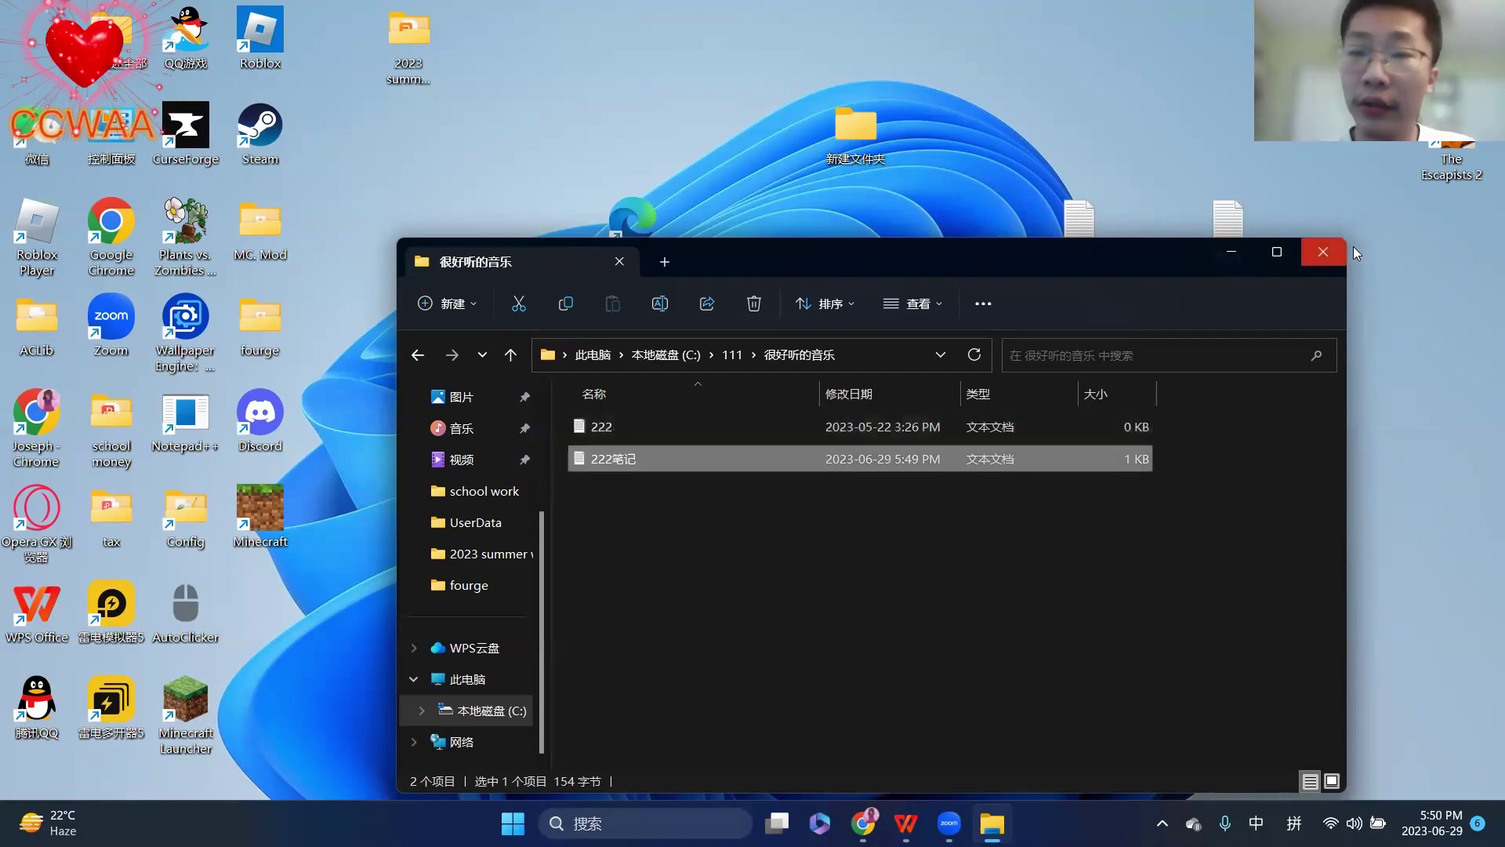
click(1336, 248)
drag(1207, 223, 1157, 236)
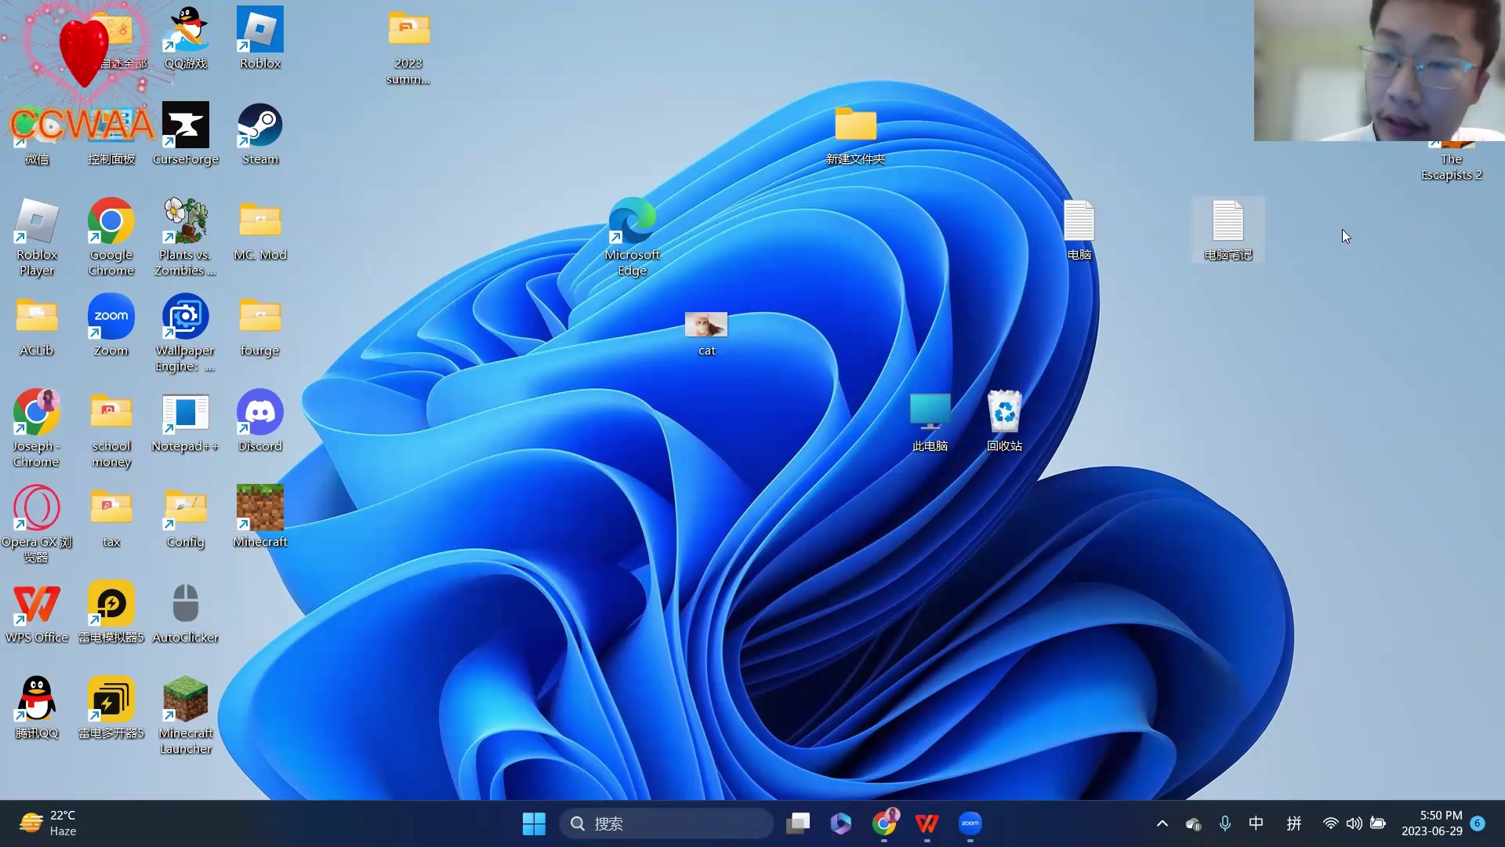
- Open the desktop 电脑笔记 note and add a 邮箱 line with an e-mail address and a 密码 line
double_click(1245, 234)
click(350, 412)
key(Return)
key(Return)
key(Return)
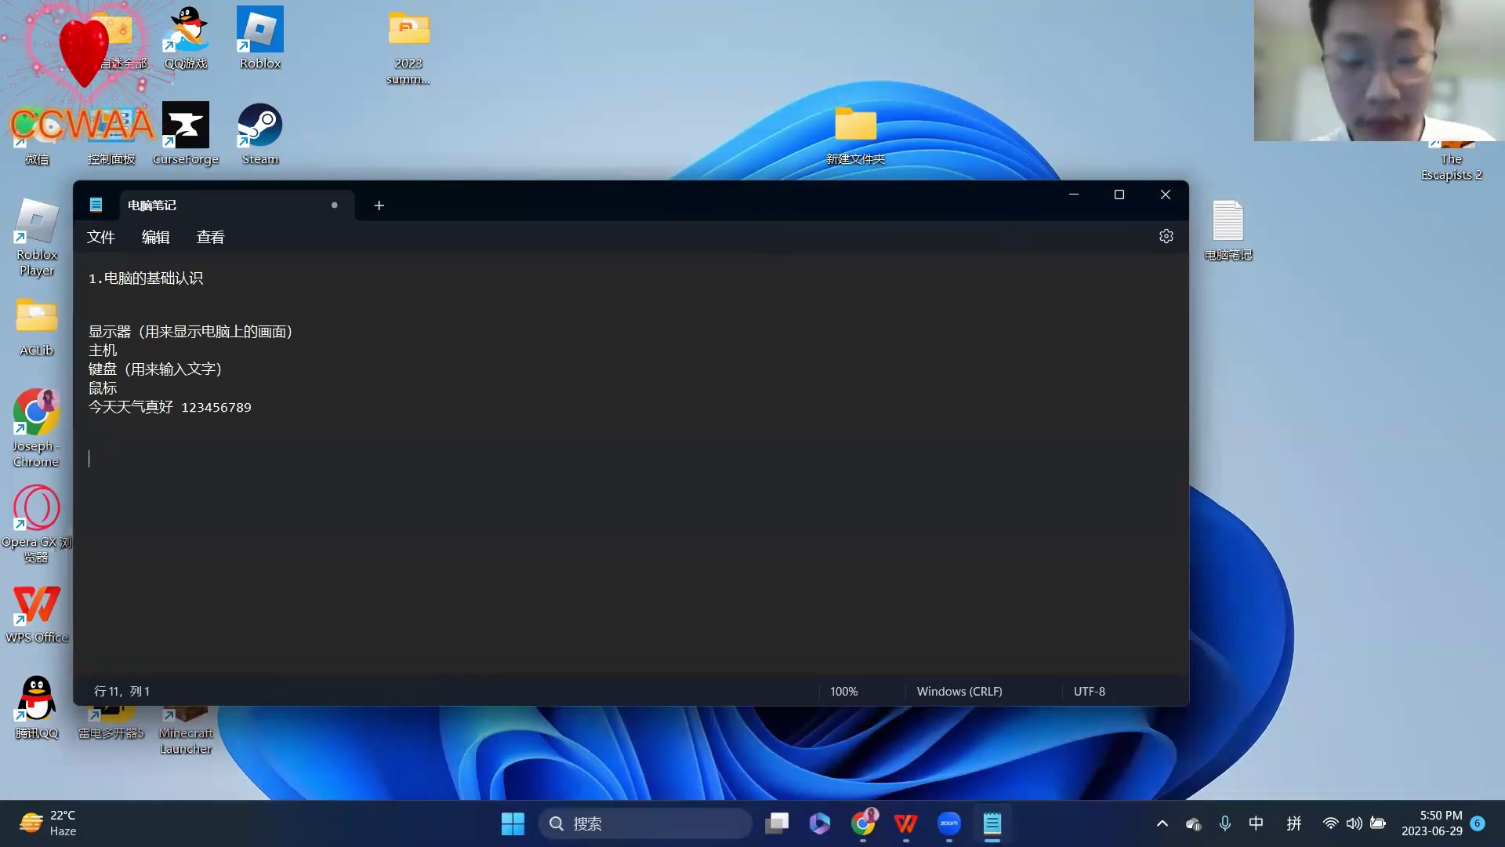
text(youx)
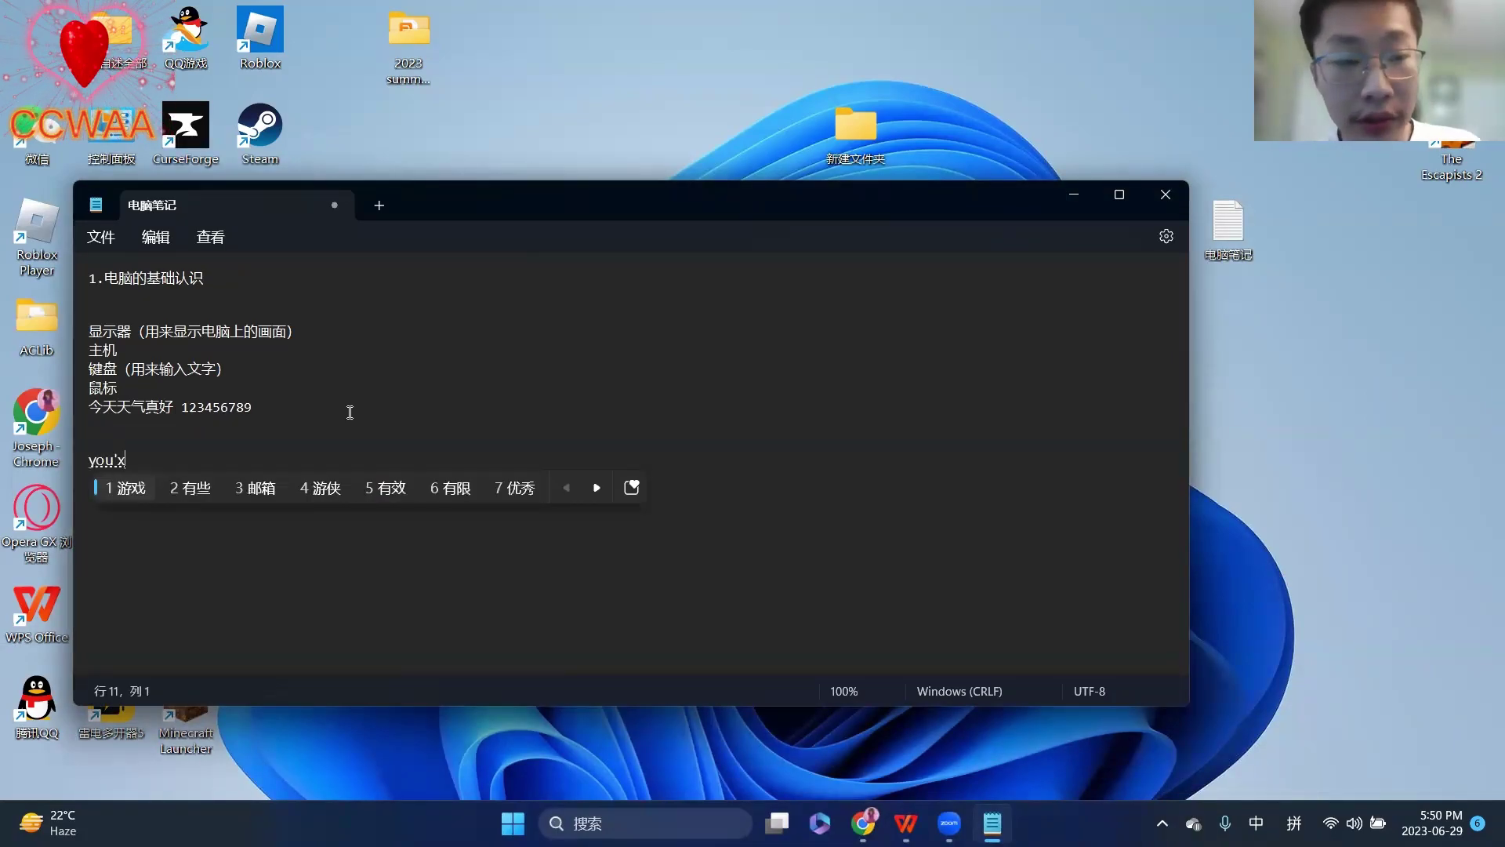
text(3)
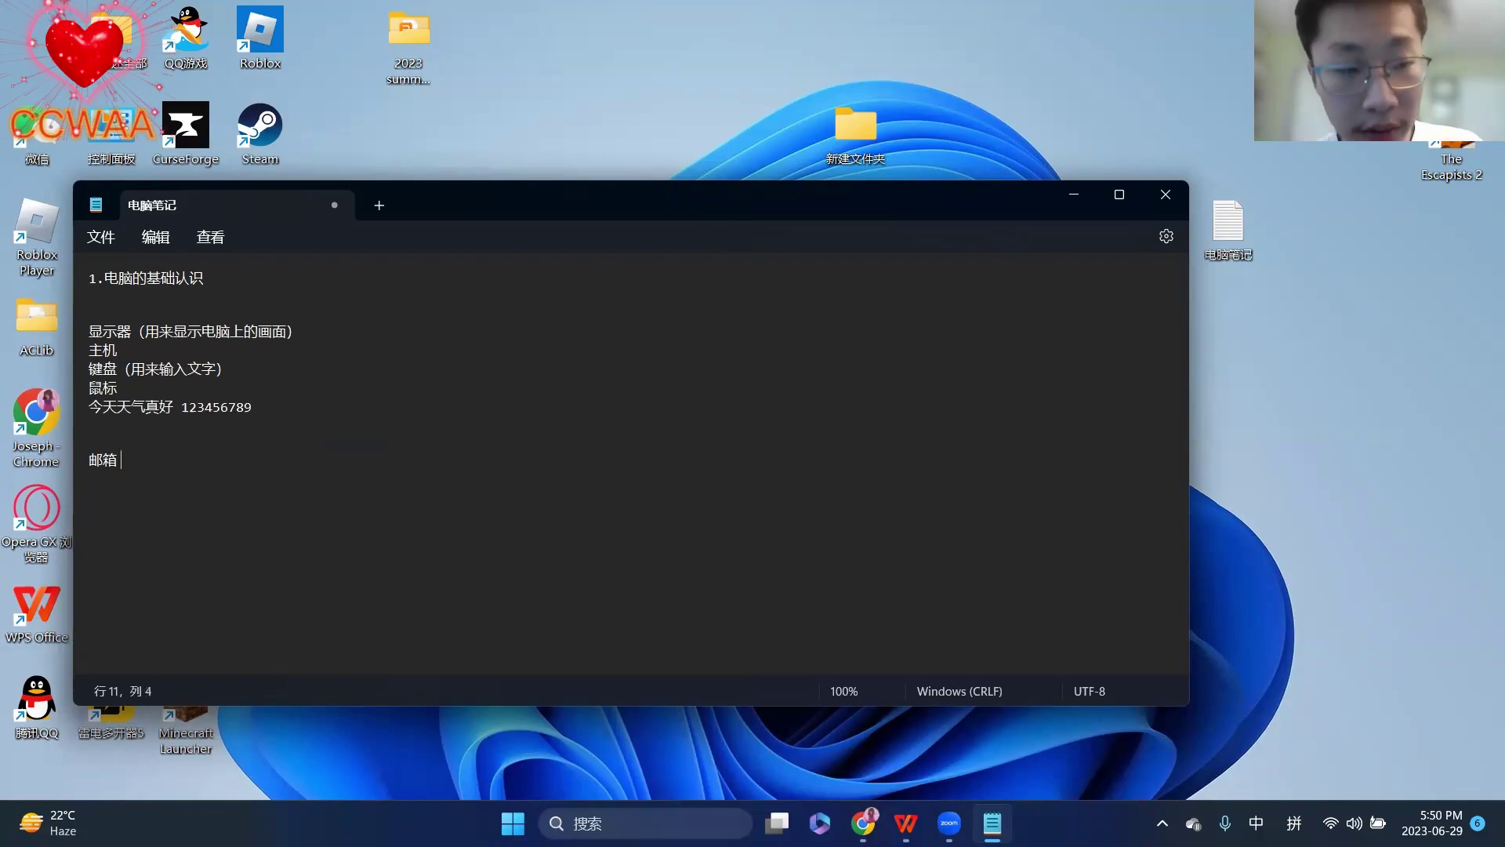
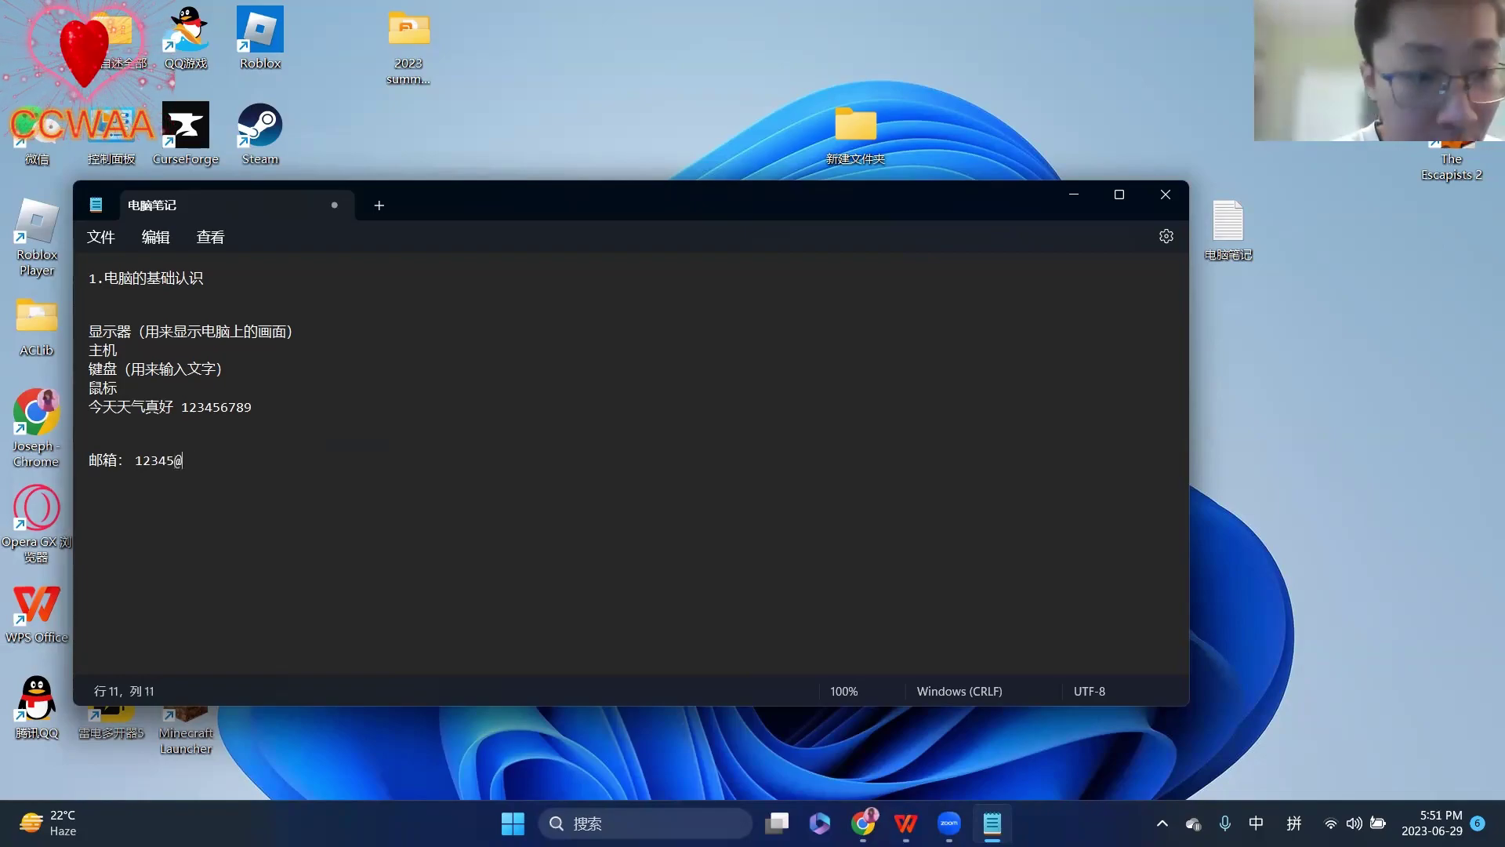
key(Return)
key(Return)
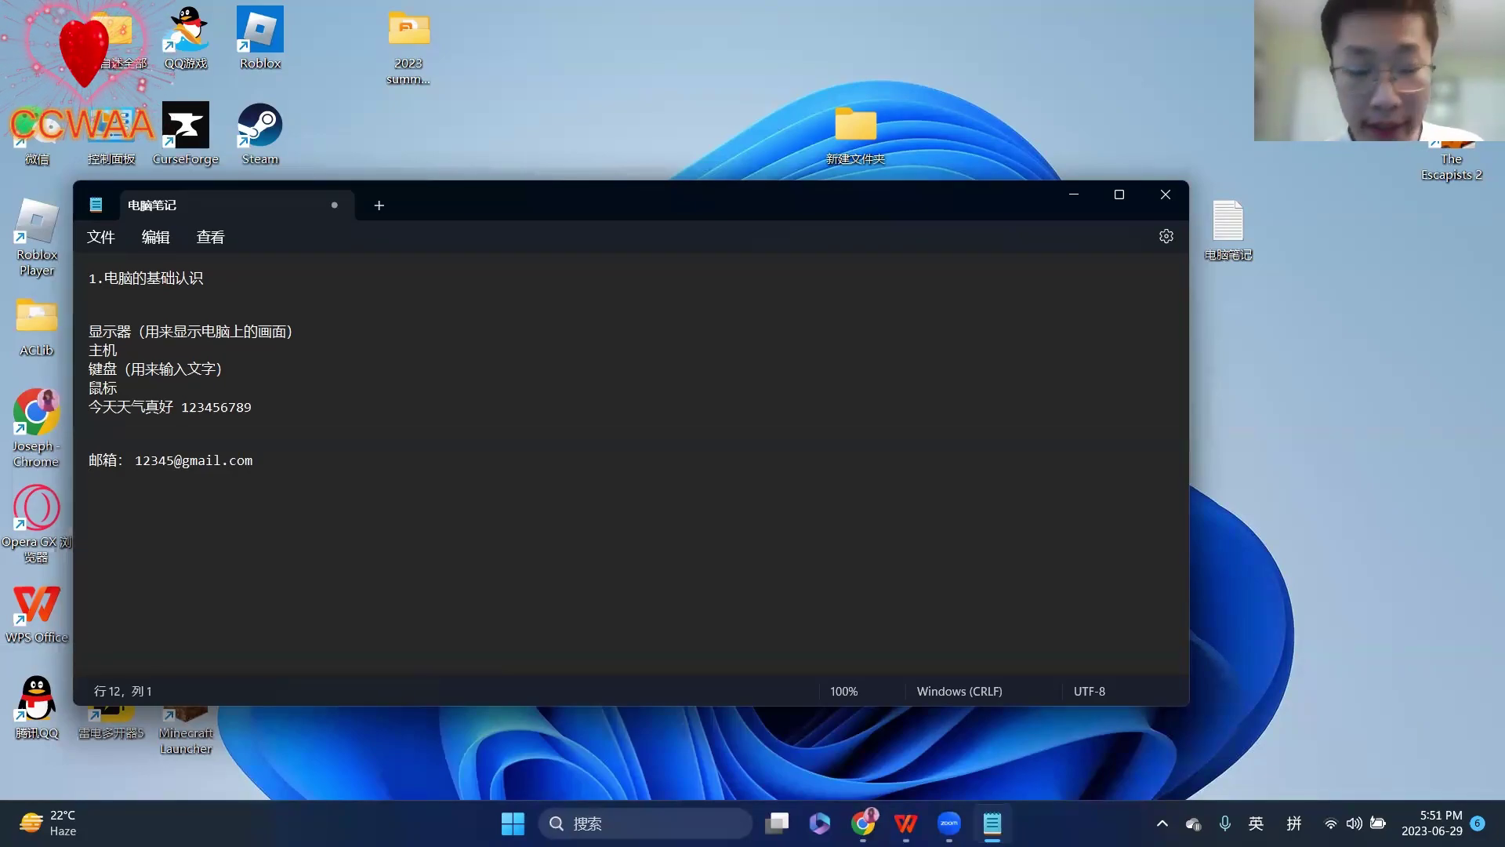
text(密码： 54321)
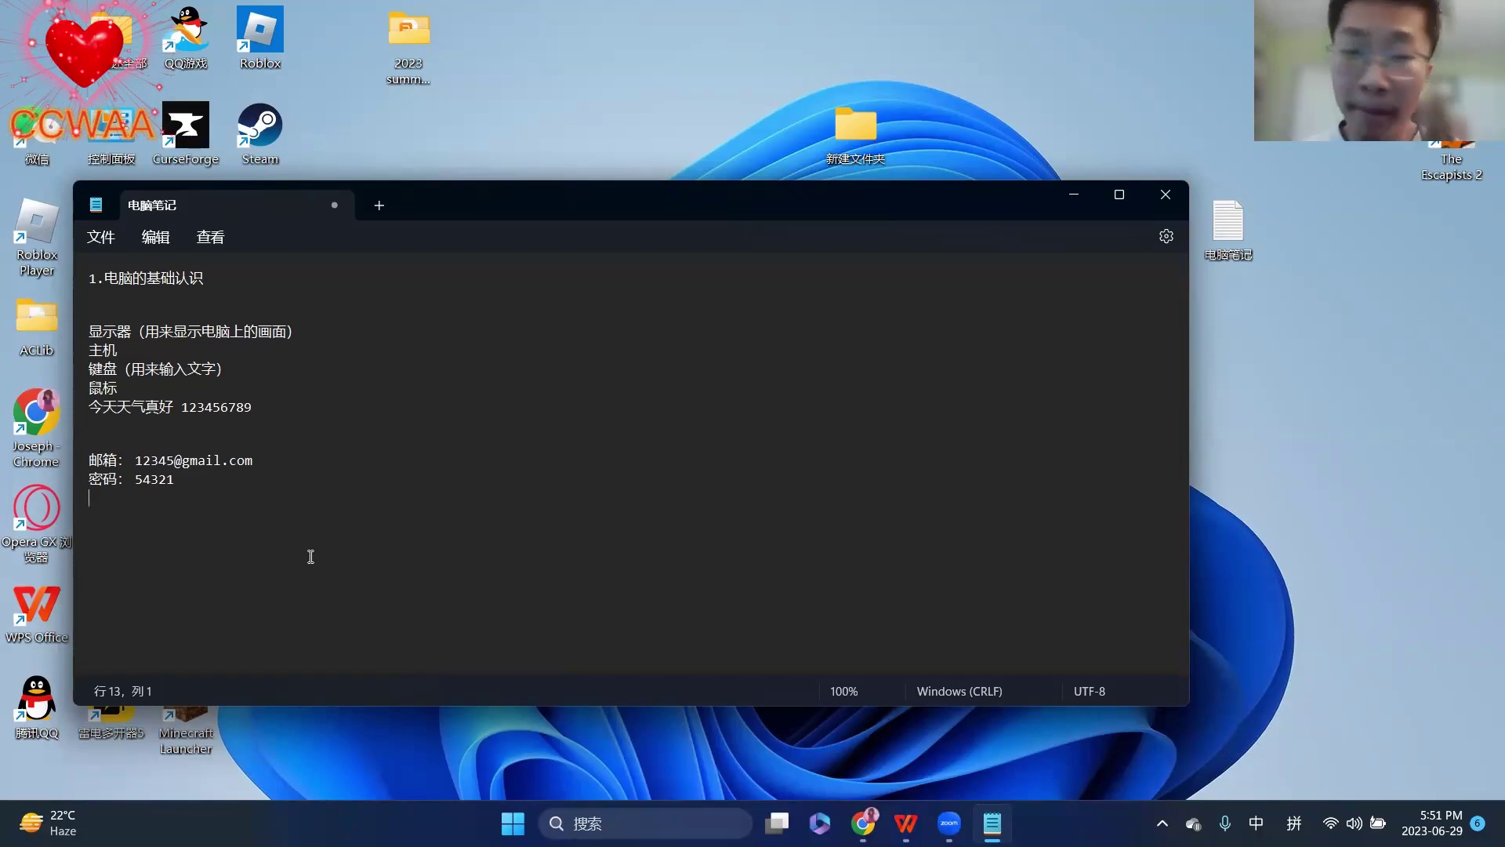
- Save the edited notes with File > Save and close Notepad
click(91, 240)
click(127, 371)
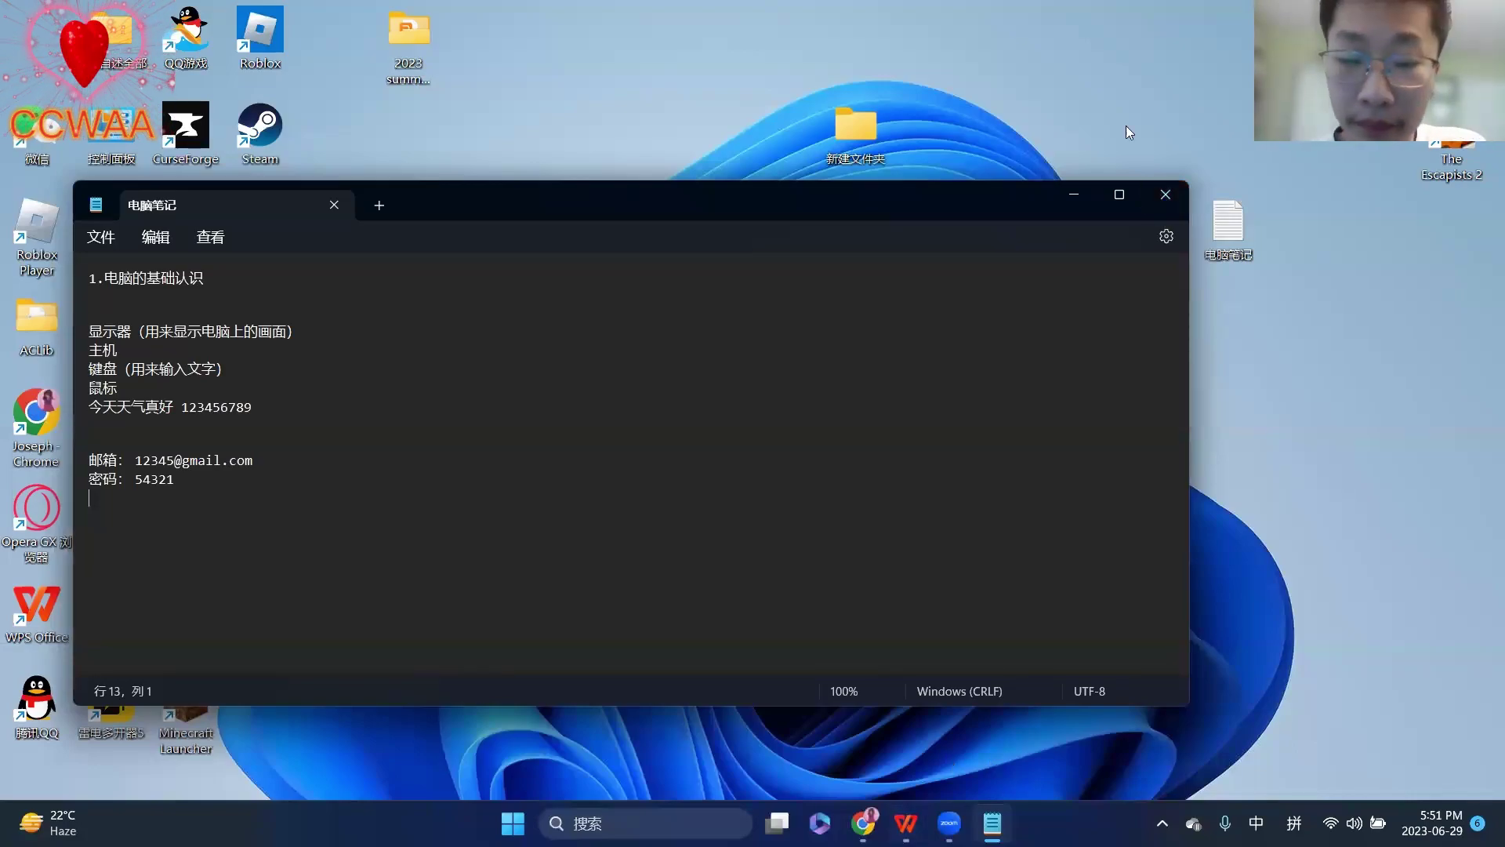
click(1165, 195)
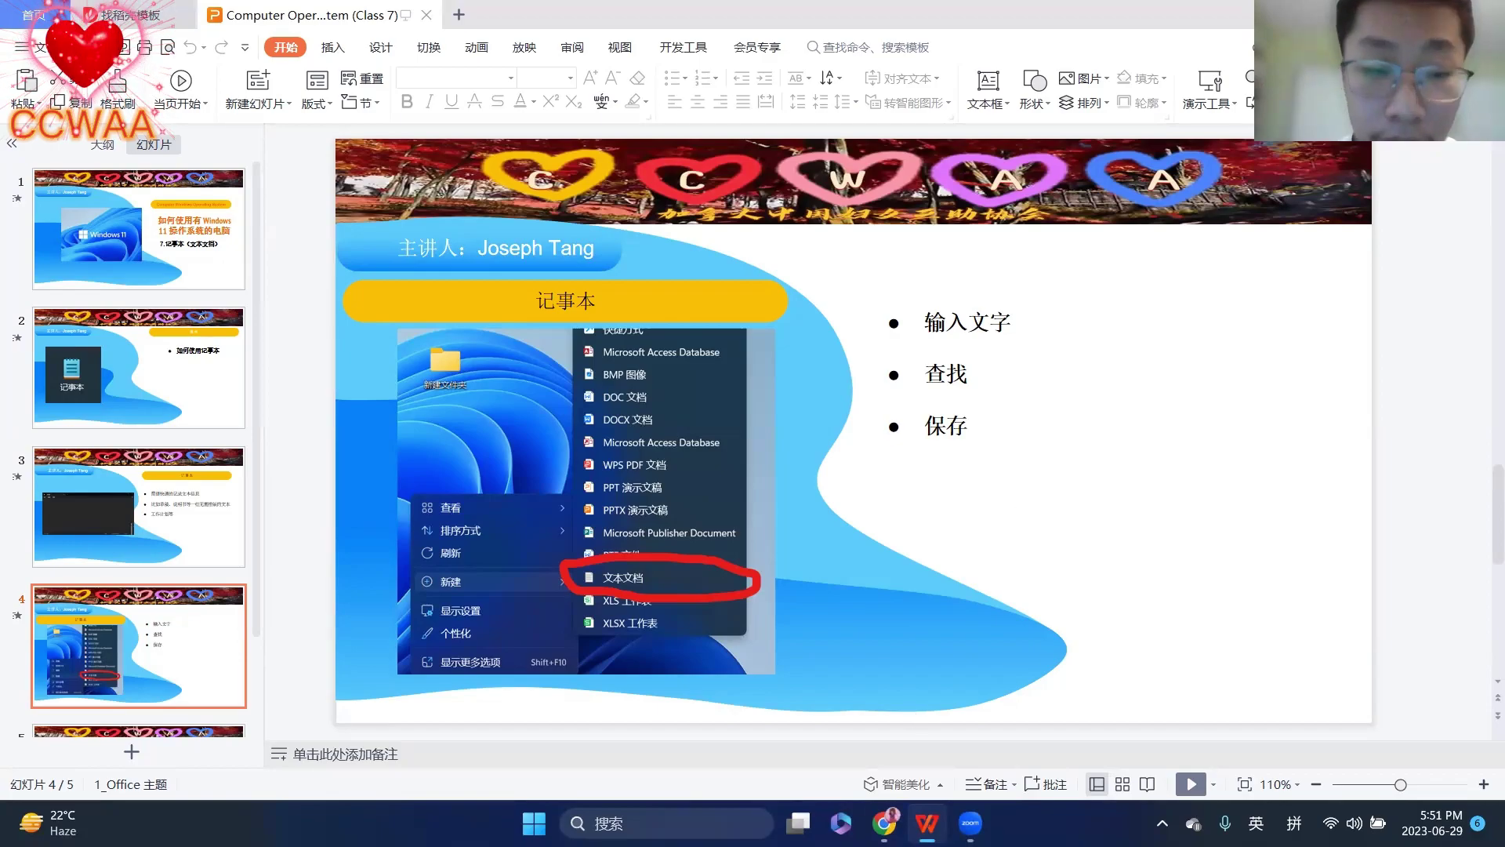
- Reopen 电脑笔记 from the desktop, bring up Edit > Find, and clear the old search term 666
key(super+d)
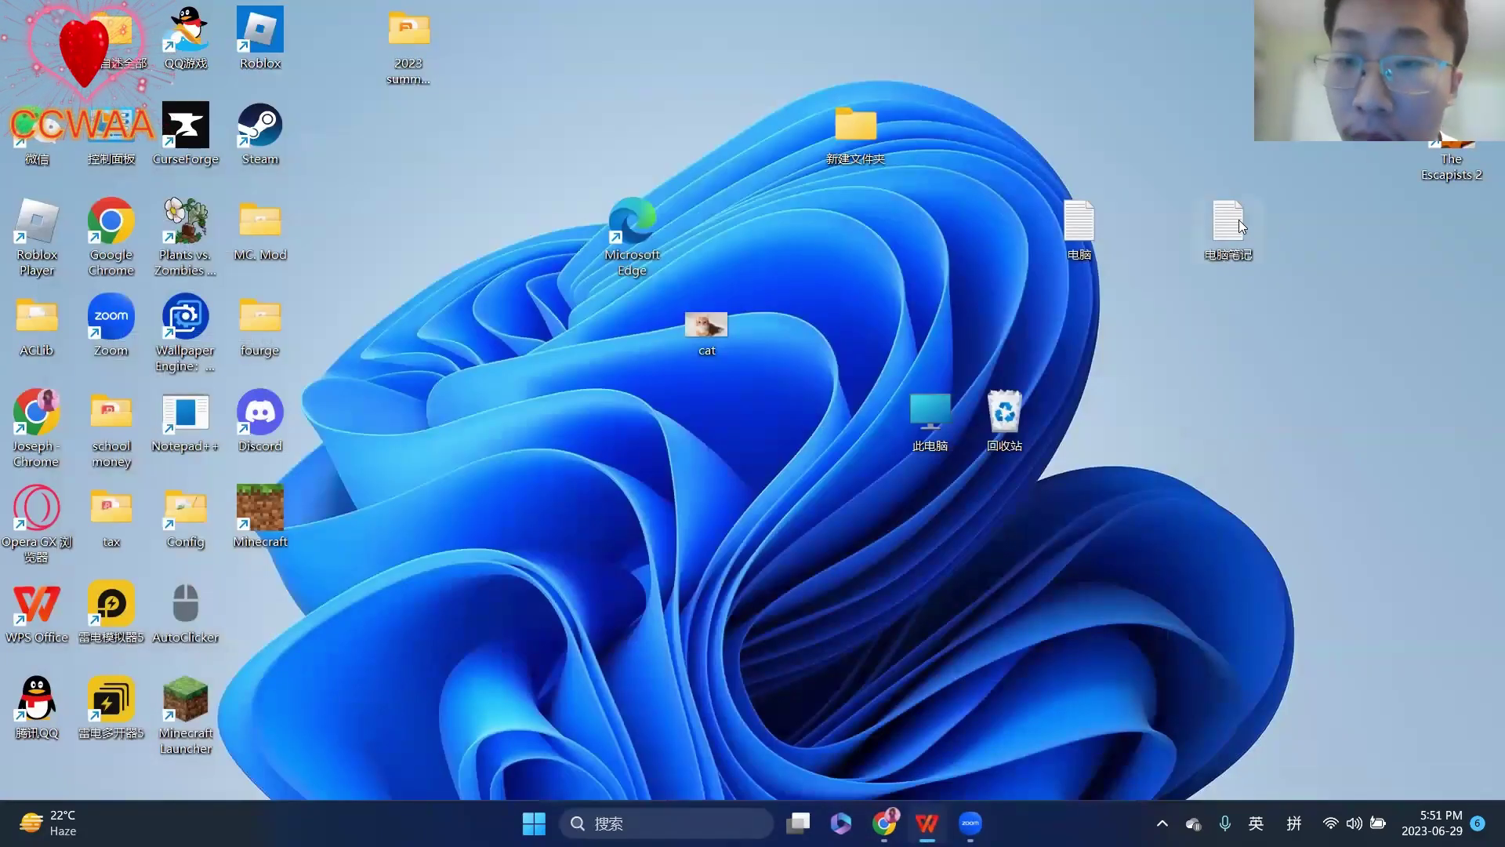
double_click(1226, 232)
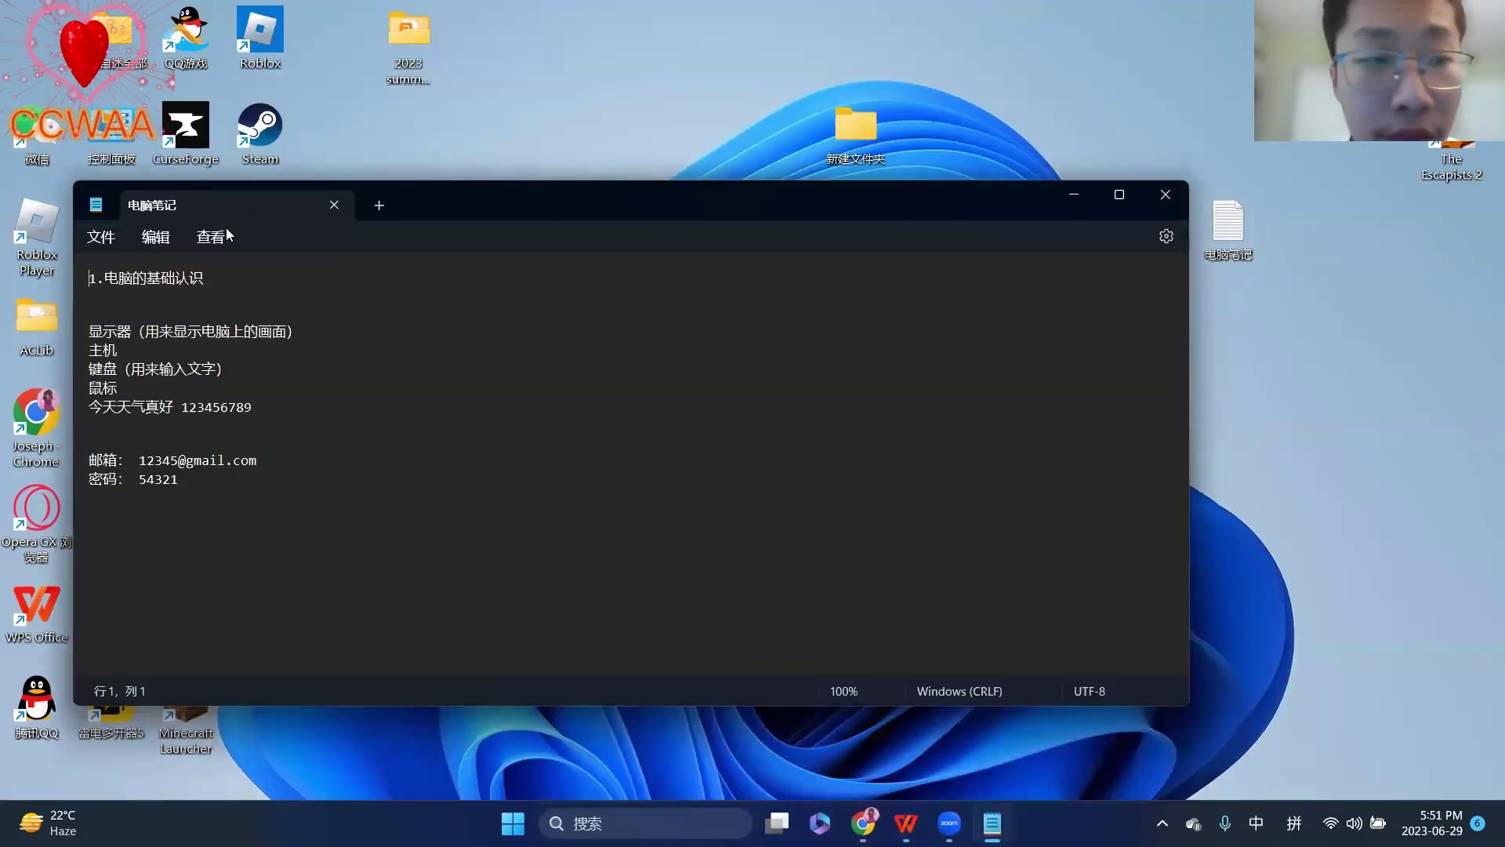
click(266, 461)
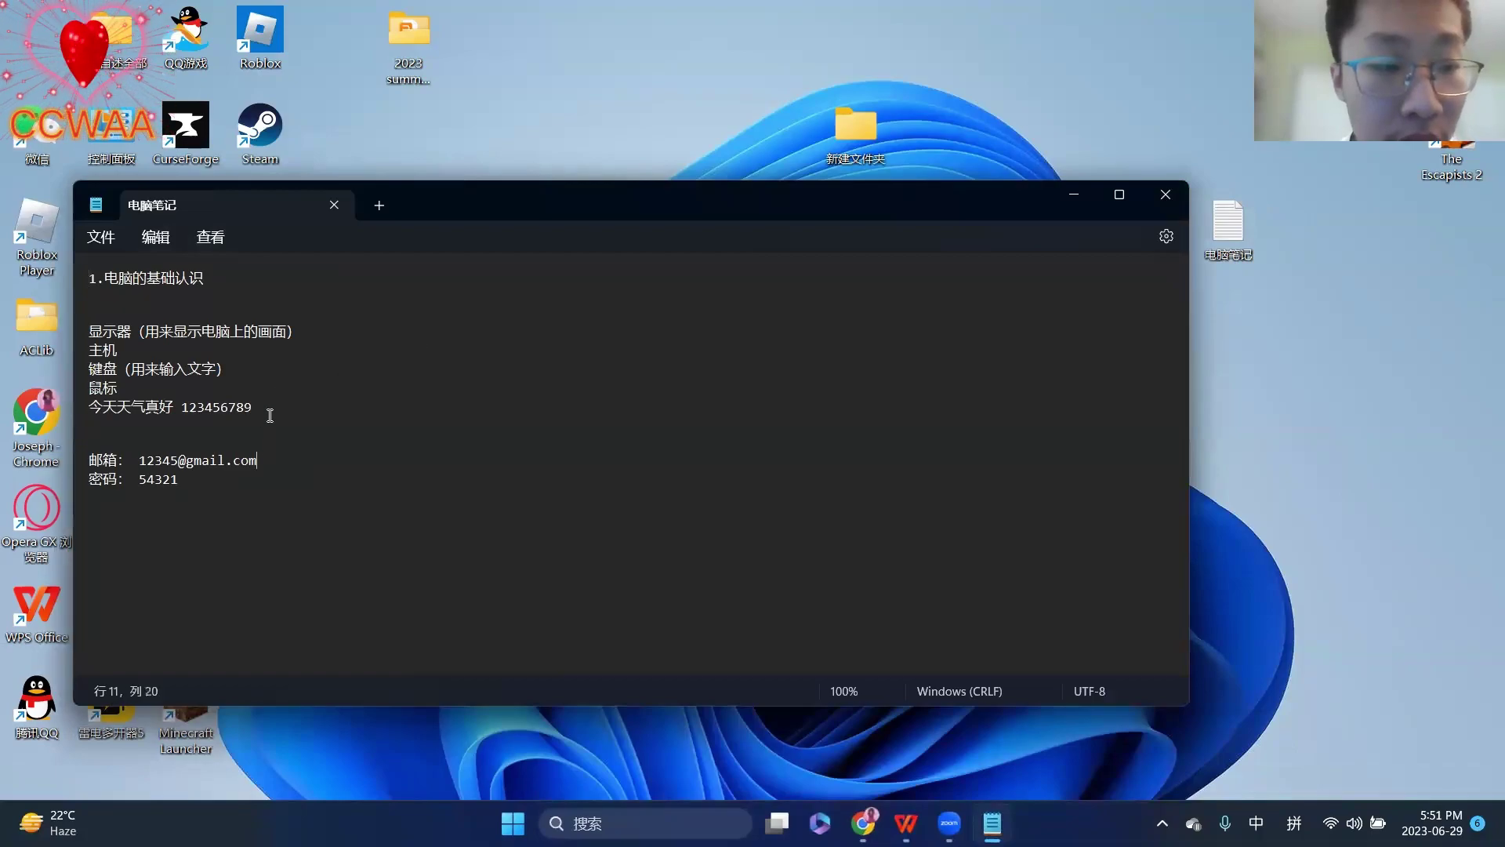
click(144, 245)
click(578, 406)
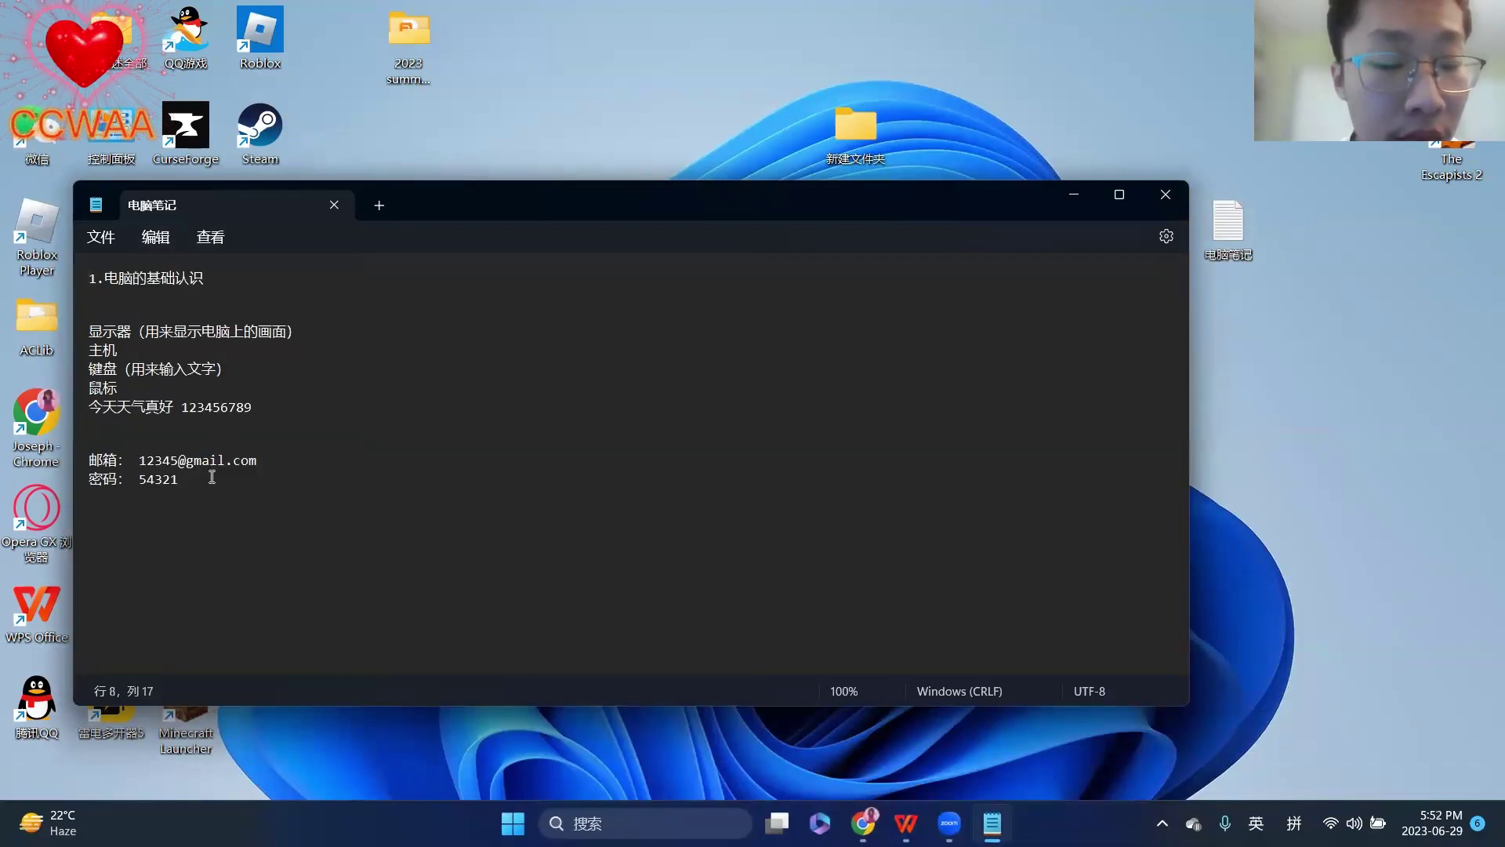
click(157, 238)
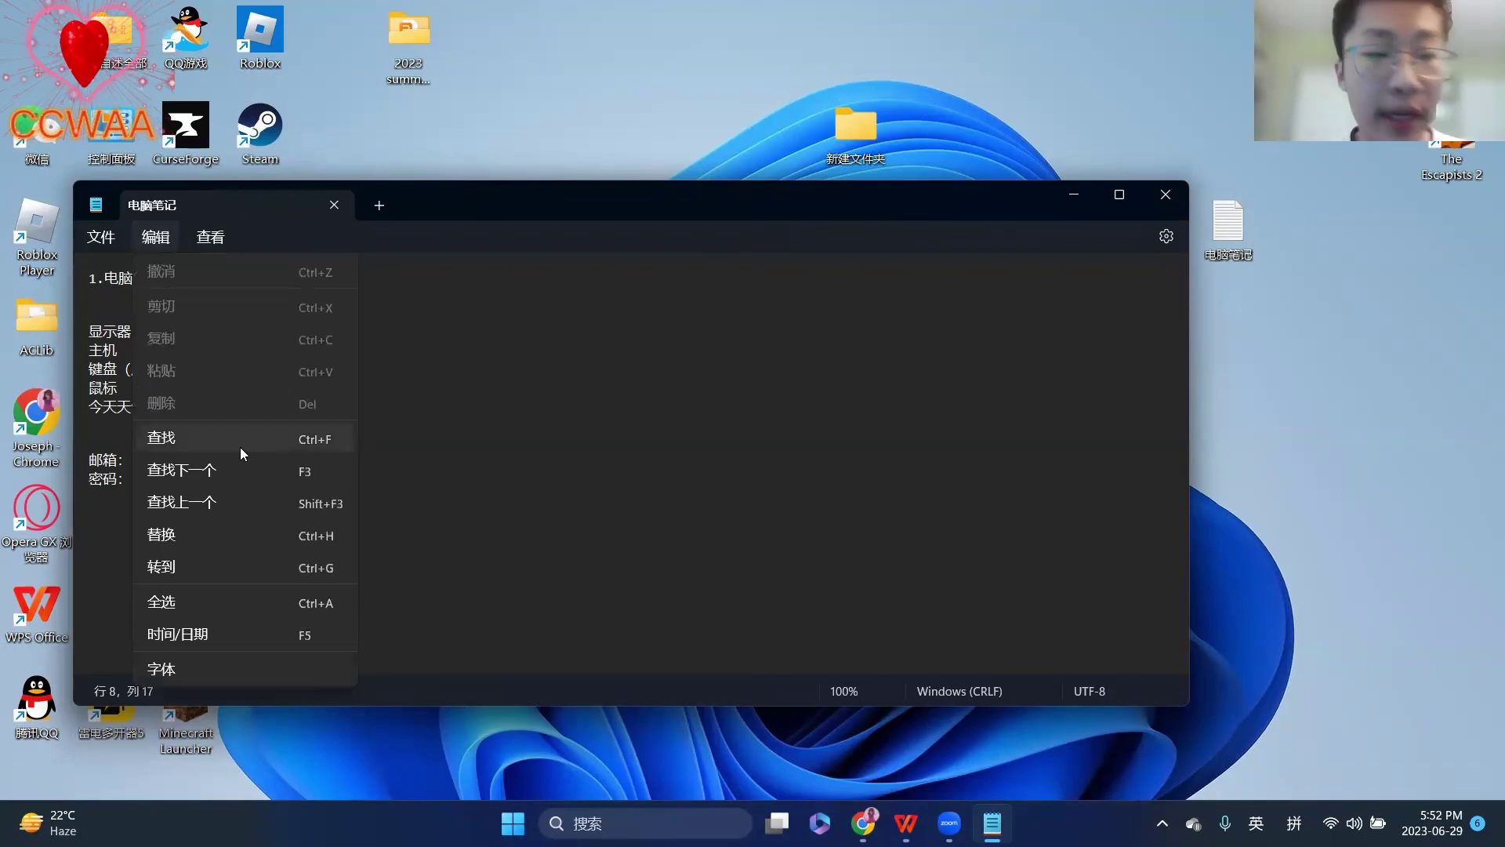
click(240, 444)
key(BackSpace)
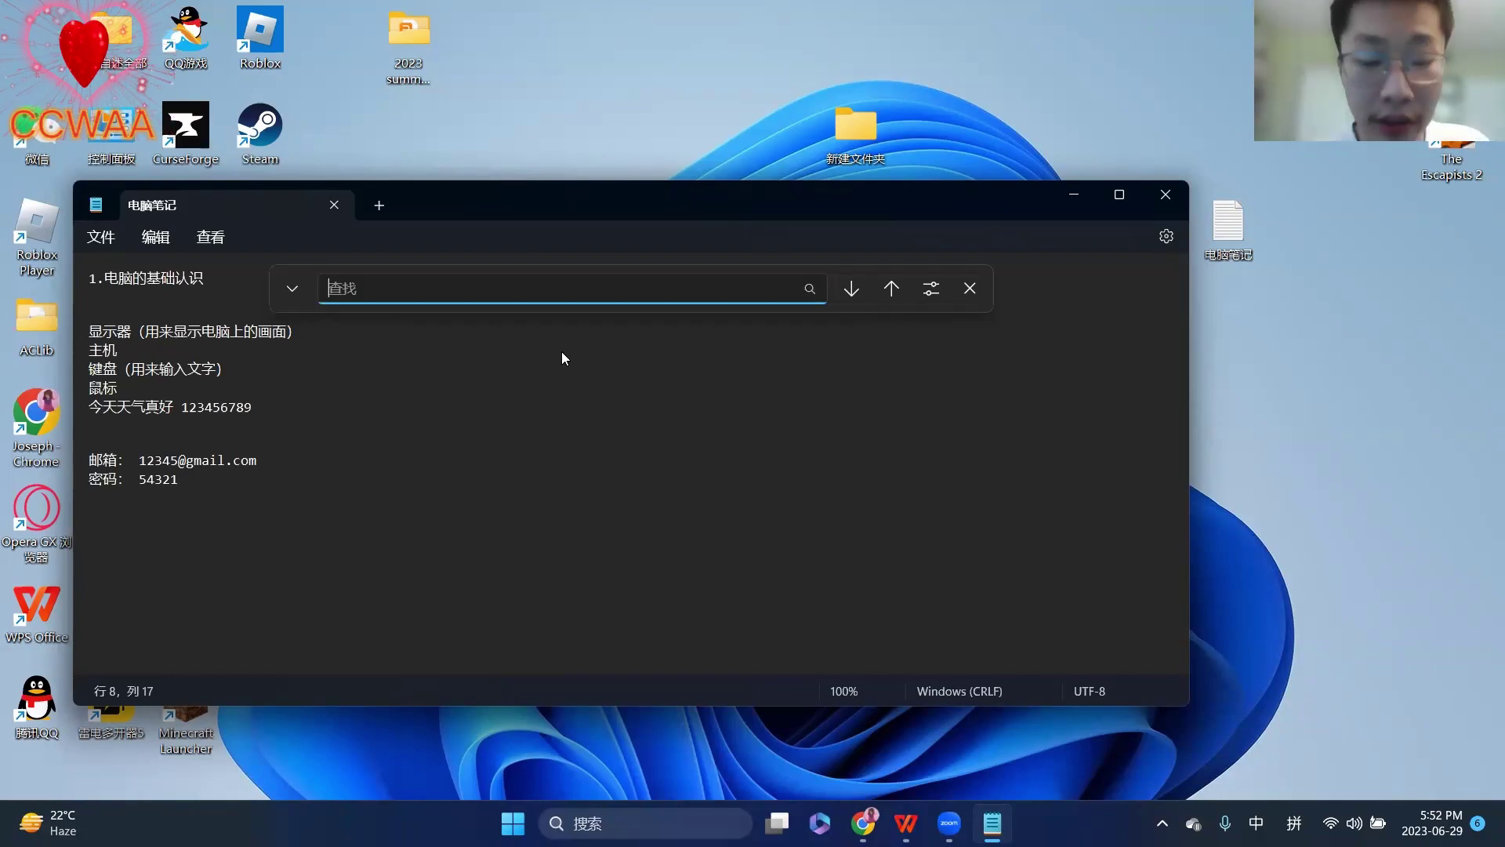
- Search the note for the word 电脑
text(diann)
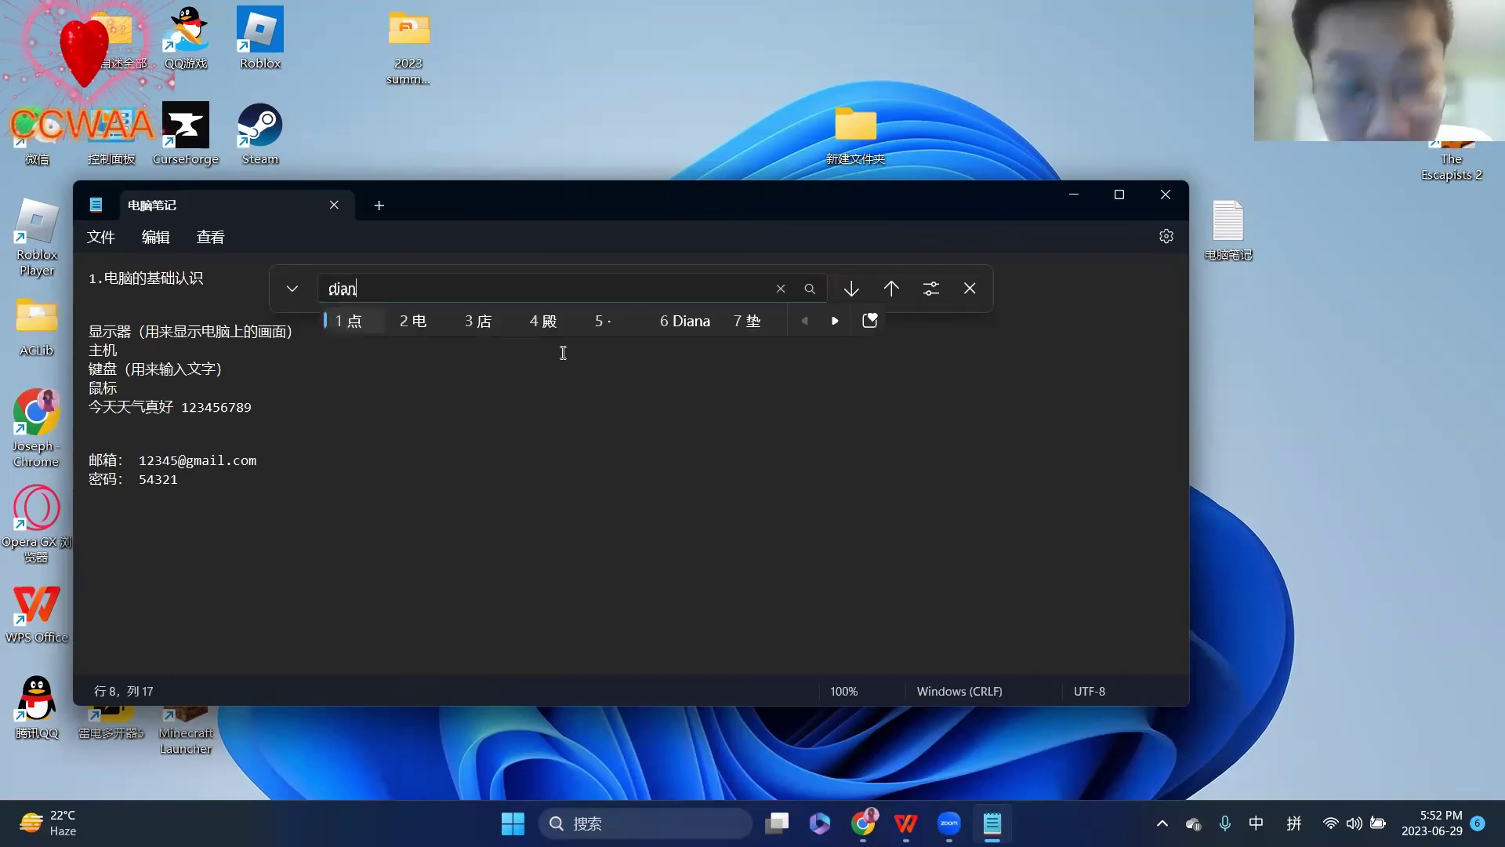
key(space)
key(Return)
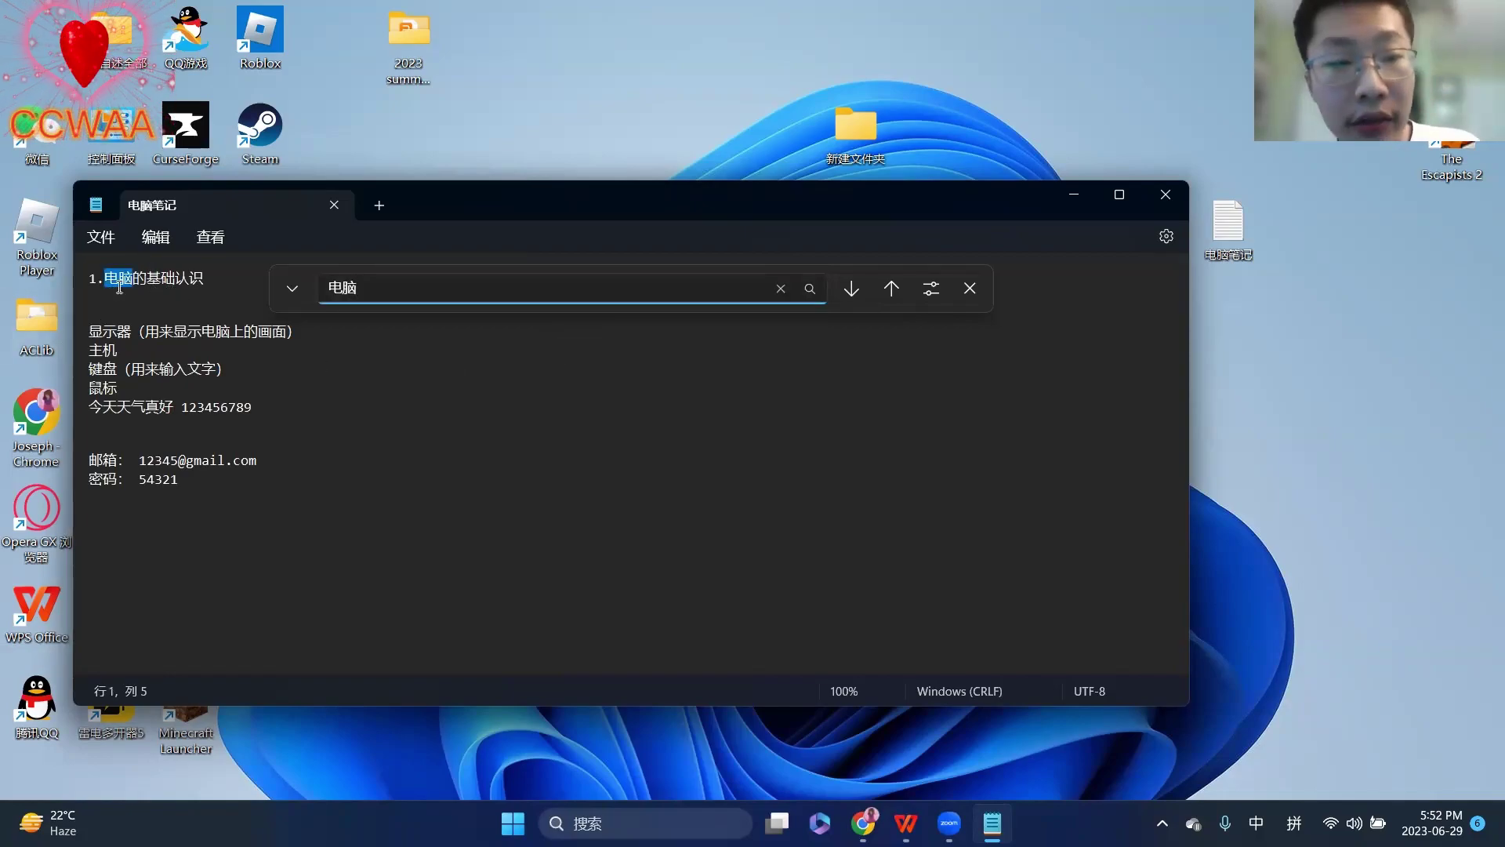
- Step back four and forward three through the 电脑 matches, then close the note
click(891, 288)
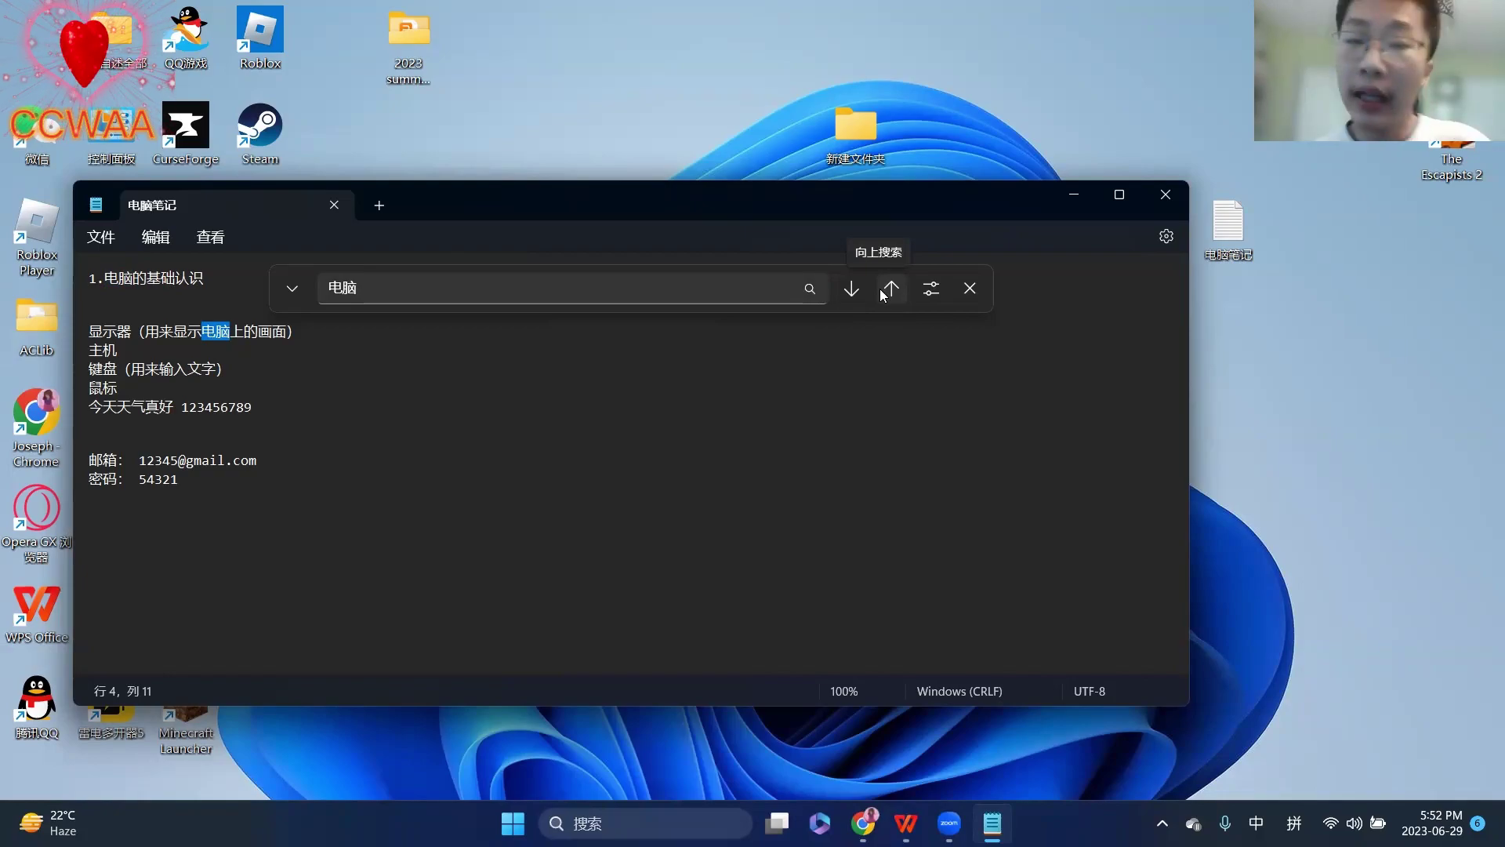
click(886, 290)
click(886, 290)
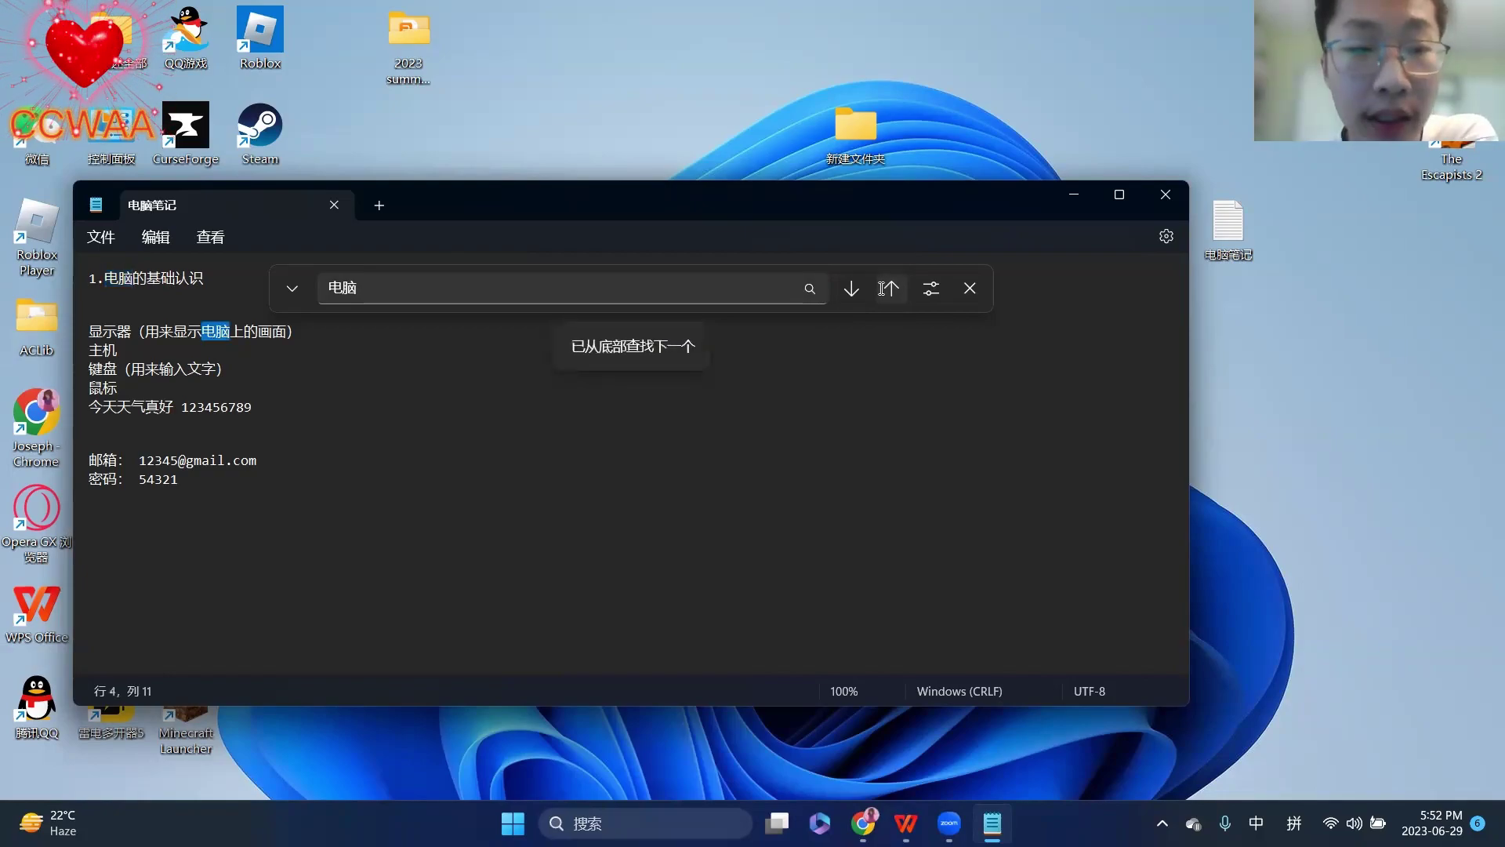
click(886, 290)
click(859, 298)
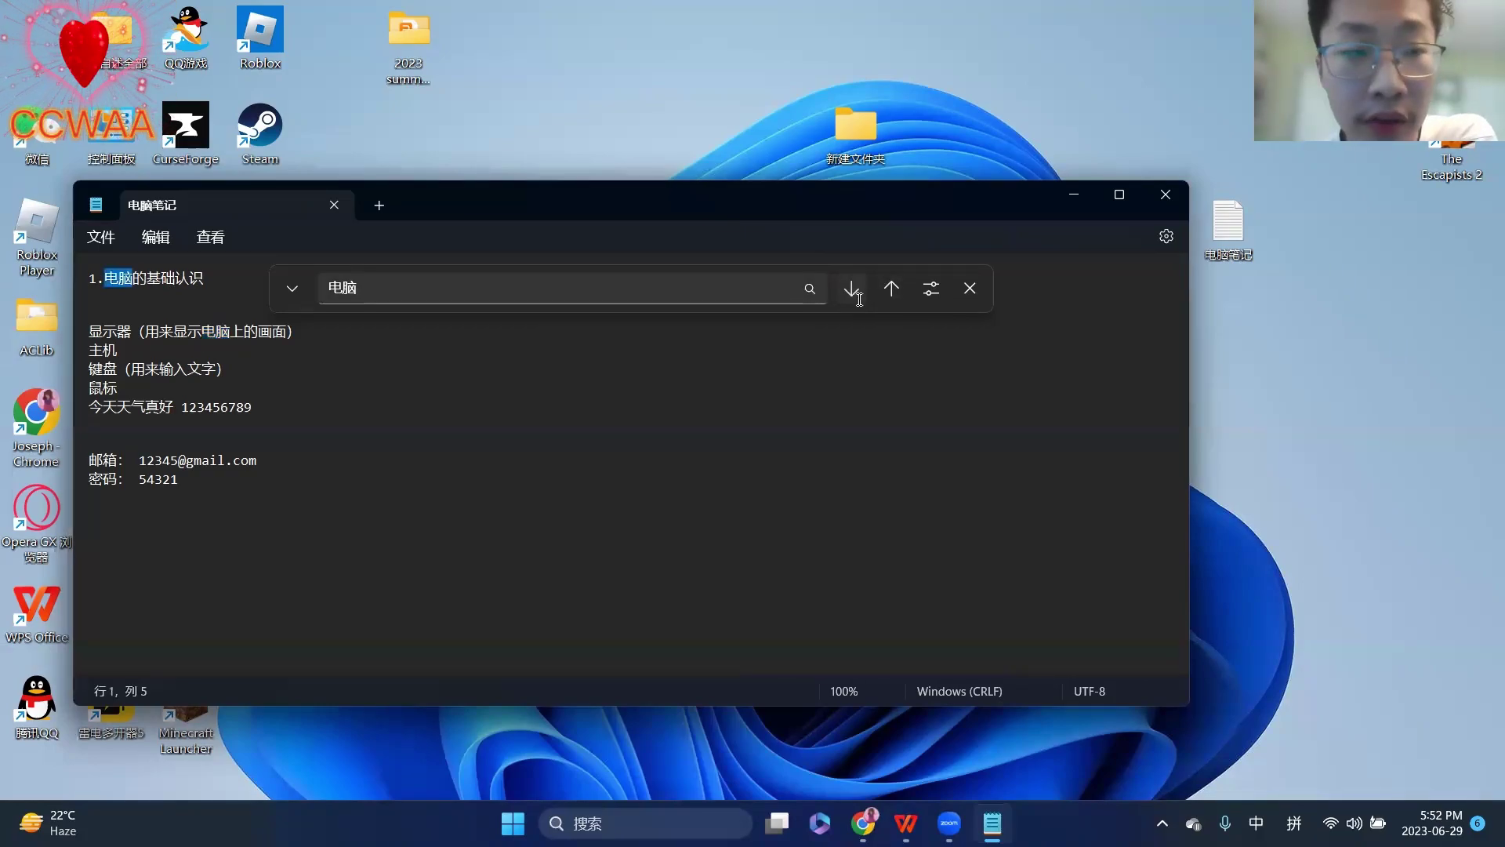
click(858, 299)
click(859, 300)
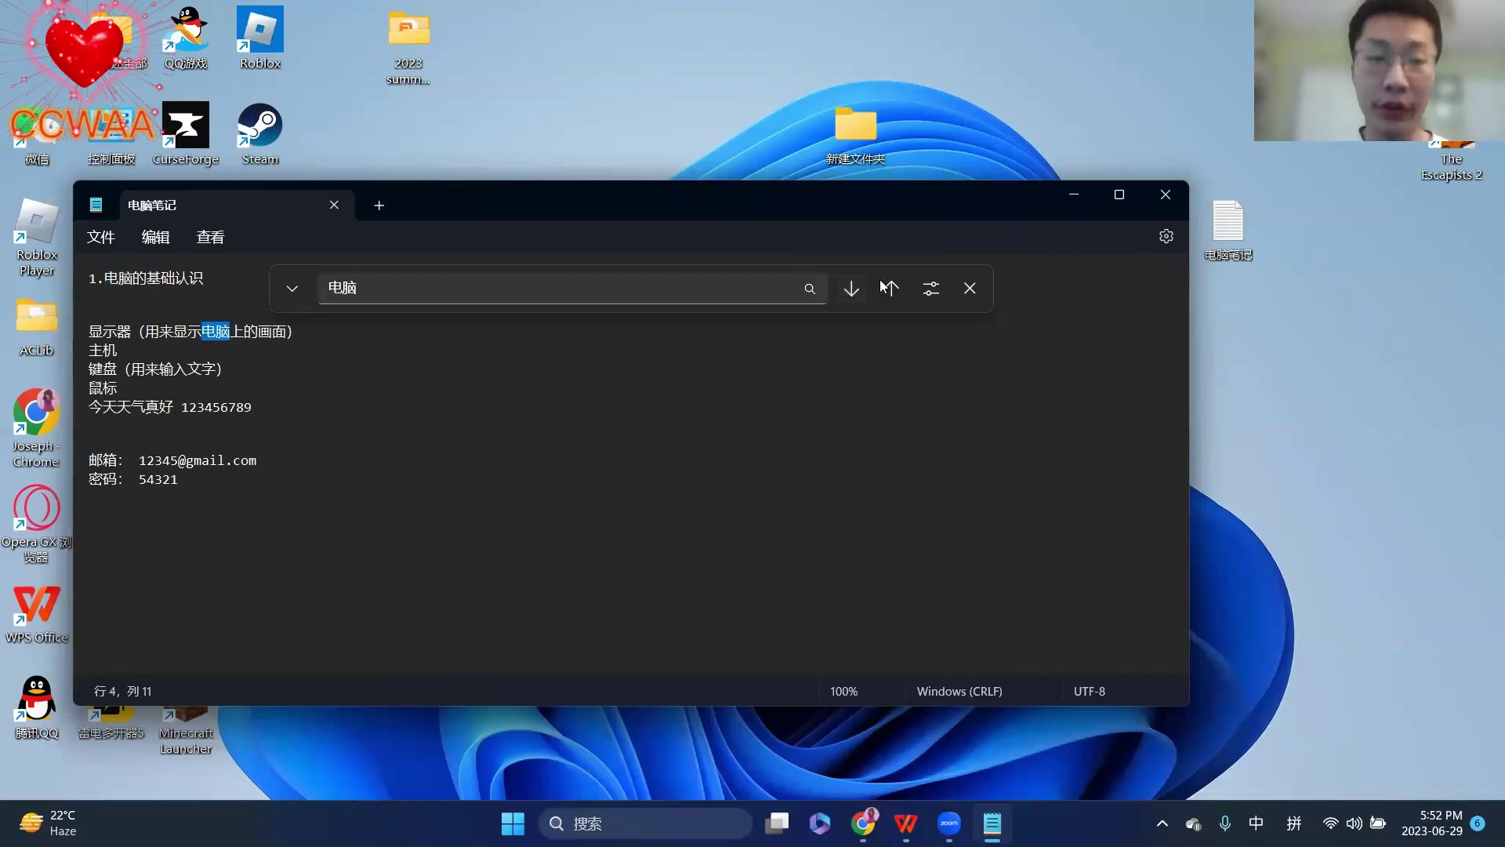
click(1165, 195)
- Bring up Chrome's Zoom page, hide it, switch to Chinese input, and reopen 电脑笔记
mouse_move(884, 823)
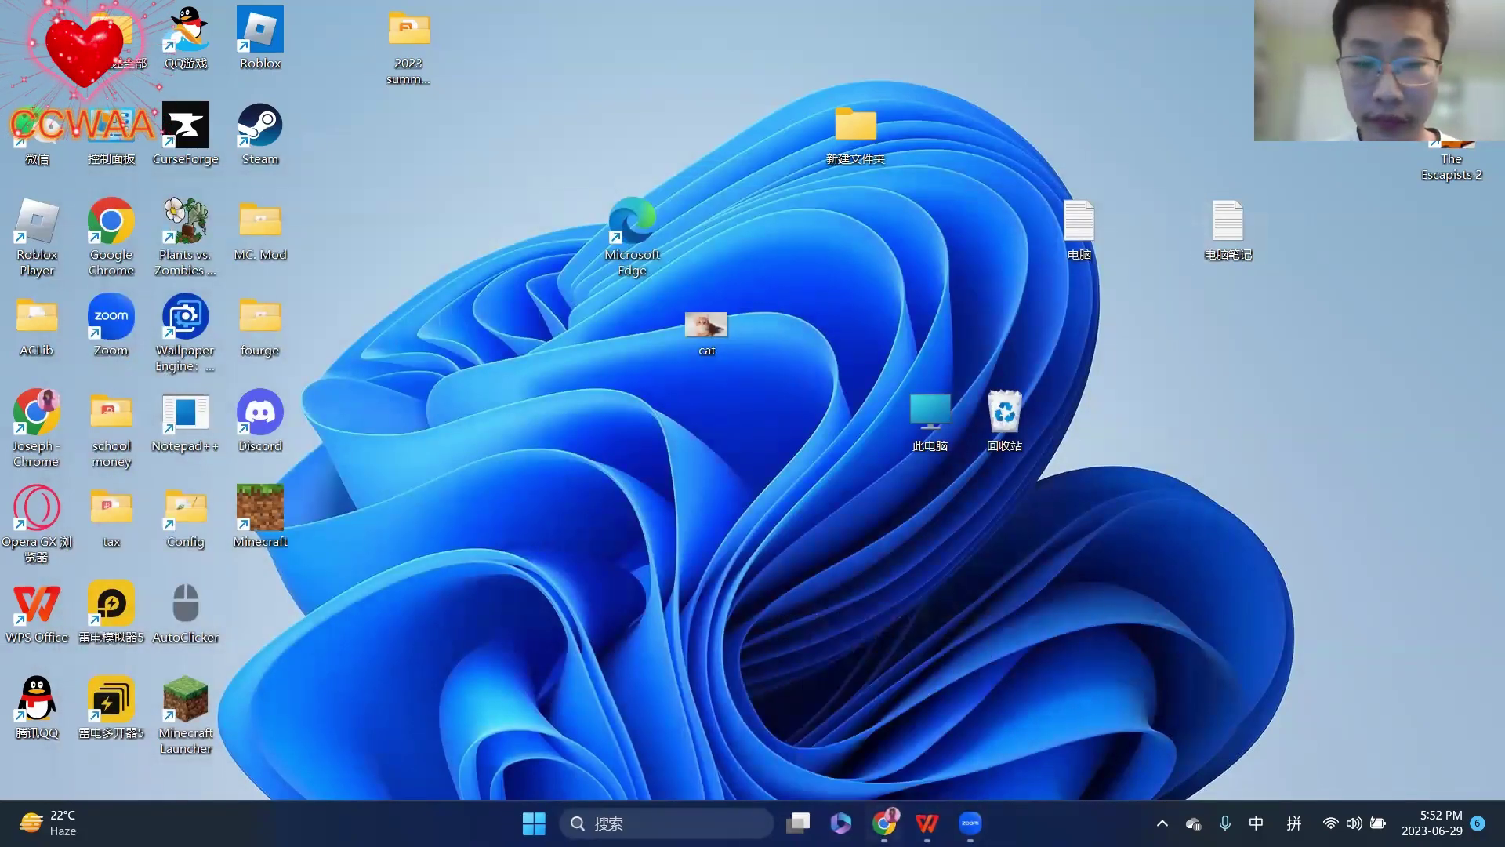
click(879, 721)
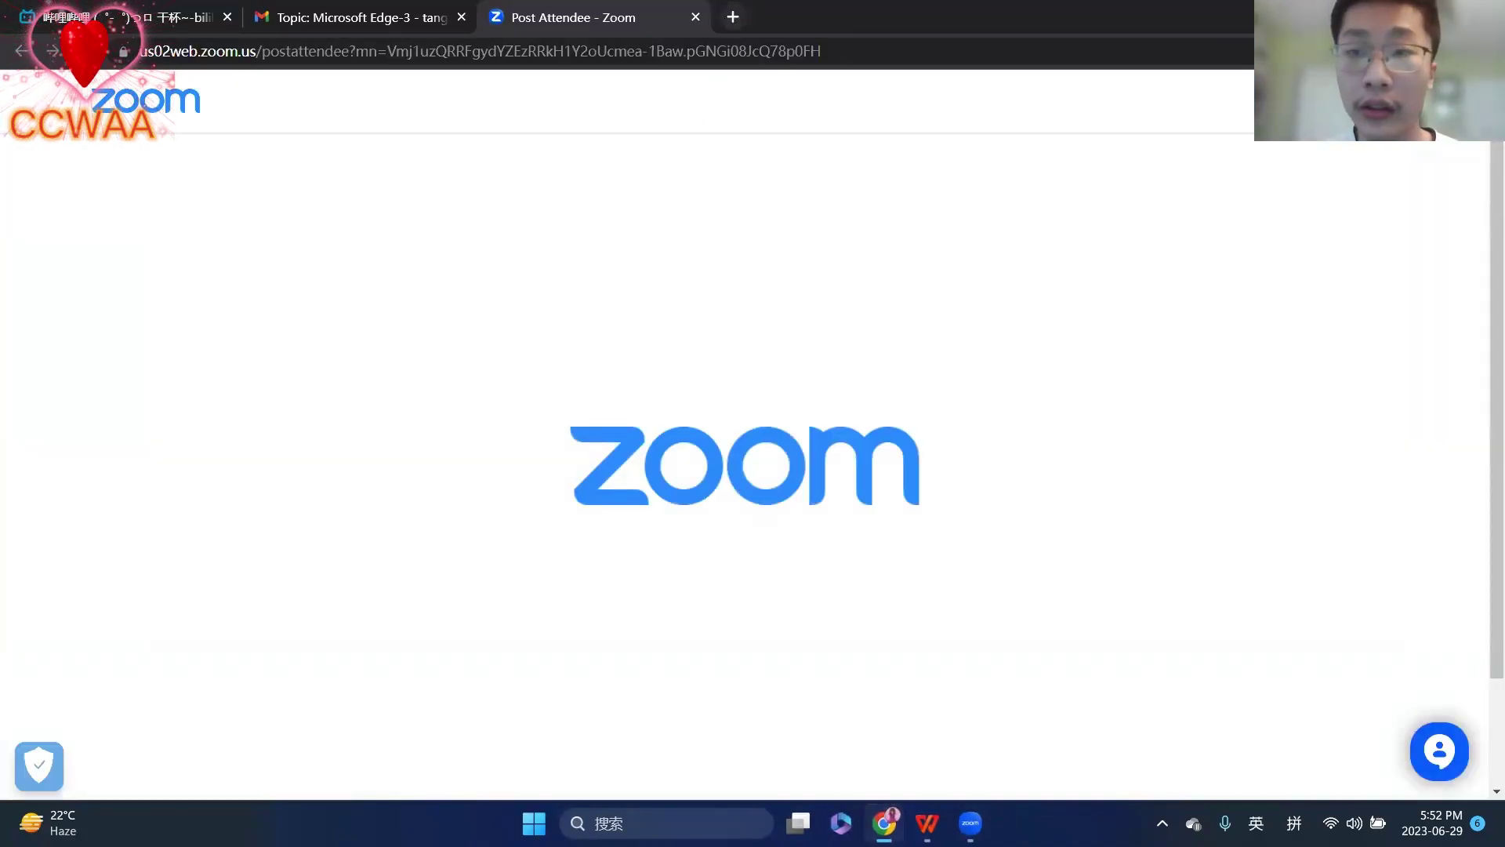
key(super+d)
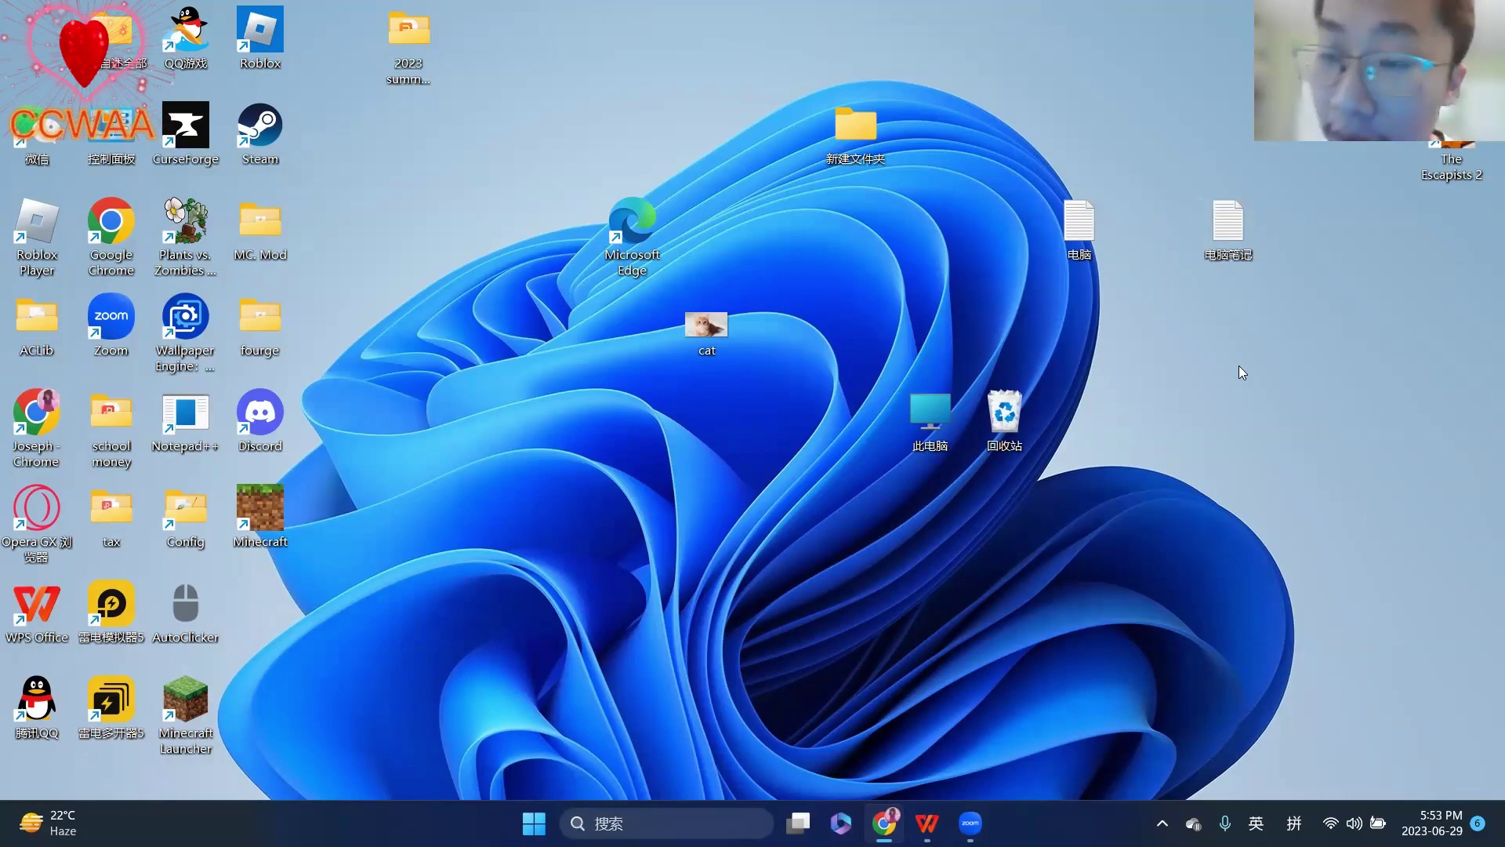
key(shift)
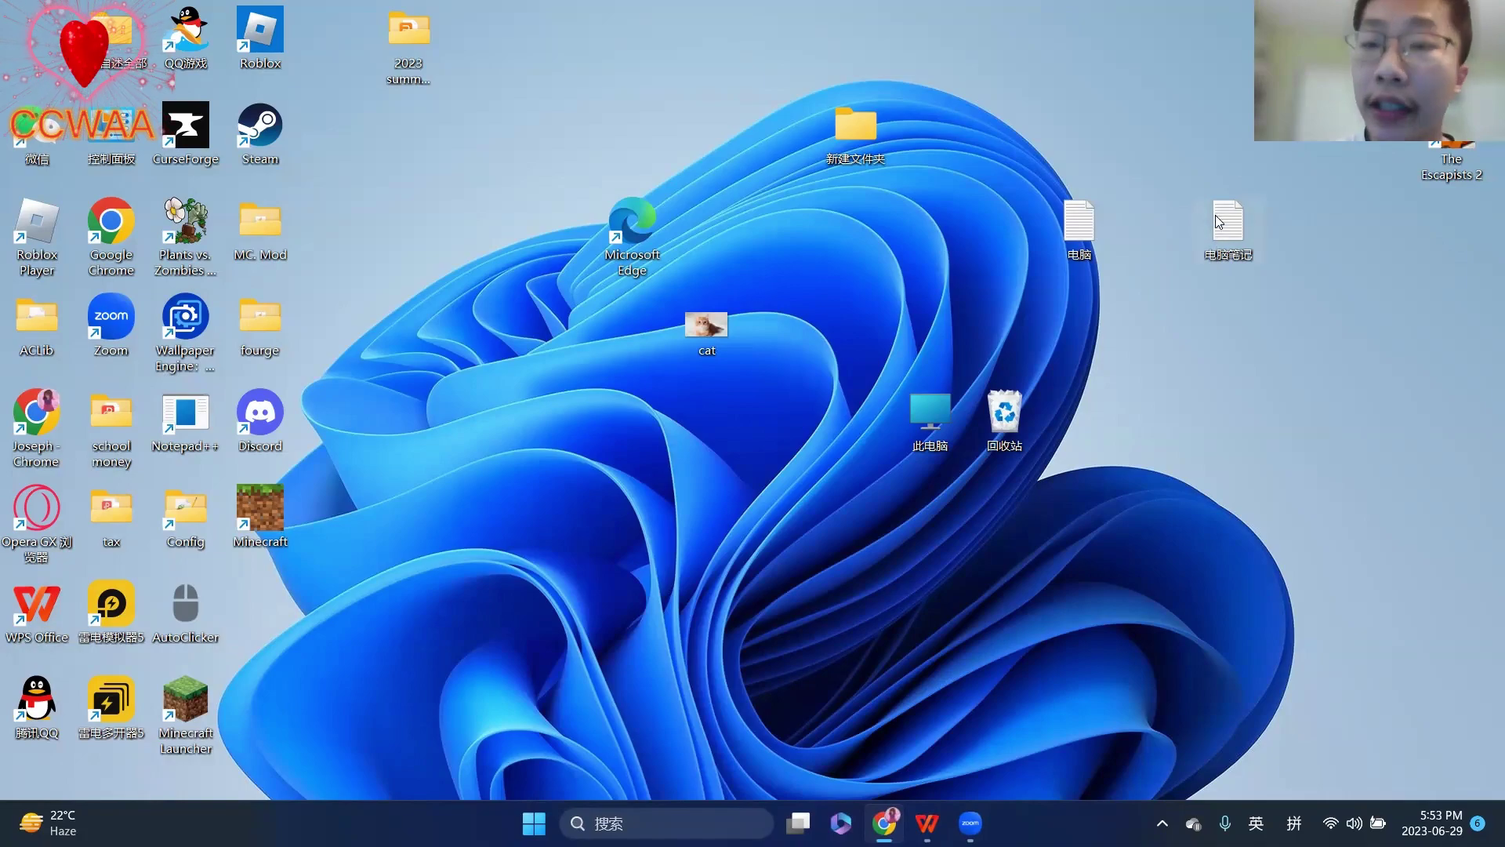
double_click(1225, 229)
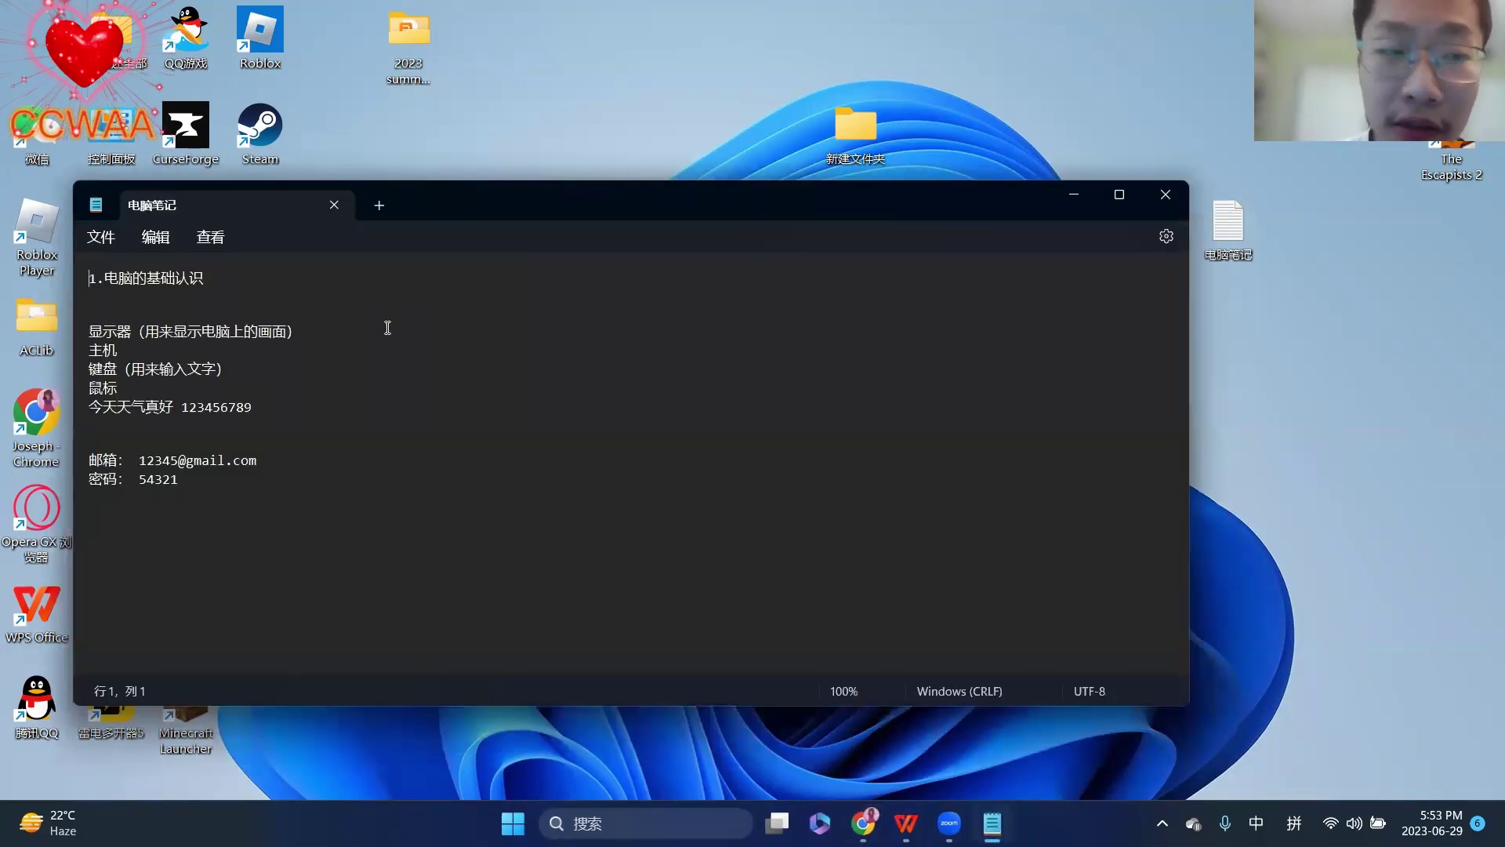
click(149, 251)
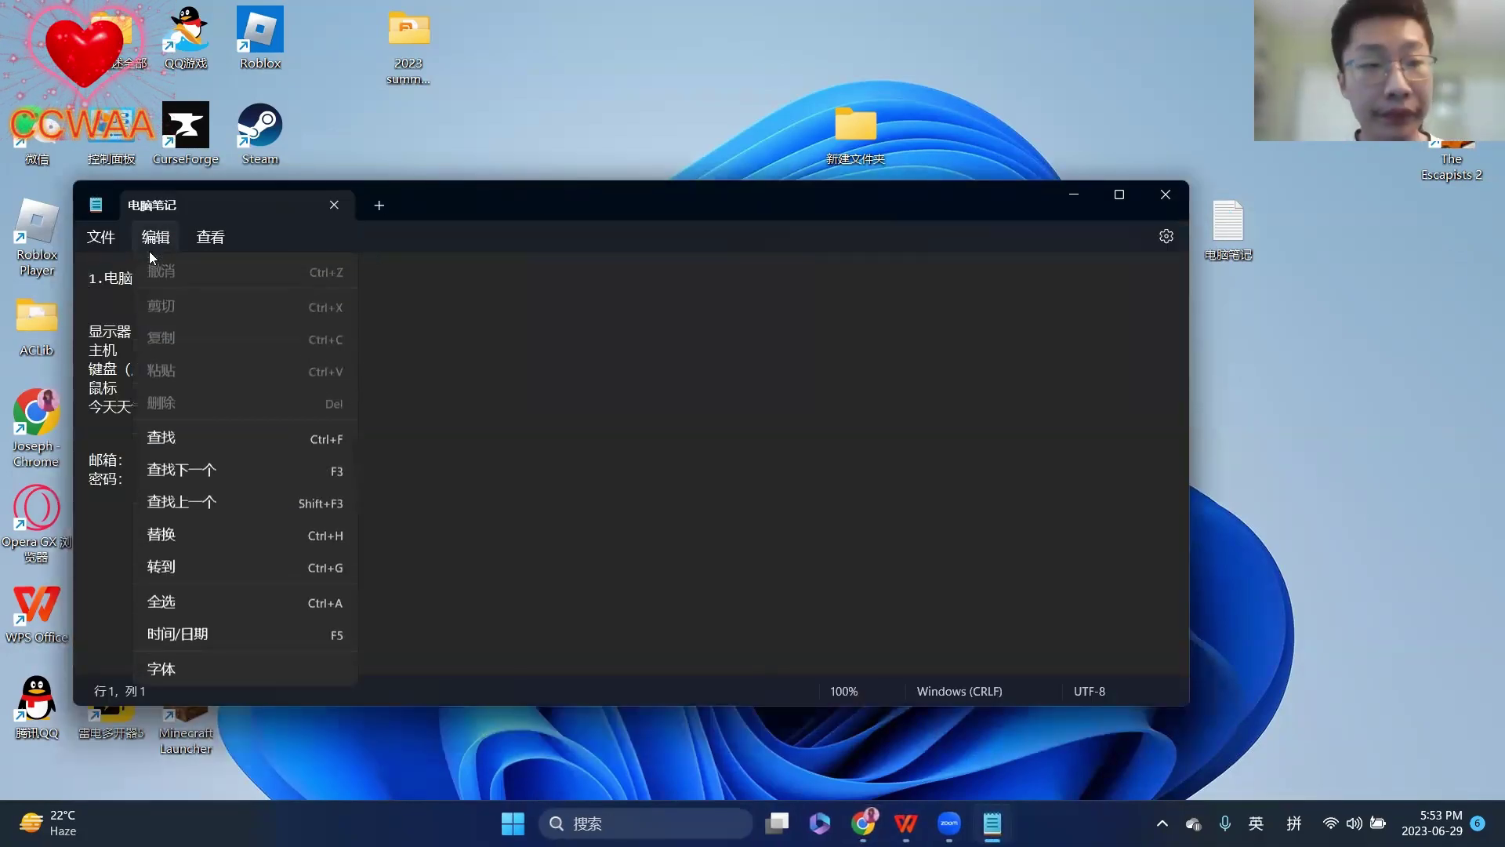
click(497, 416)
click(238, 498)
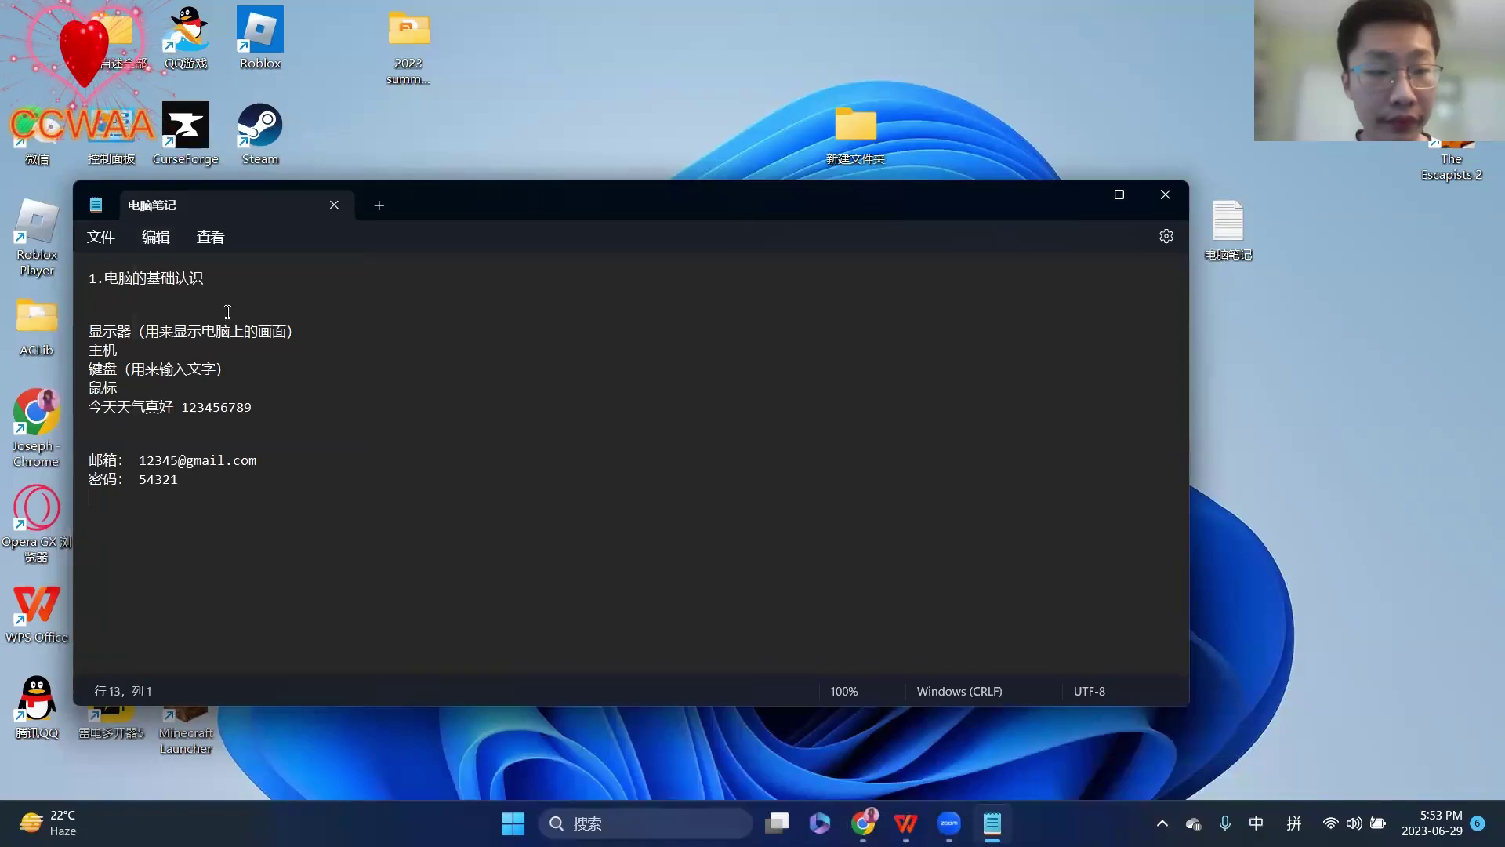
click(166, 238)
click(448, 373)
click(102, 237)
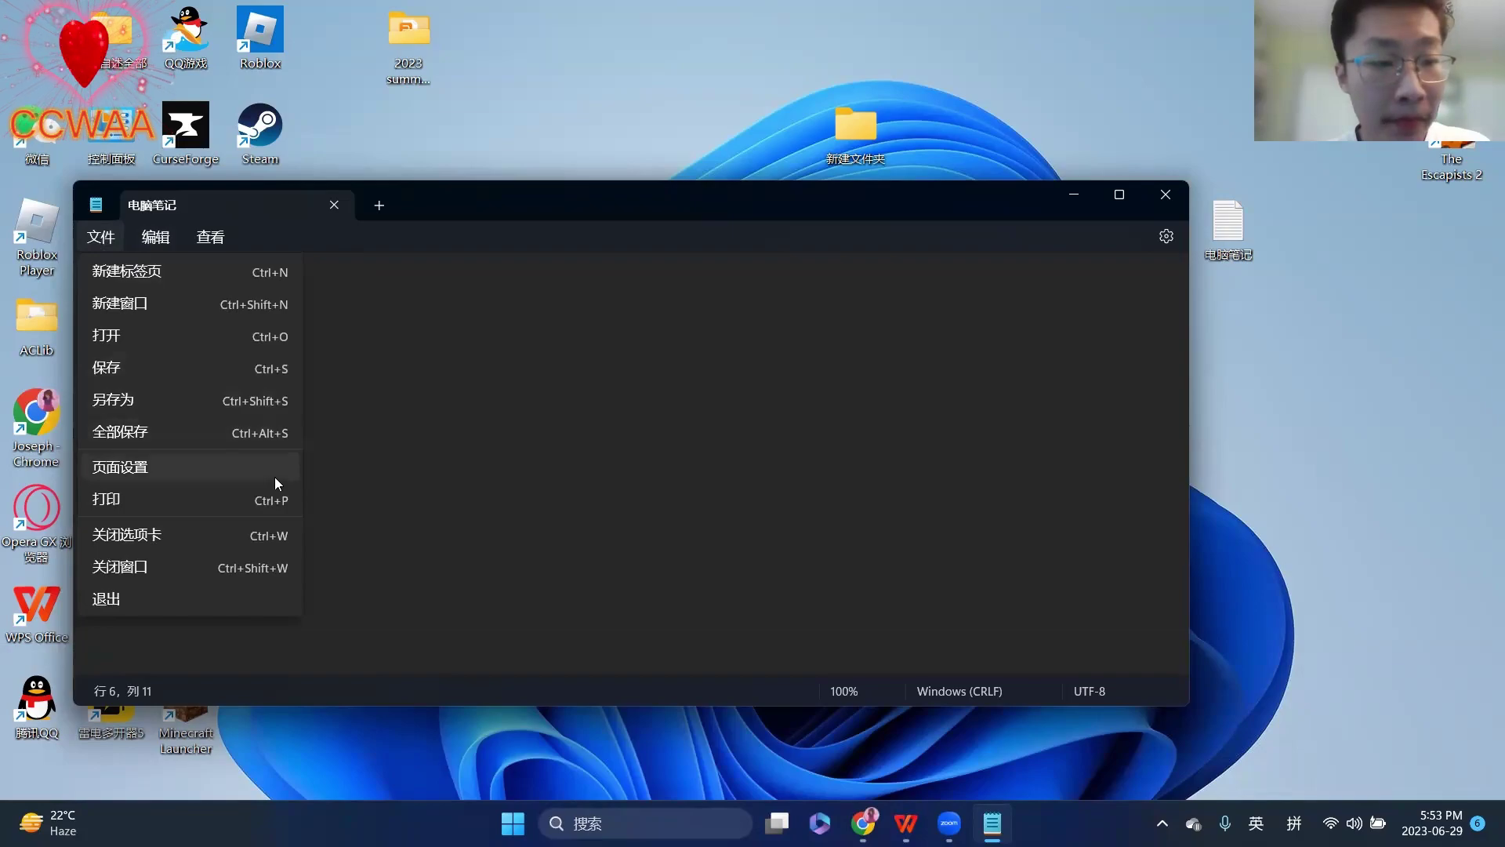
click(333, 396)
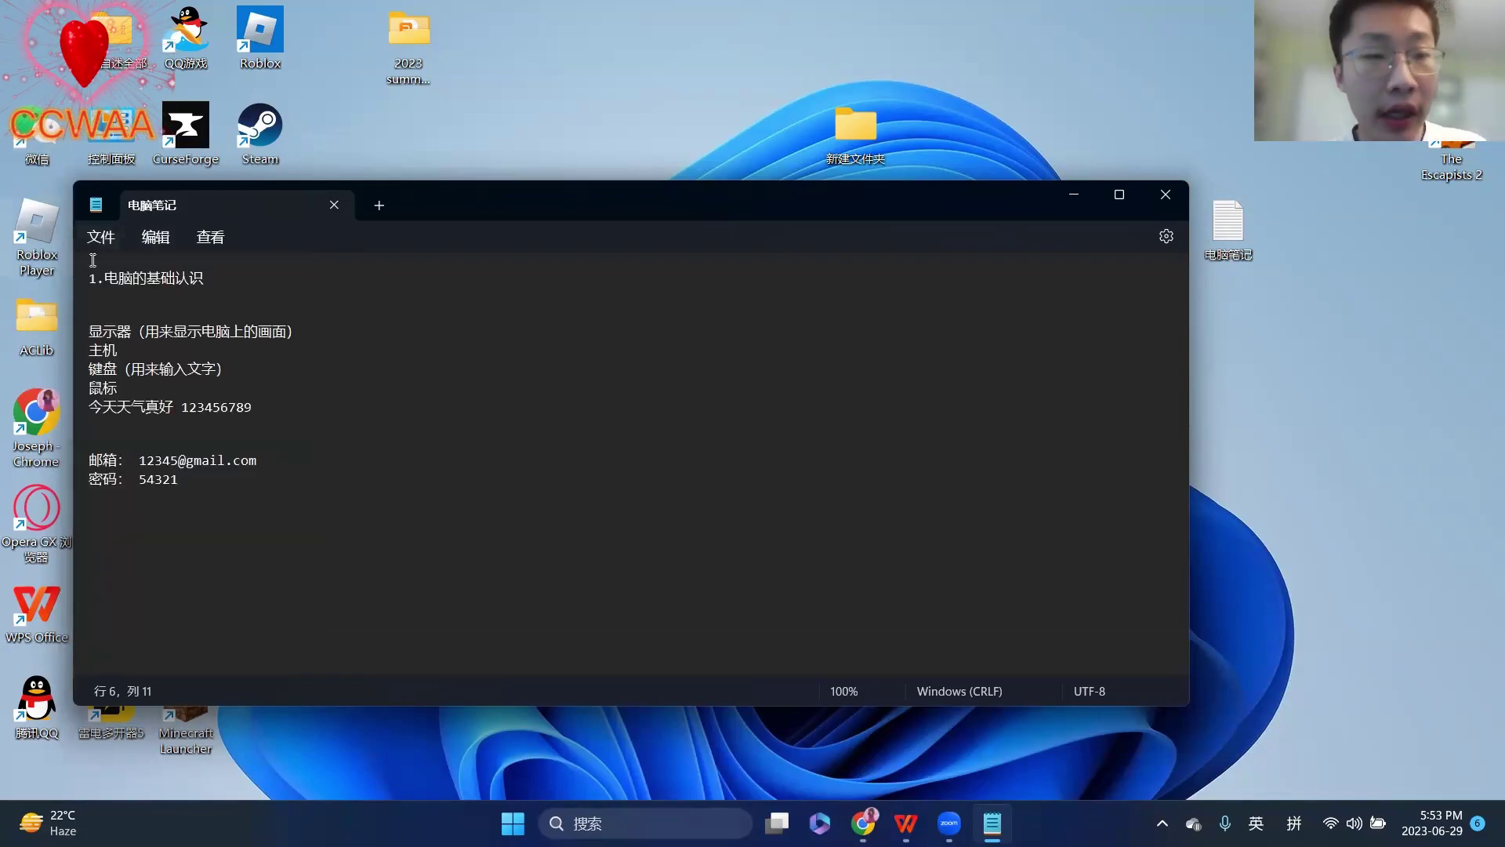
click(114, 242)
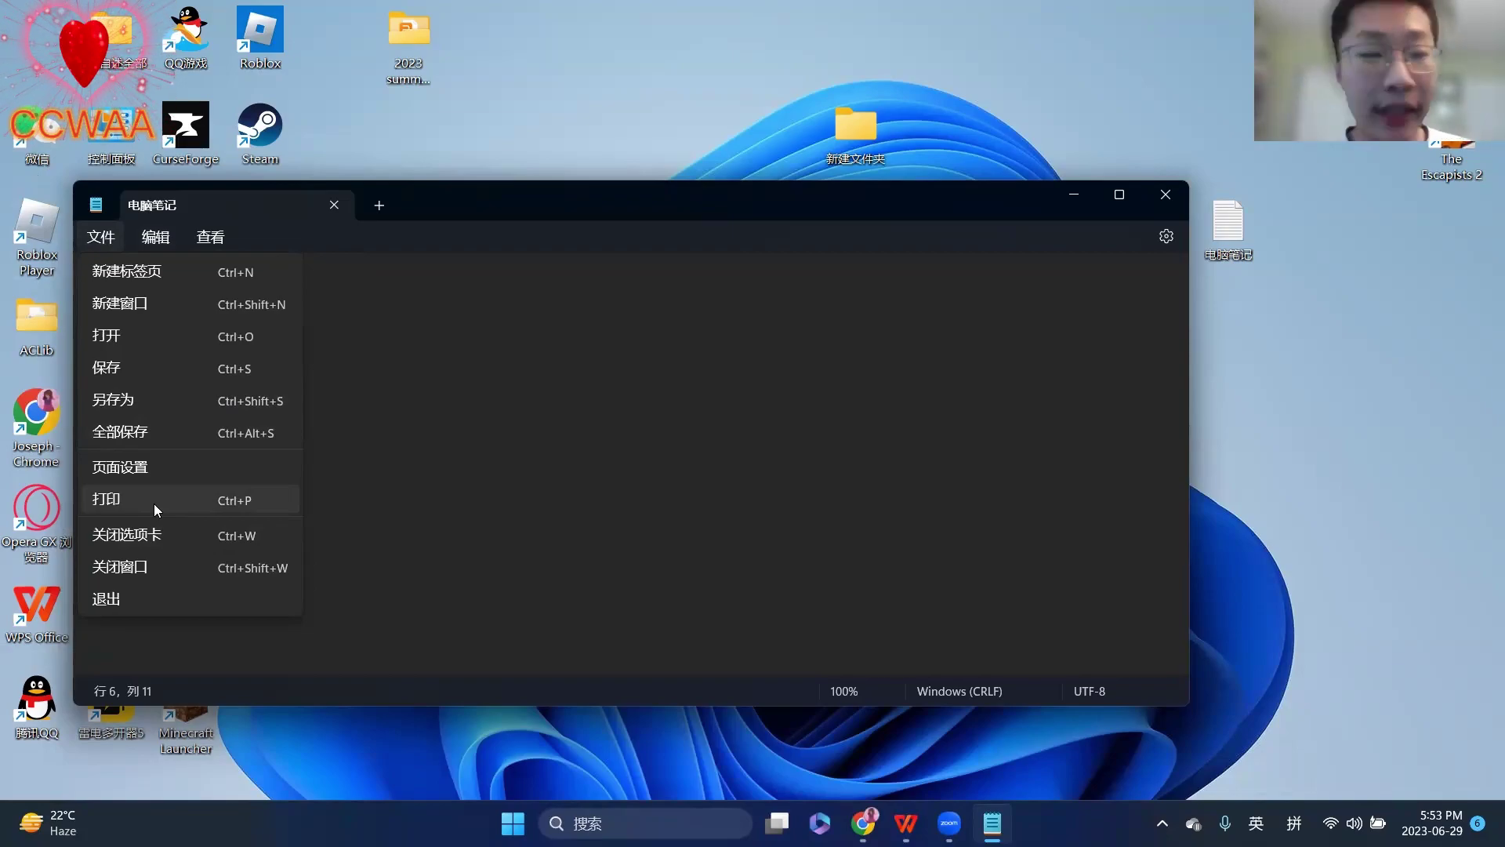
click(487, 494)
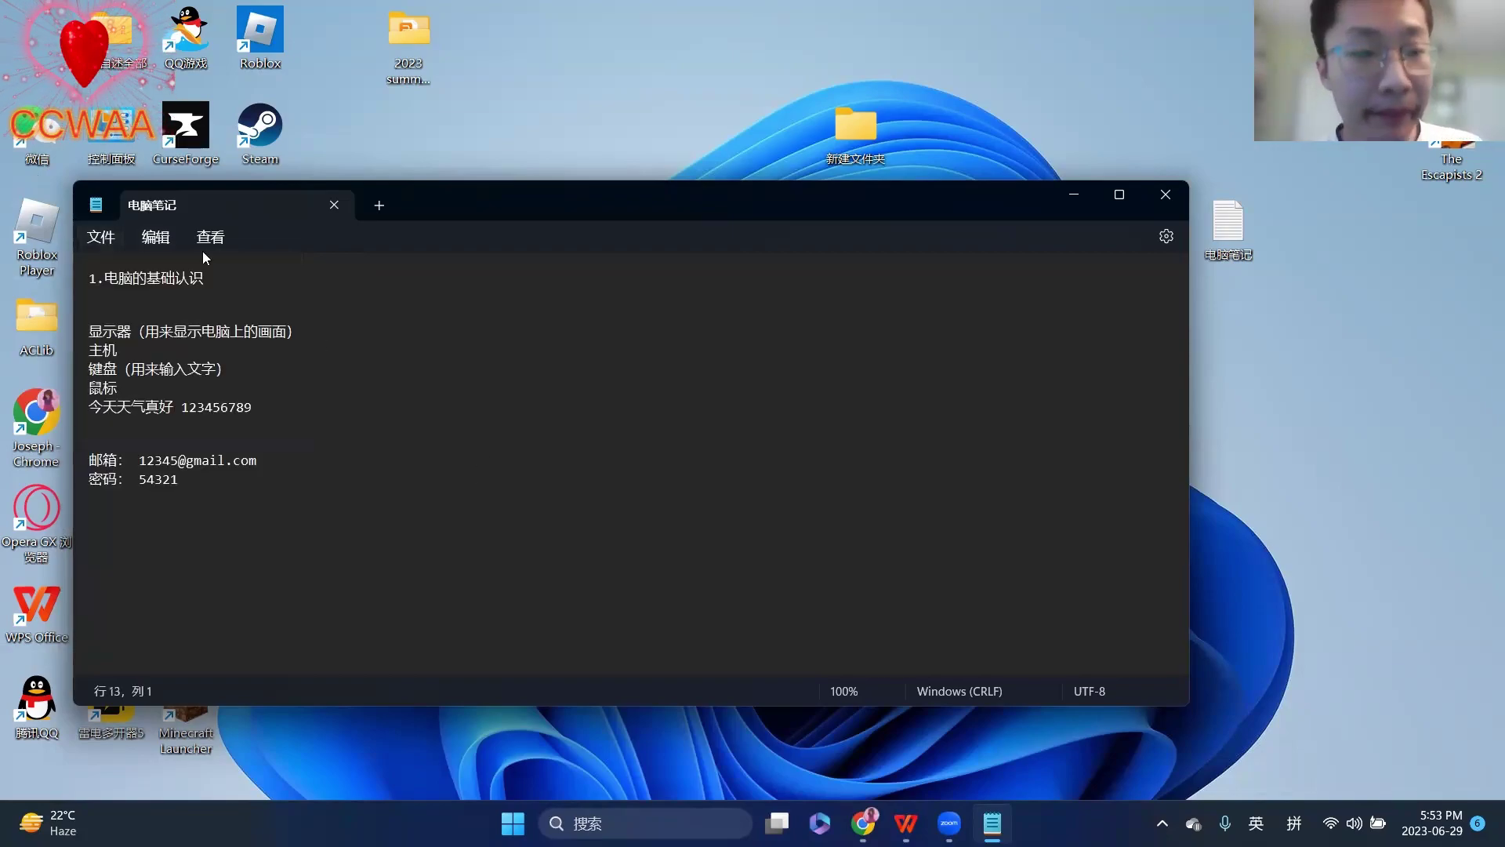
click(362, 430)
key(shift)
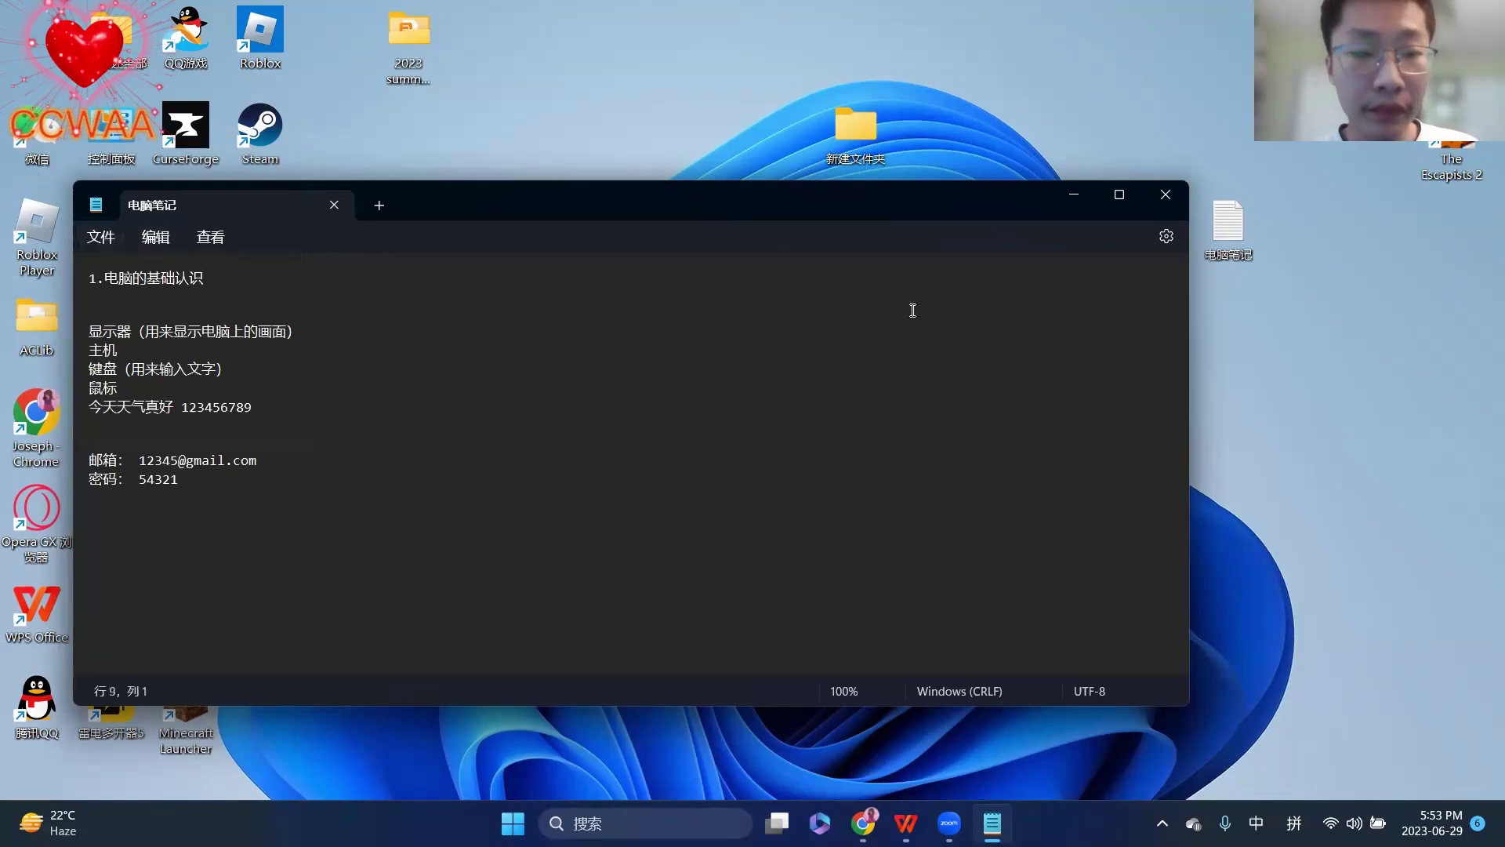
- Type a line of random letters at the note's end, then undo it with 编辑 > 撤销
click(213, 488)
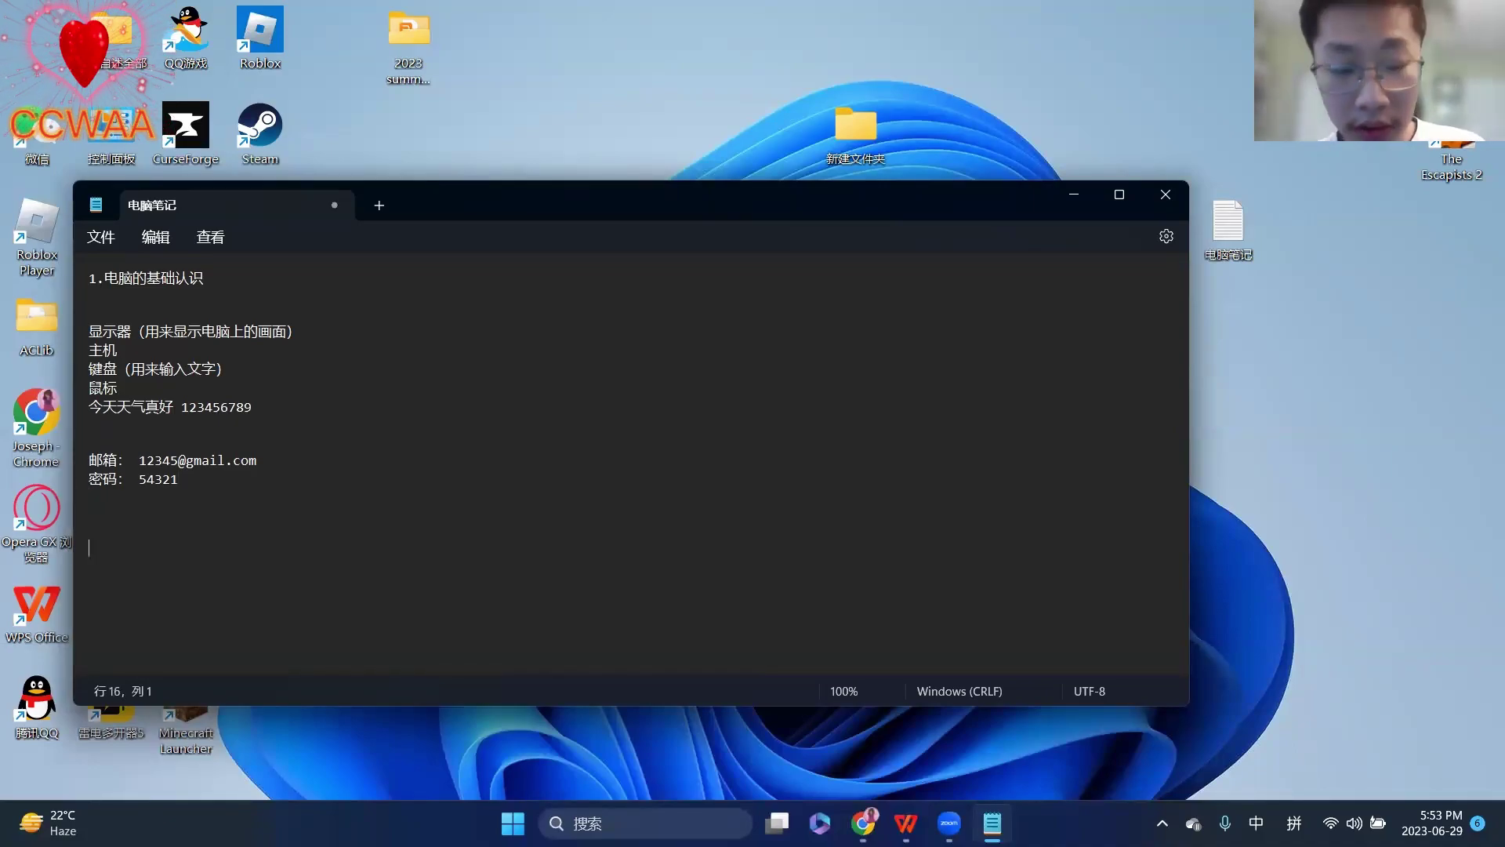
text(yishdhsidhsid)
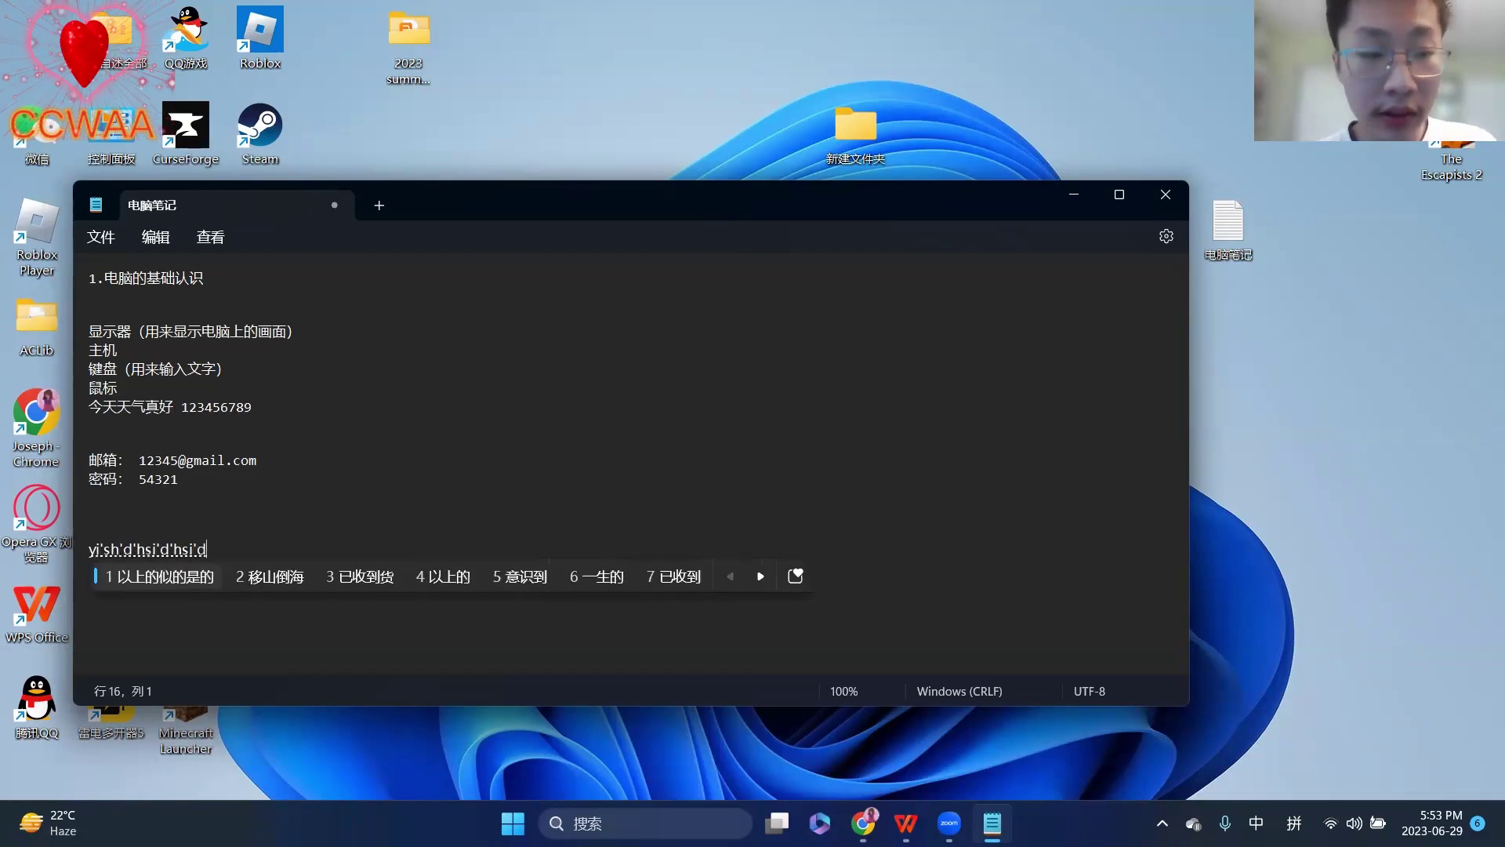
key(Return)
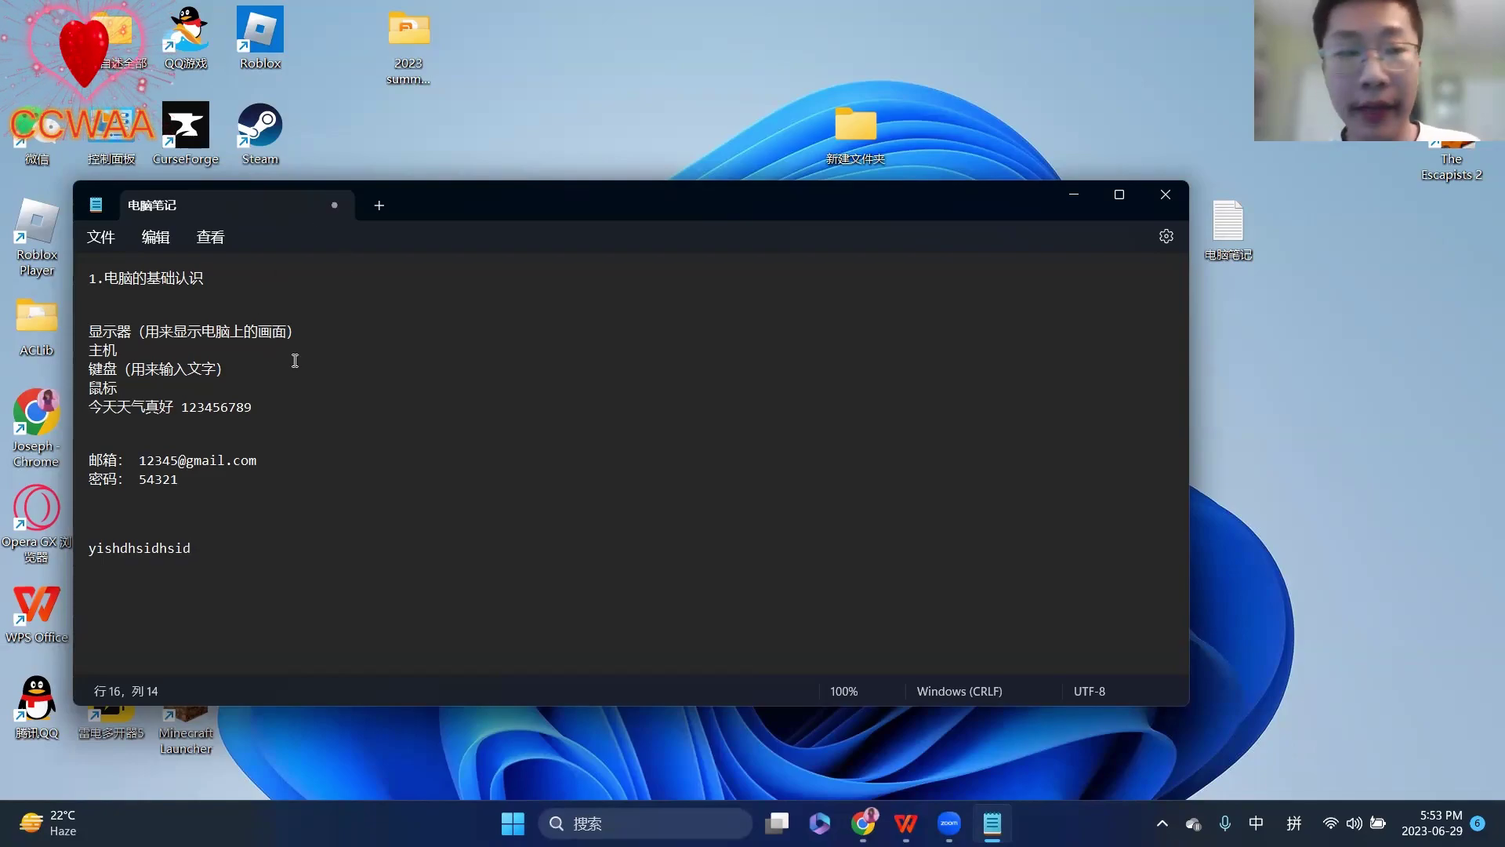
click(155, 237)
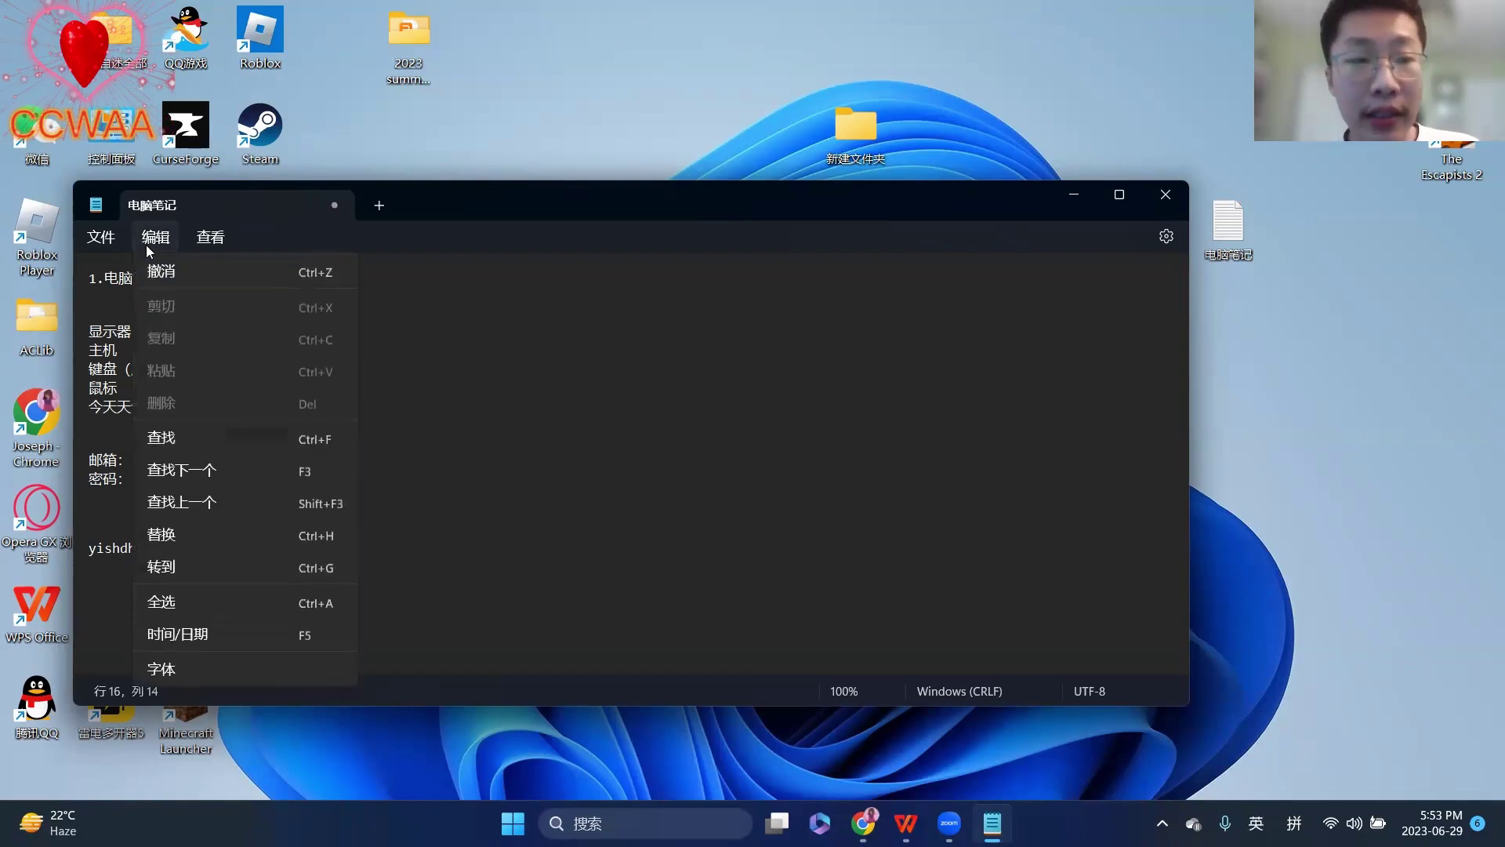
click(206, 287)
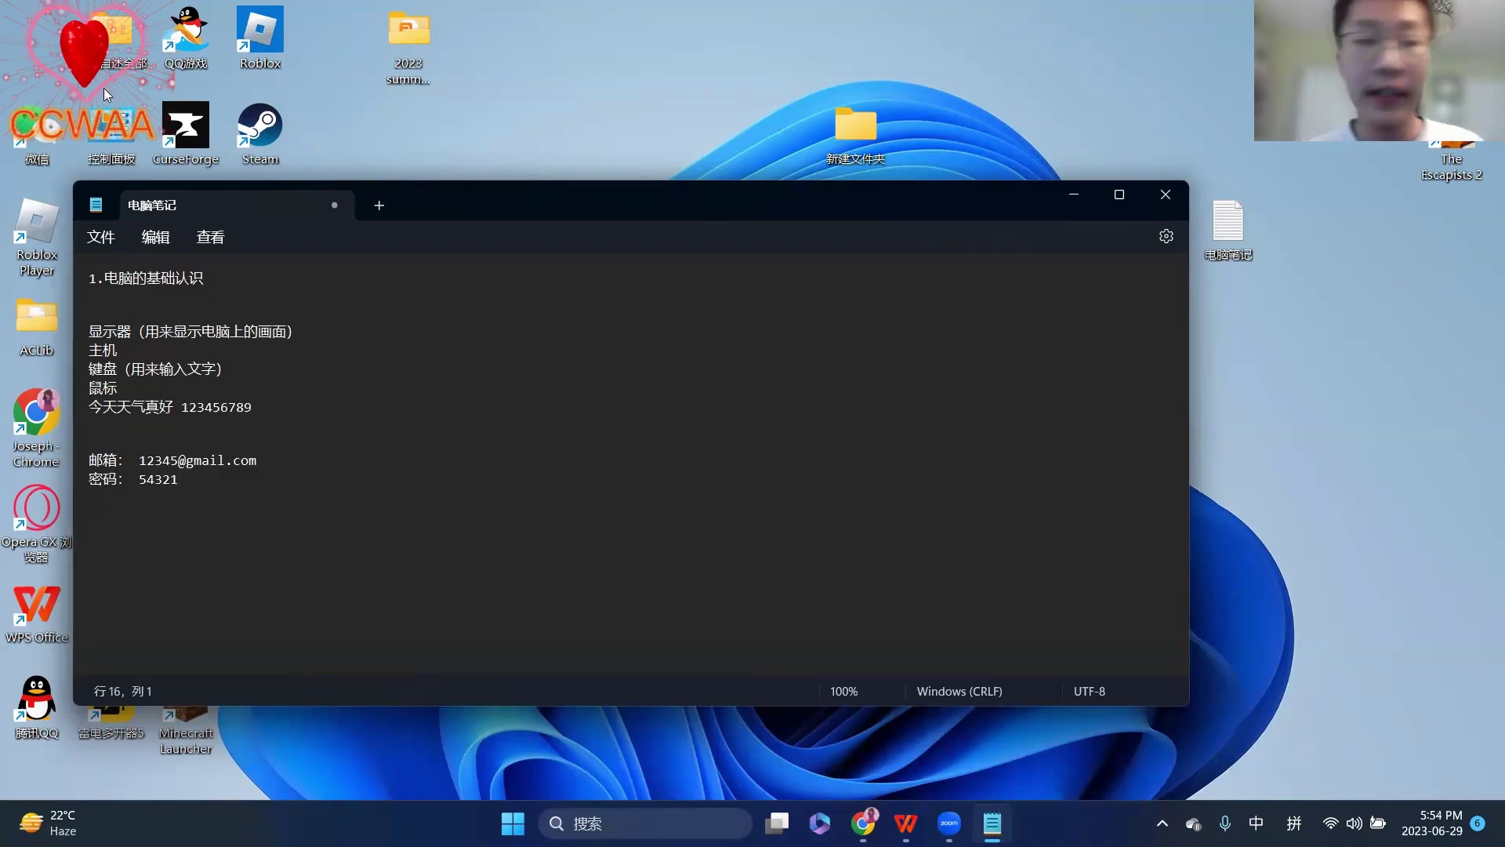
click(135, 237)
- Undo leftover blank lines, delete the 邮箱 and 密码 lines, then undo the deletion
click(163, 276)
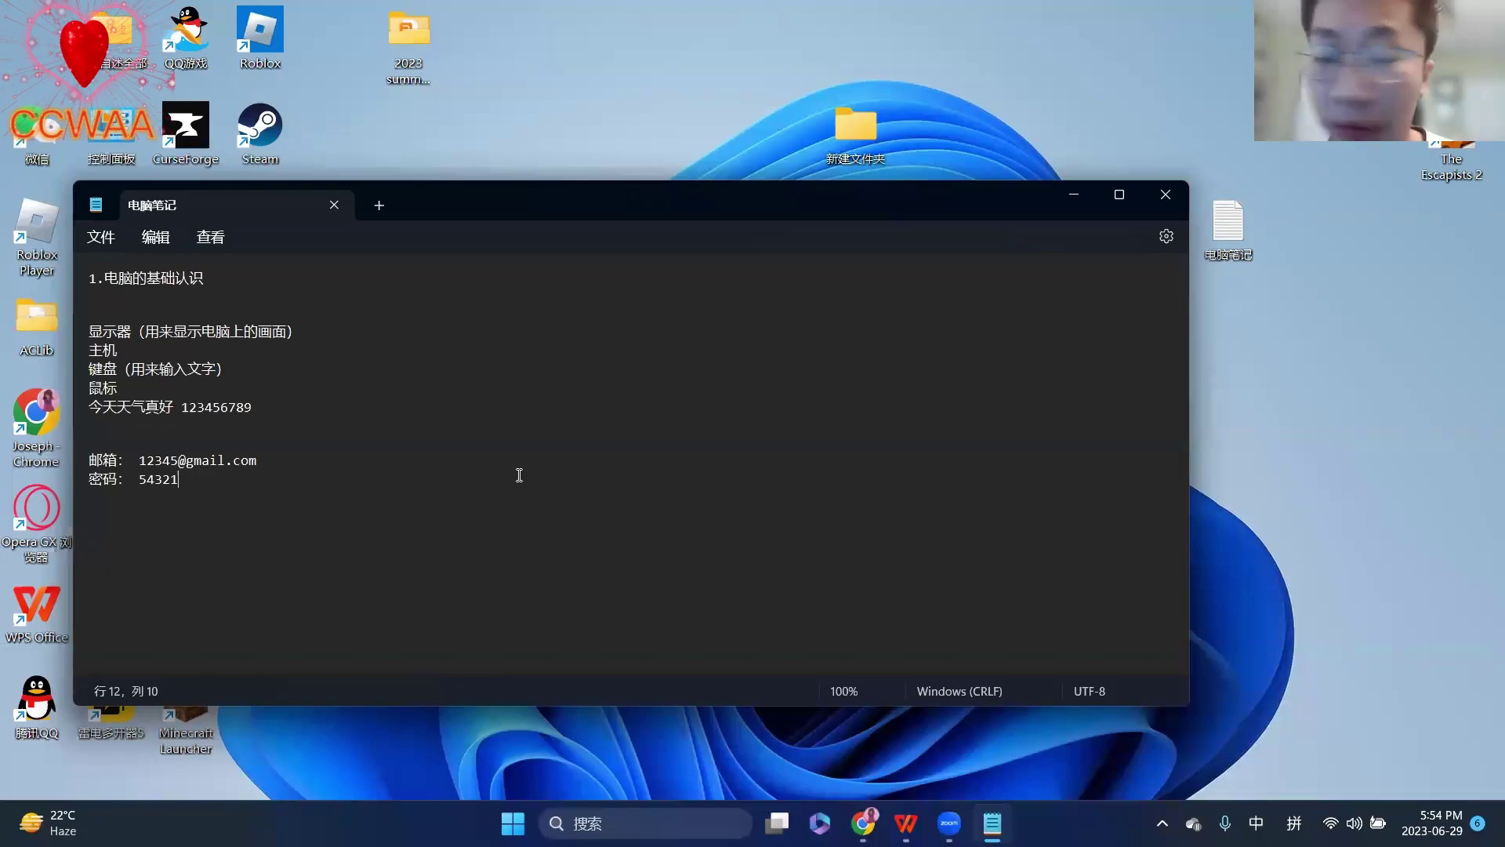
drag(209, 475, 57, 461)
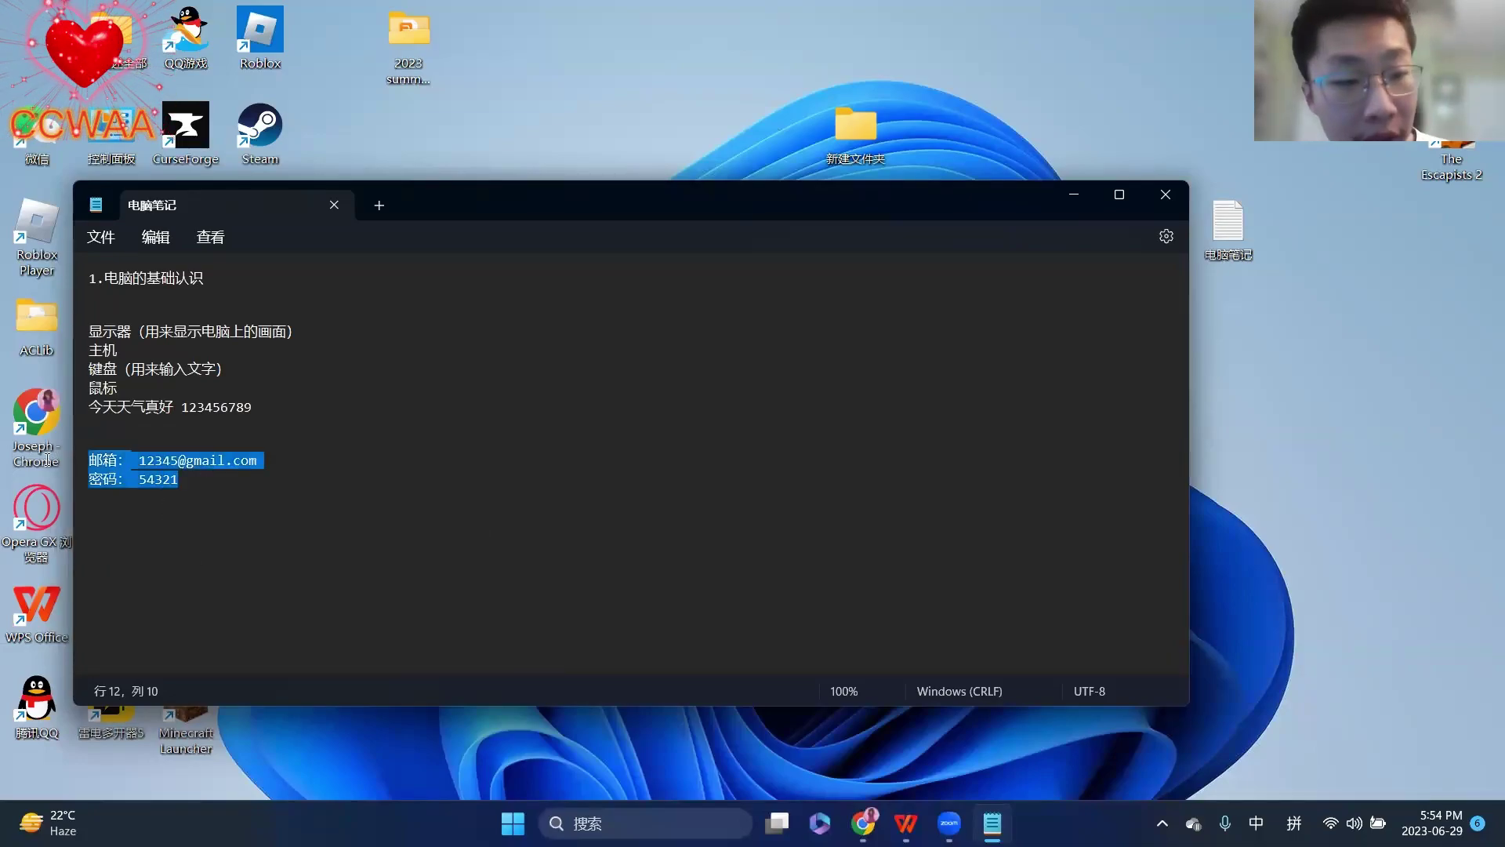
key(BackSpace)
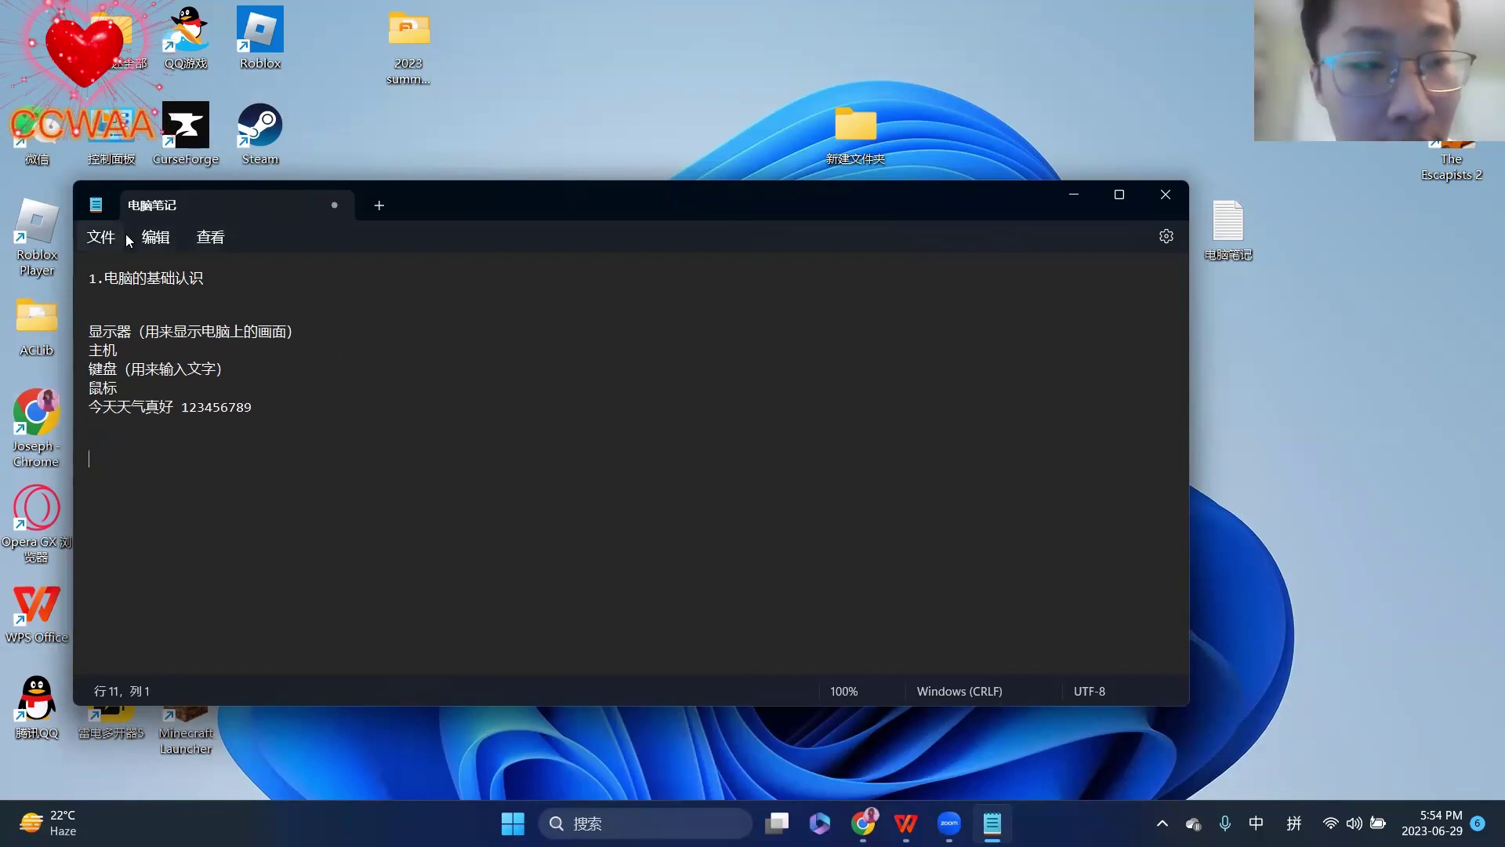
click(157, 239)
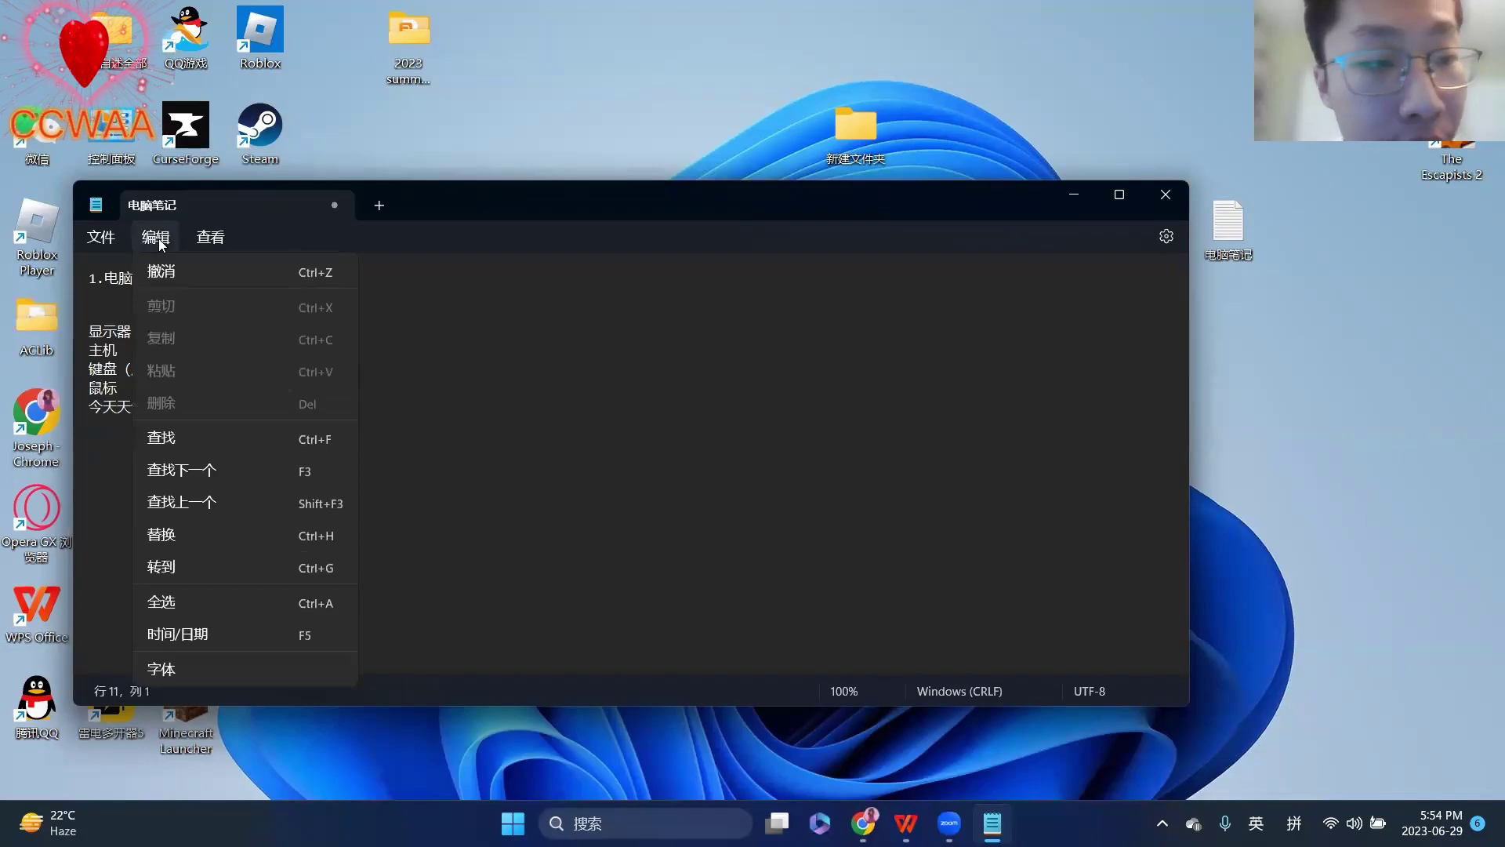
click(202, 262)
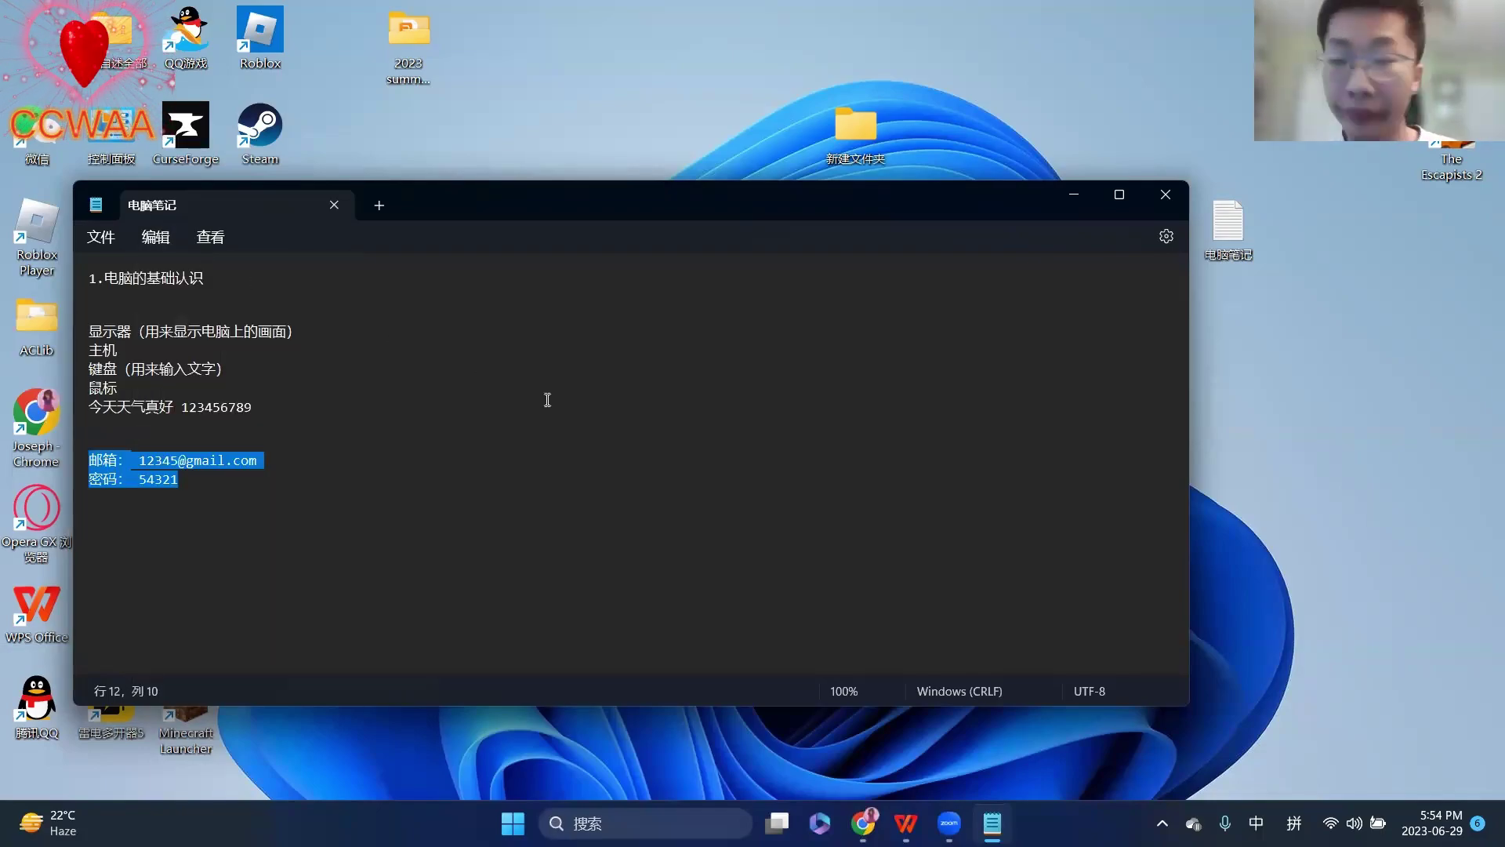
- Select all the text in the 电脑笔记 note
click(547, 400)
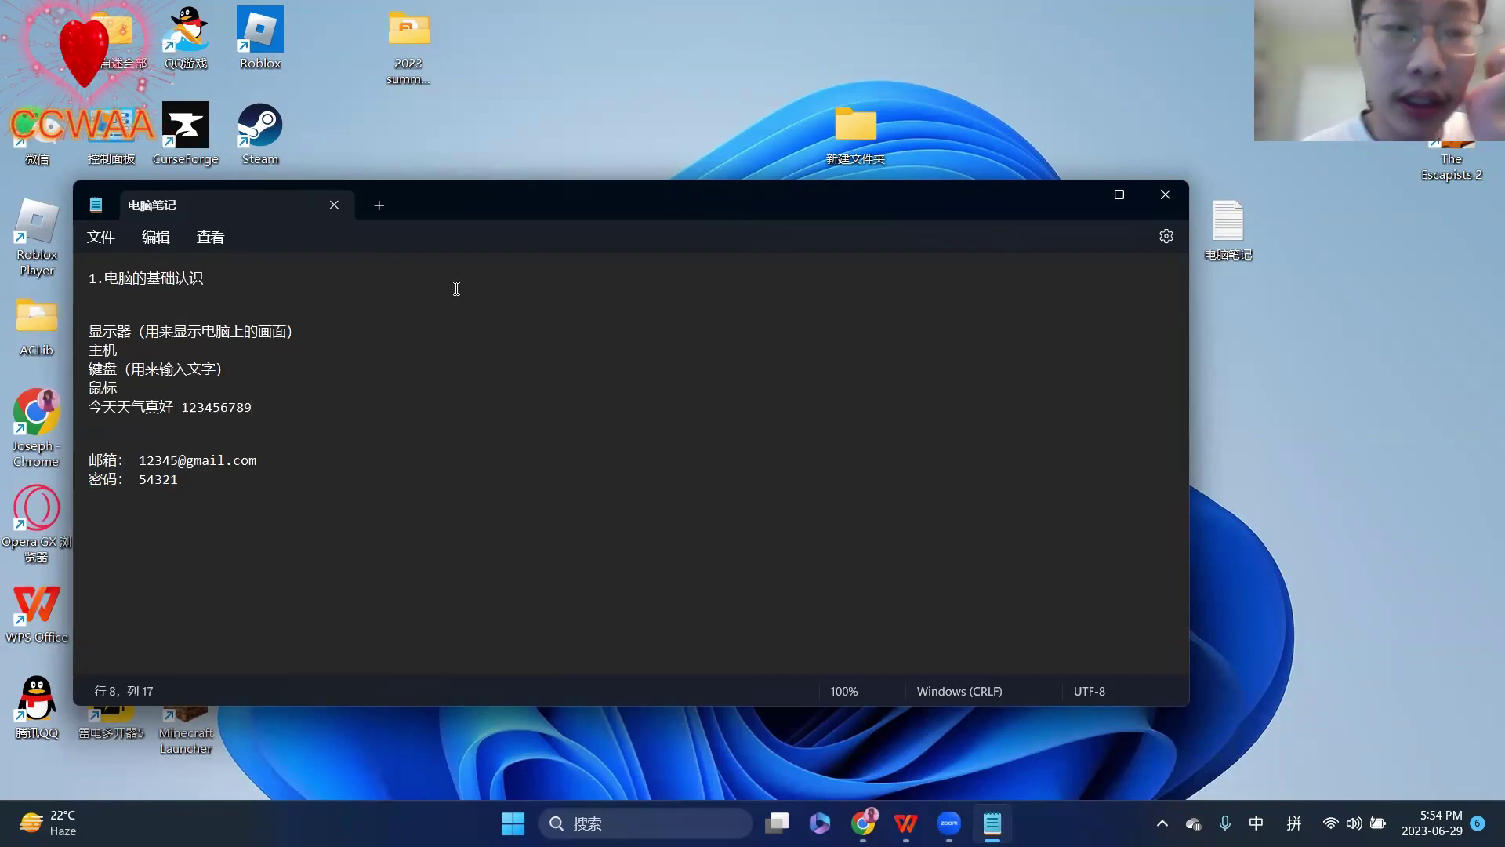
click(157, 237)
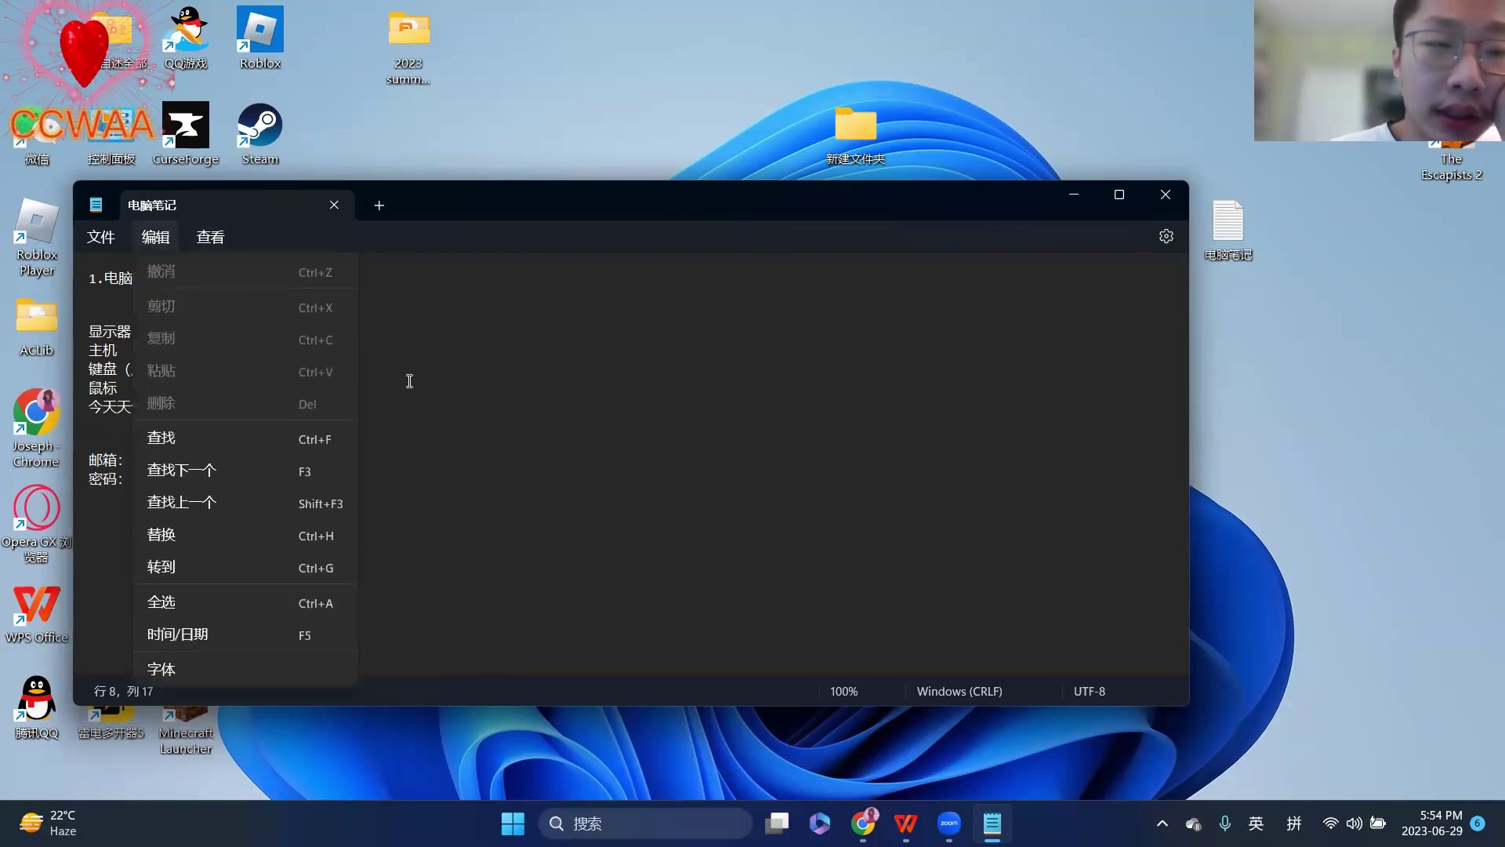
click(446, 392)
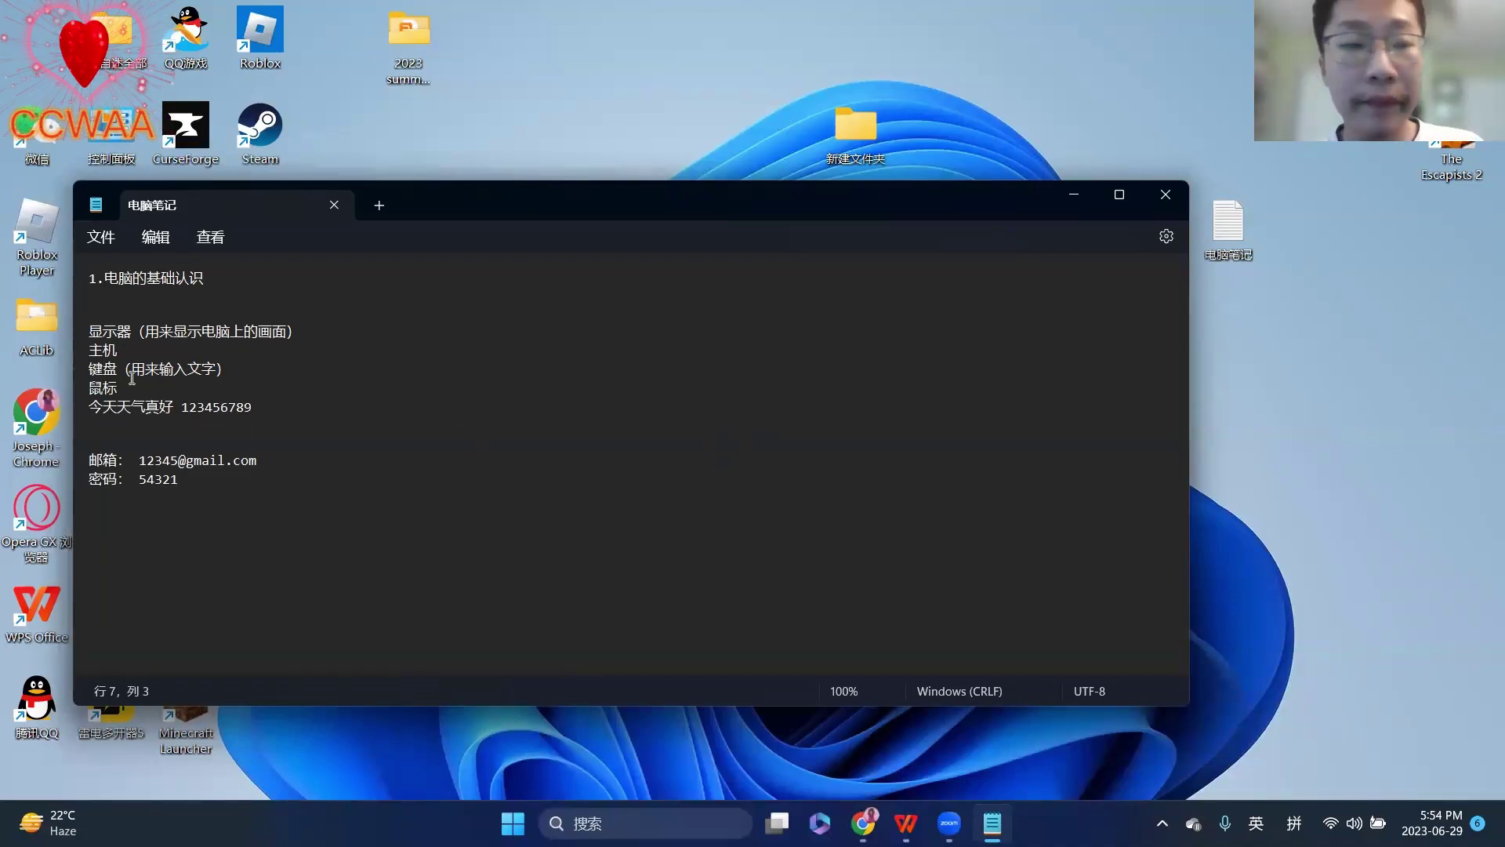
drag(292, 514, 70, 273)
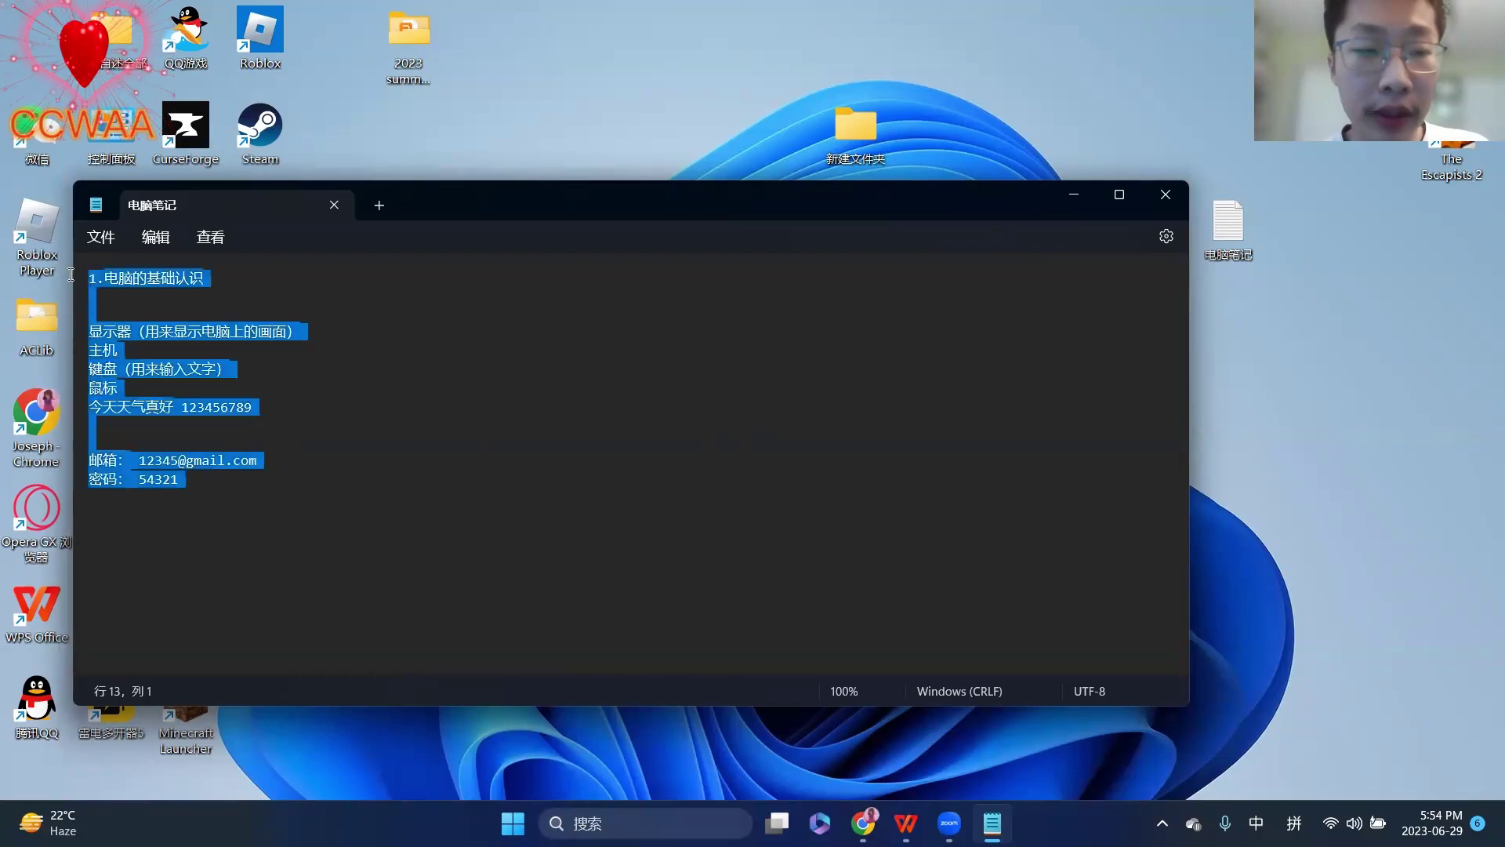
- Copy the notes and paste them into the 电脑 text file from the desktop
right_click(111, 331)
click(161, 434)
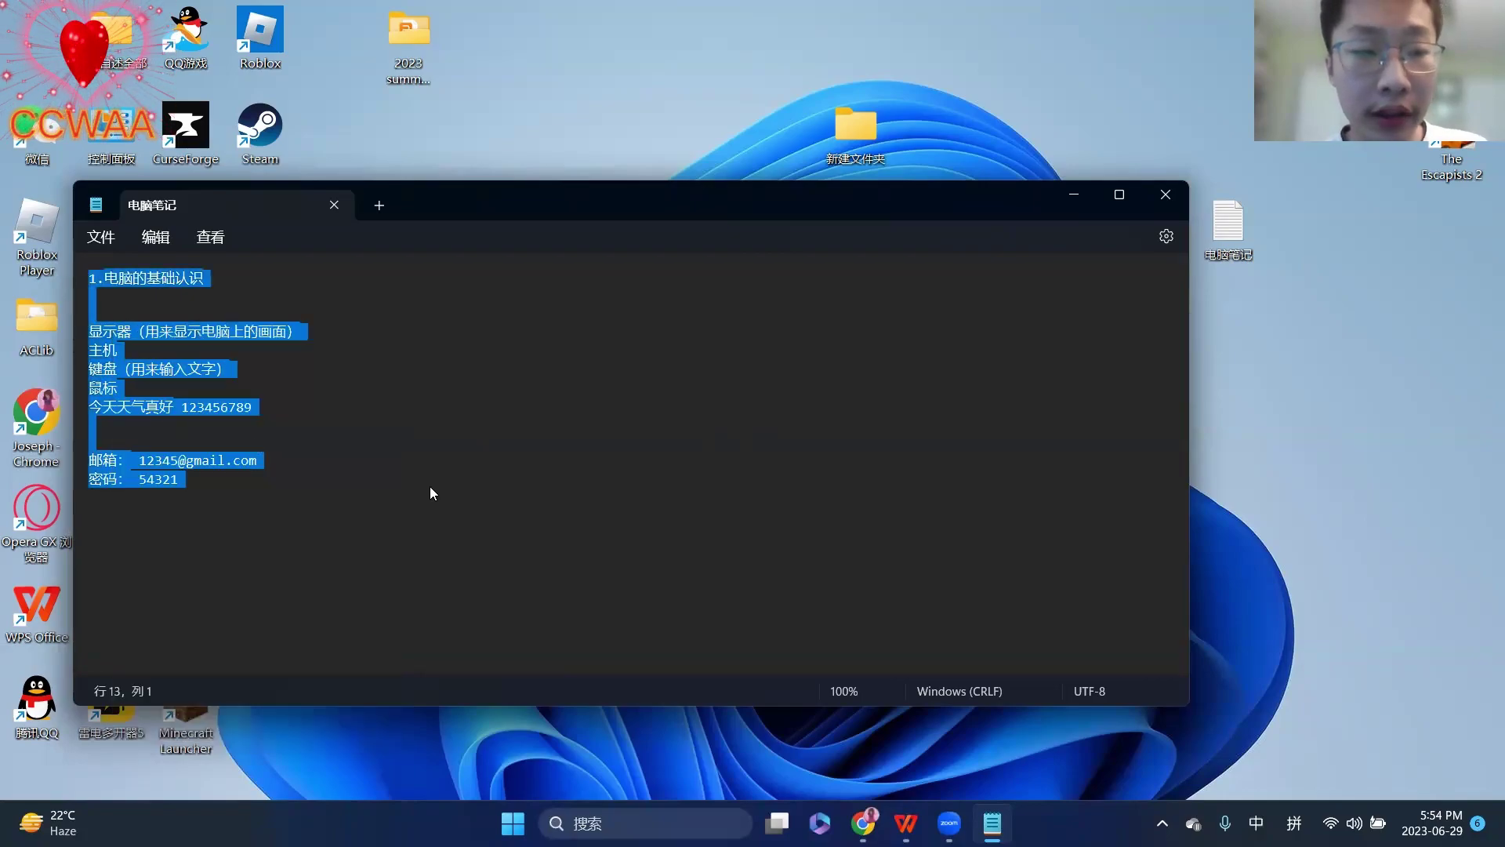
click(311, 474)
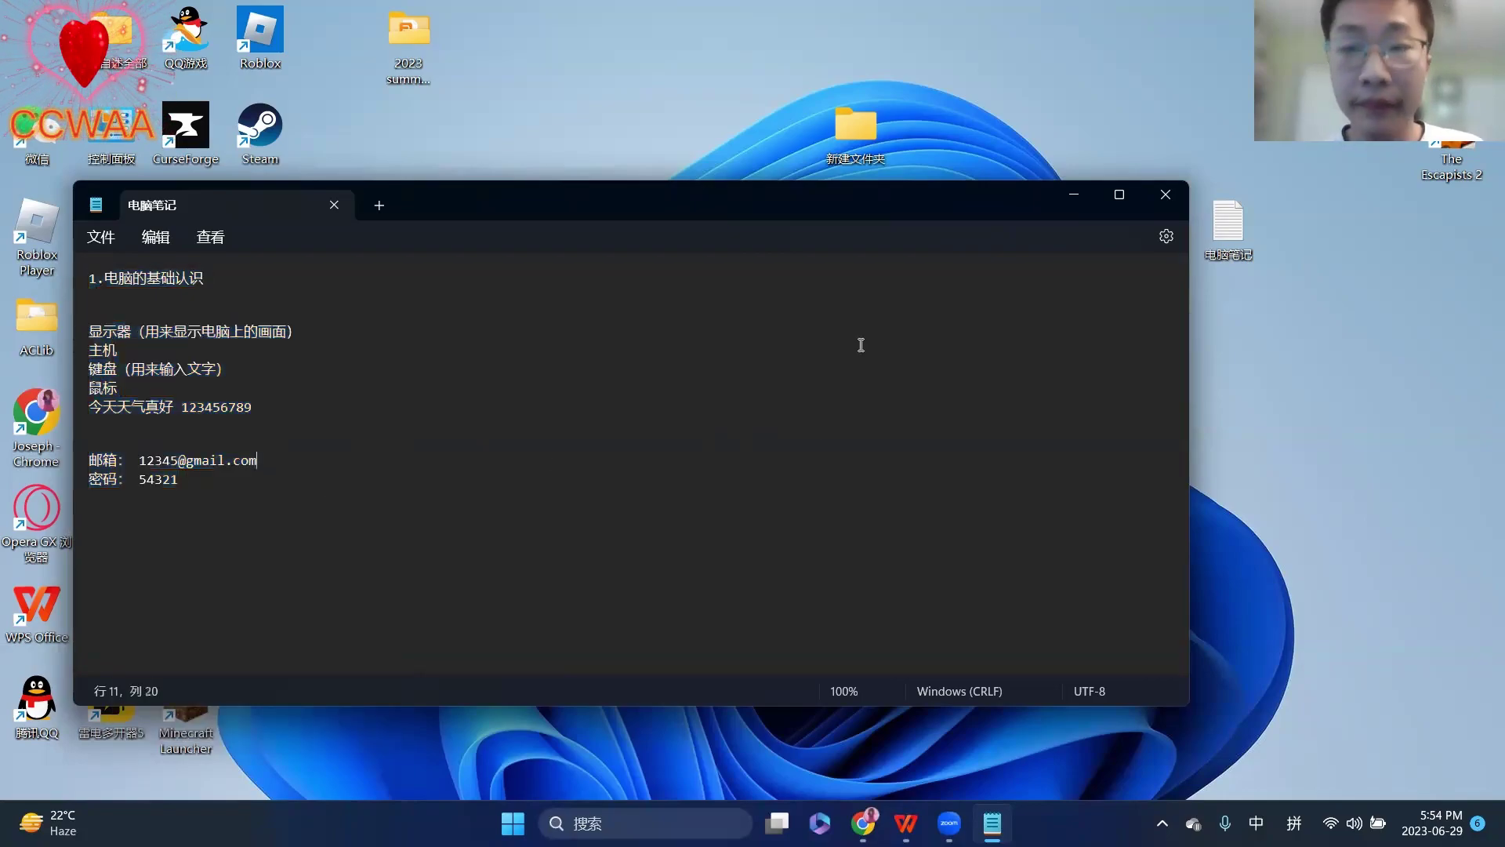
click(1076, 194)
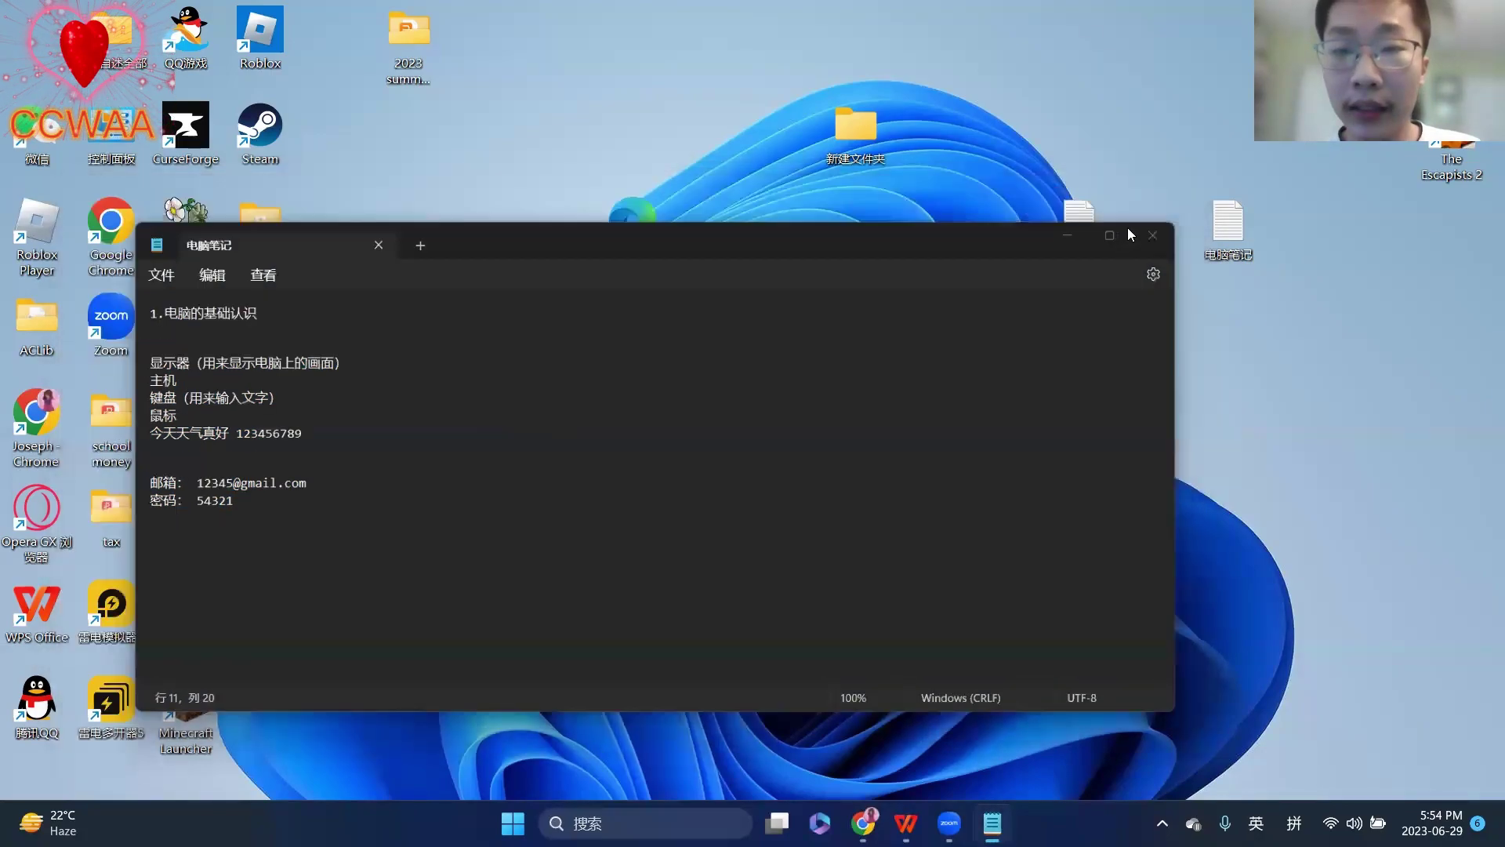
double_click(1070, 229)
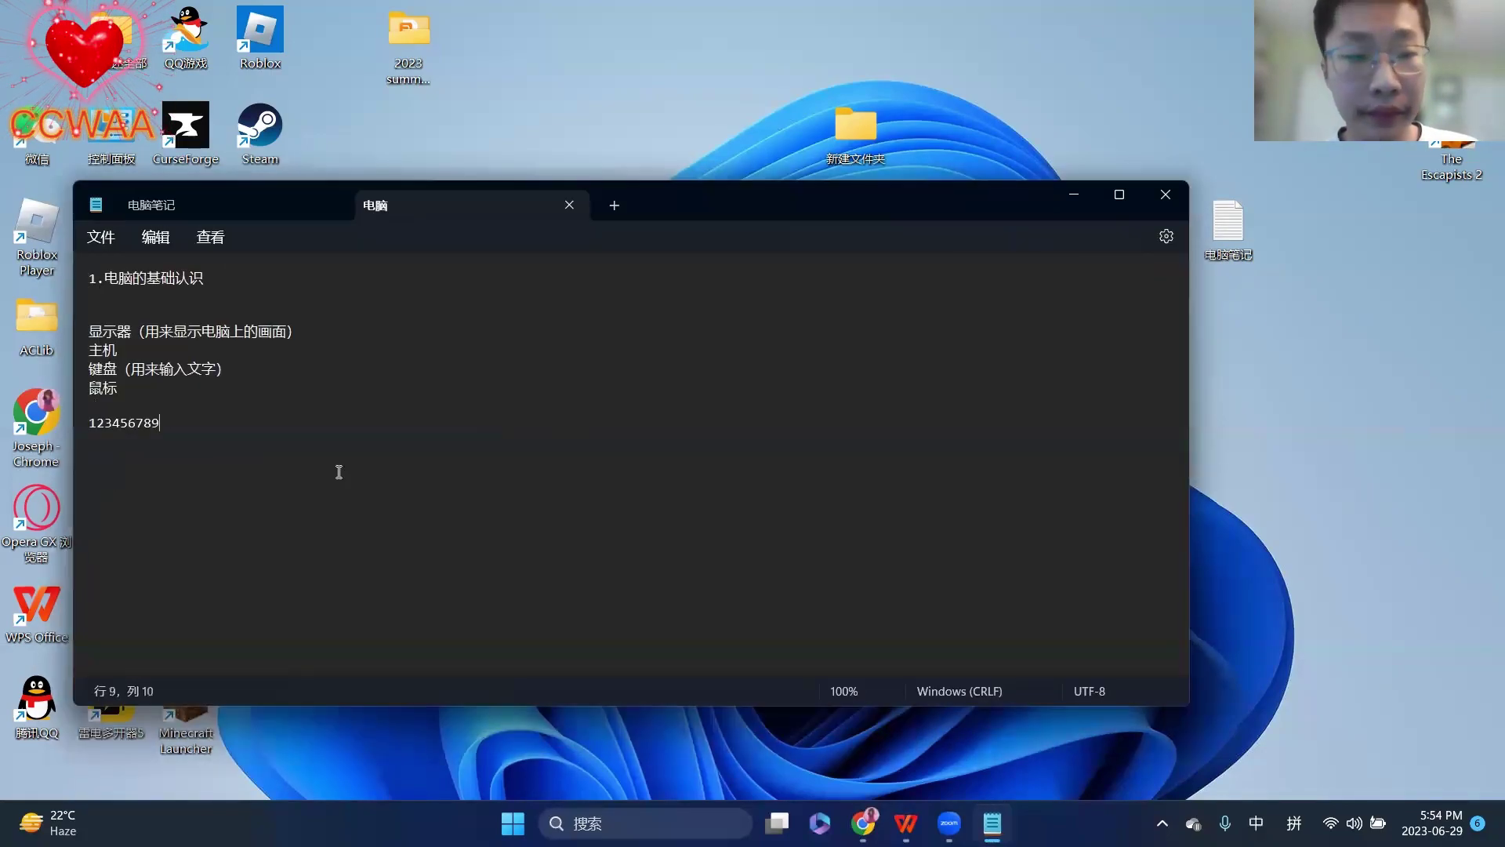
right_click(112, 463)
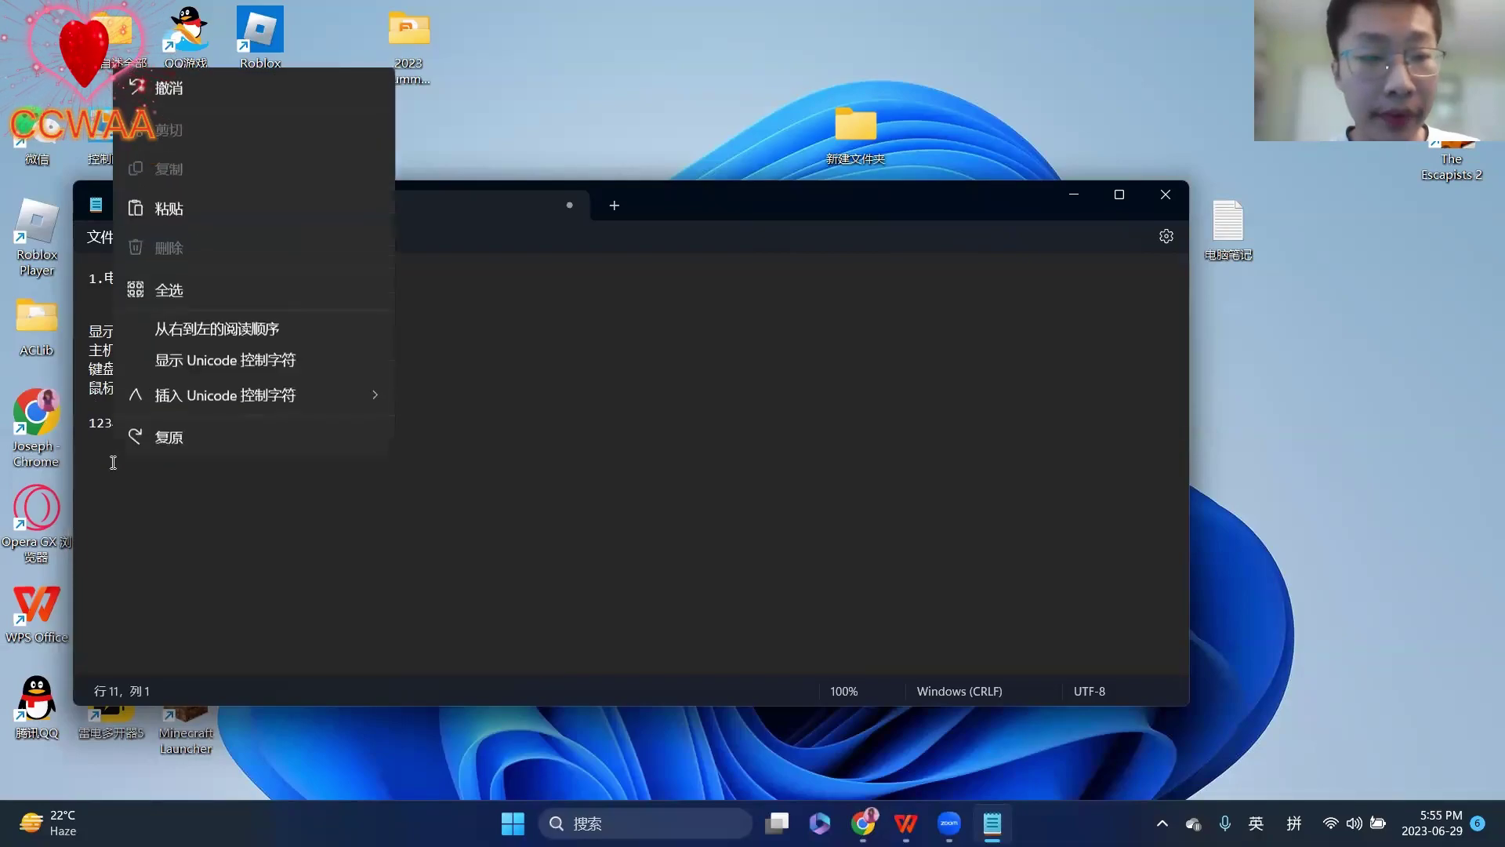
click(193, 210)
scroll(365, 492, up, 2)
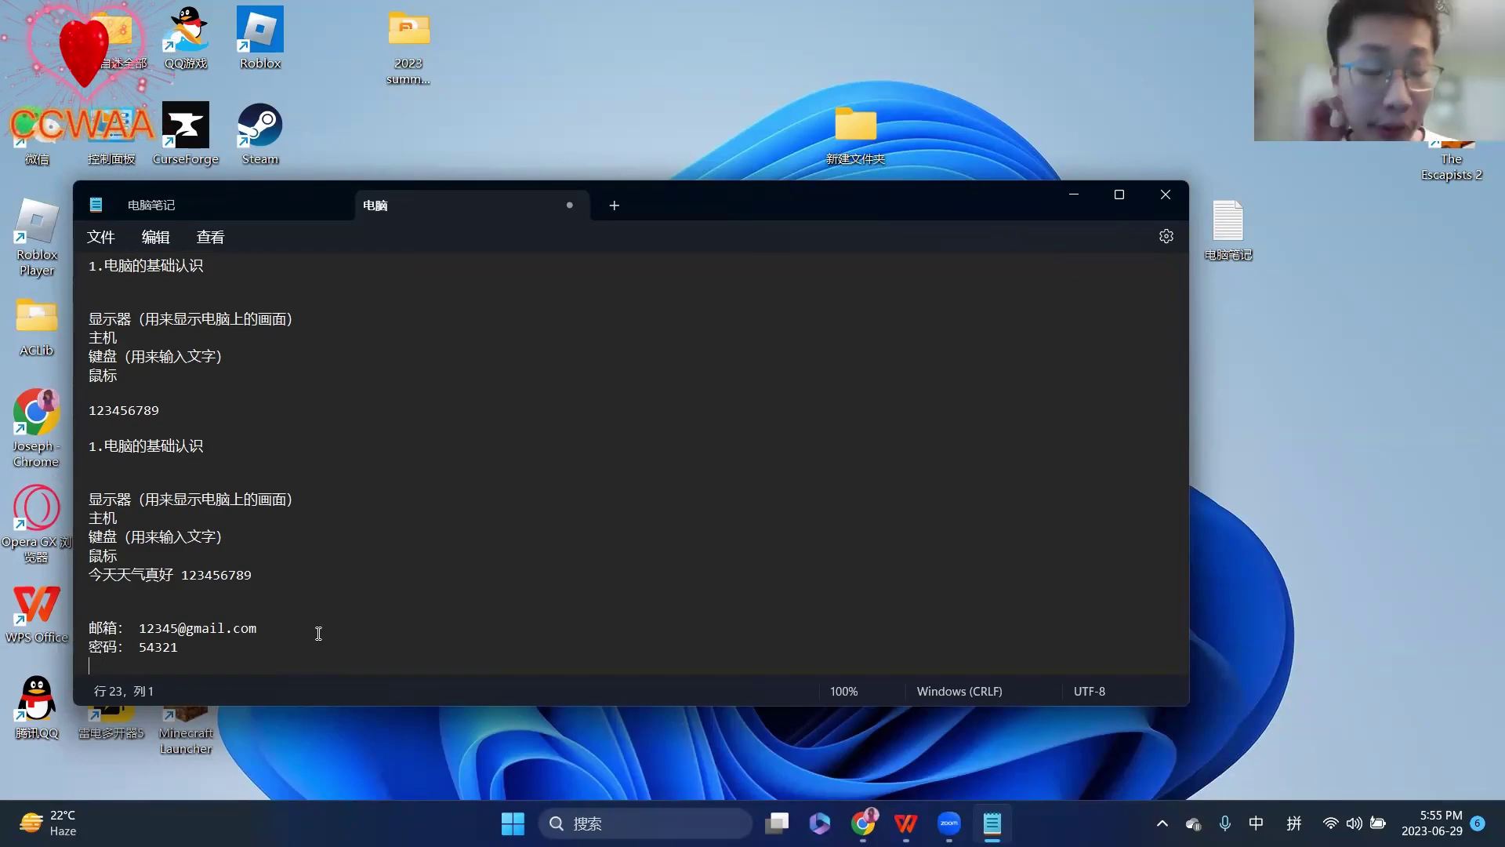
- Cut the 邮箱 and 密码 lines out of the 电脑 file, then save and close it
drag(272, 633, 89, 628)
click(271, 631)
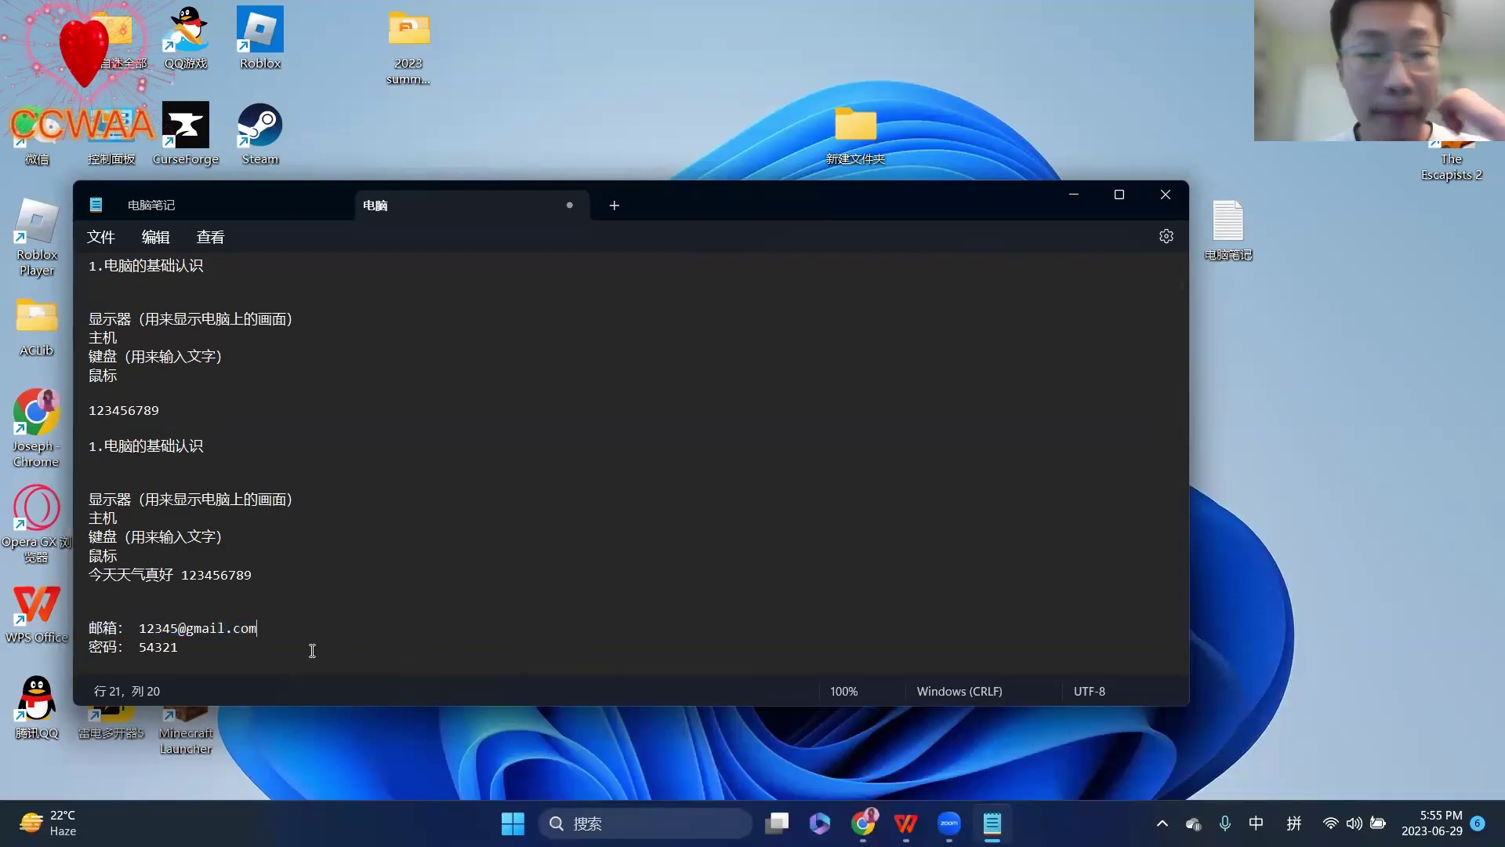
scroll(346, 531, up, 1)
scroll(335, 505, down, 1)
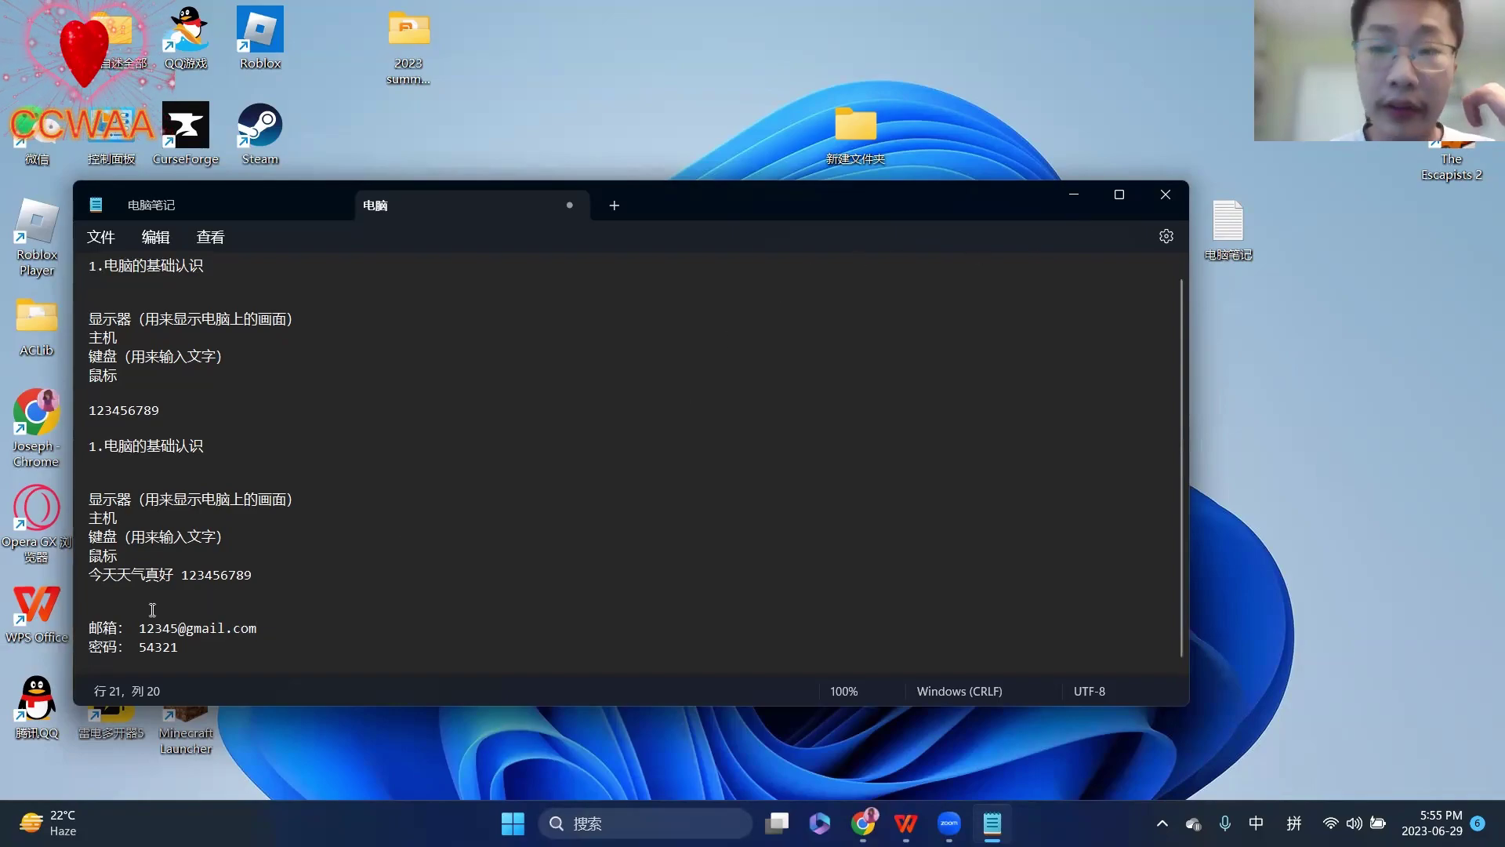
drag(89, 627, 314, 640)
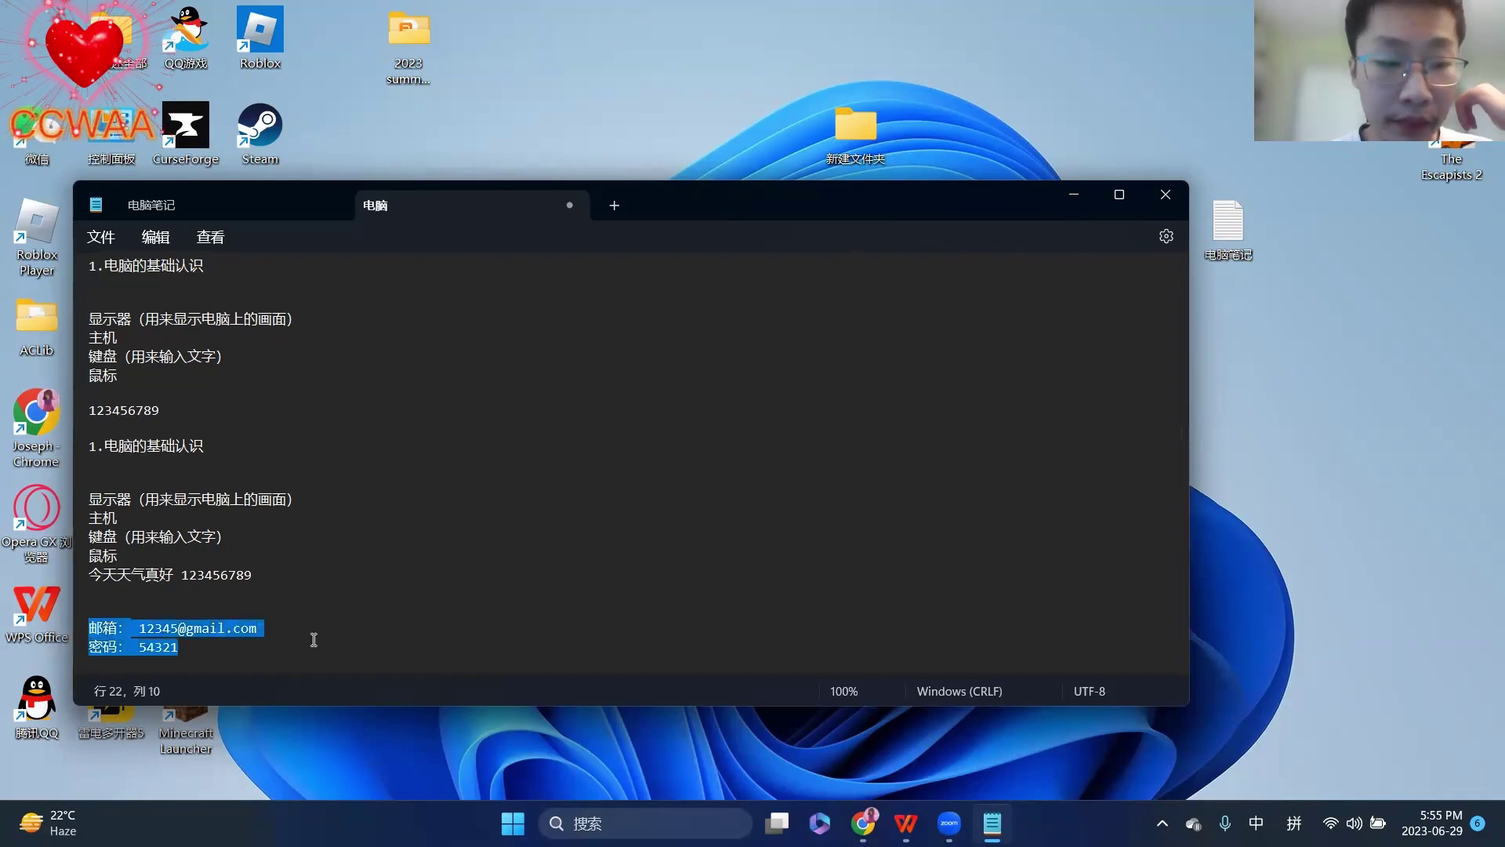
right_click(257, 627)
click(377, 296)
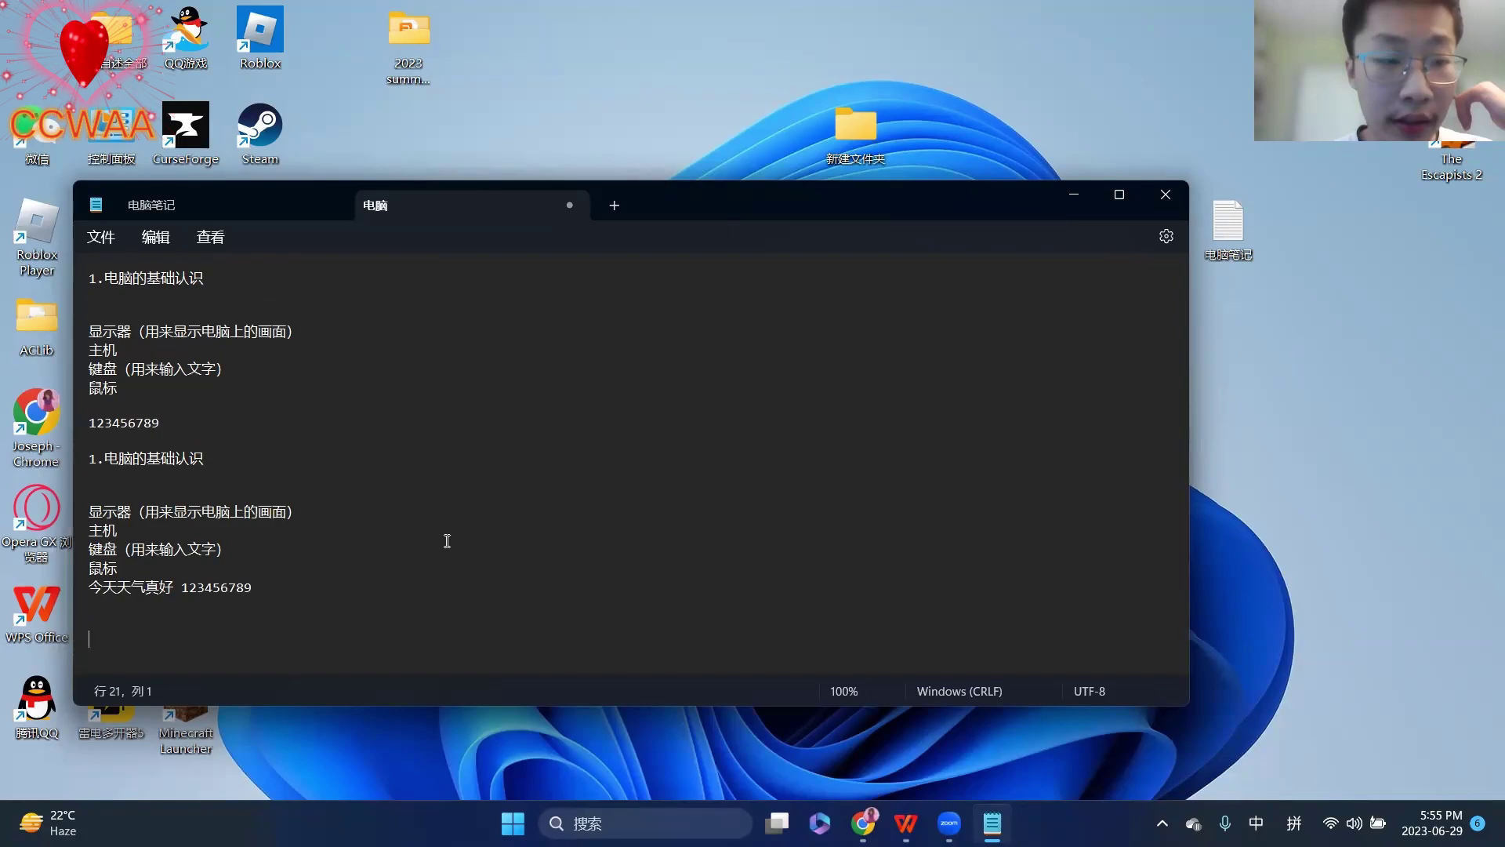
click(1166, 195)
click(521, 499)
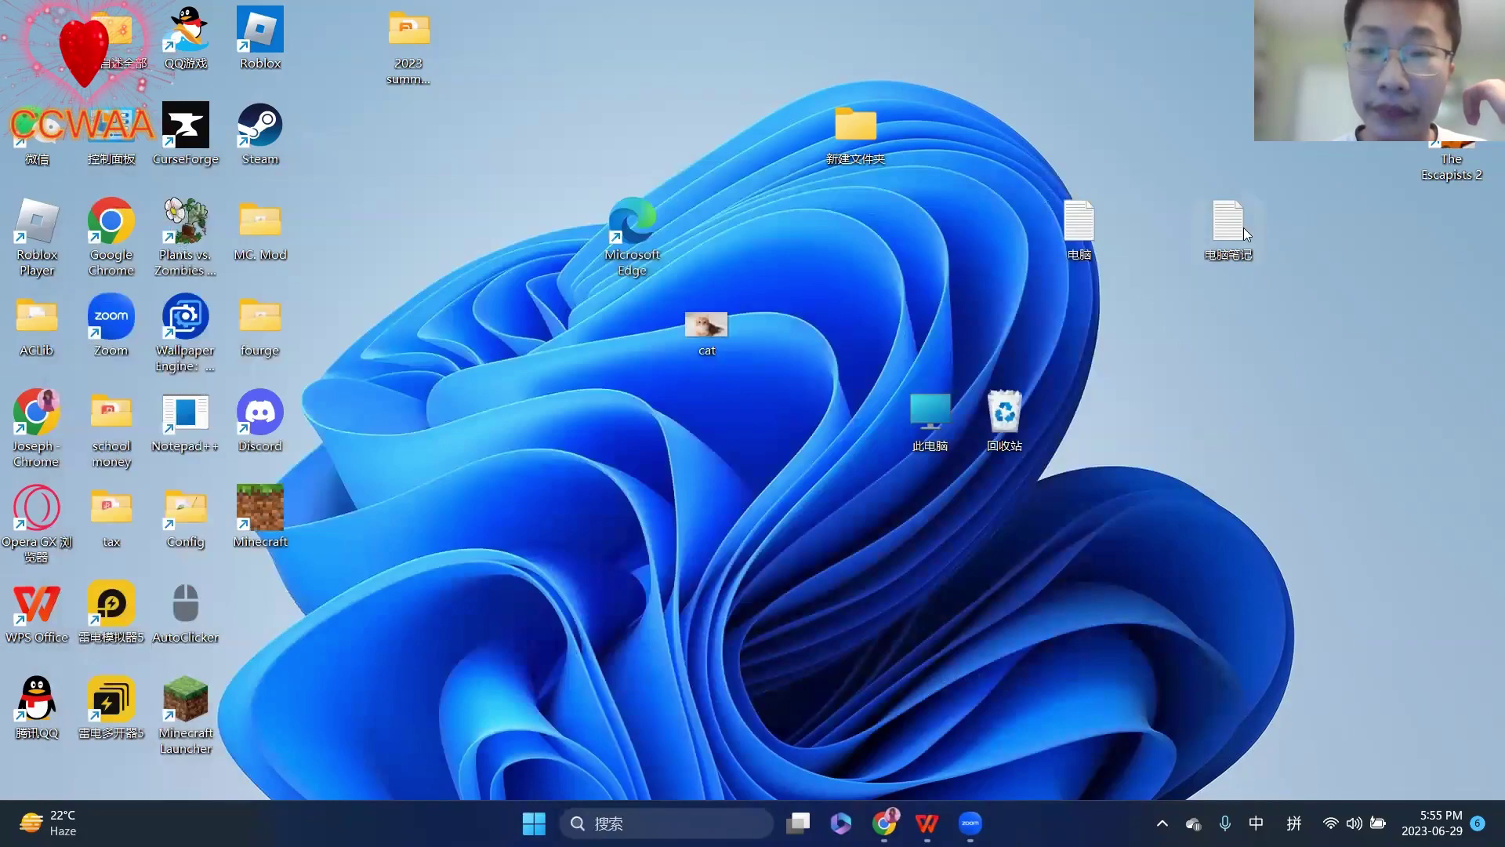
- Paste the 邮箱 and 密码 lines after the e-mail line in 电脑笔记, then save and close
double_click(1233, 227)
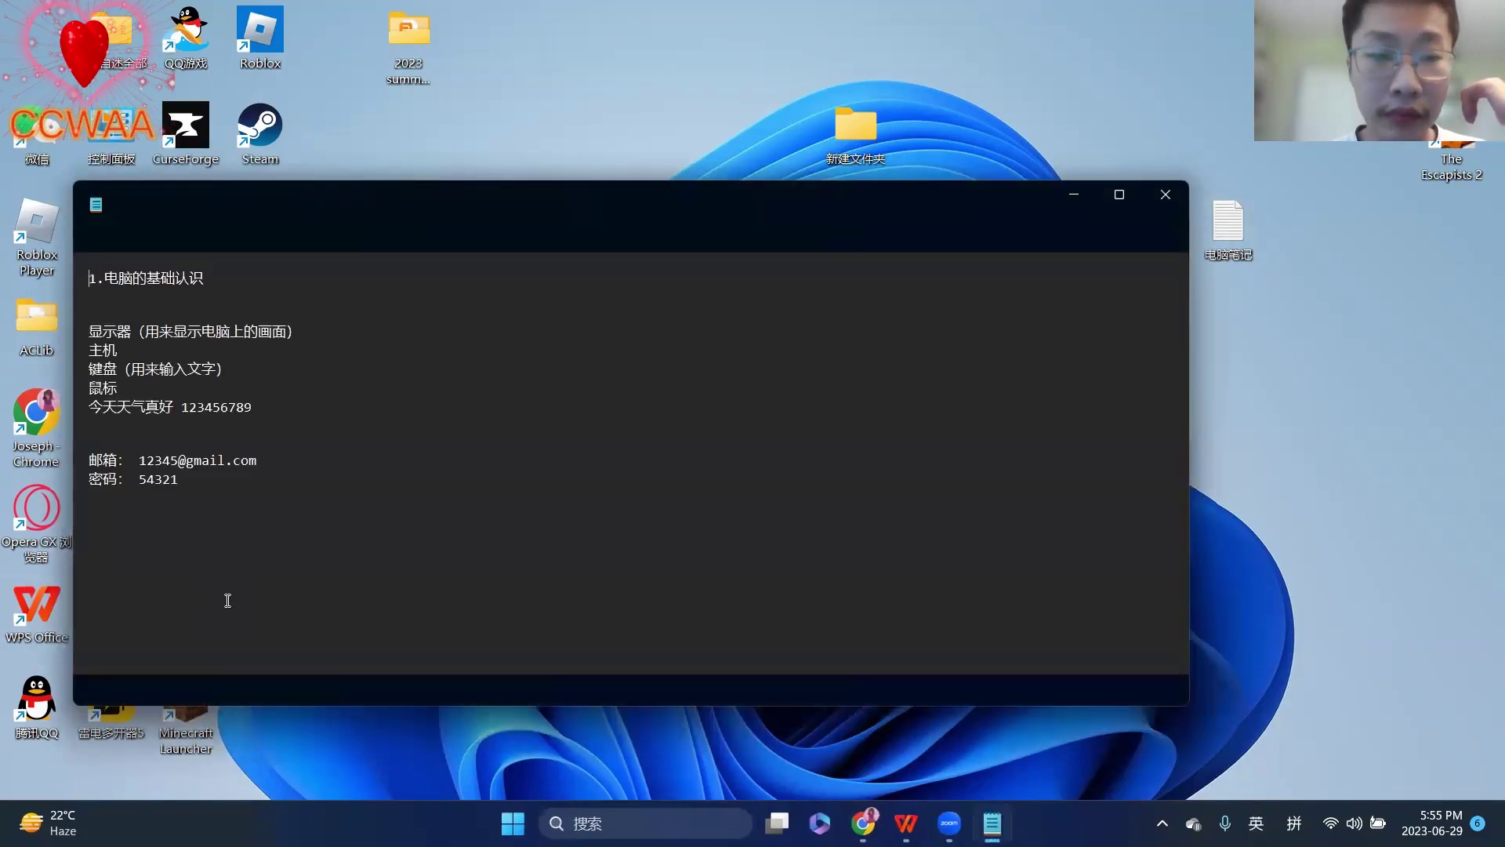
click(265, 456)
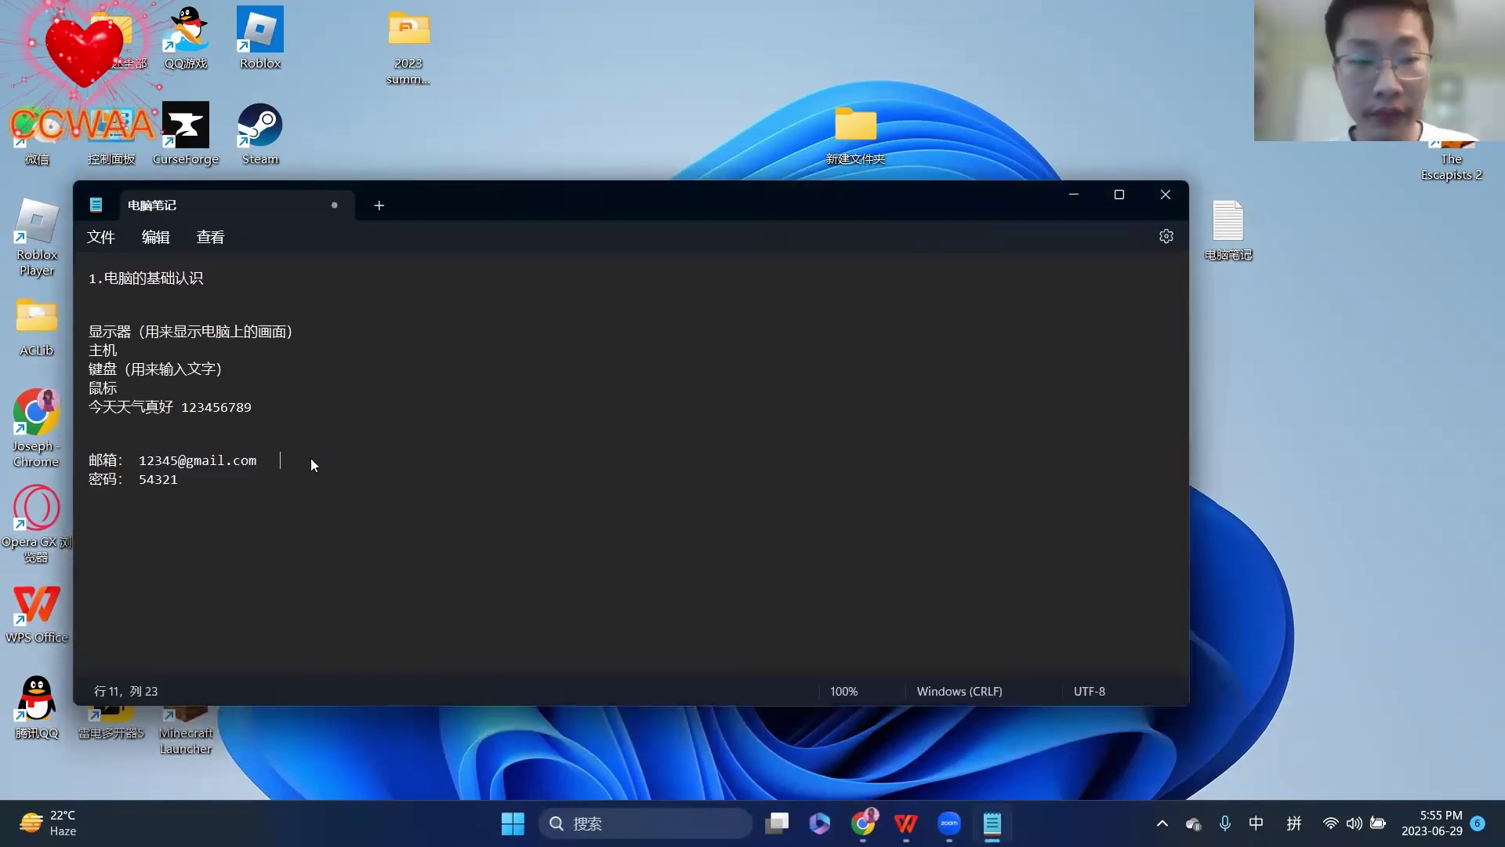
right_click(312, 465)
click(407, 187)
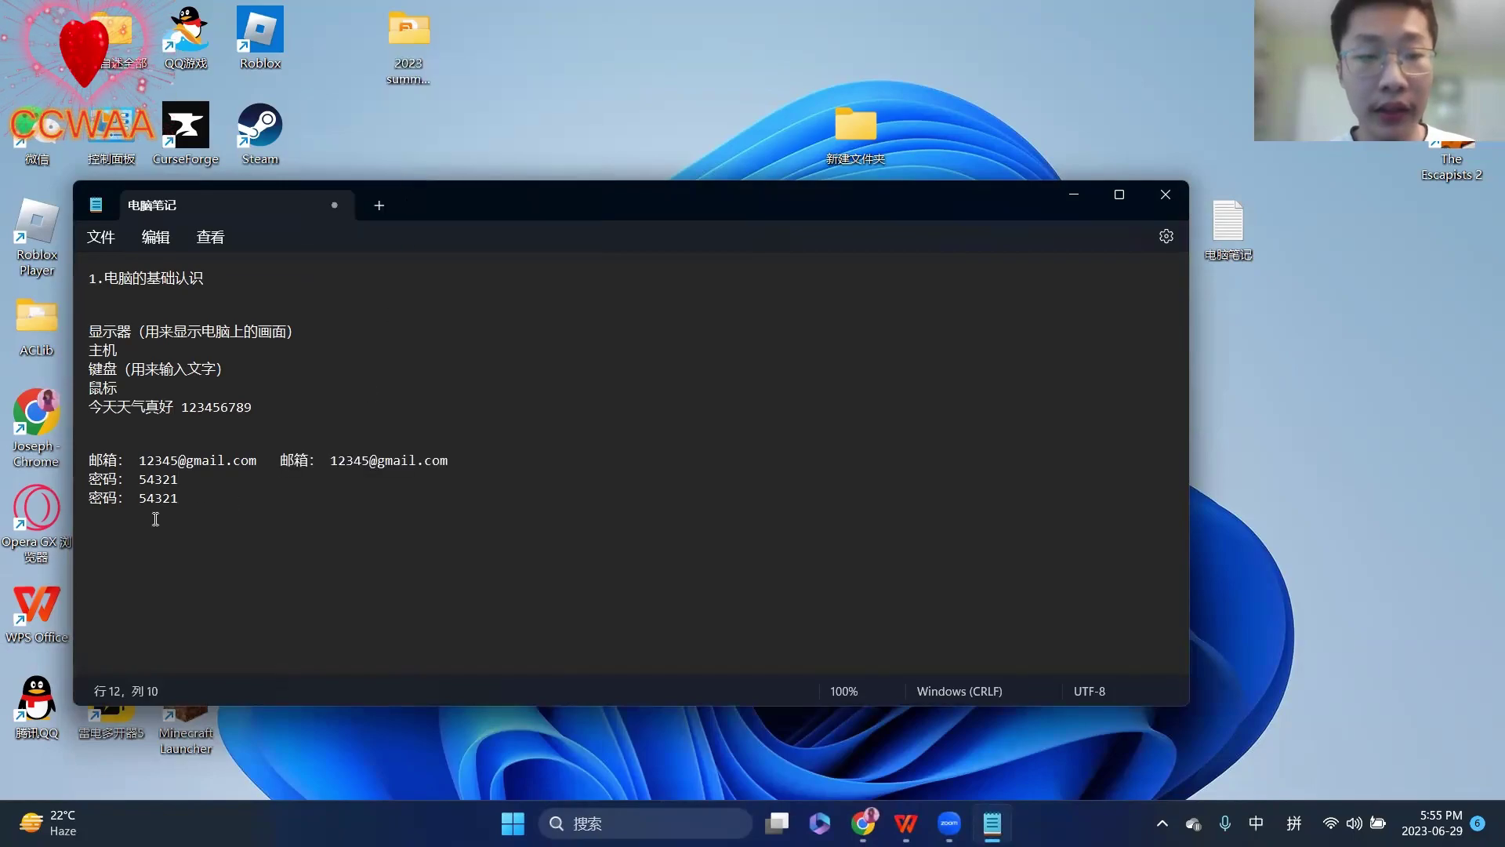
key(BackSpace)
key(BackSpace)
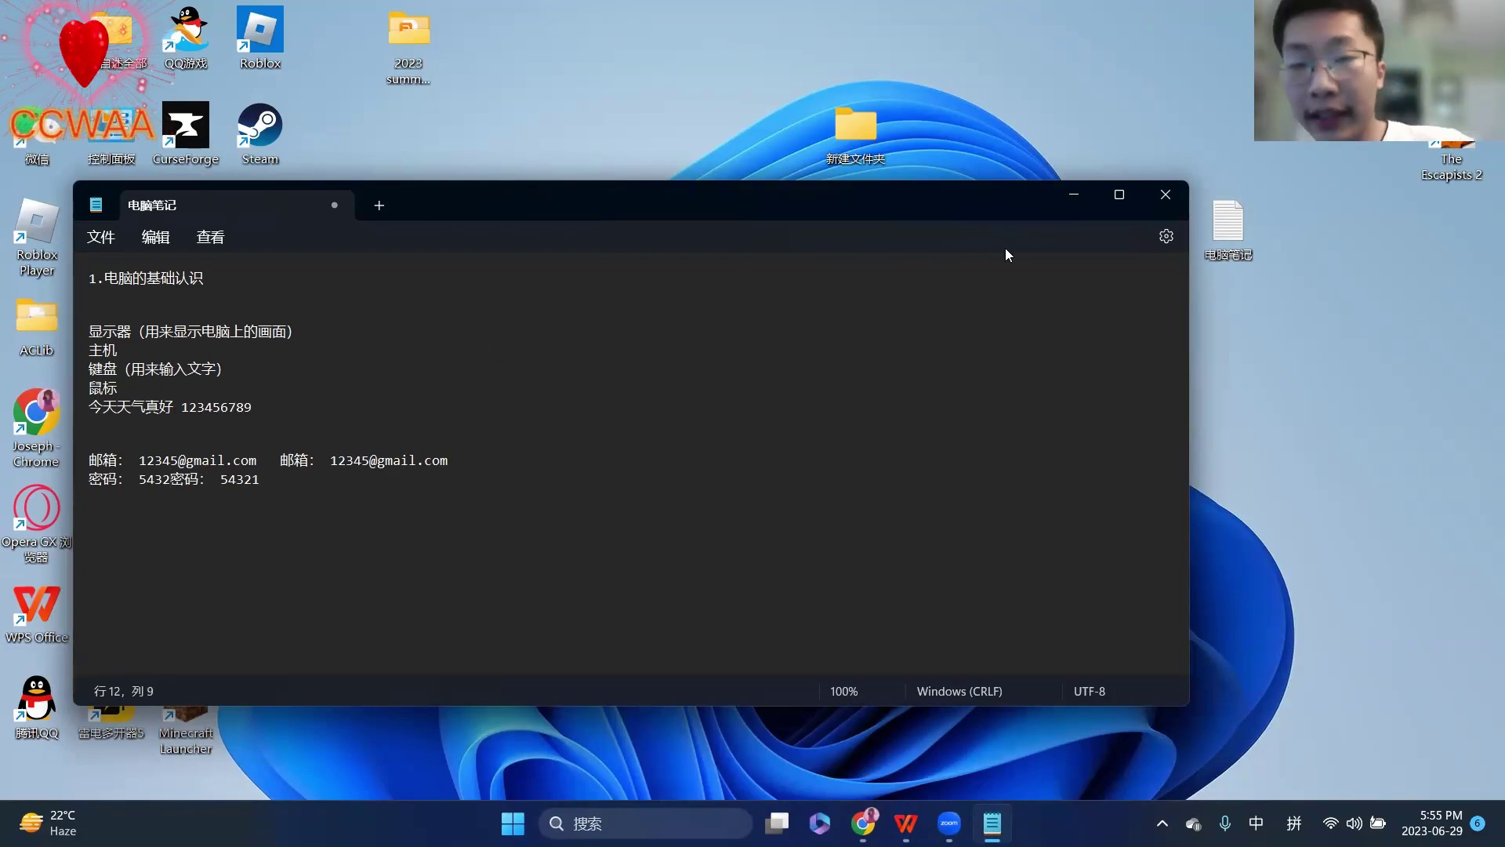
click(1164, 197)
click(536, 497)
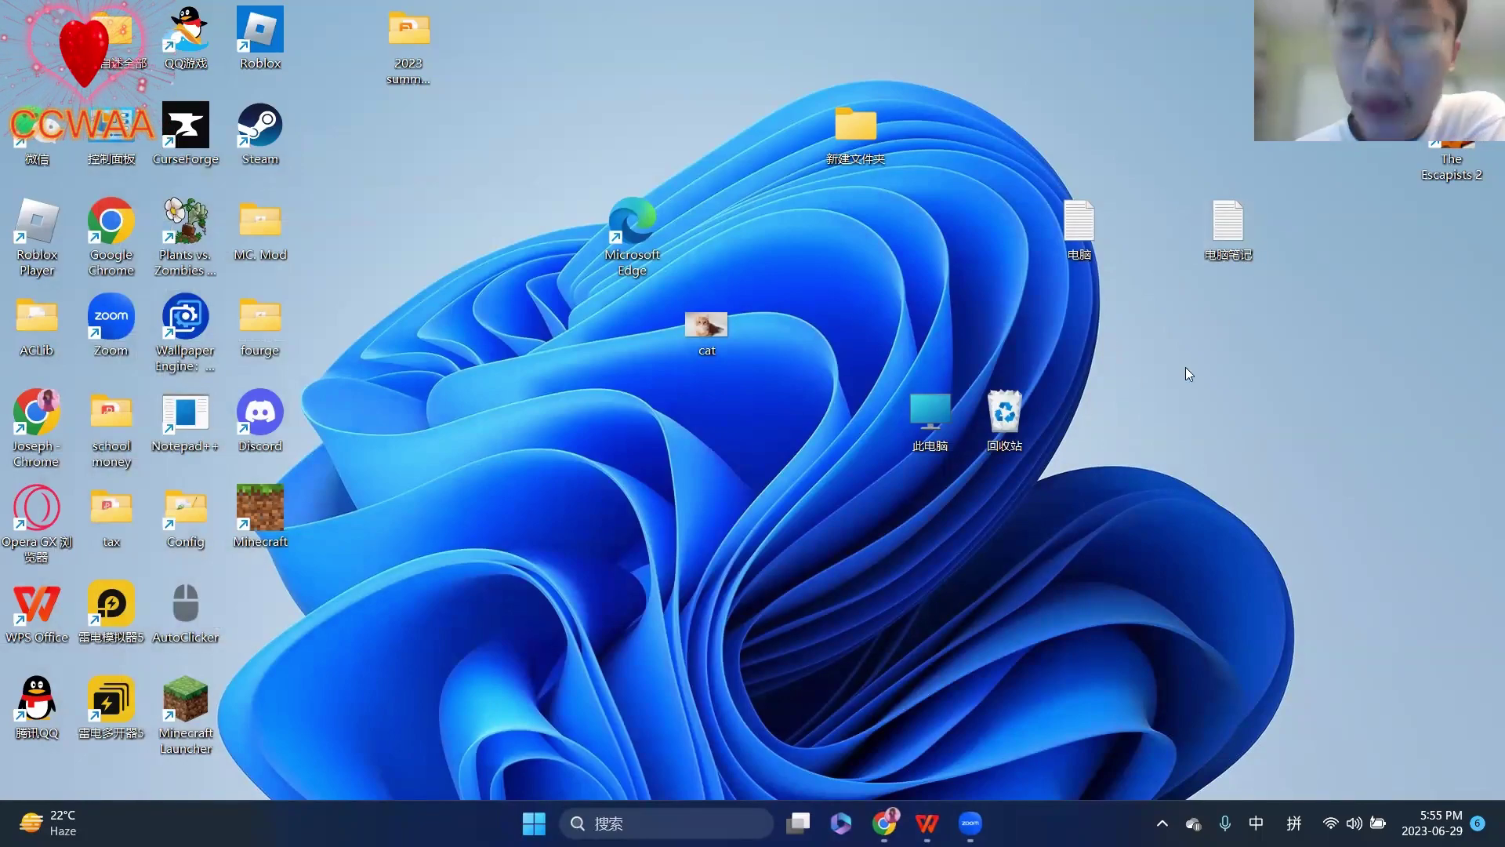
- View the 记事本 slide in WPS, then move the 电脑 icon beside 电脑笔记 on the desktop
click(928, 822)
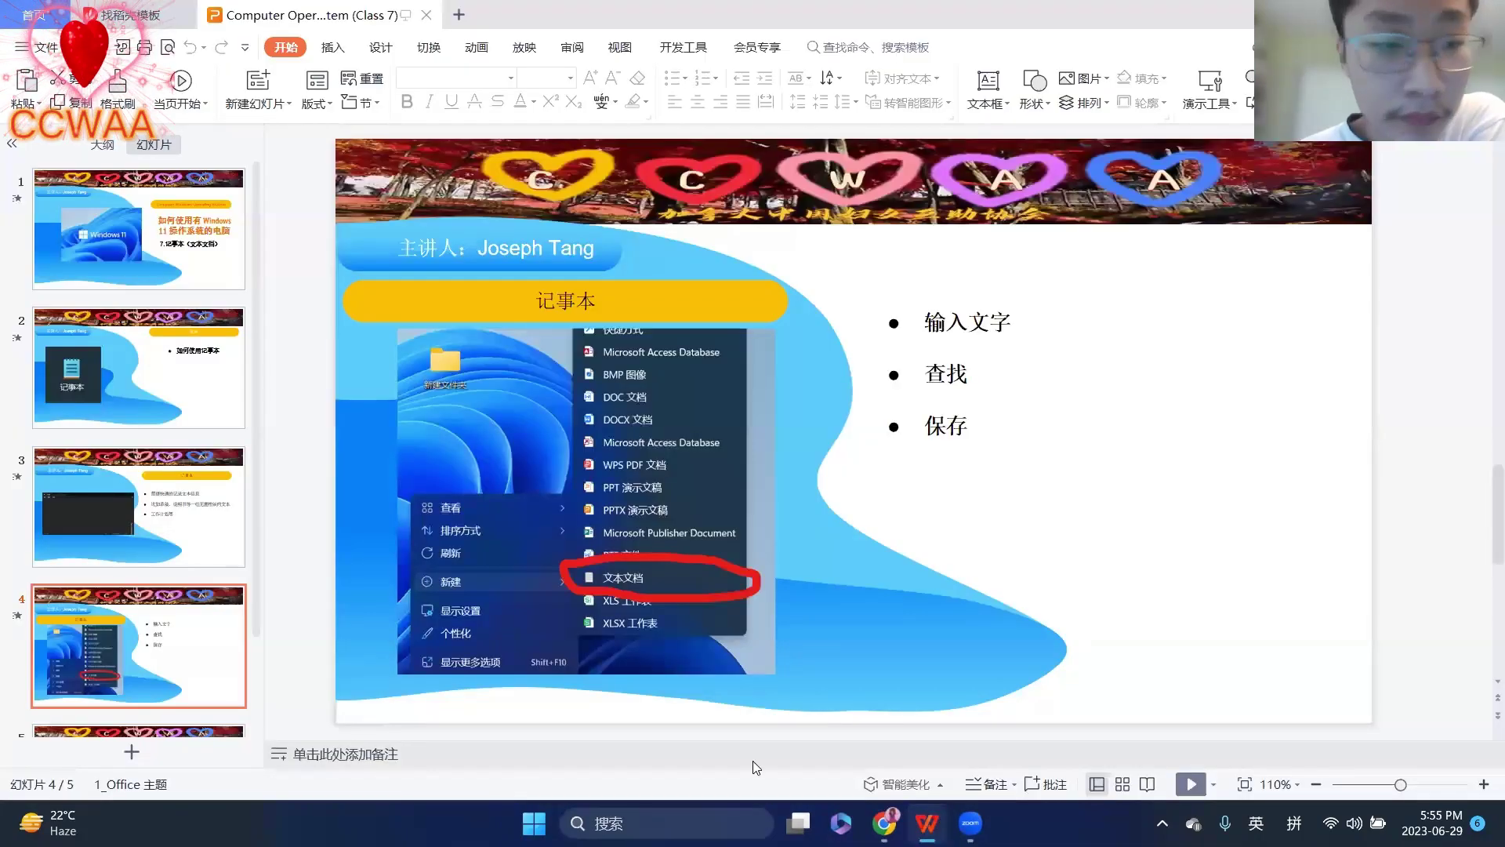
scroll(198, 488, down, 2)
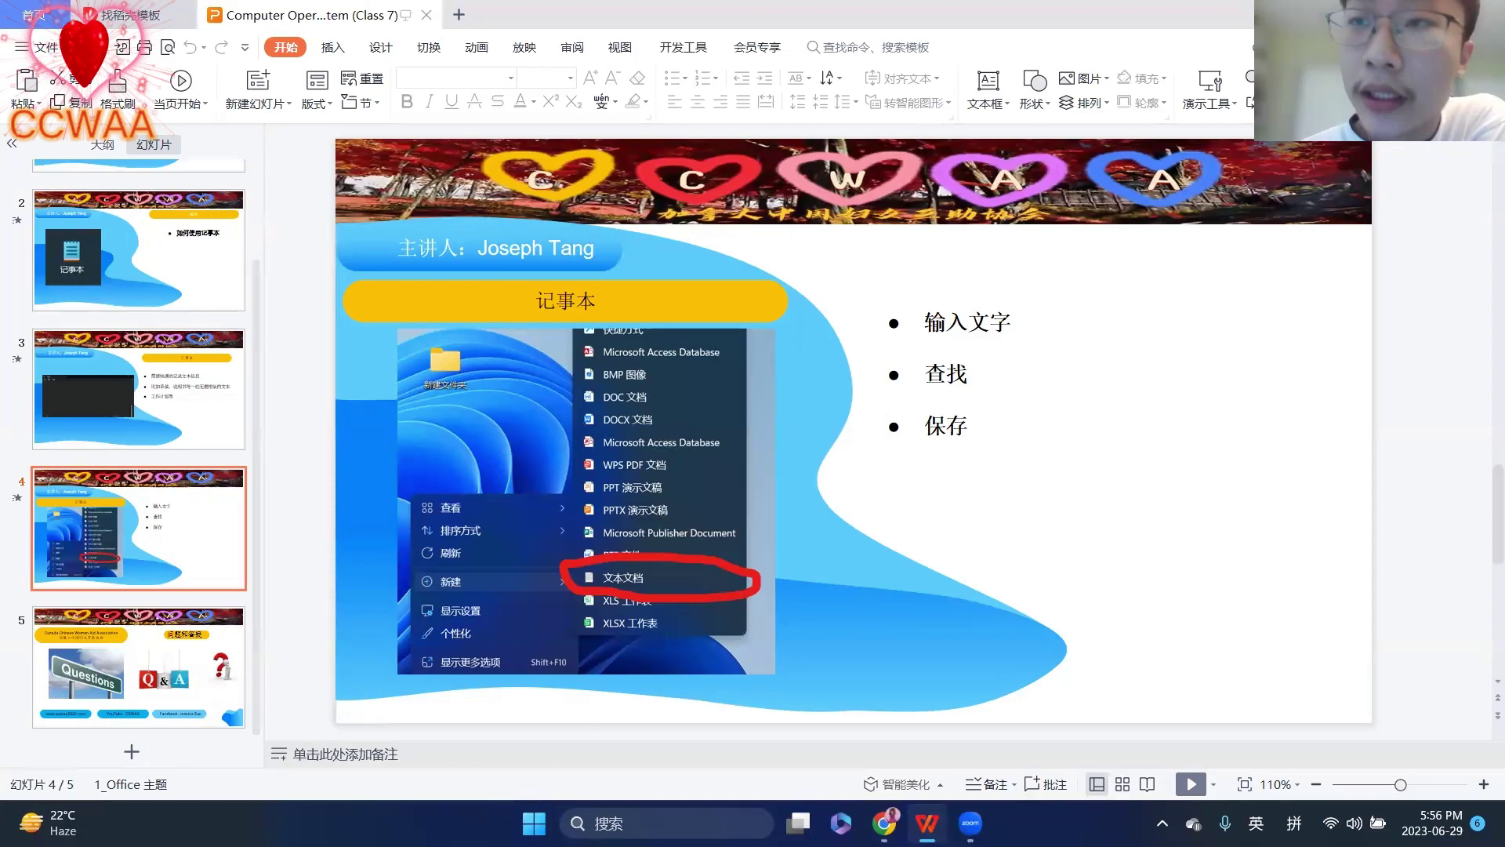
key(super+d)
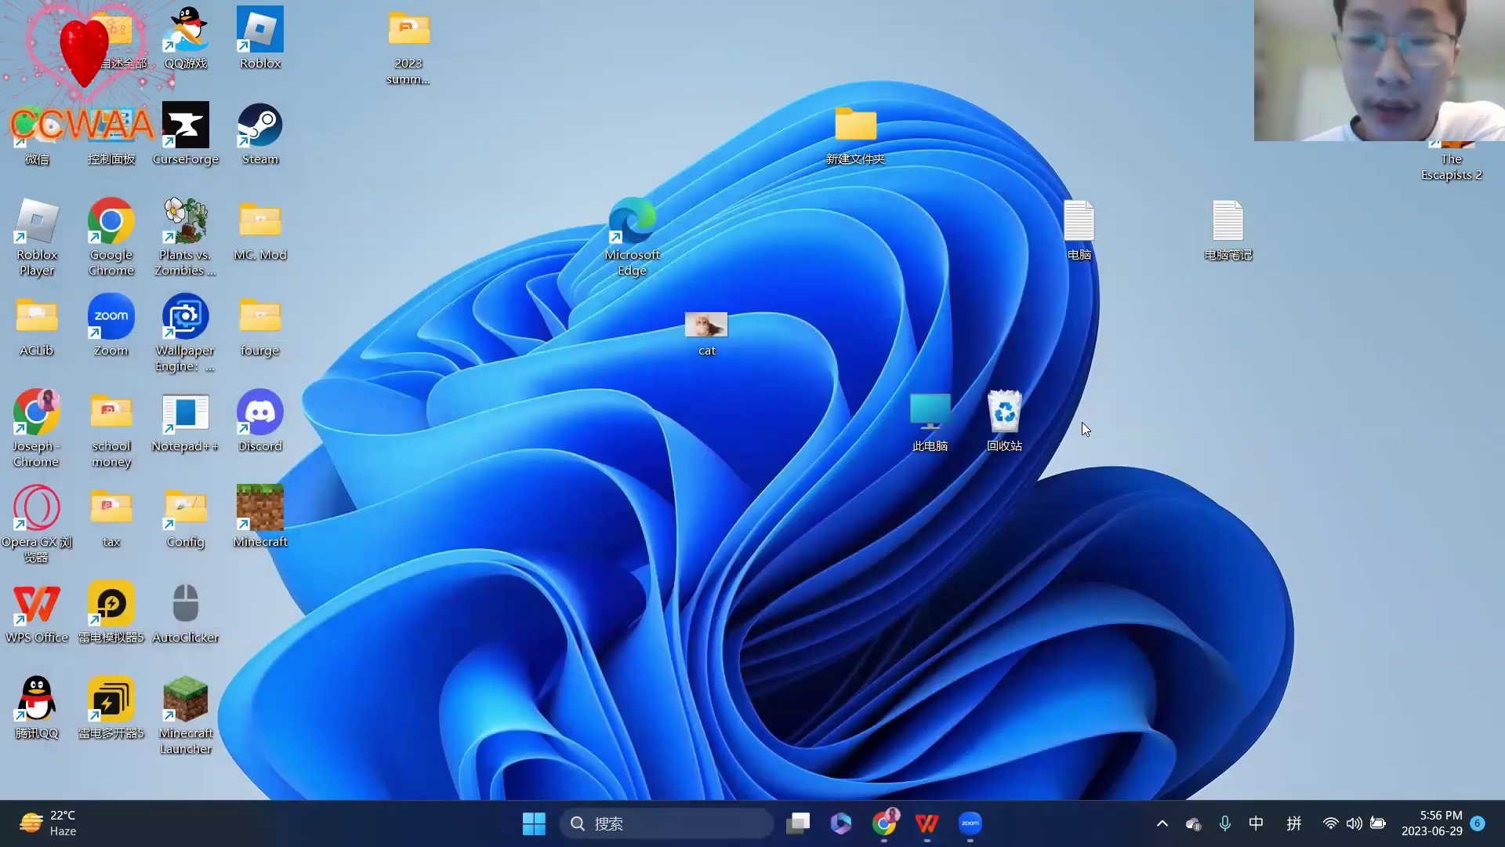
drag(1228, 227, 1227, 321)
drag(1079, 231, 1184, 325)
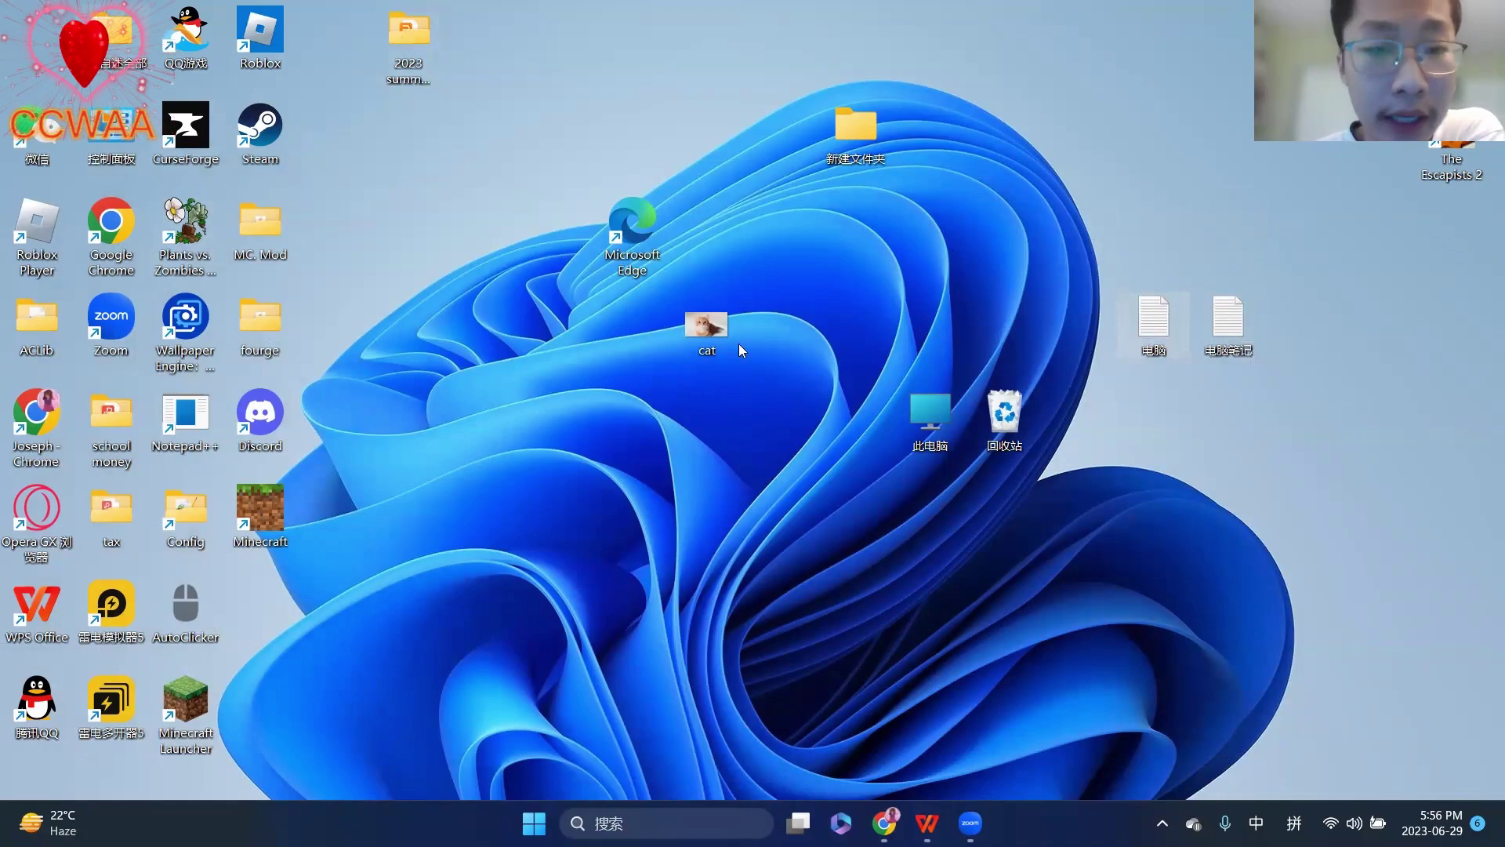
- Browse through This PC and the C: drive into the AAA folder
double_click(916, 419)
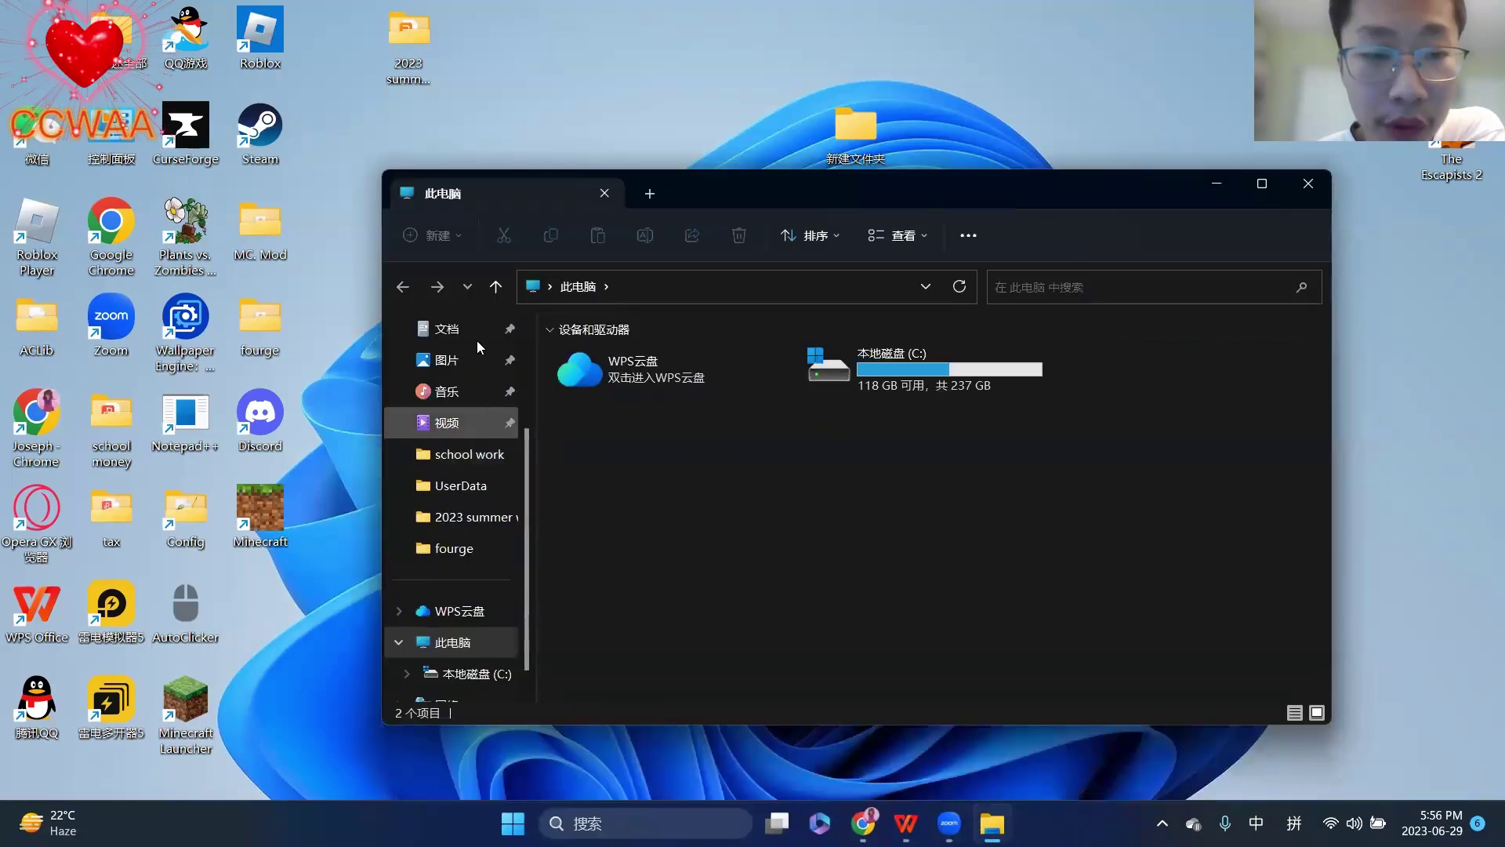
scroll(474, 502, down, 1)
click(471, 642)
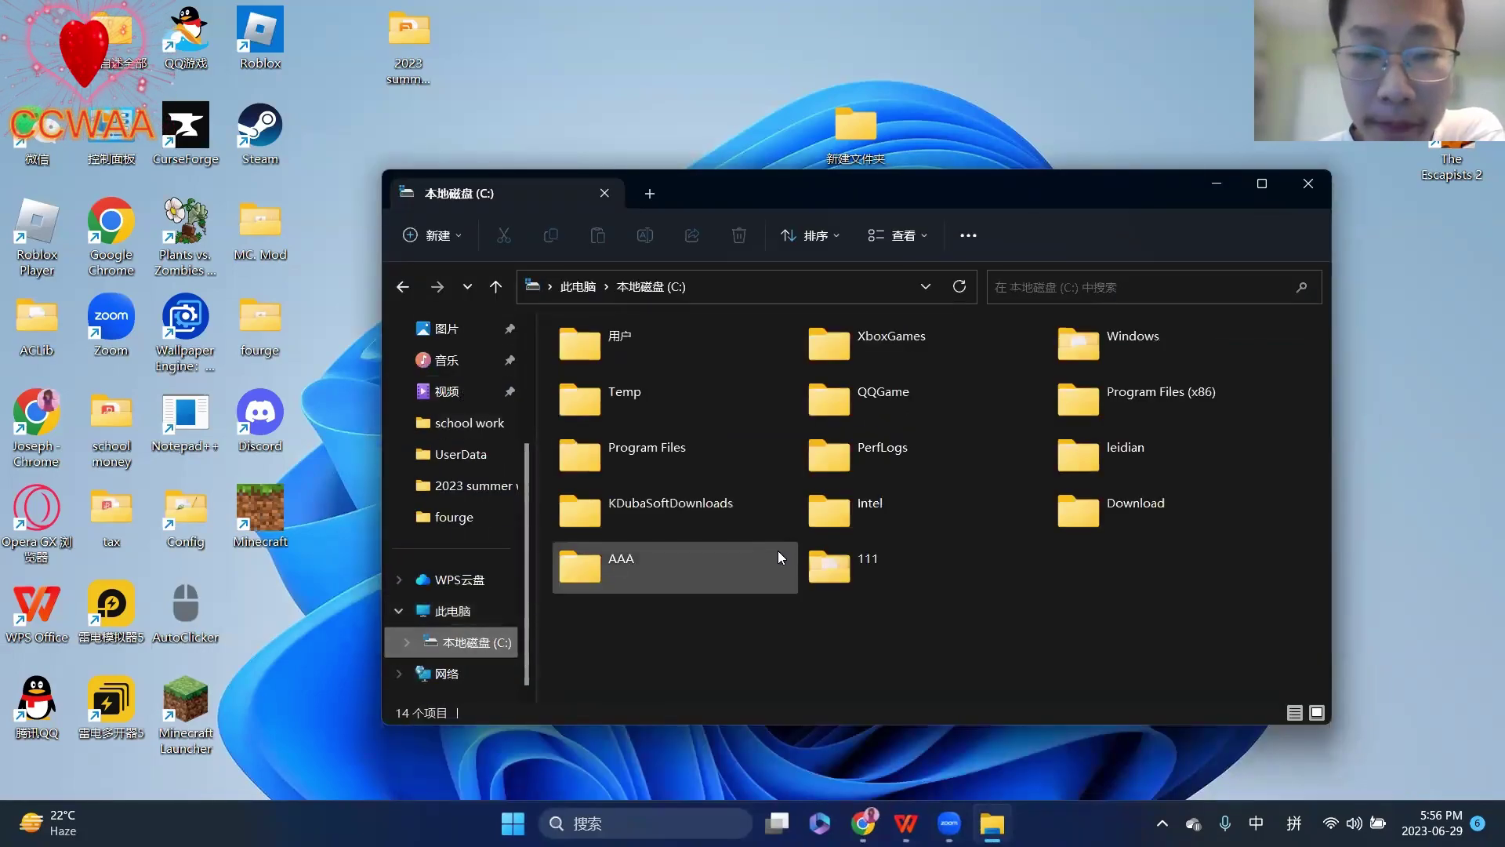
double_click(746, 557)
- Create a new text document named 345 there and open it in Notepad
right_click(690, 456)
mouse_move(769, 616)
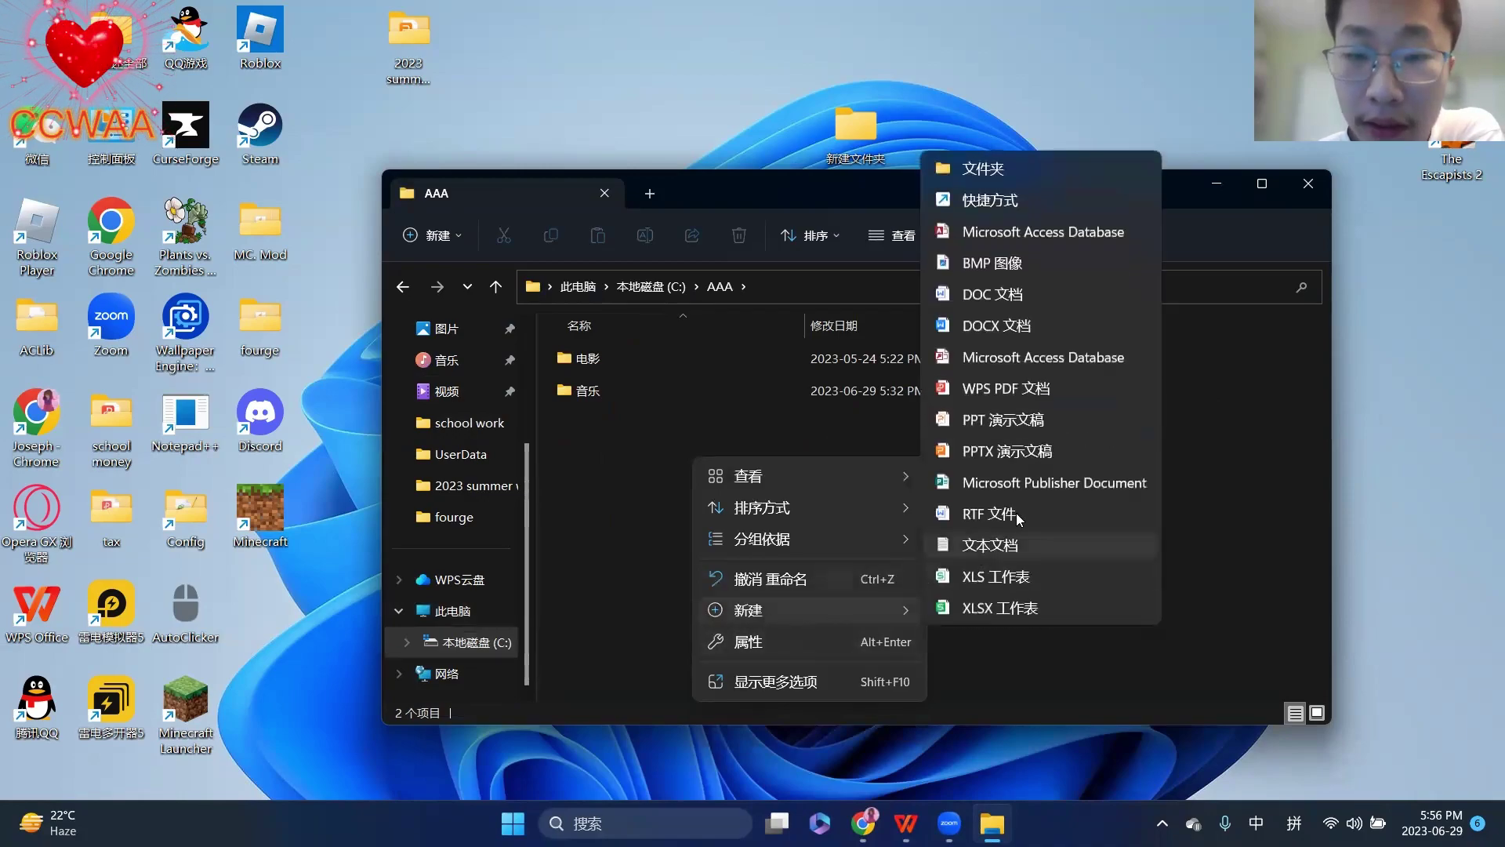
click(1023, 539)
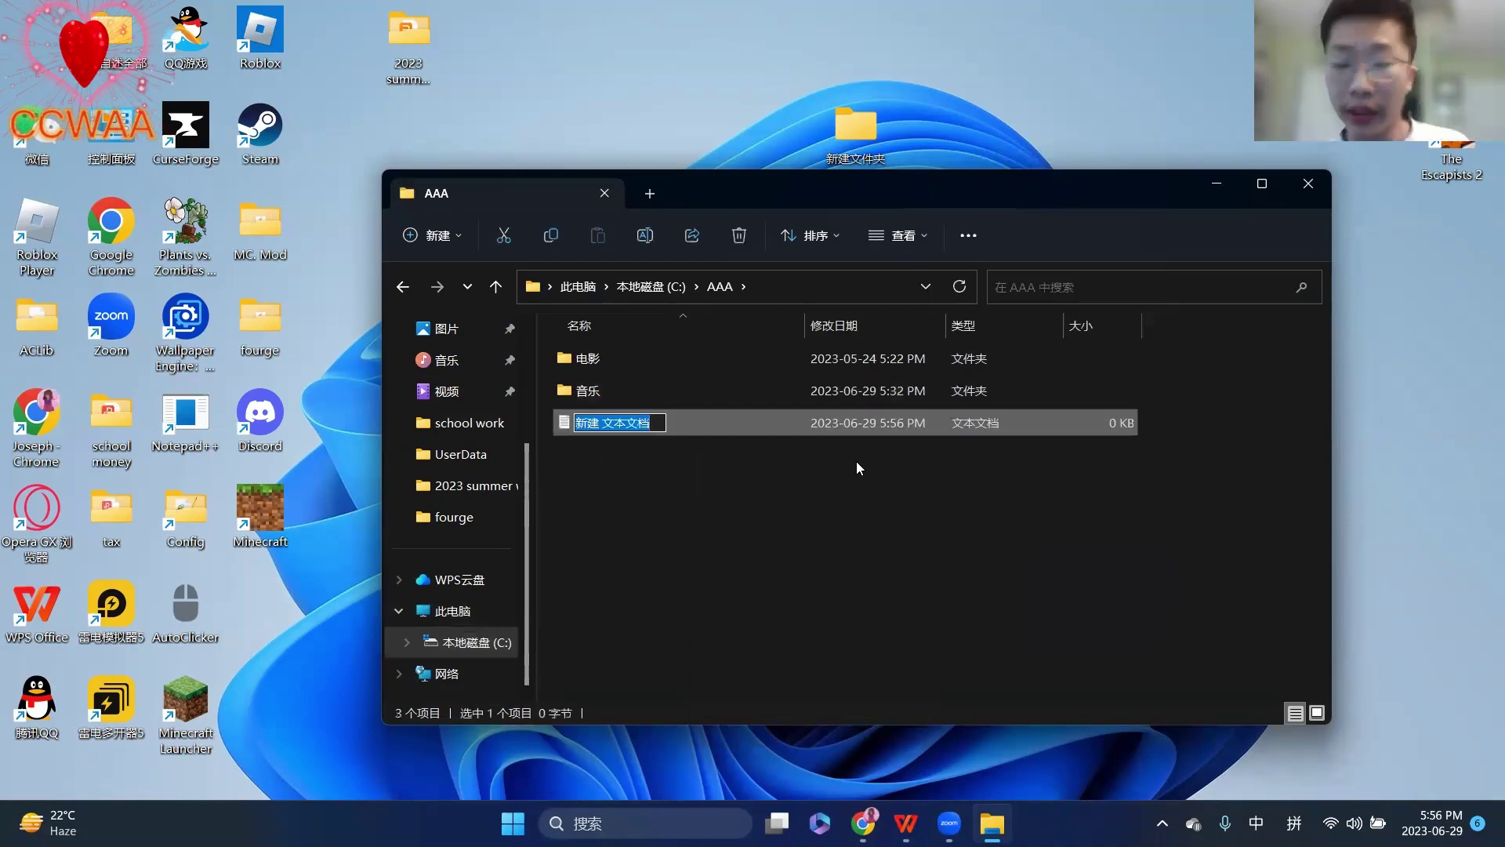
key(BackSpace)
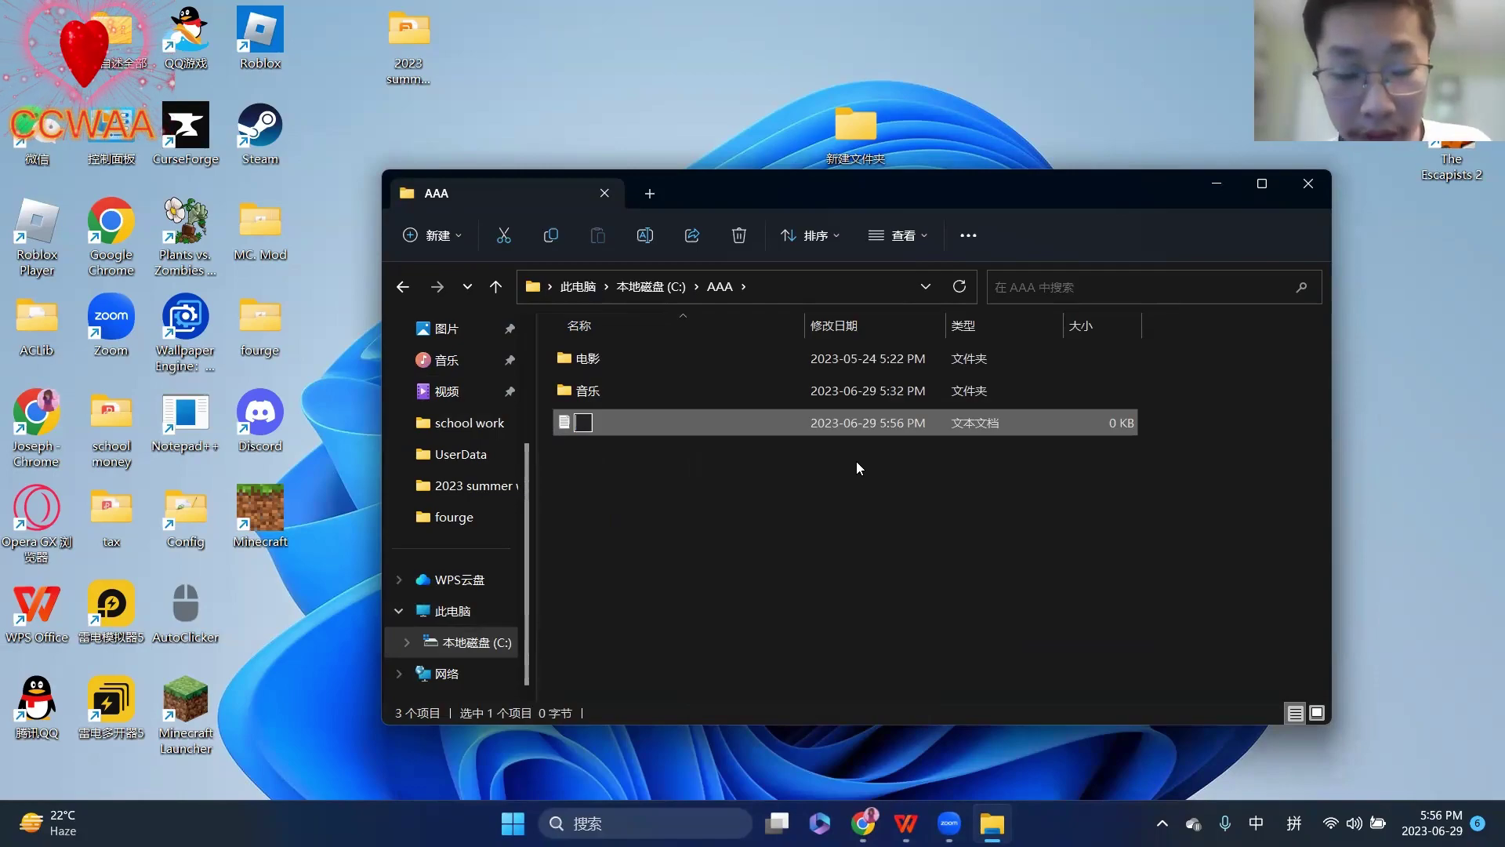
text(345)
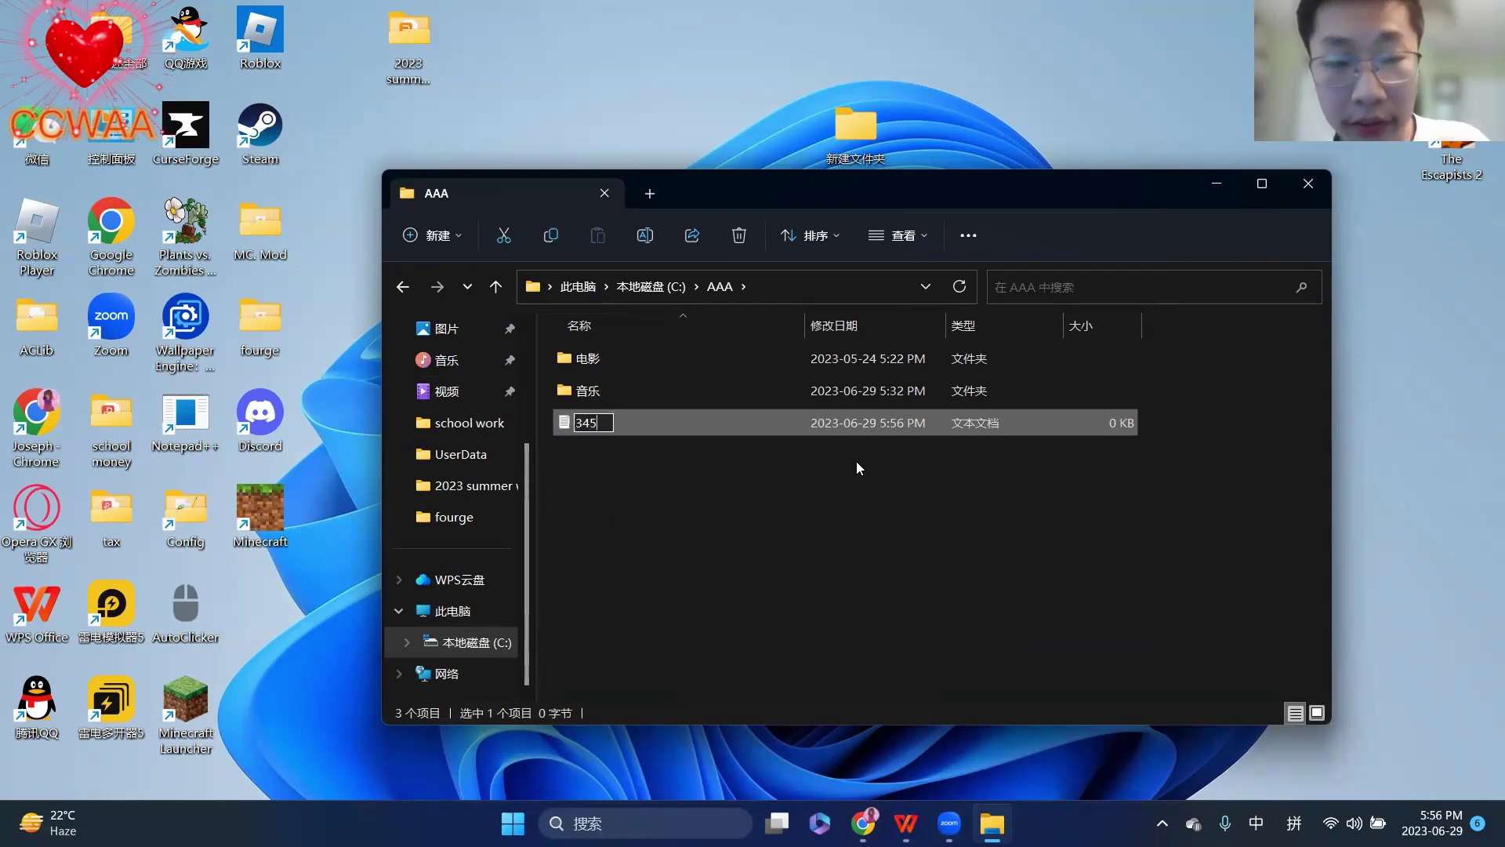
click(825, 495)
double_click(712, 422)
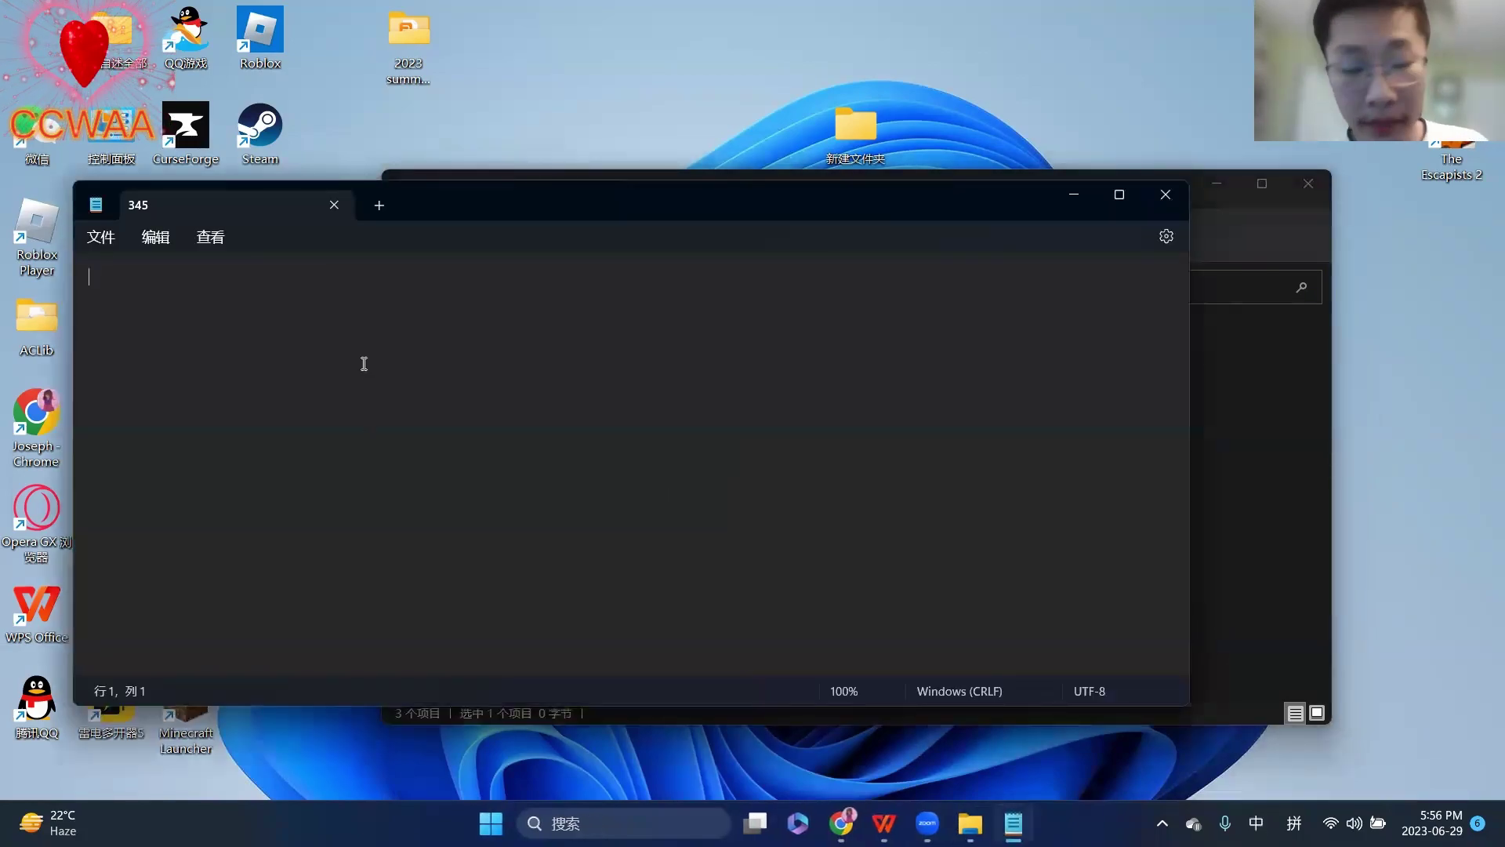
- Type 他你好 into the 345 file with the pinyin IME and save it
text(t)
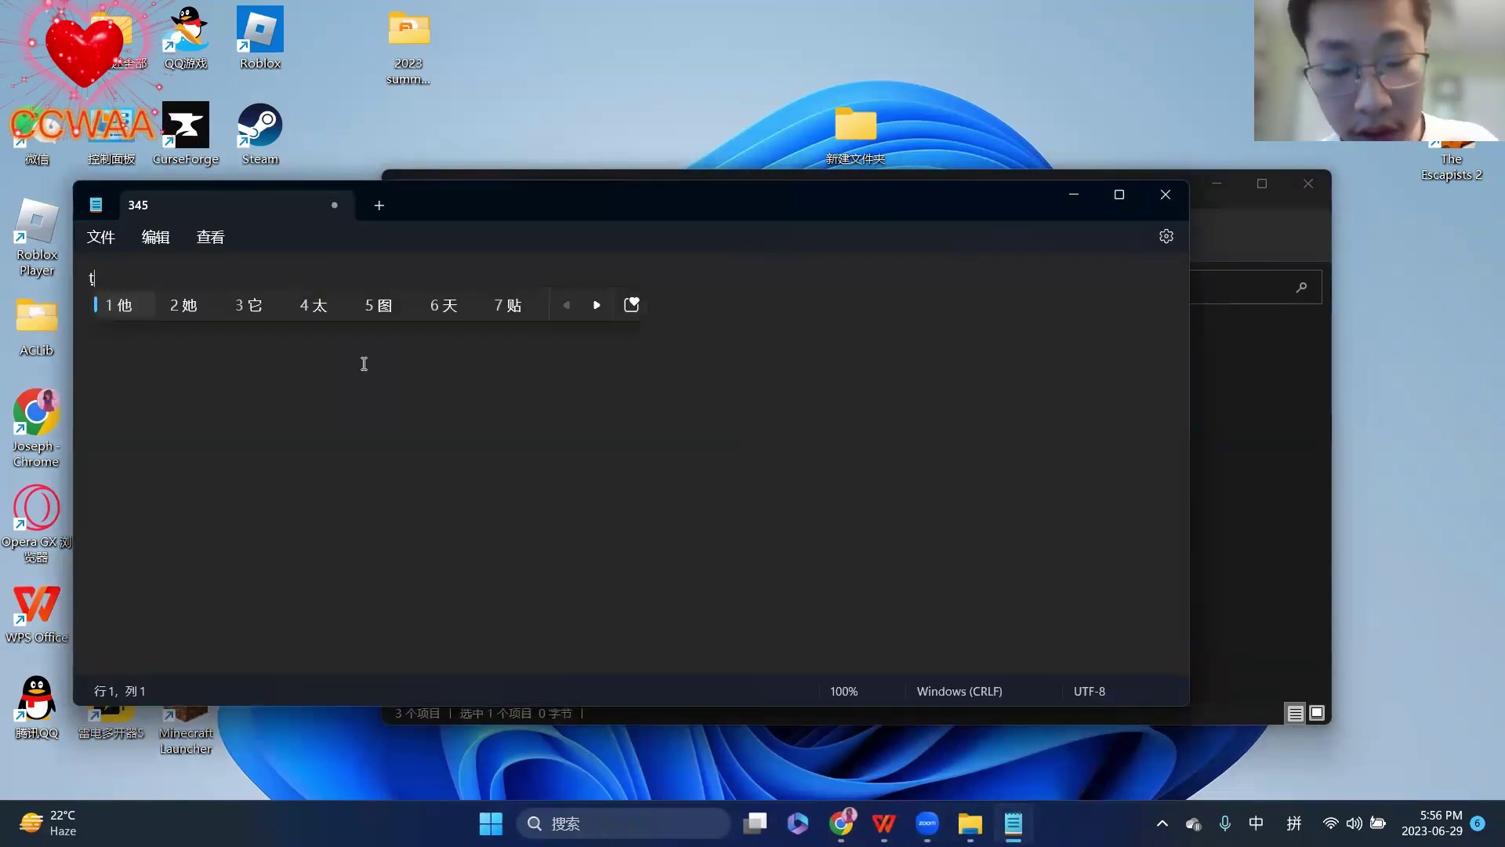
key(space)
text(nihao)
key(space)
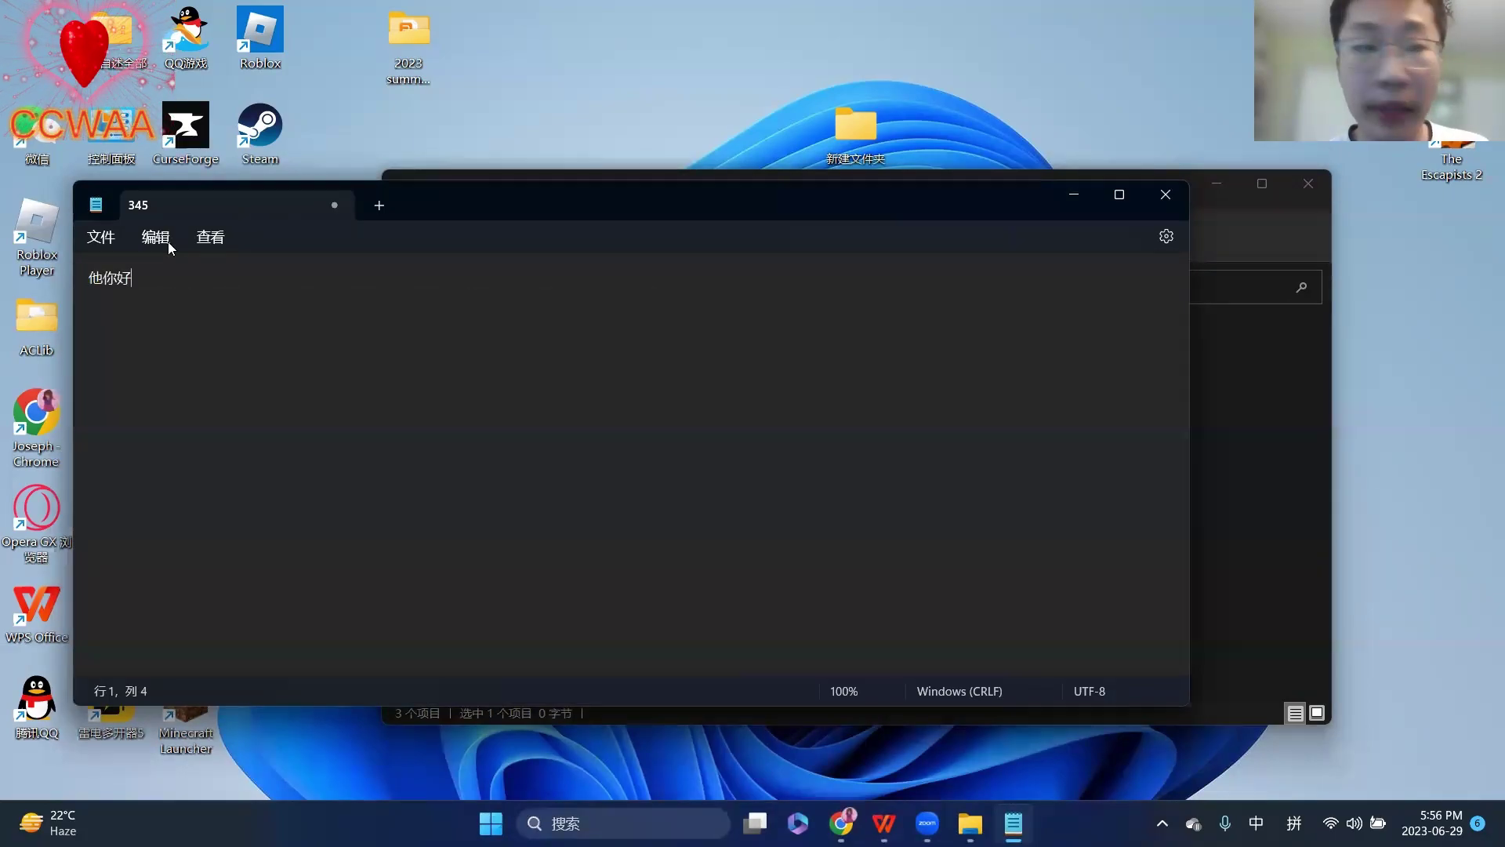
click(101, 237)
click(129, 366)
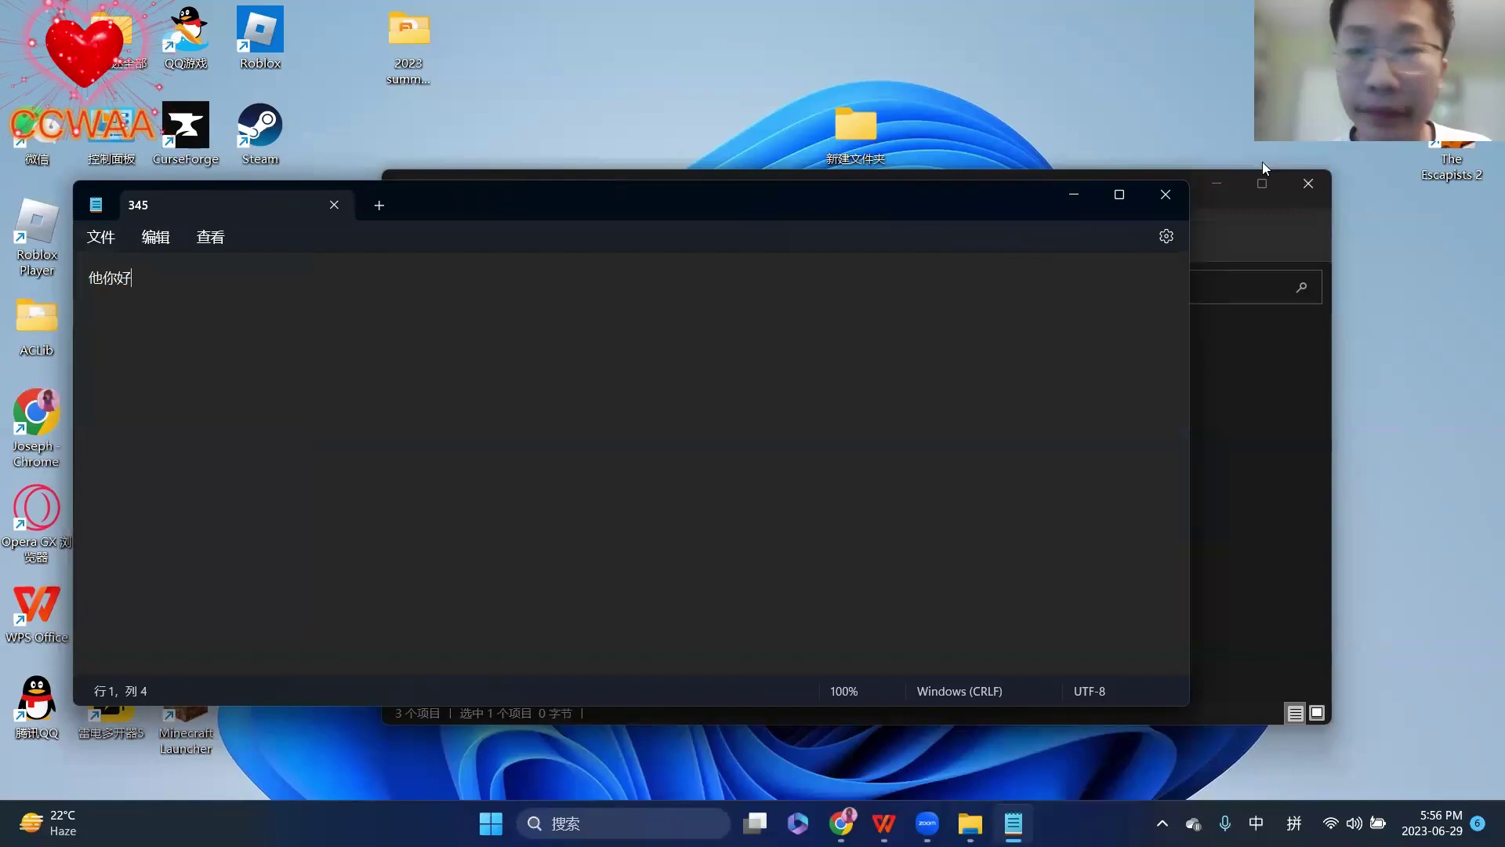
- Close the 345 note and the AAA folder window
click(1166, 196)
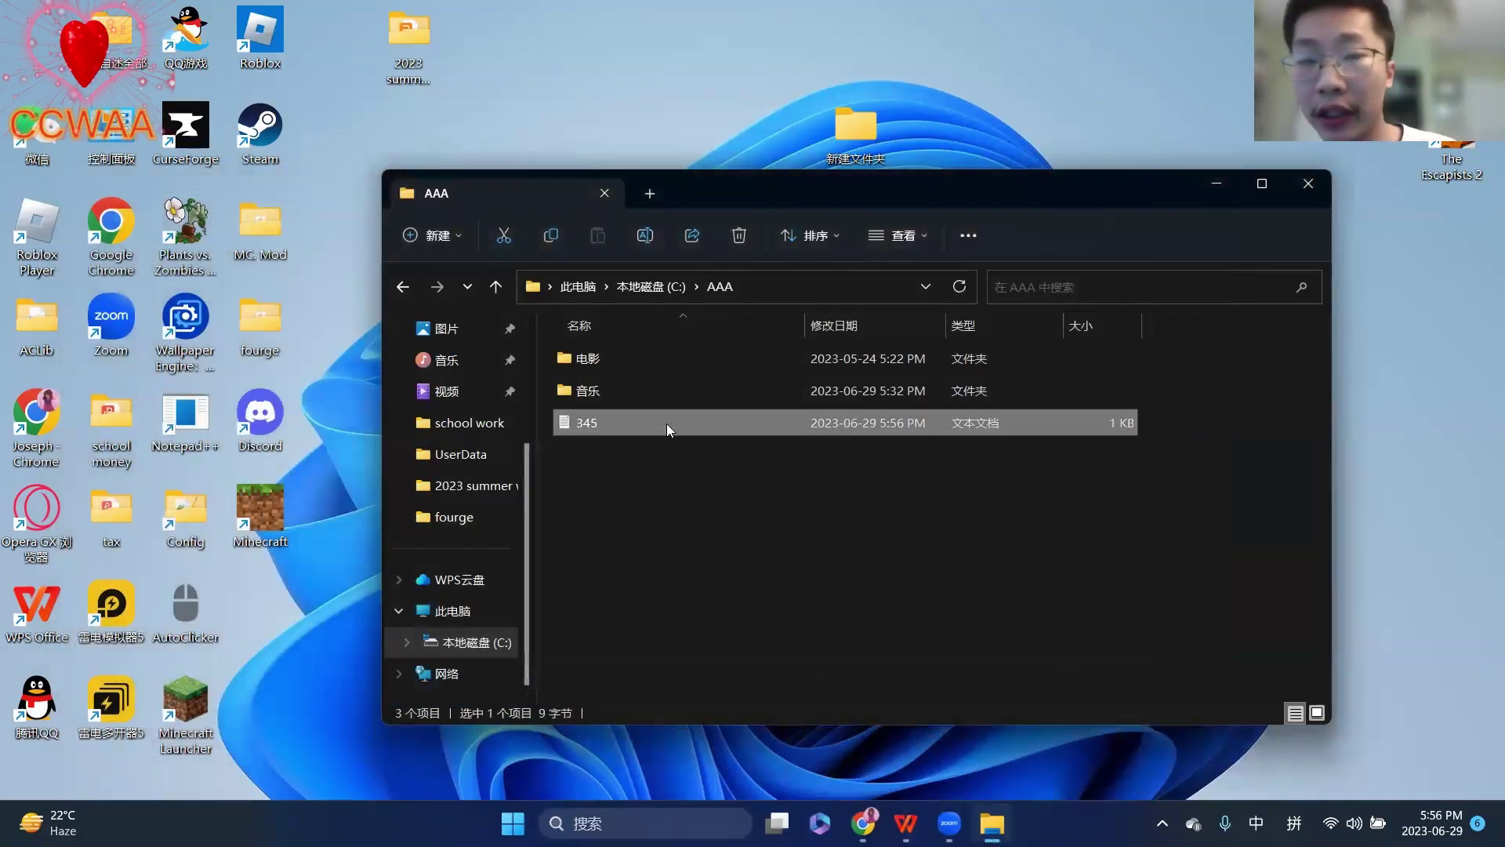
drag(784, 170, 650, 199)
click(1168, 207)
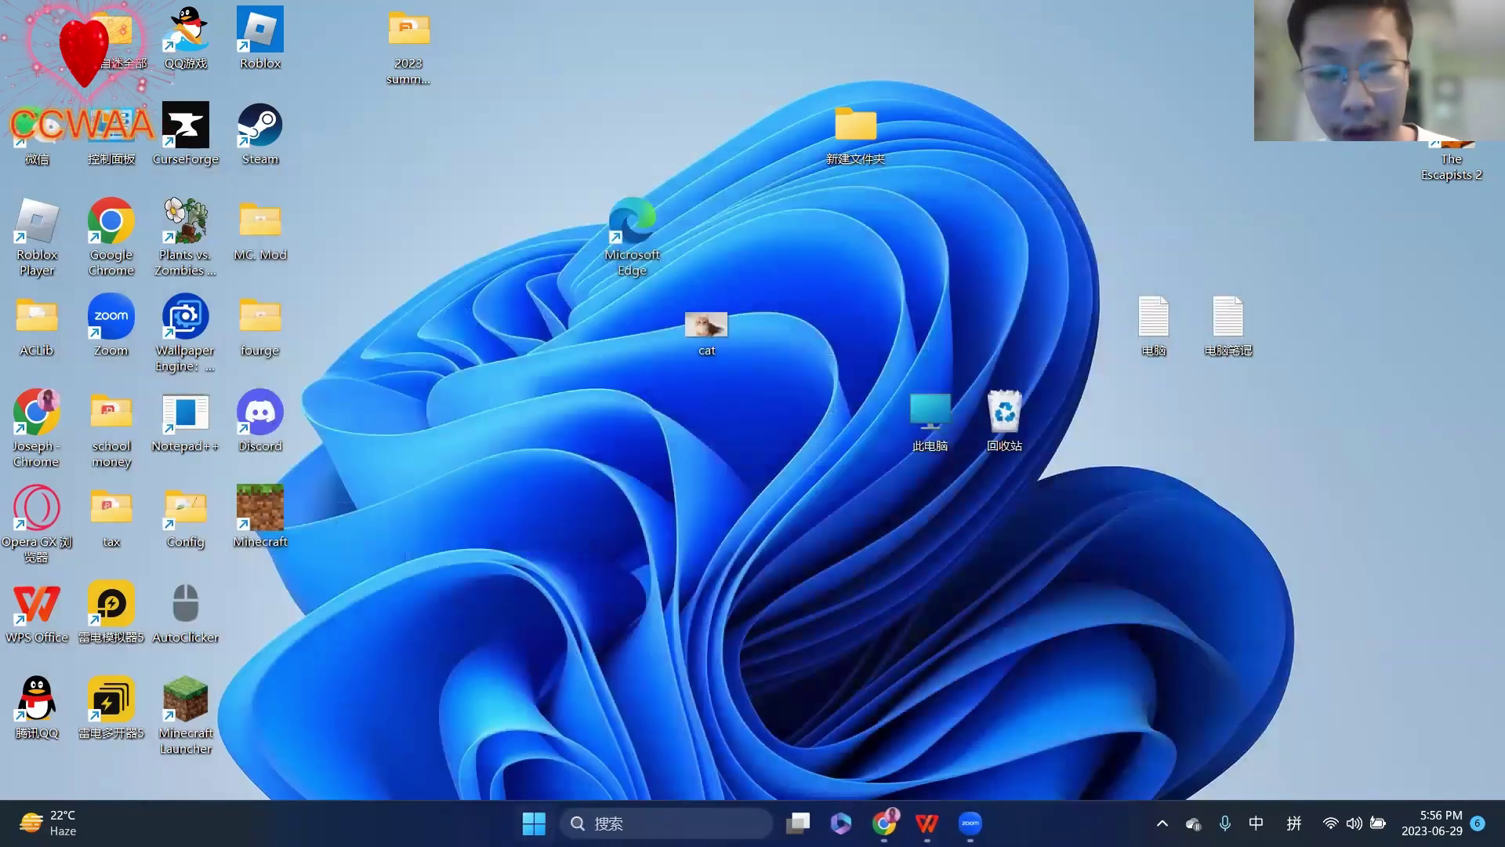
- Start Notepad from the 记事本 pinned tile in the Start menu, switching input to English
click(547, 821)
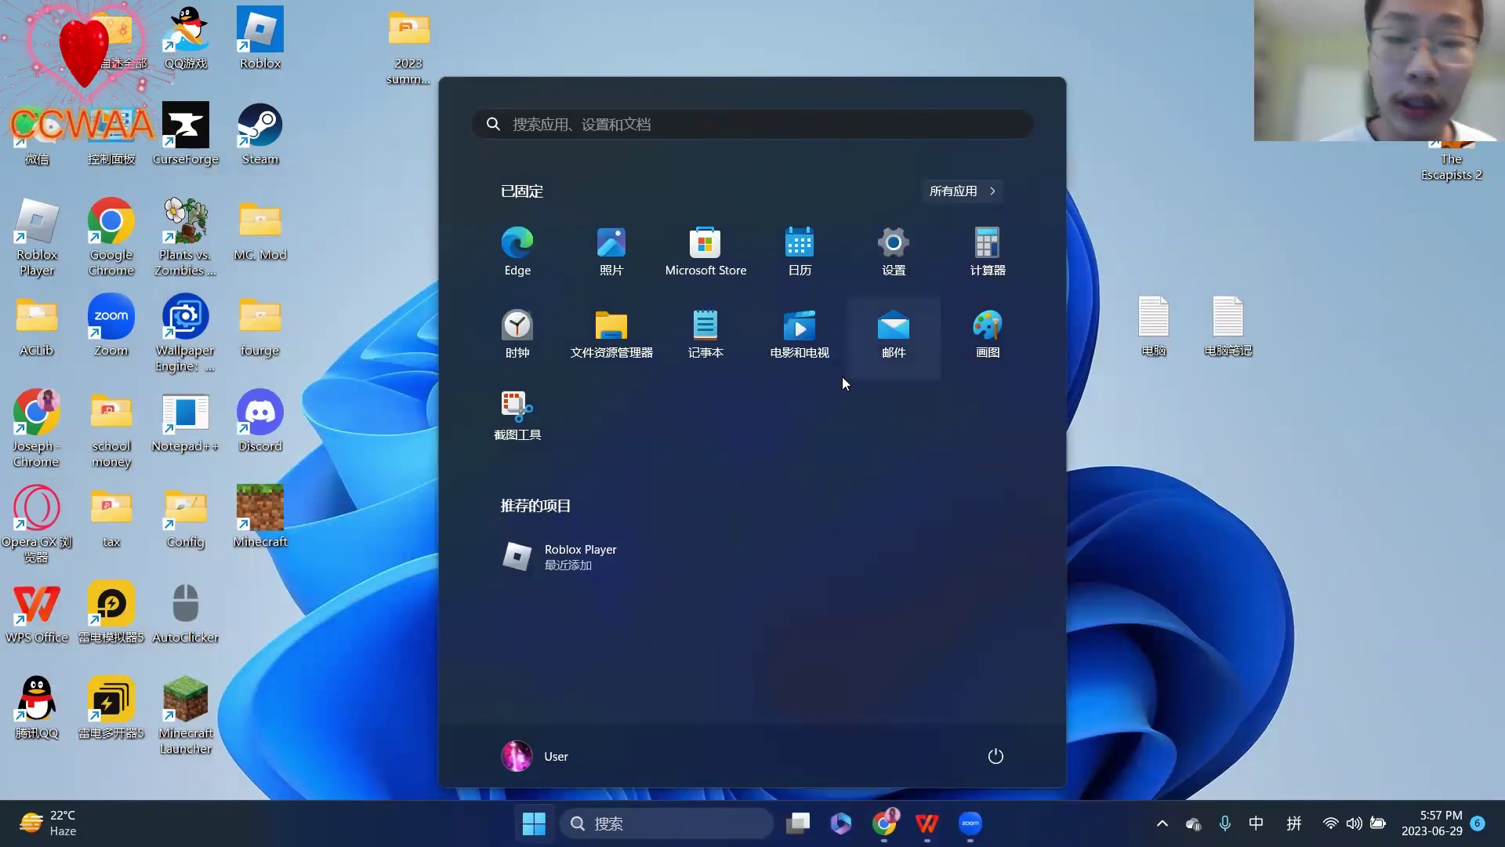
key(shift)
click(712, 332)
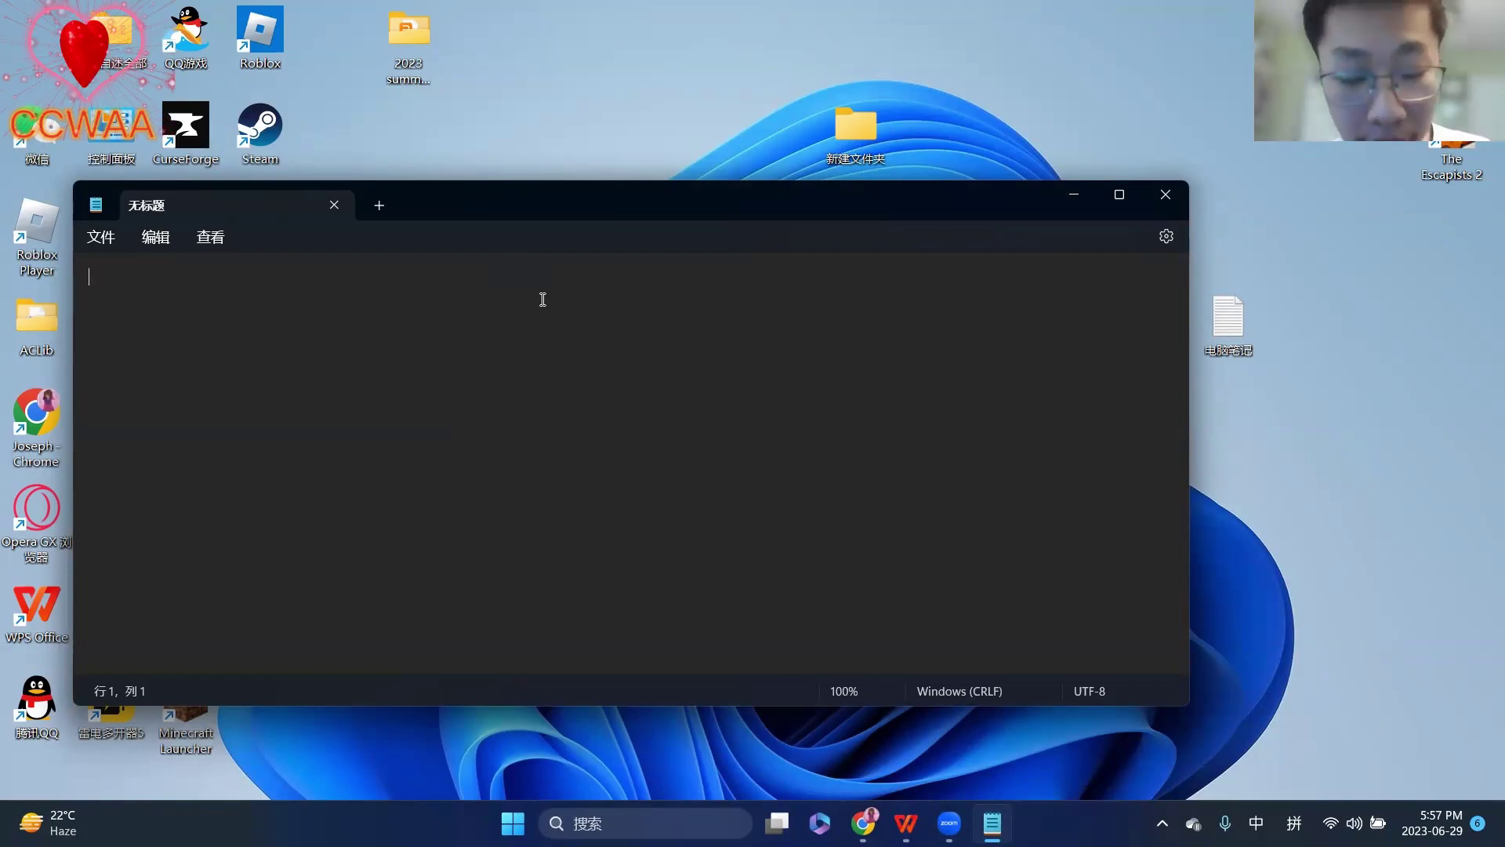
- Type 电脑笔记 with the pinyin IME, fixing the mistyped compositions
text(diannao)
key(space)
text(pij)
key(BackSpace)
key(BackSpace)
key(BackSpace)
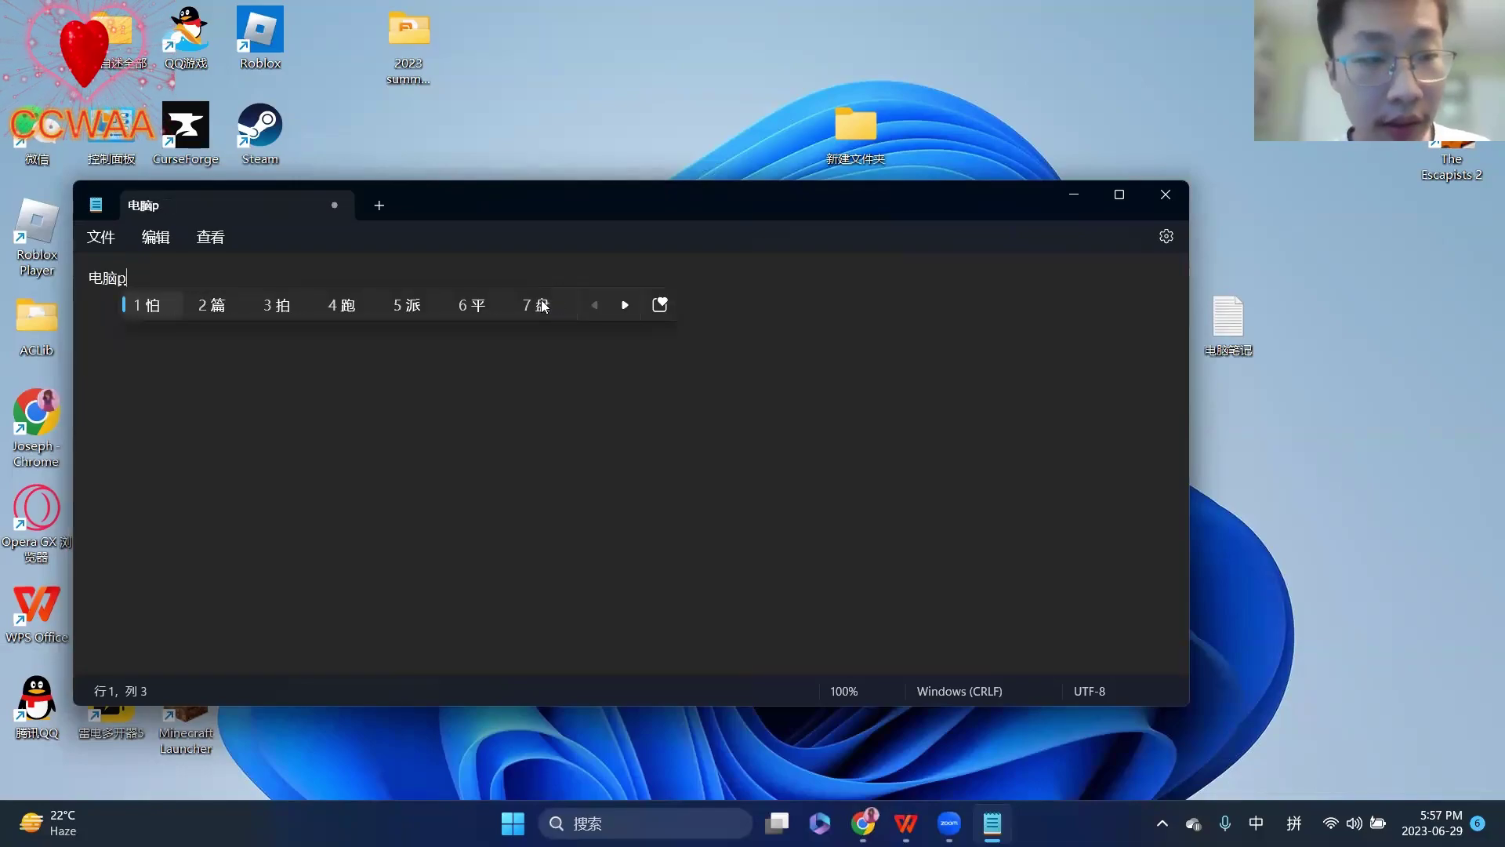
text(buj)
key(BackSpace)
key(BackSpace)
text(ij)
key(space)
- Add 第二堂课 to complete the title, then bring up the Save As dialog
text(di)
key(space)
text(er2)
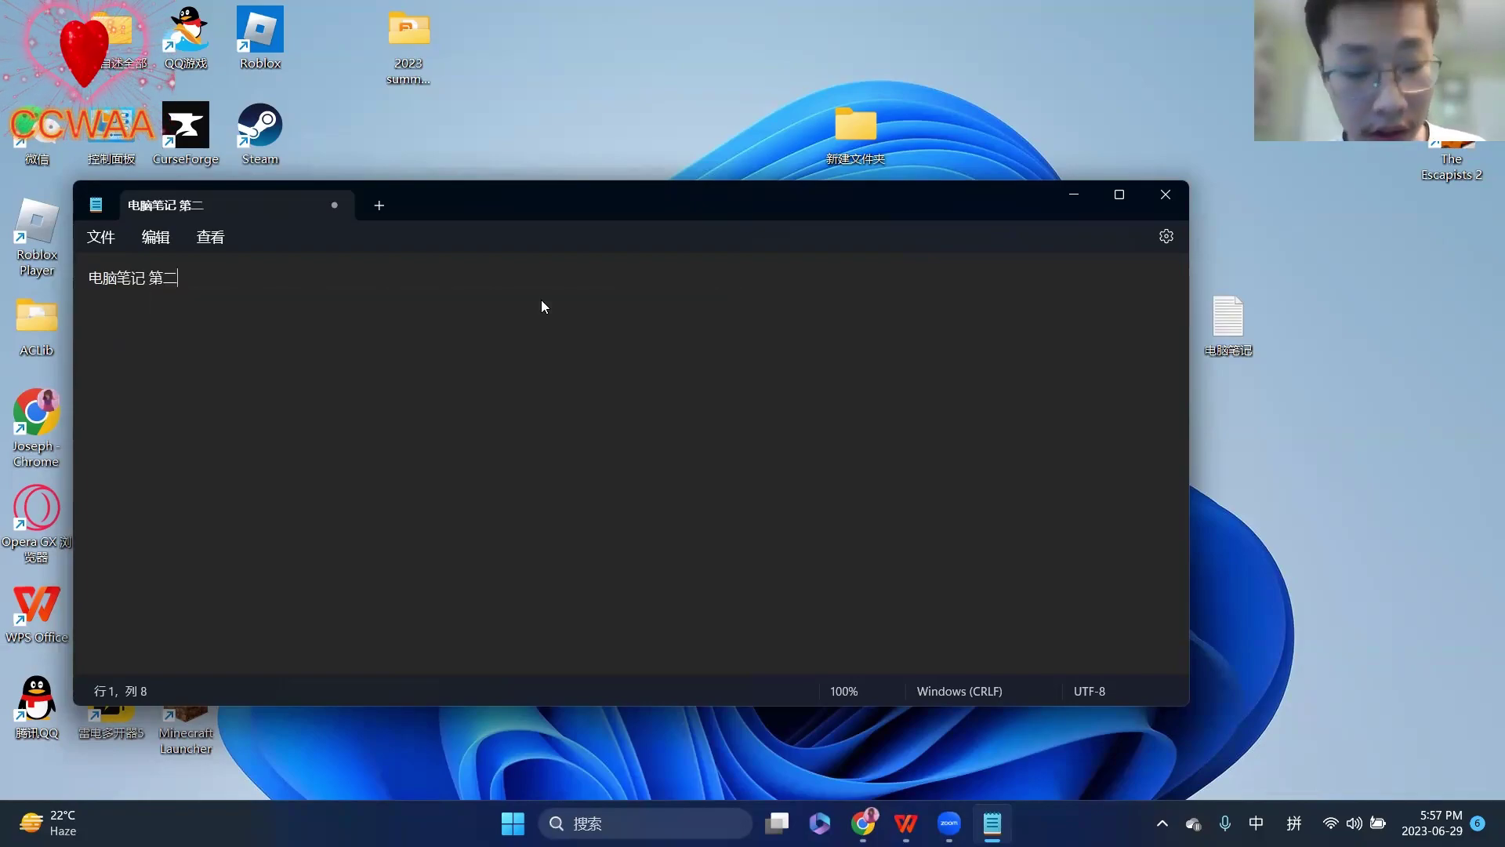
text(tangk)
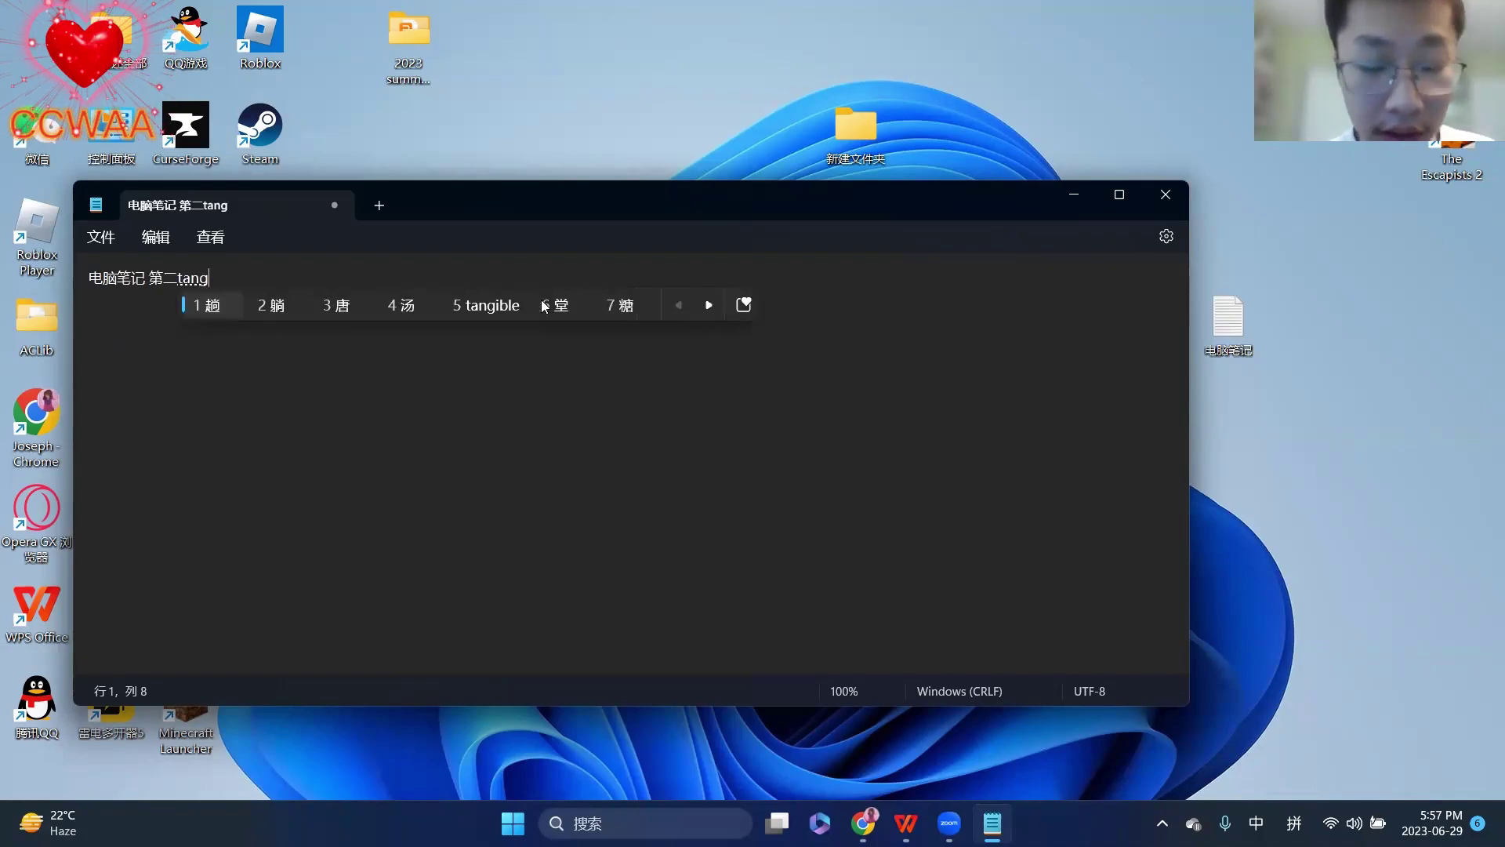
key(space)
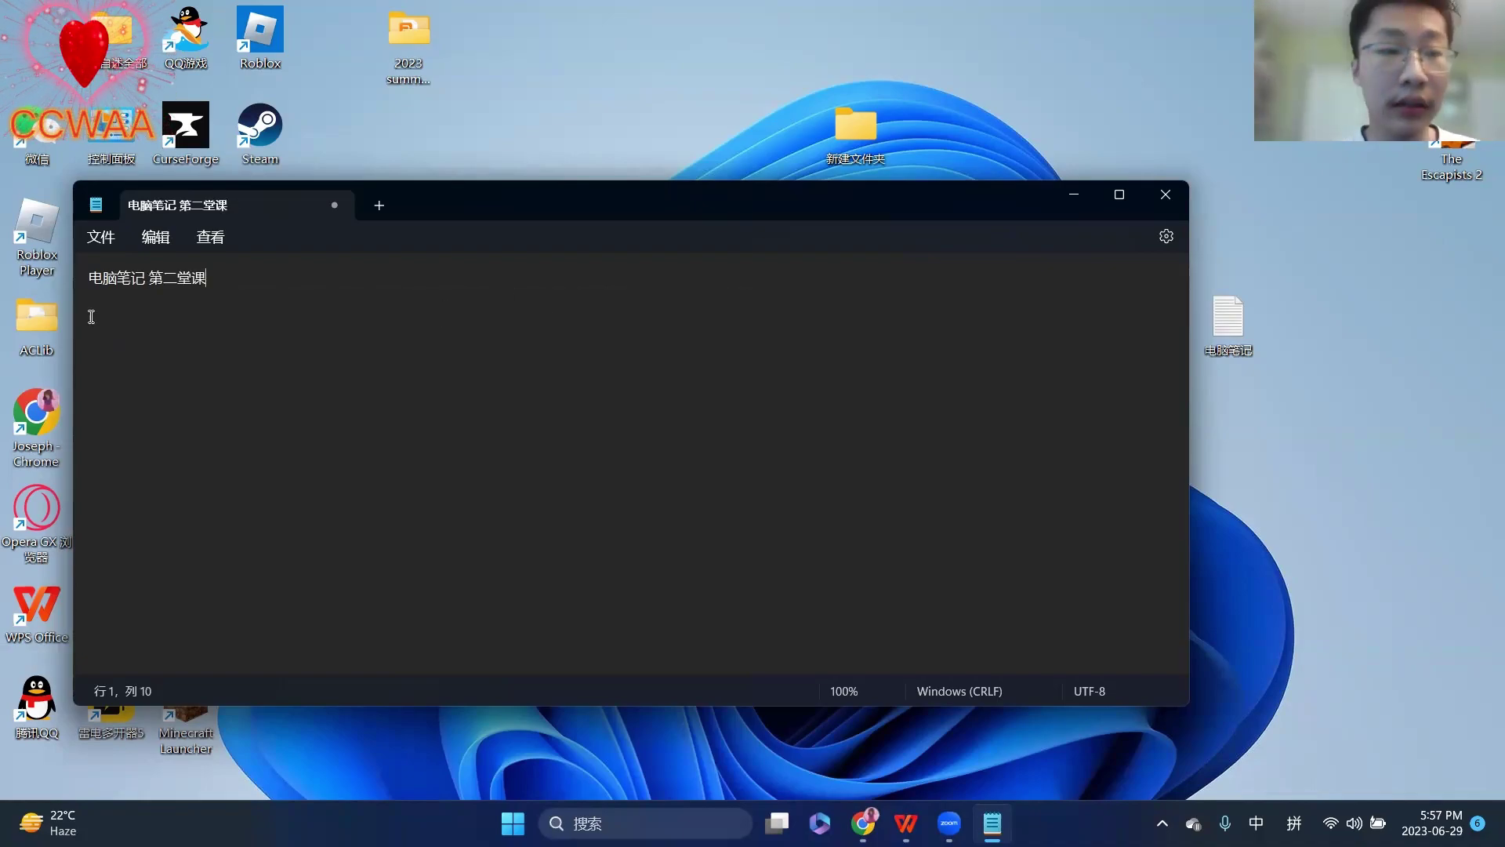
click(102, 251)
click(132, 365)
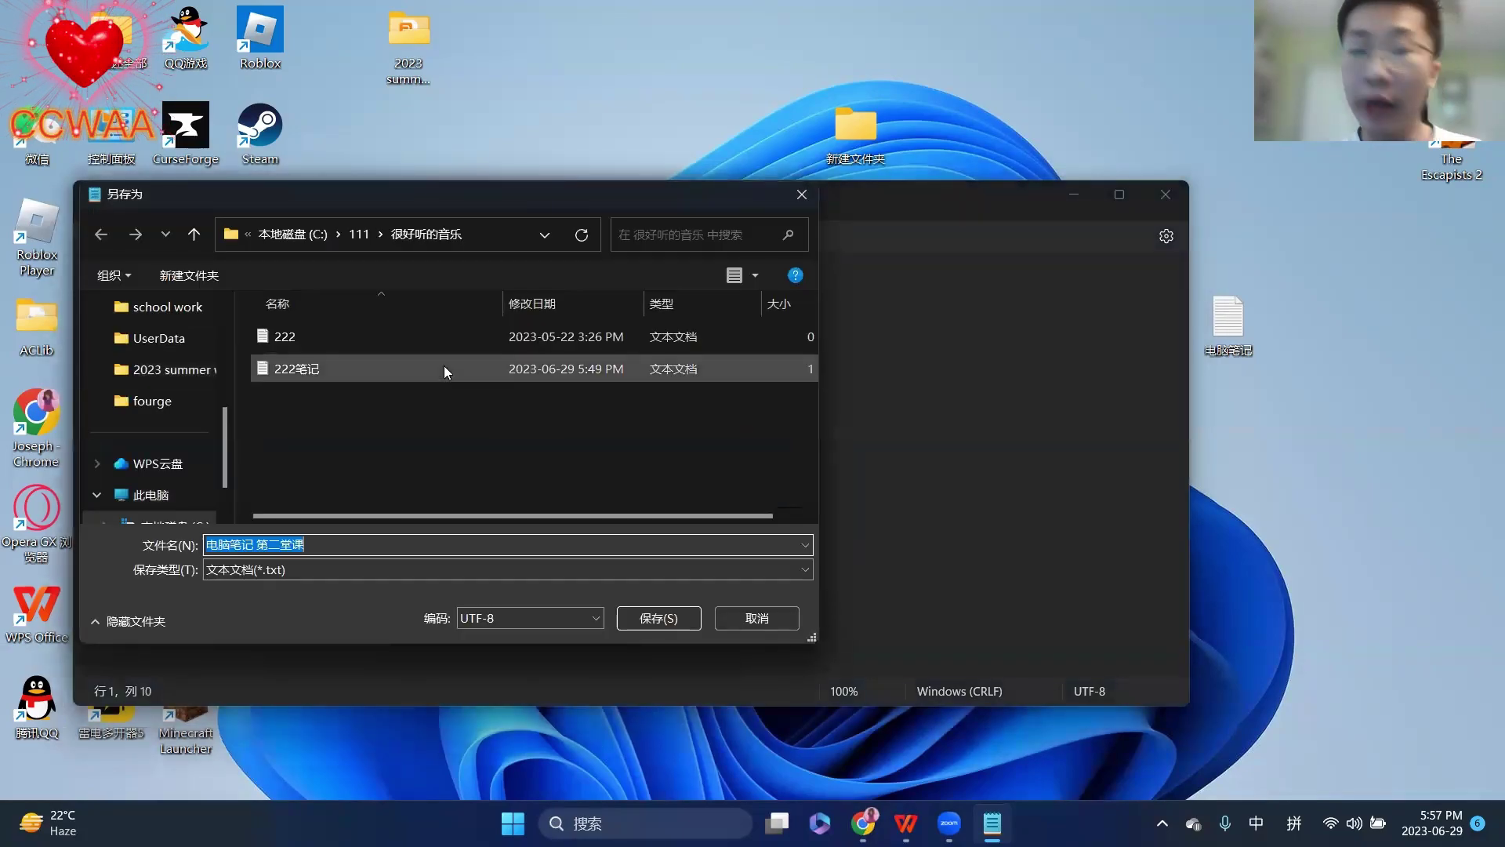
- Rename the file to 电脑笔记2 and save it to the Desktop (桌面)
click(389, 554)
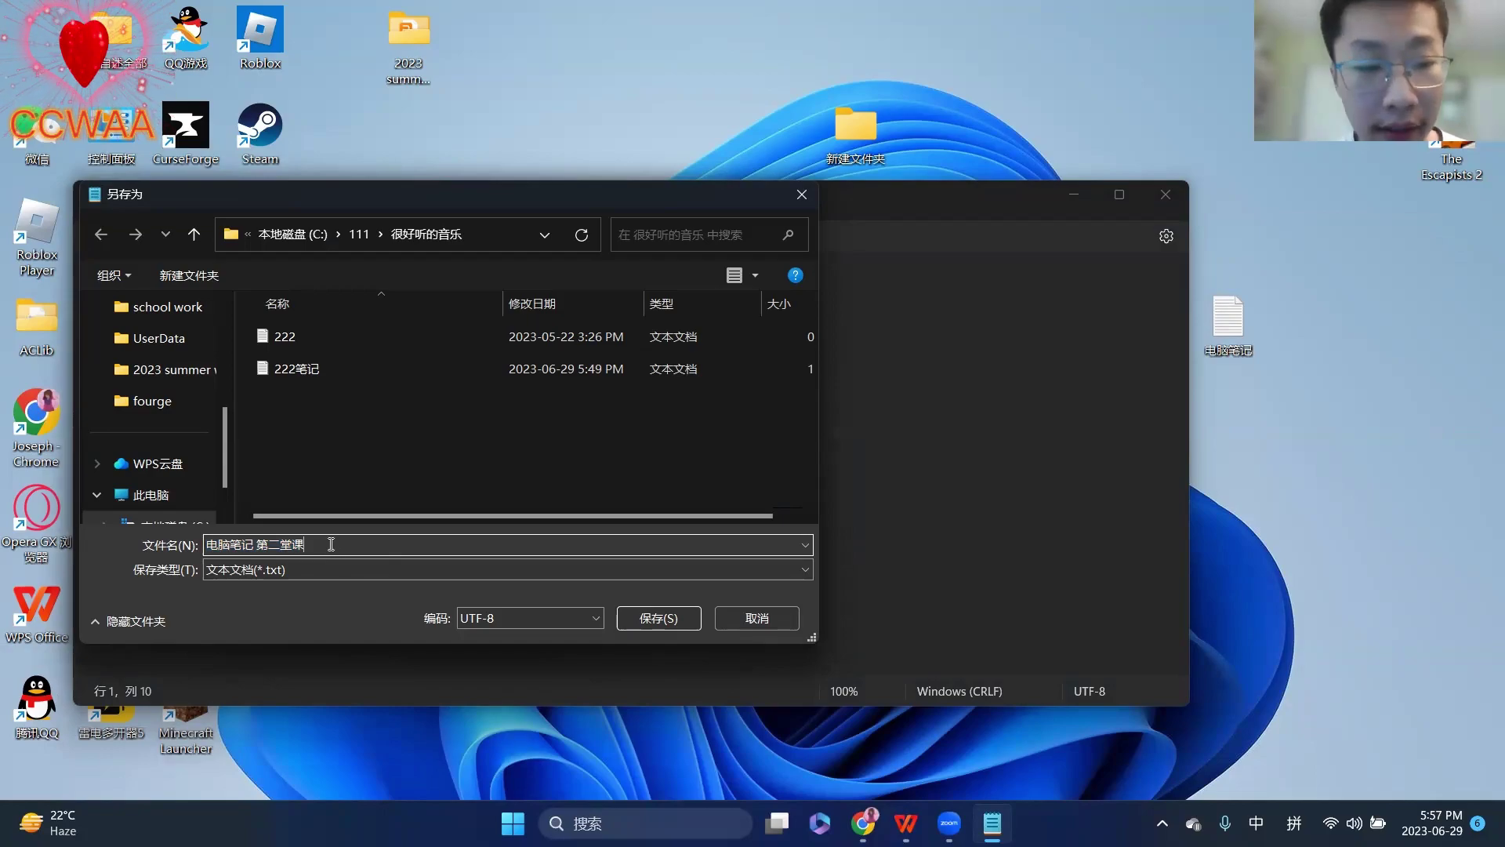
key(BackSpace)
key(BackSpace)
key(BackSpace)
key(BackSpace)
key(BackSpace)
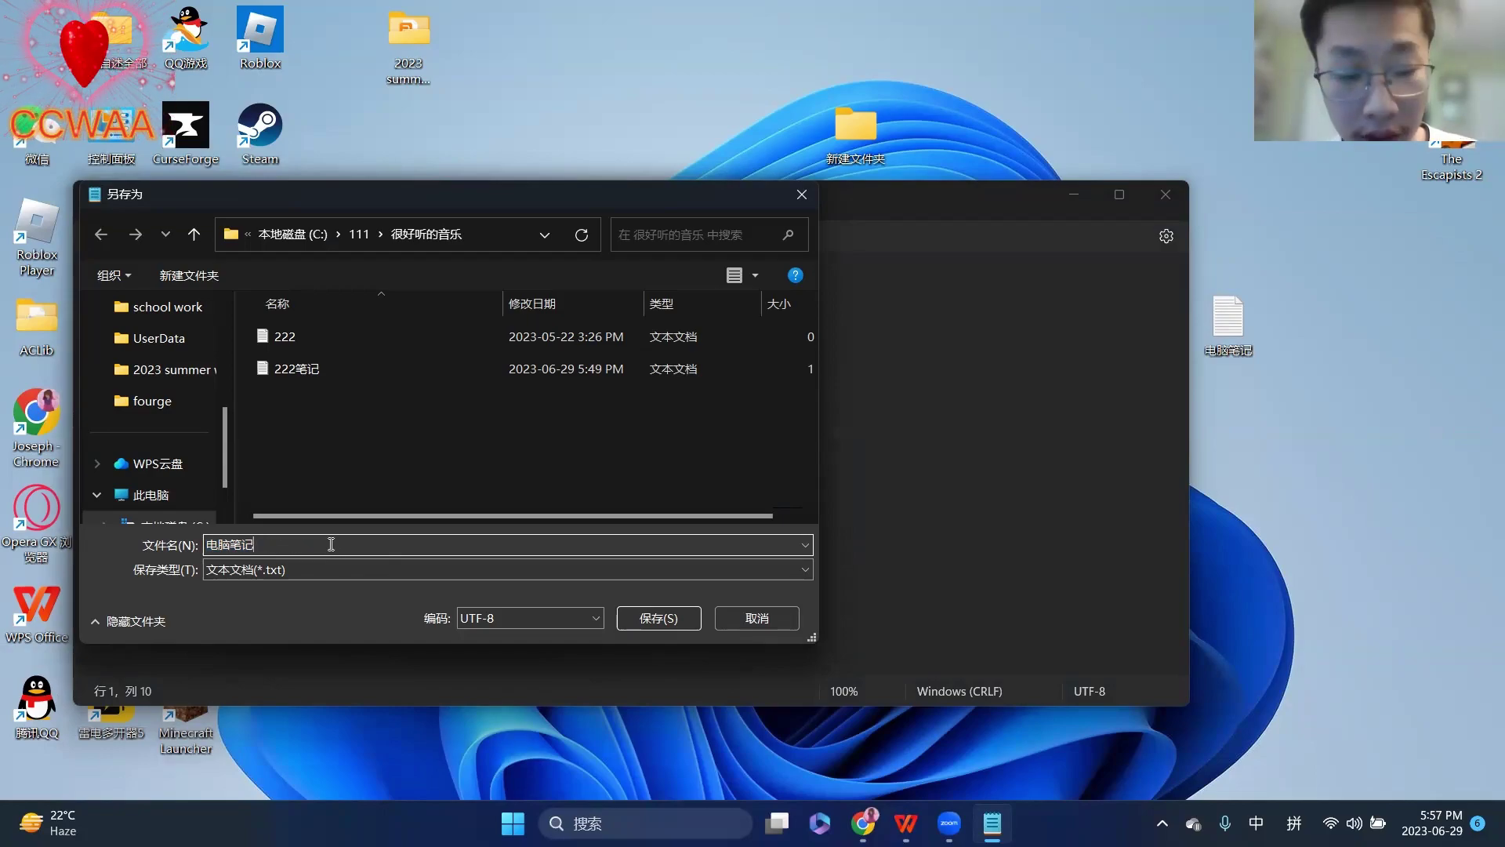
text(2)
scroll(165, 411, up, 5)
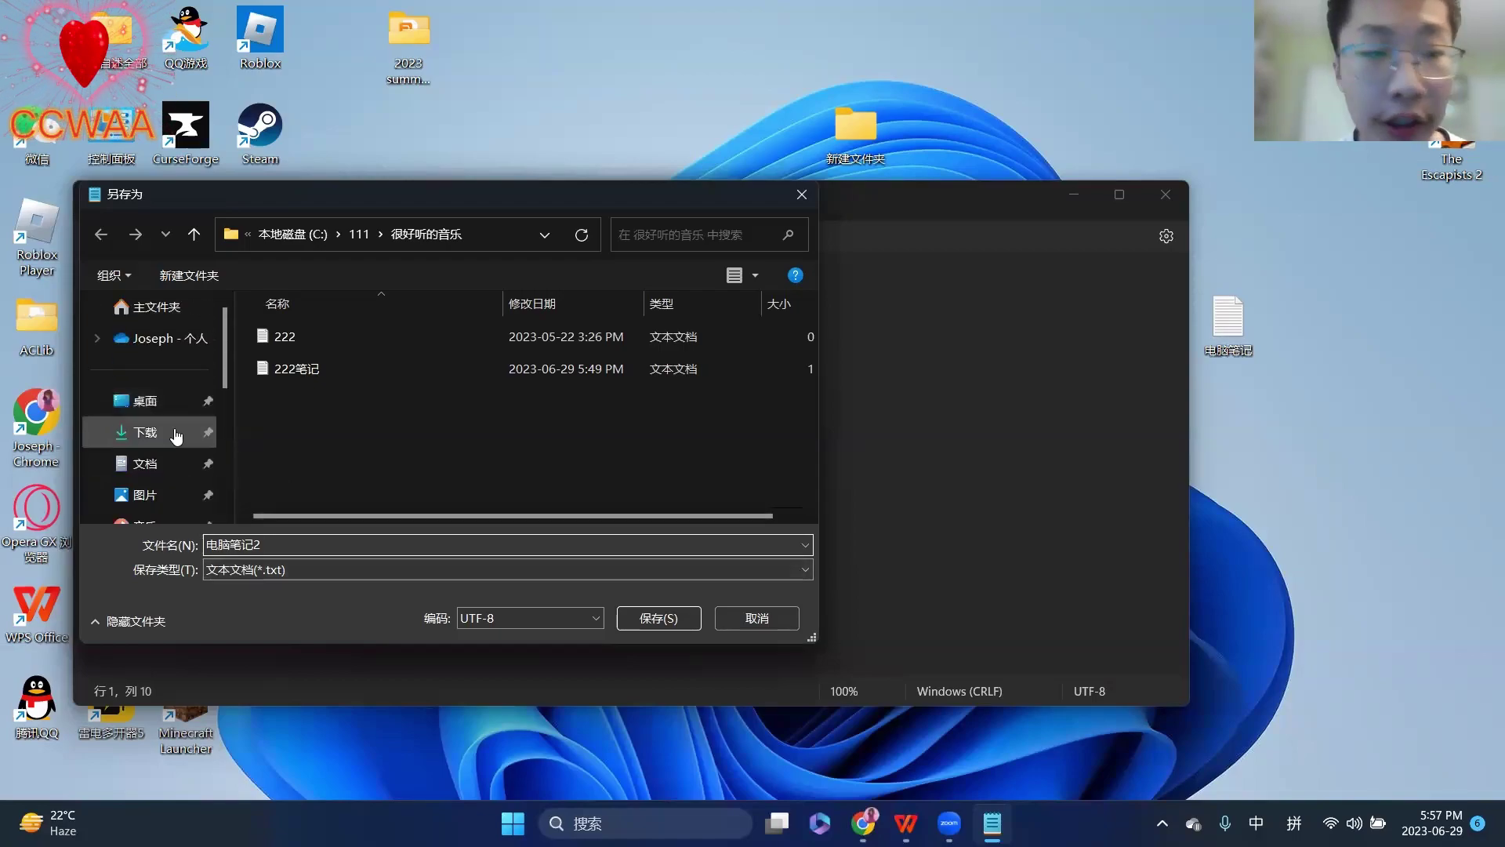
click(131, 401)
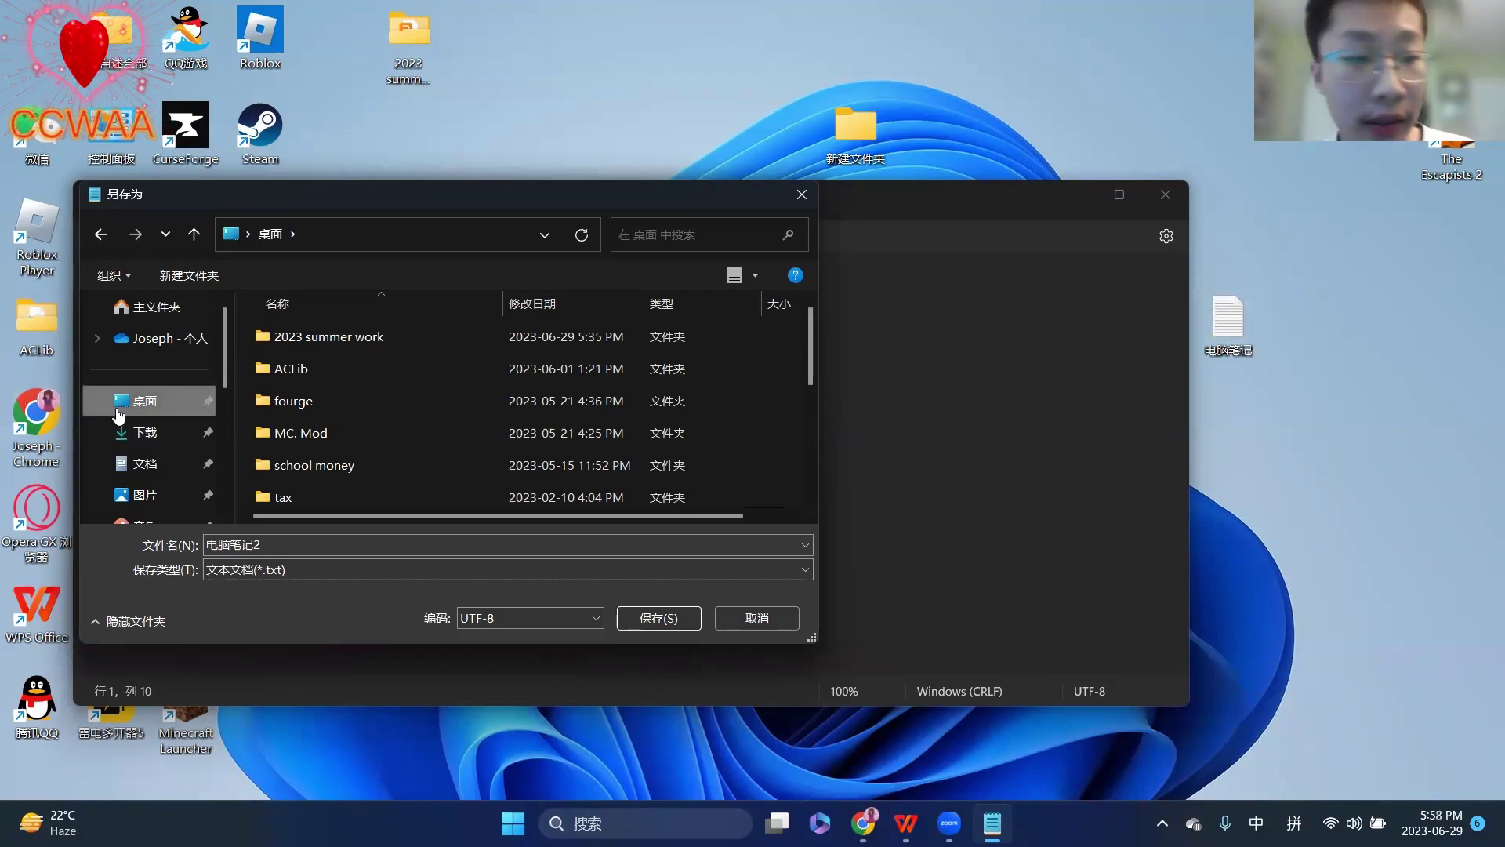
click(648, 620)
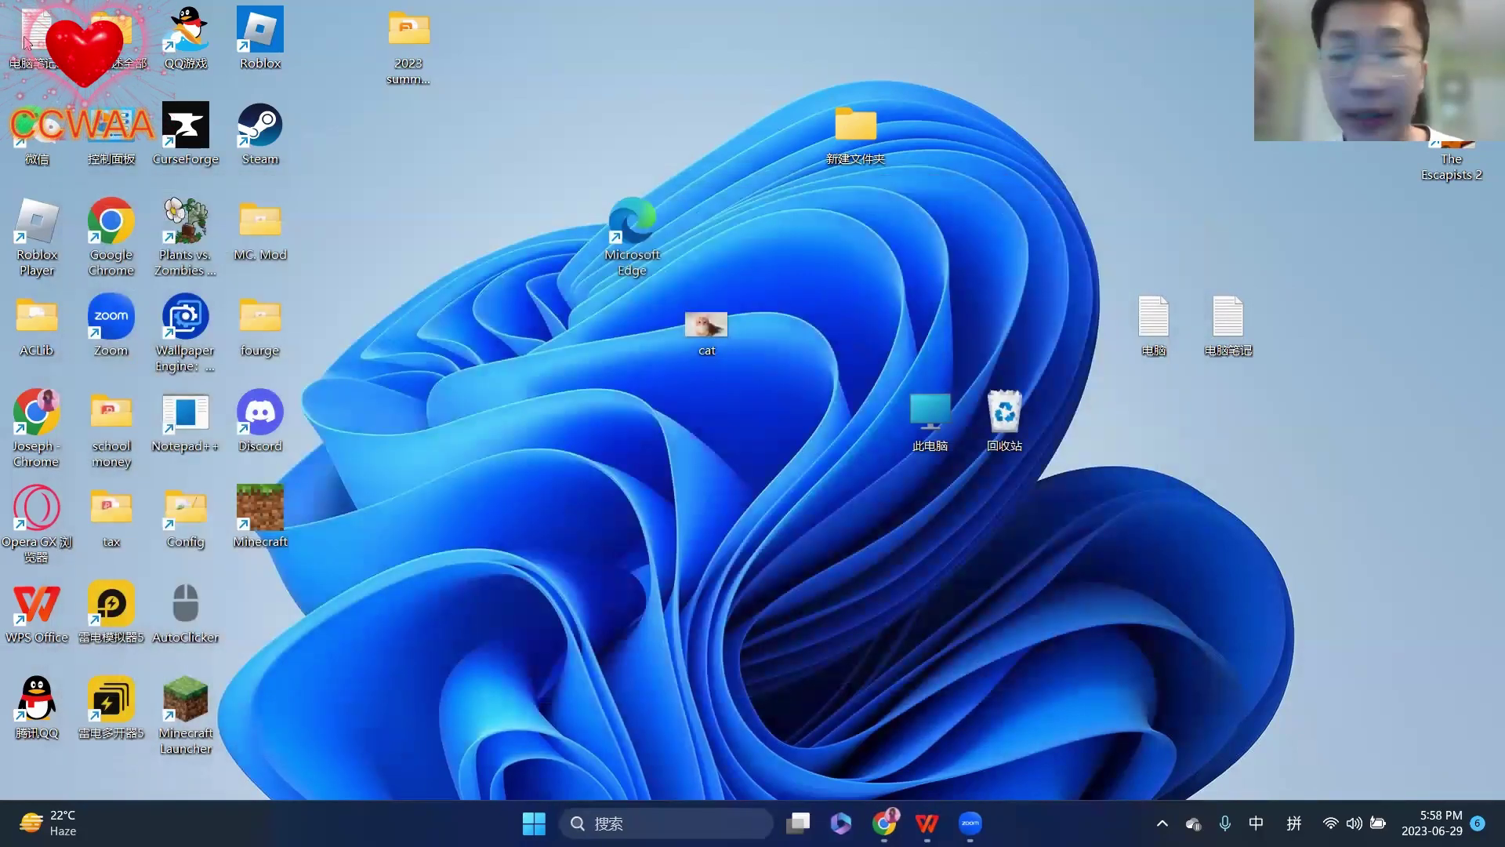
- Move the 电脑笔记2 icon beside the other notes and return to the WPS Presentation slides
drag(37, 35, 1132, 454)
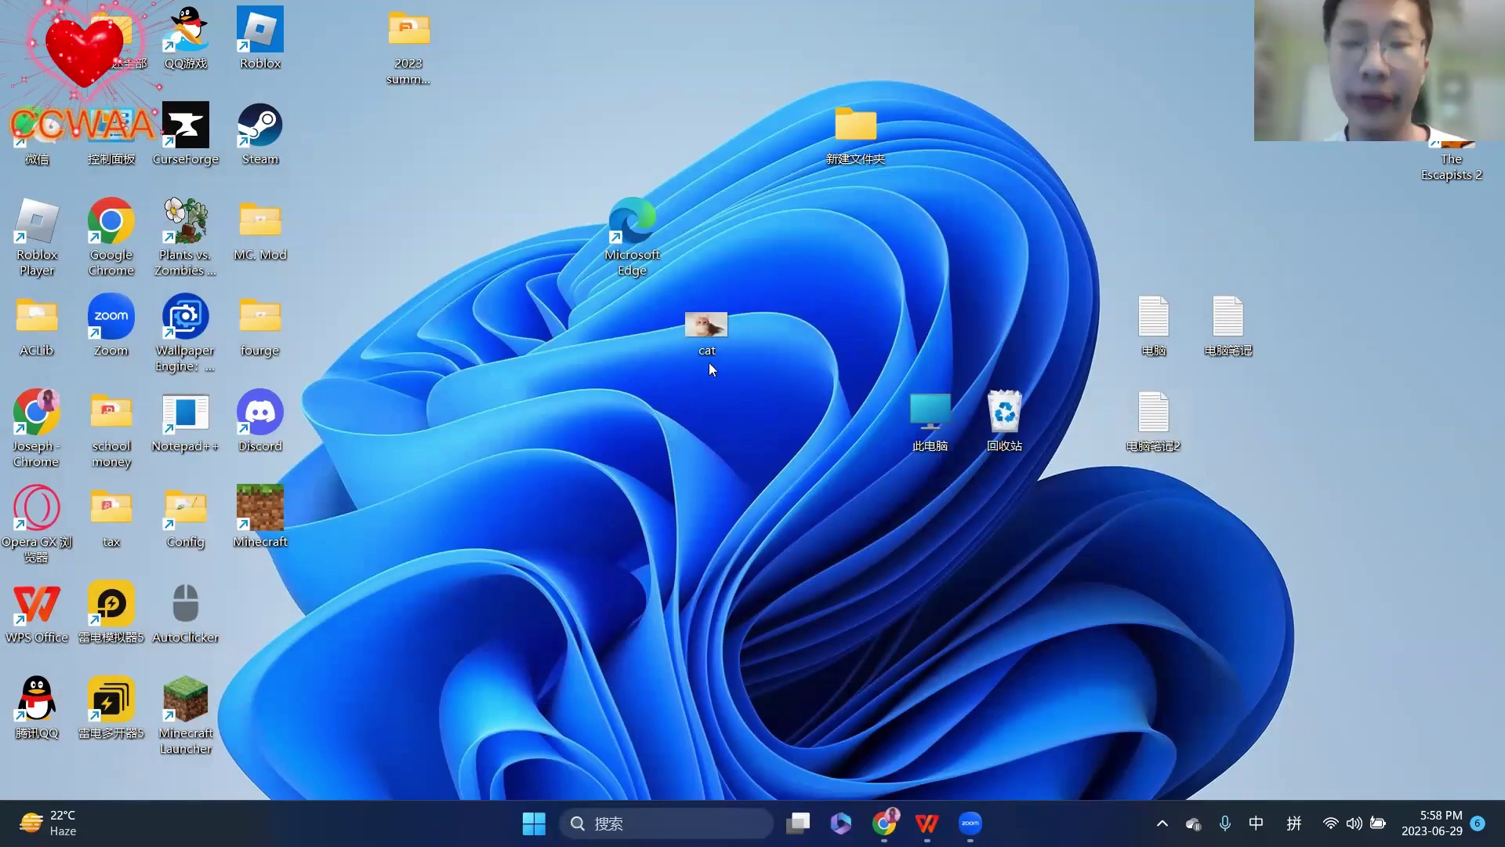
key(super)
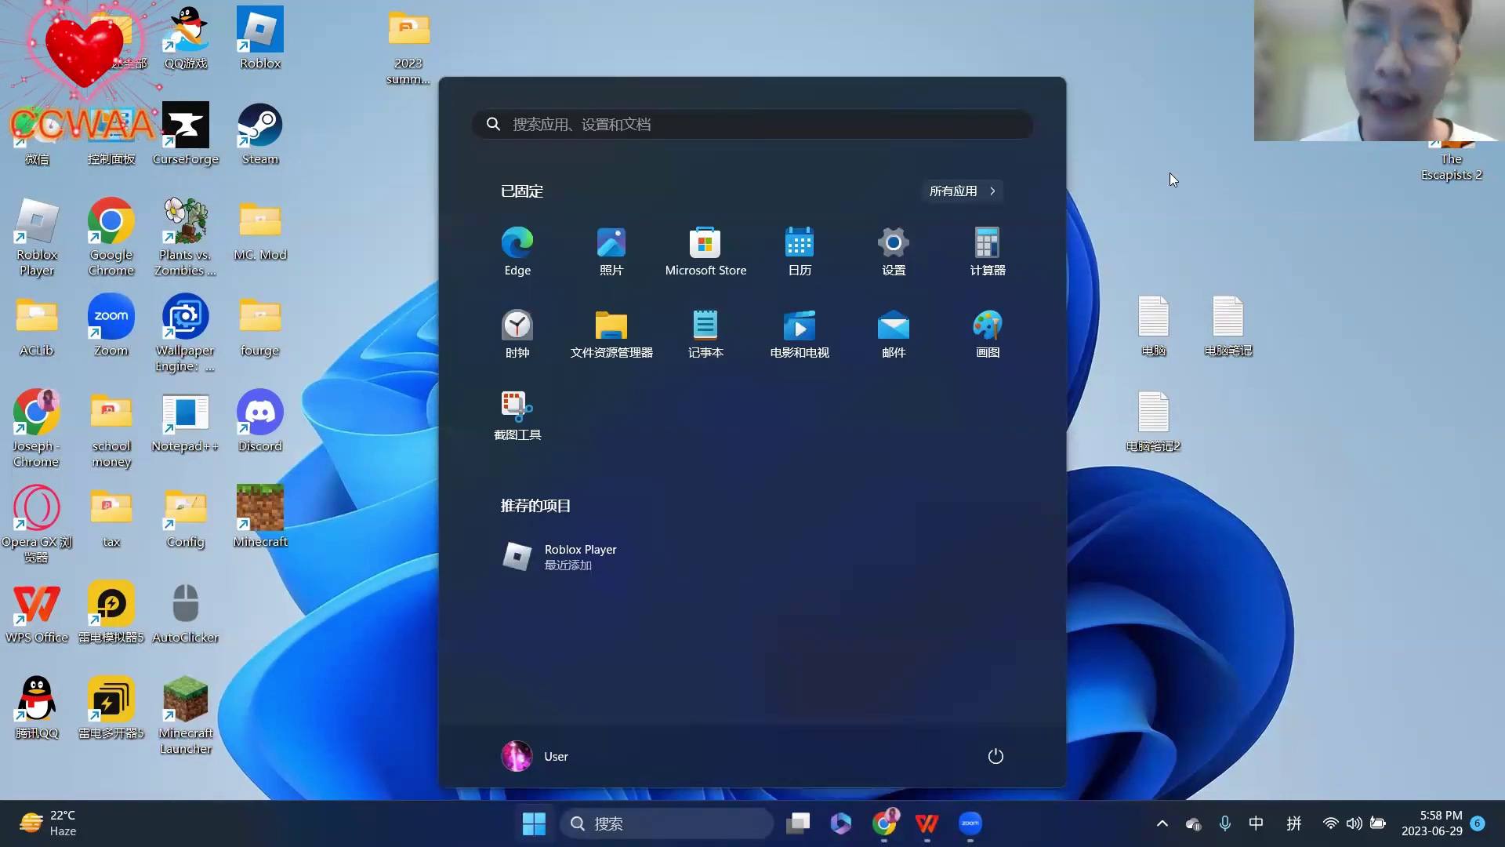
key(super)
mouse_move(927, 823)
click(929, 717)
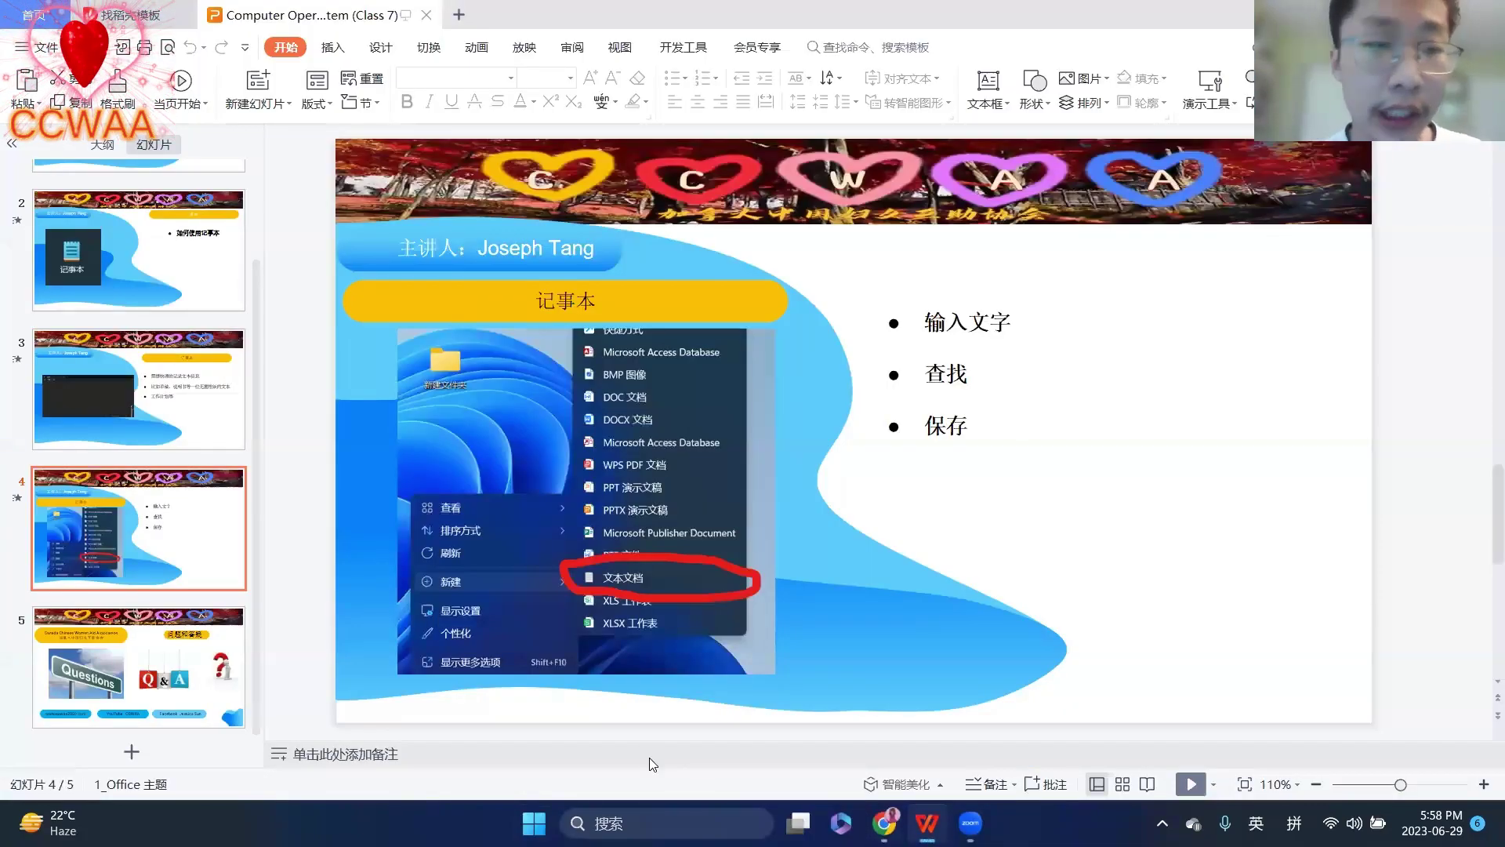
scroll(165, 227, up, 2)
click(165, 228)
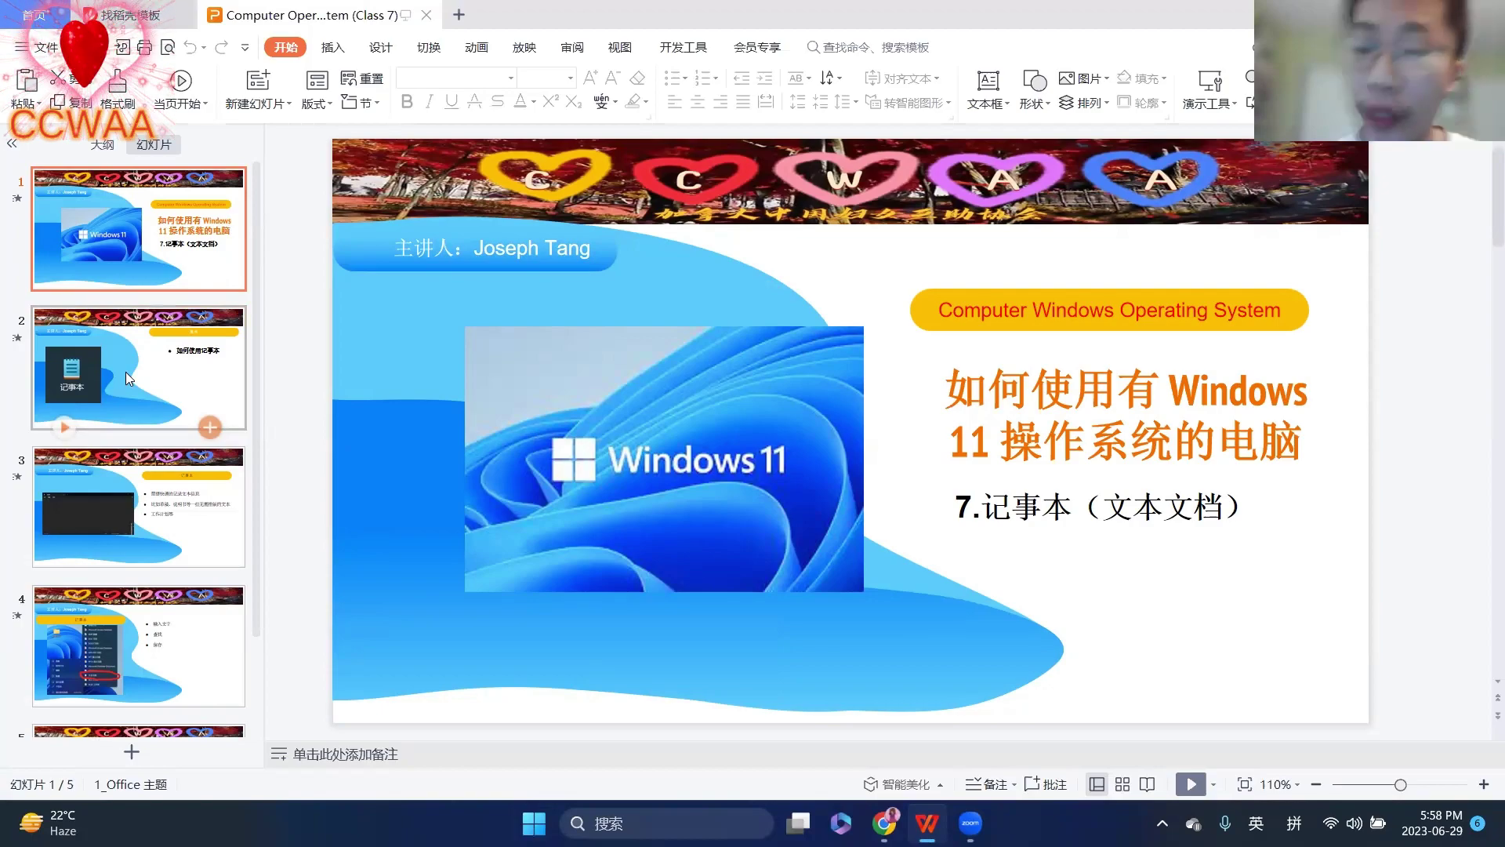
click(137, 510)
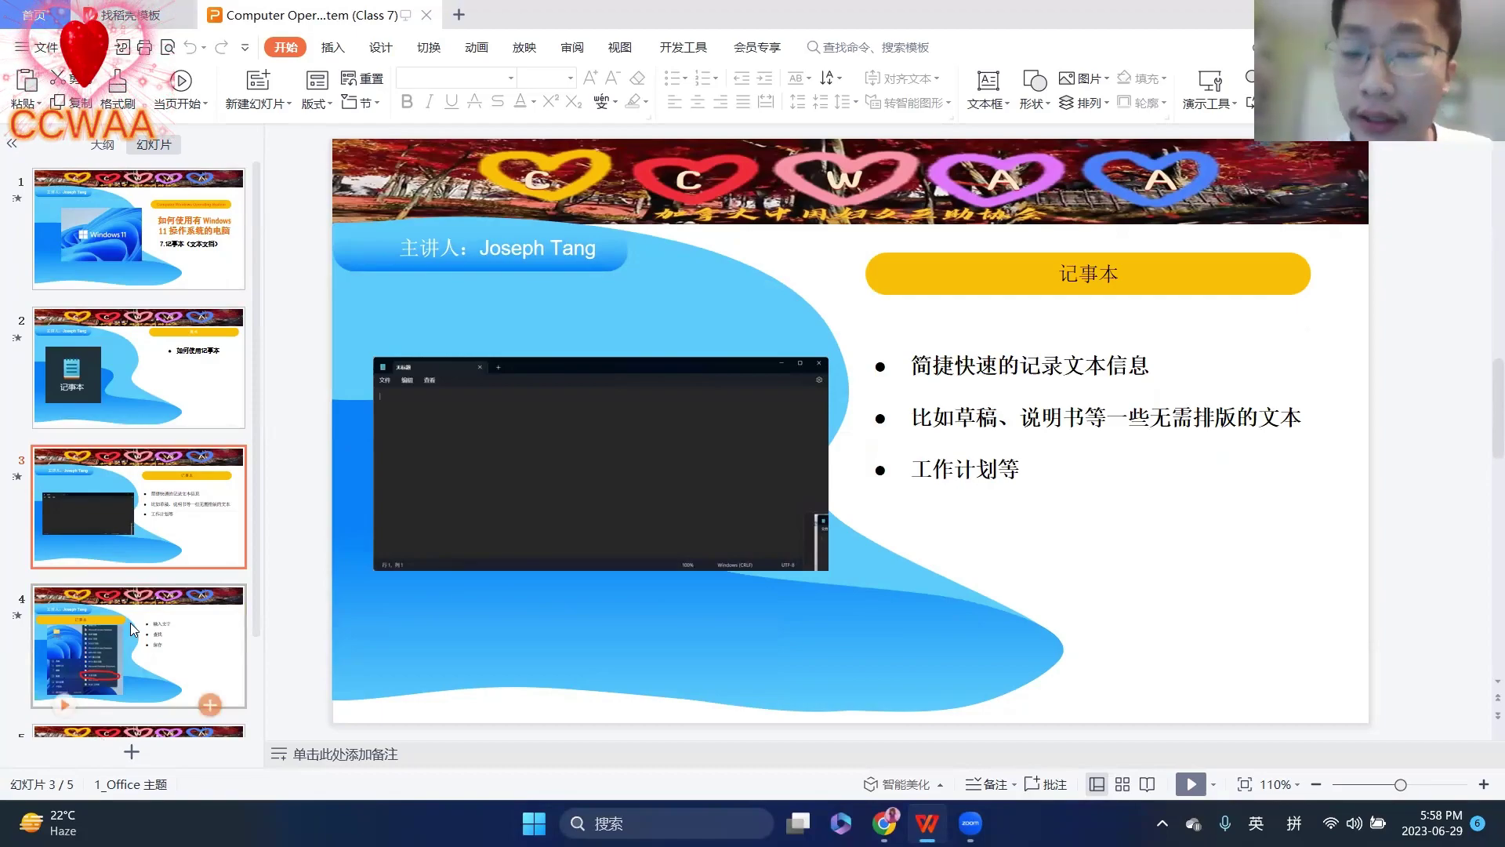
click(130, 622)
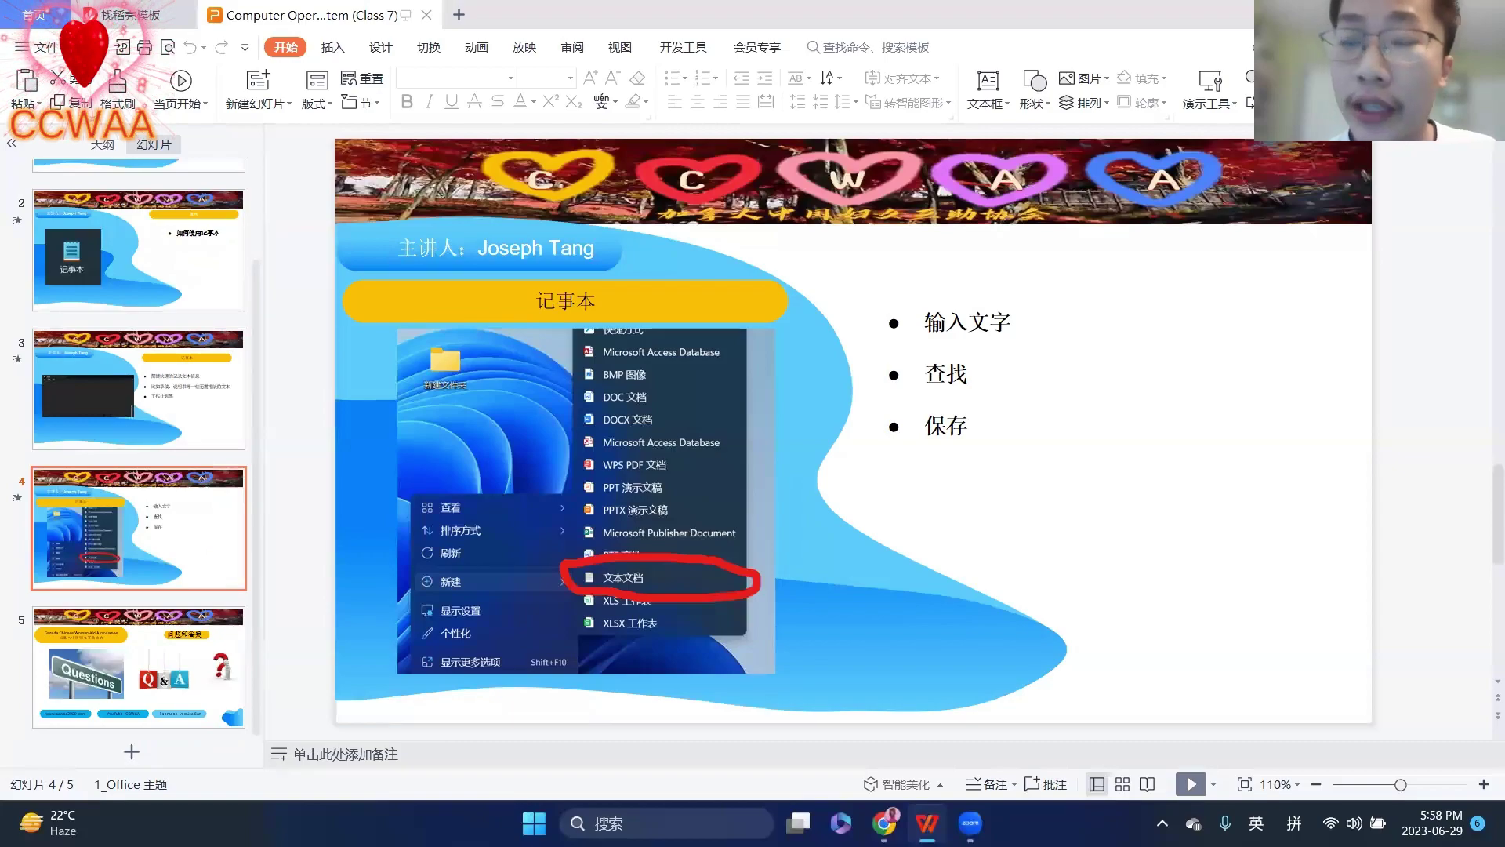
- Show the desktop with Win+D and point out Notepad in the Start menu's pinned apps
key(super+d)
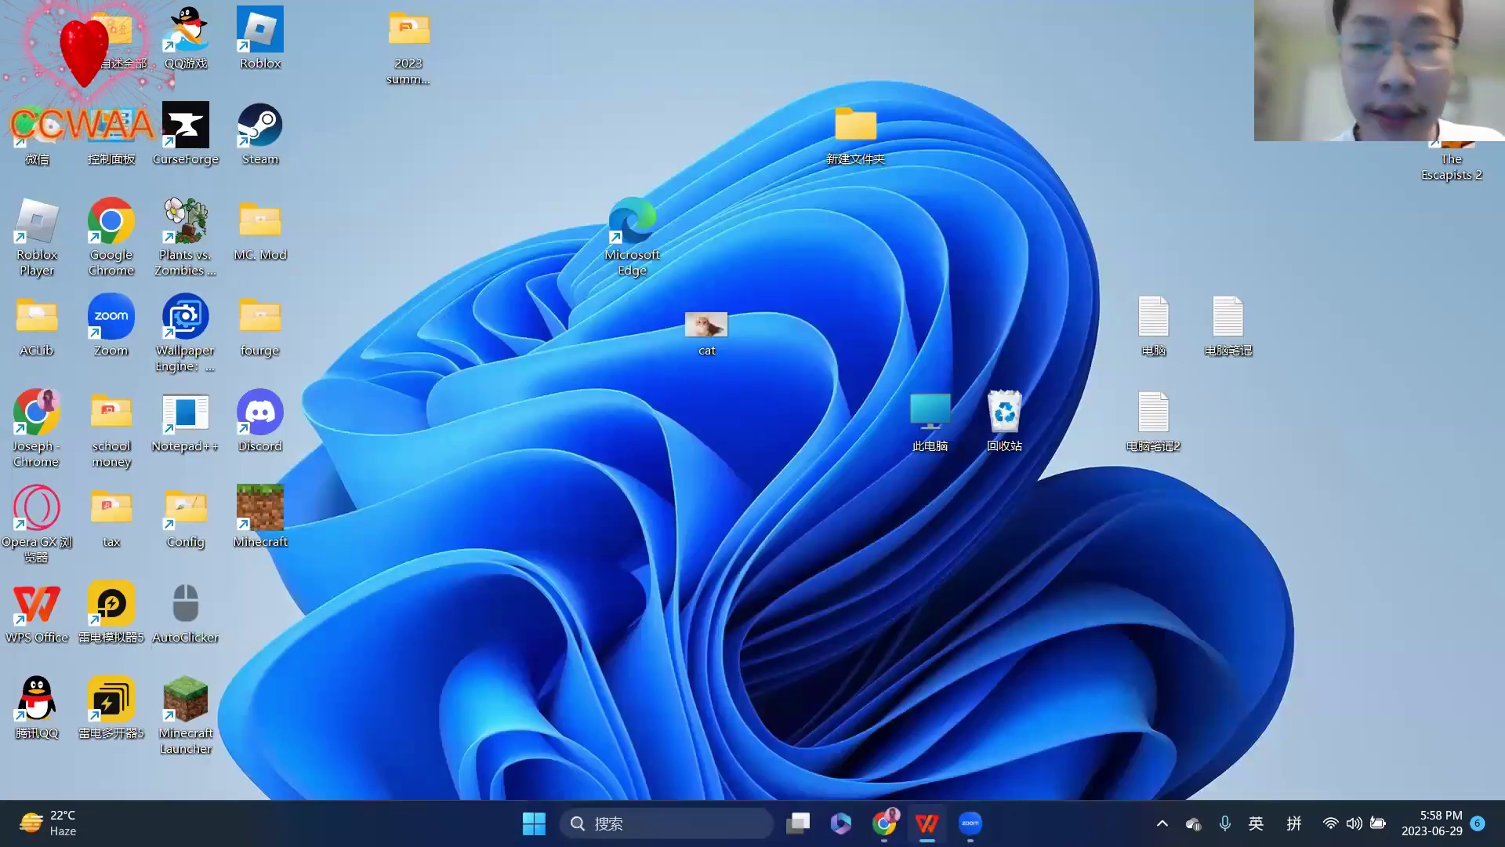
key(super)
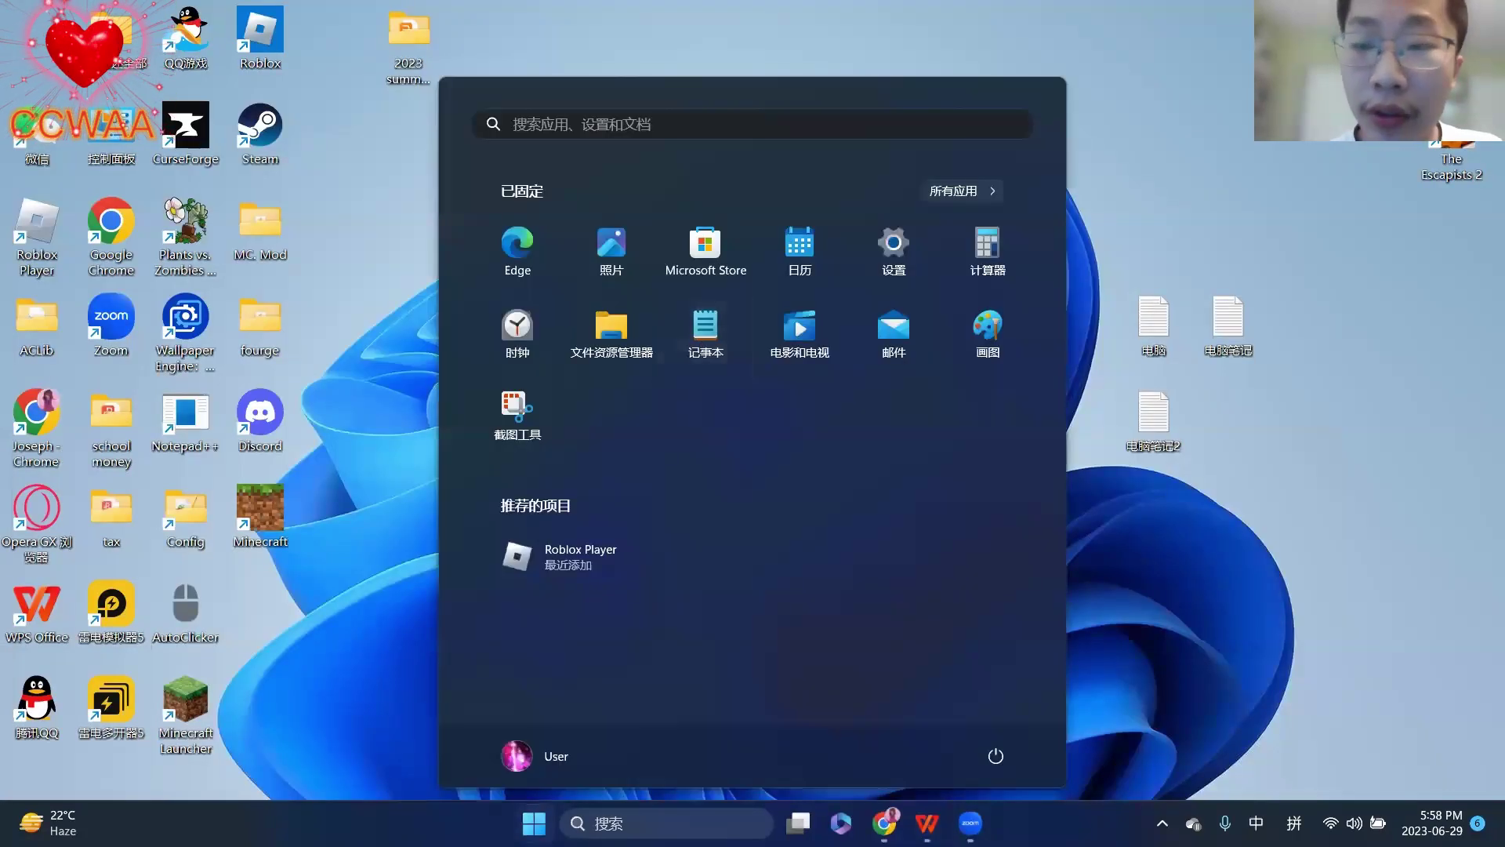
click(718, 359)
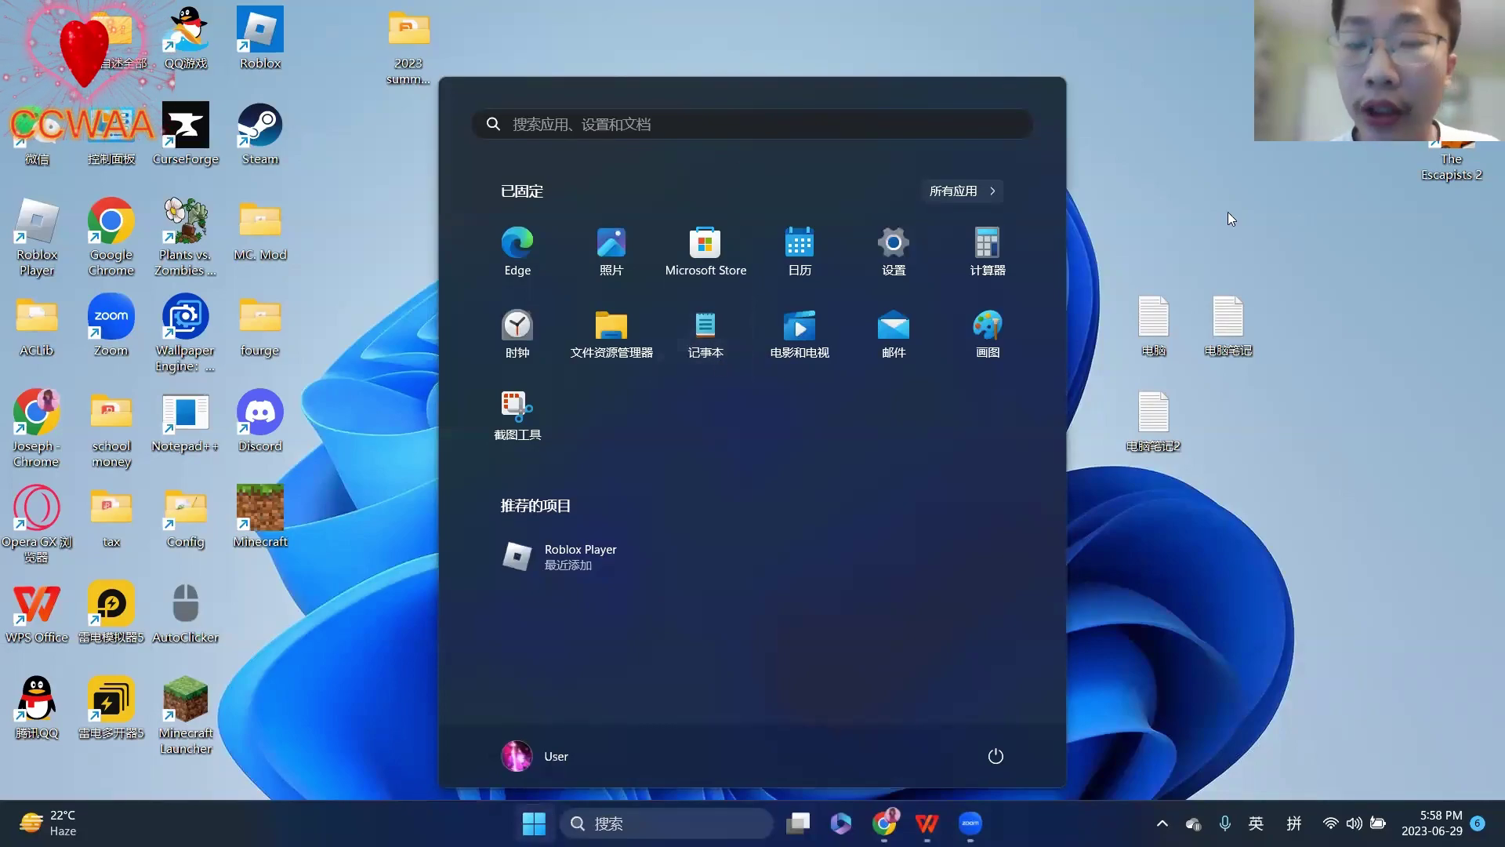
click(1228, 212)
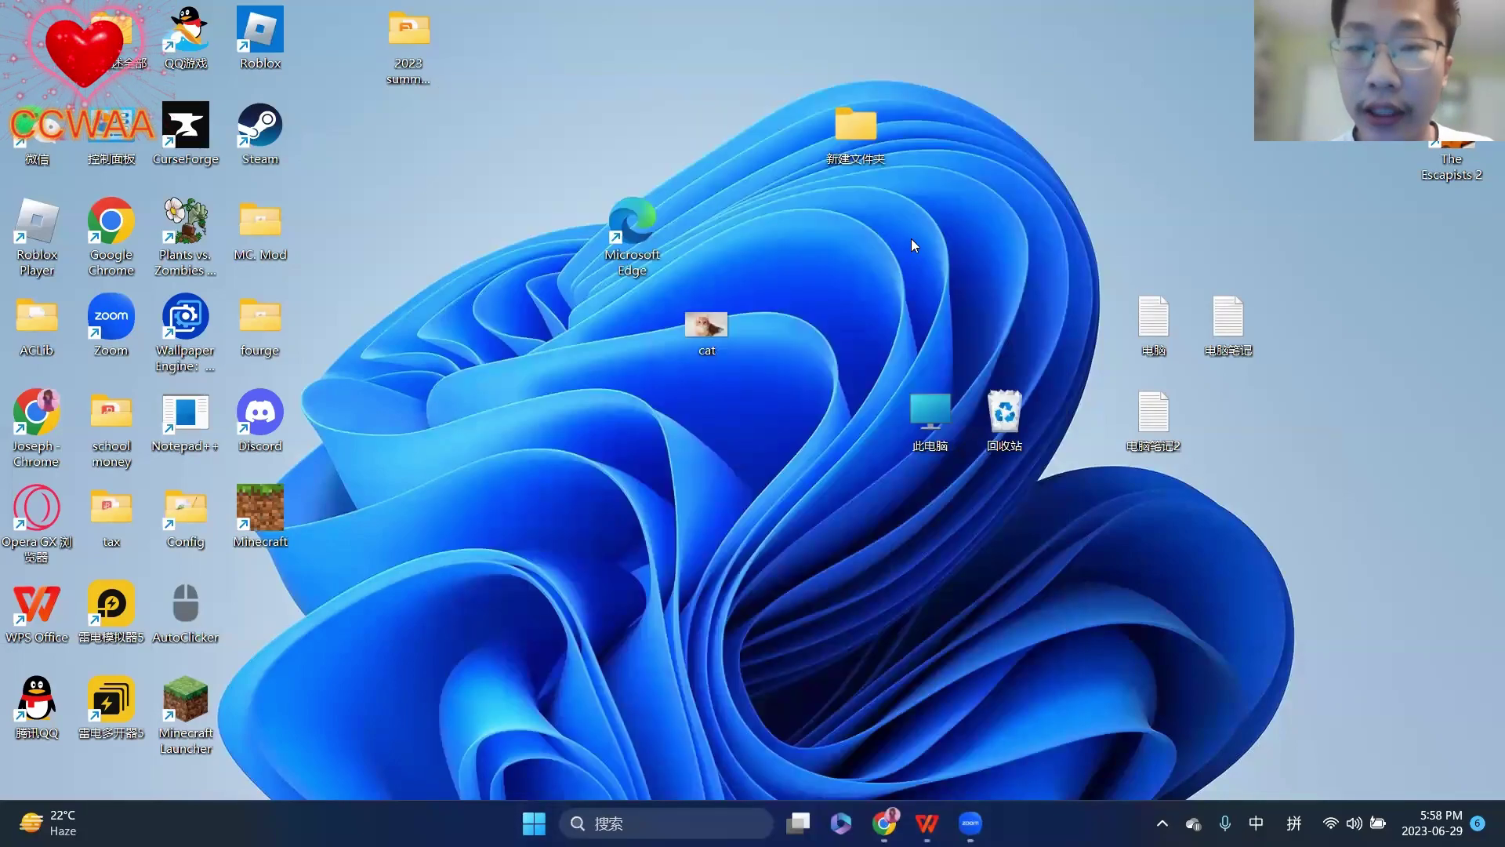
- Show the desktop's 新建 context menu, then dismiss it without creating anything
right_click(853, 273)
mouse_move(924, 436)
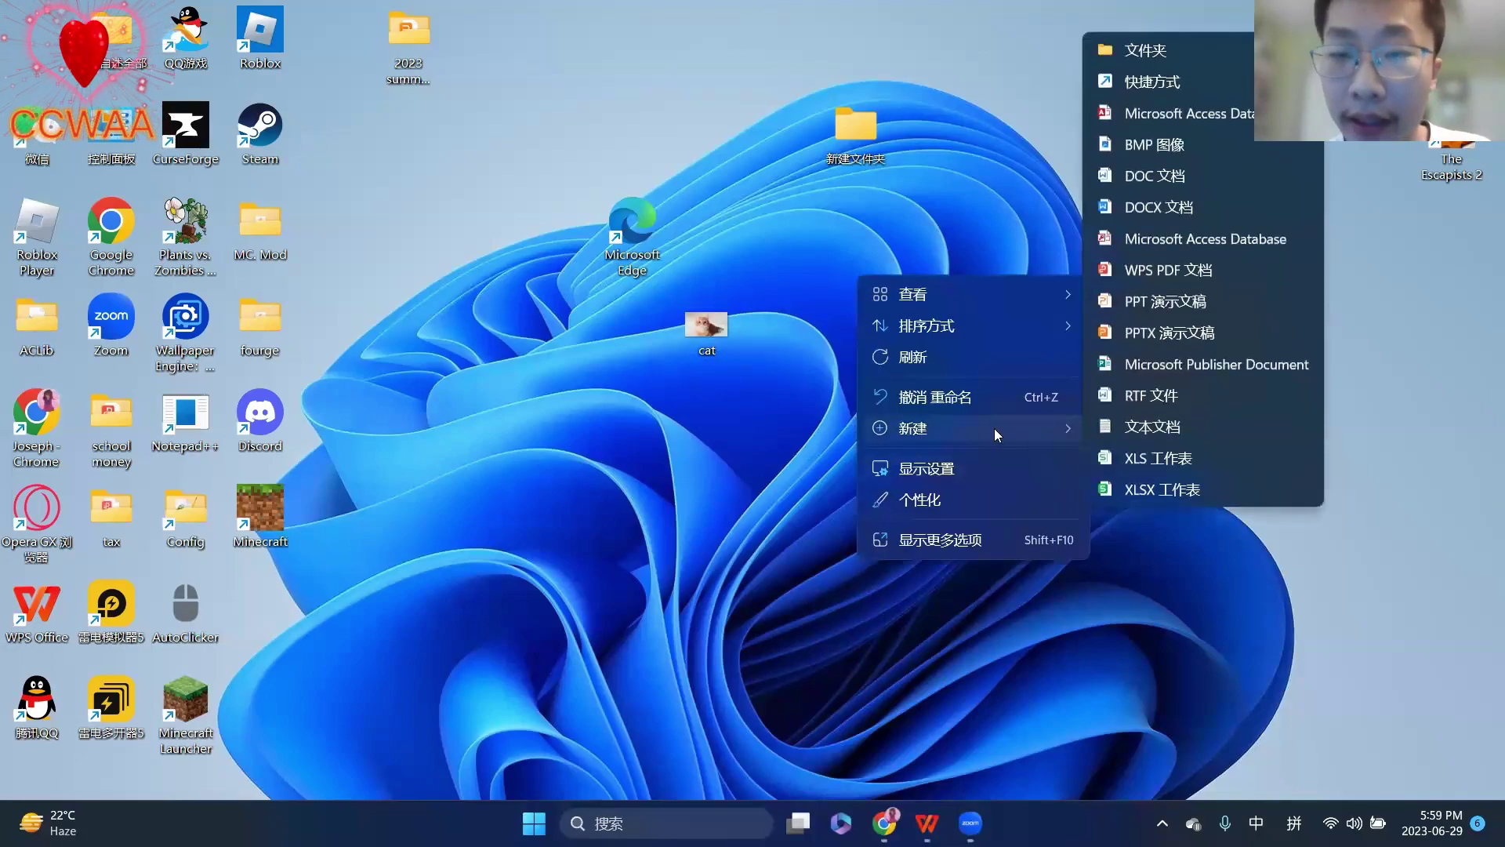
click(690, 428)
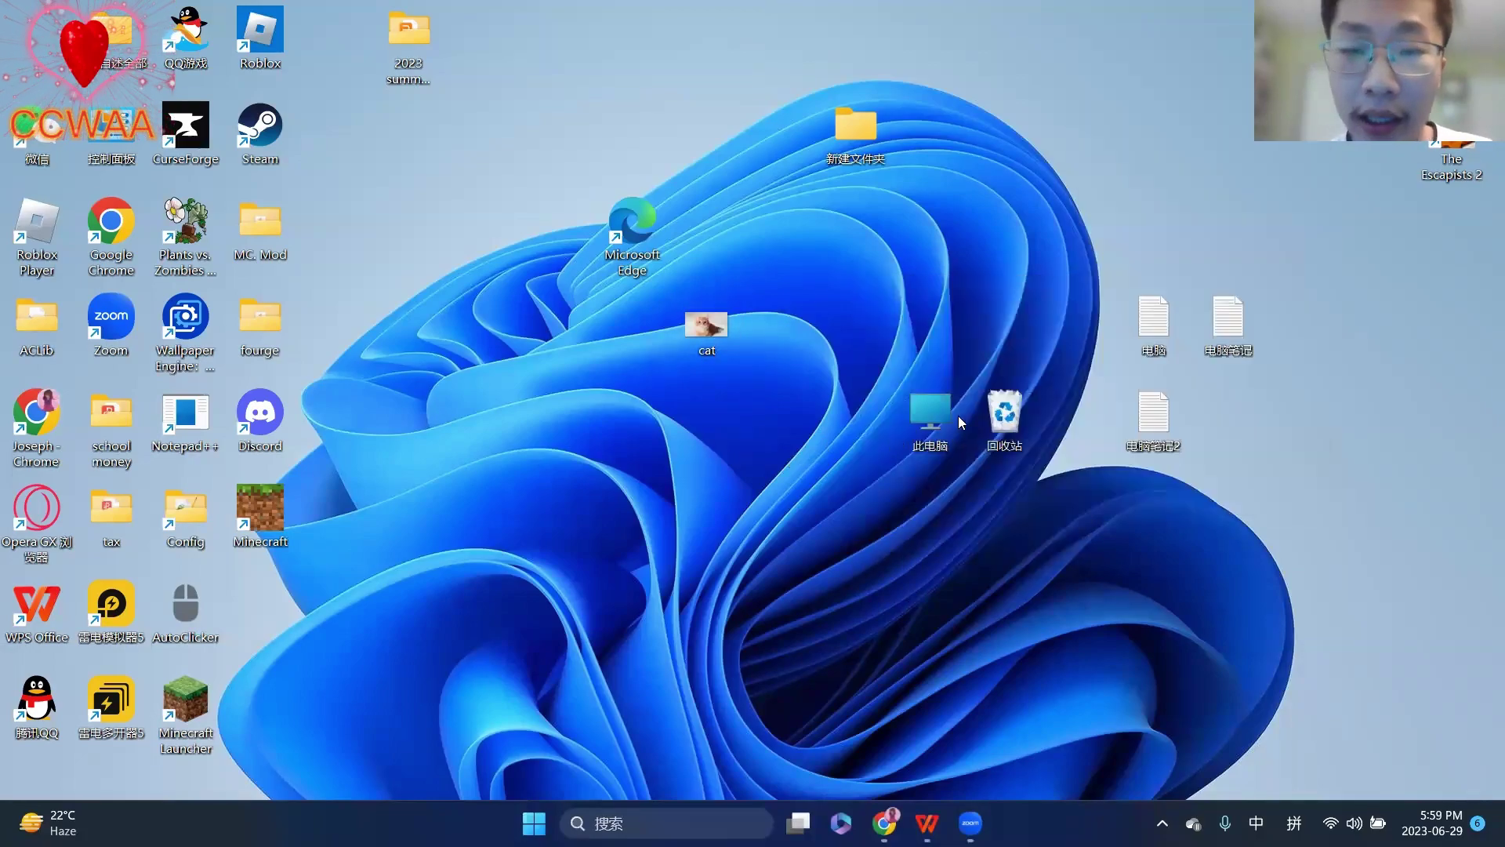
double_click(946, 412)
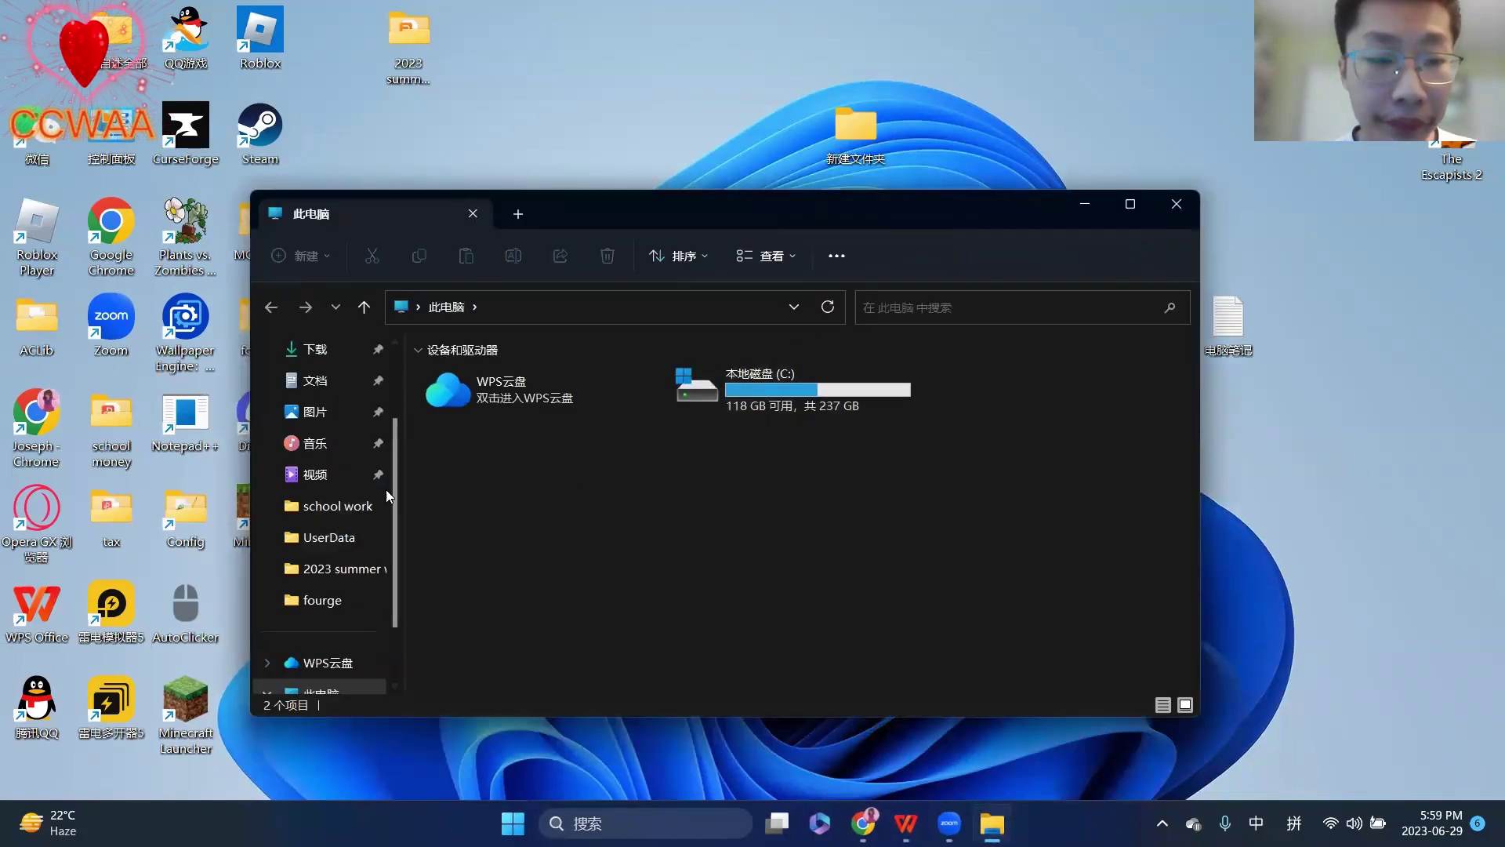
scroll(274, 535, down, 2)
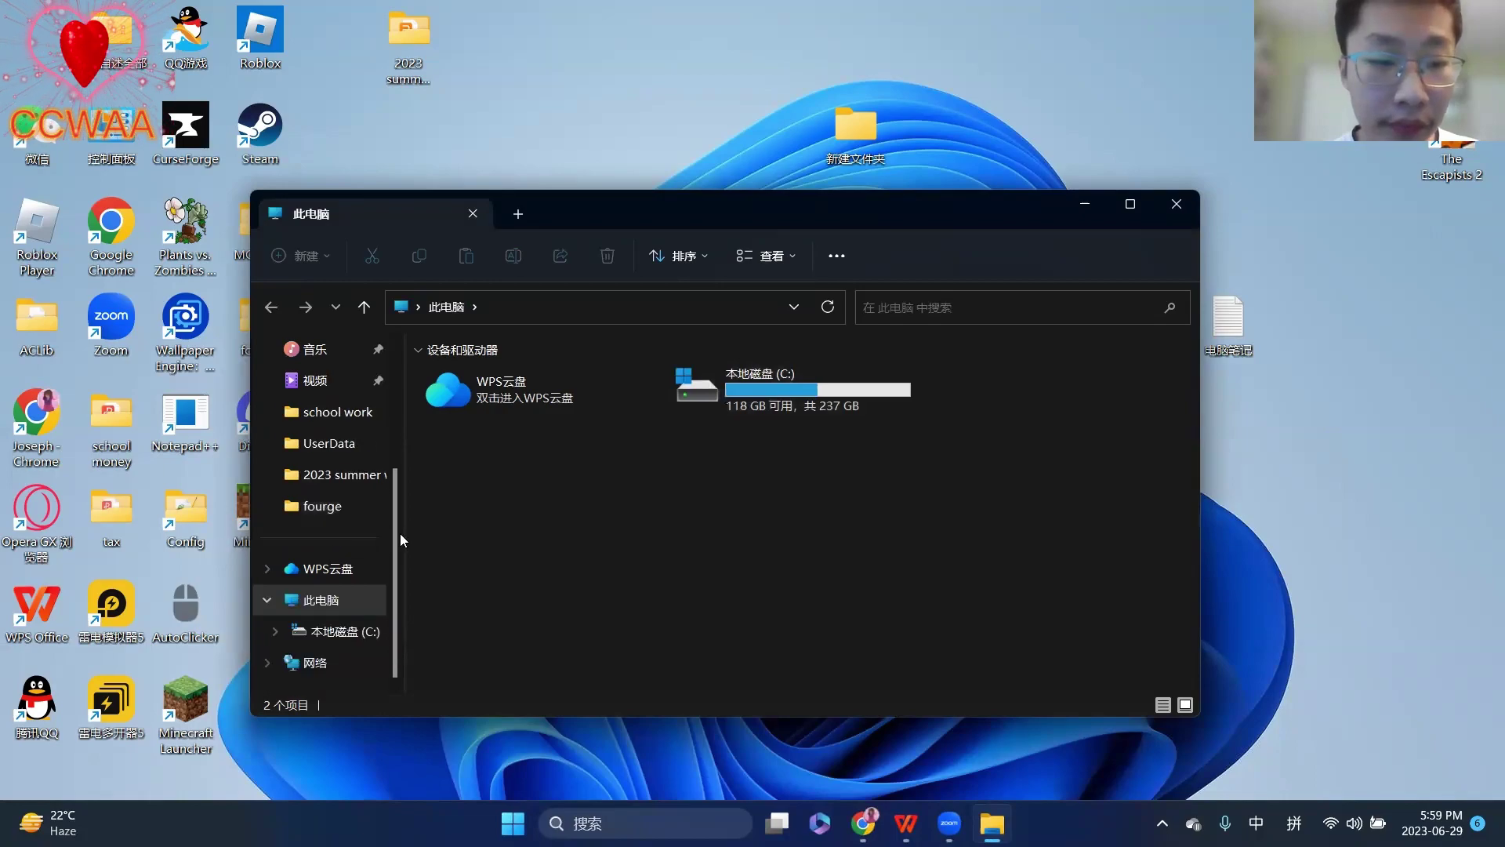
click(329, 631)
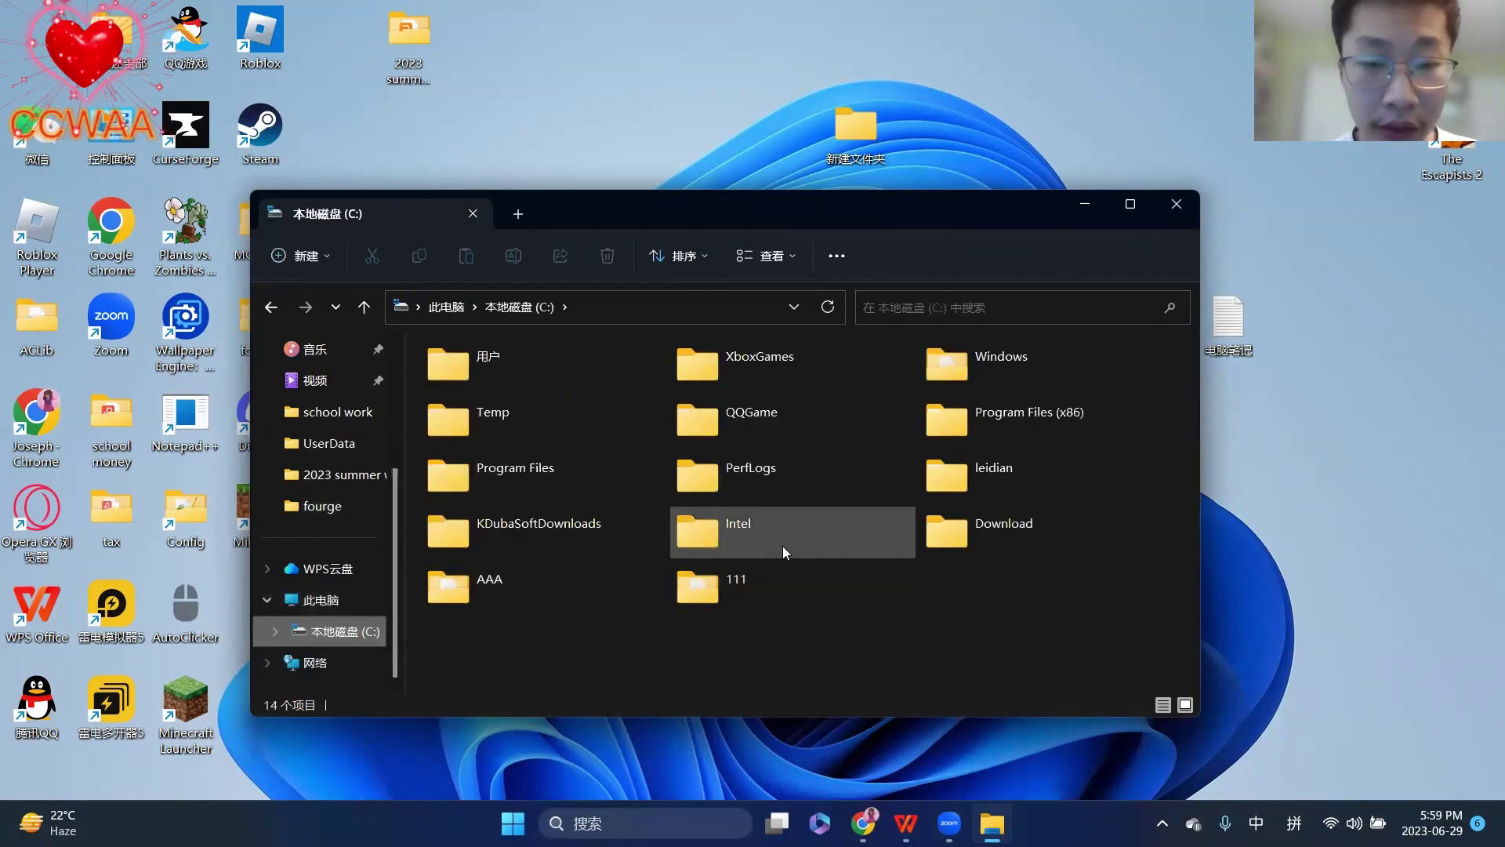
double_click(516, 375)
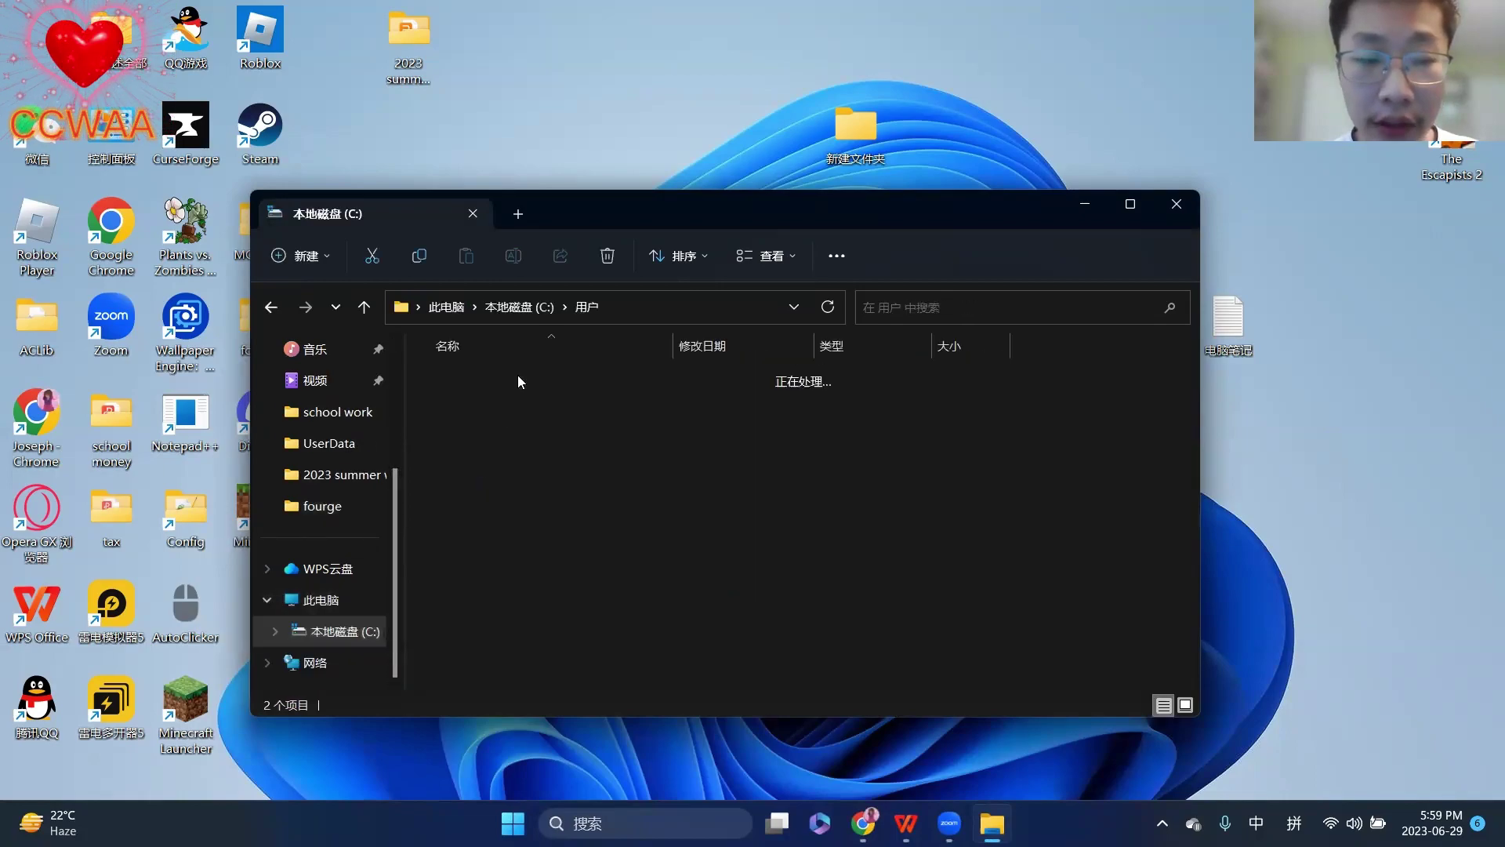
right_click(587, 519)
mouse_move(626, 476)
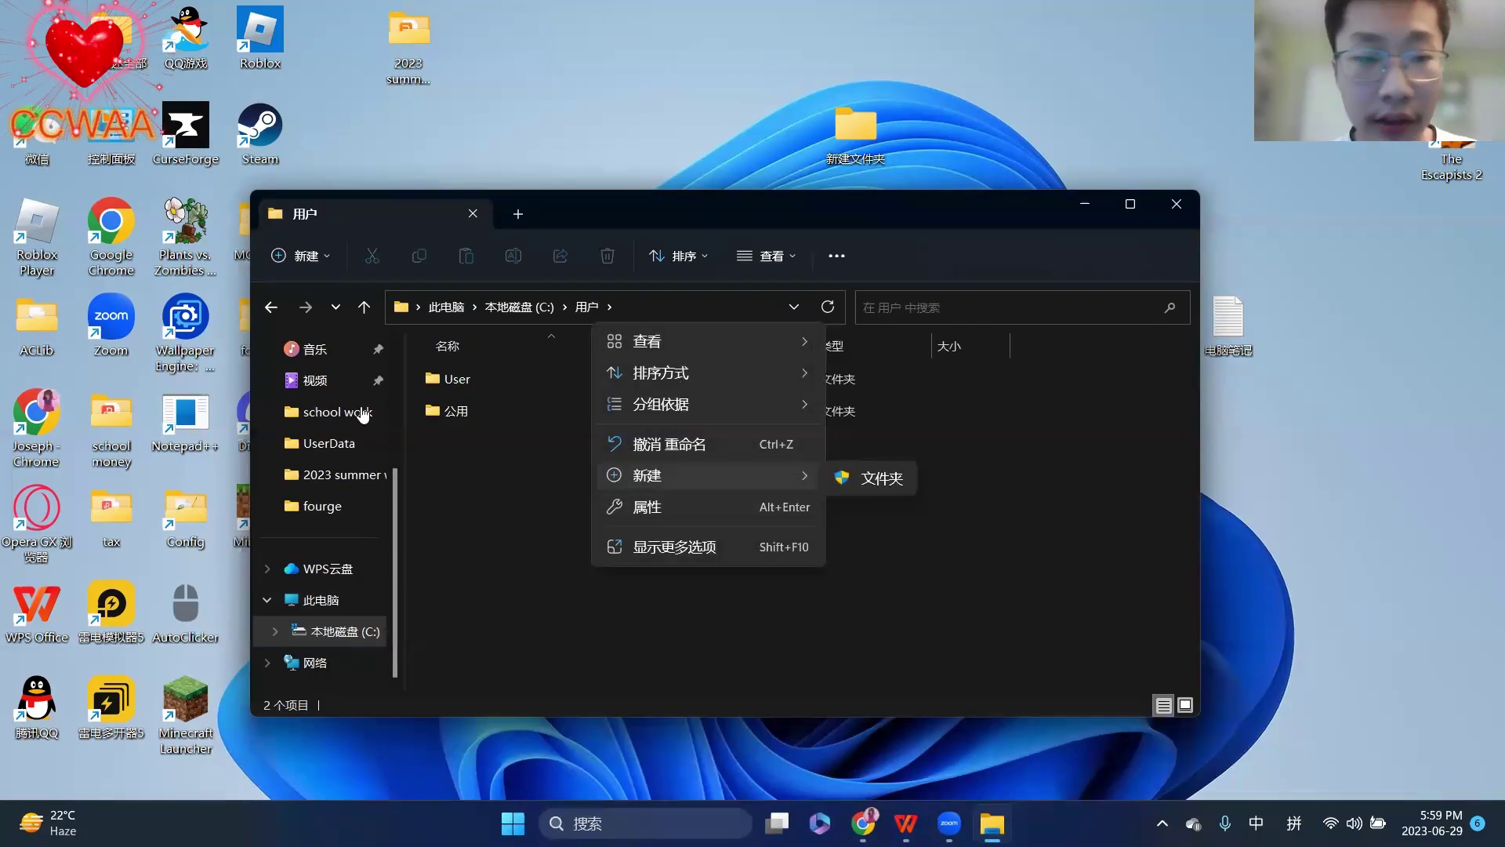
click(522, 313)
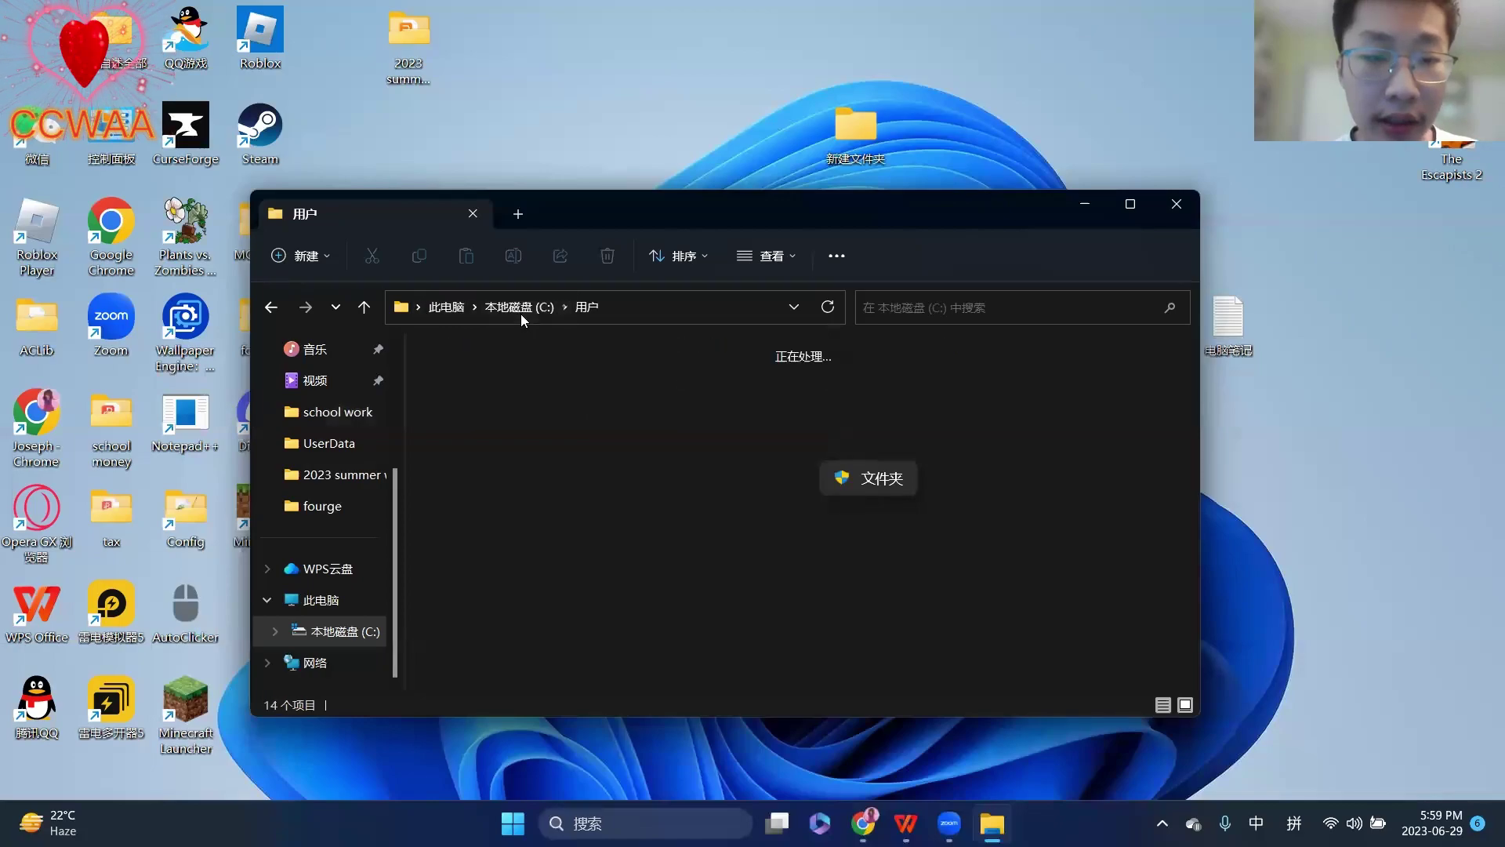
double_click(585, 590)
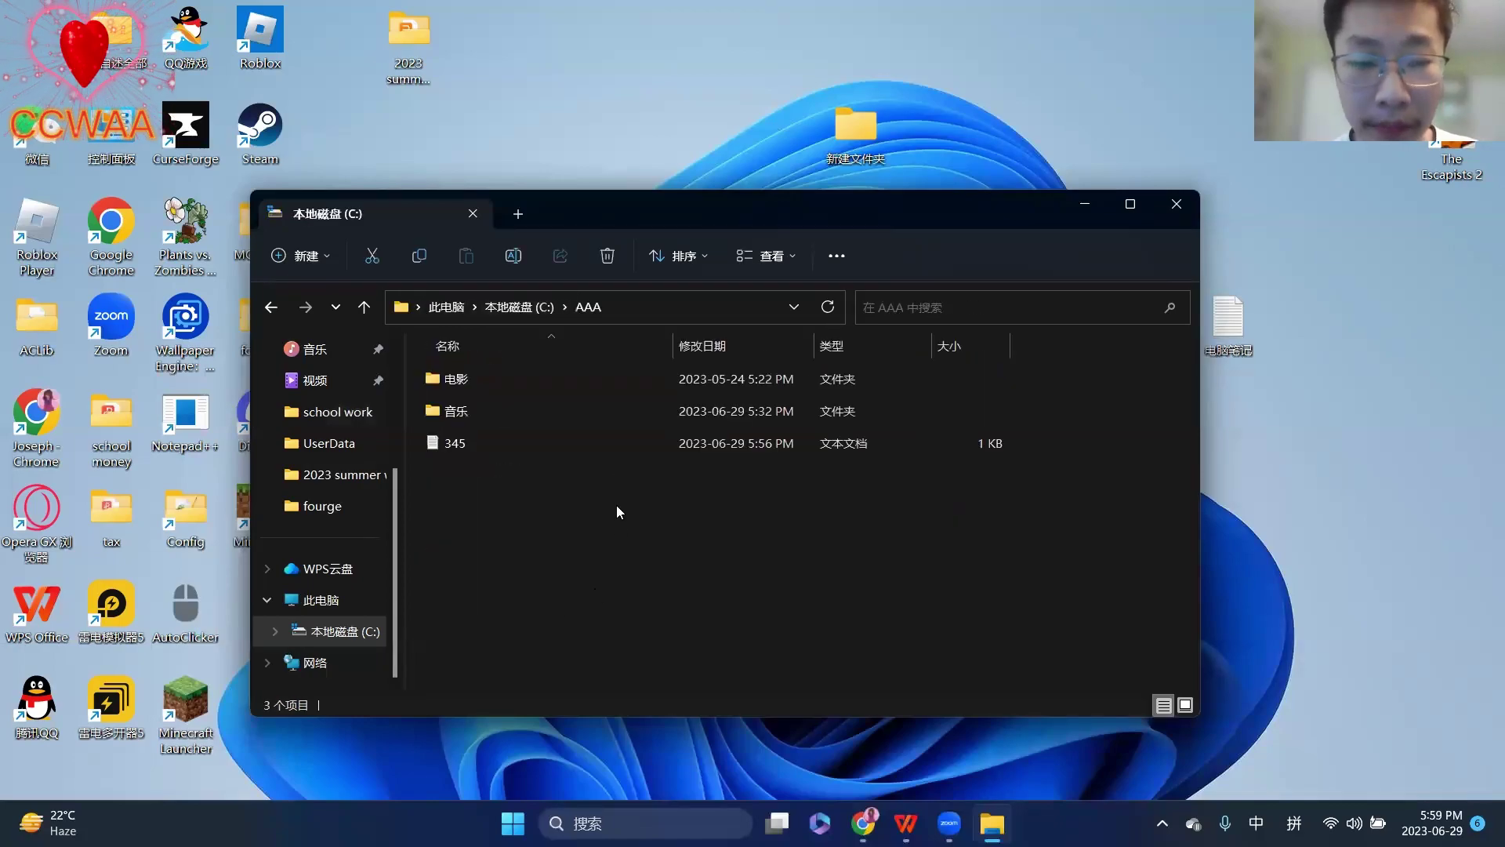
right_click(616, 488)
mouse_move(632, 441)
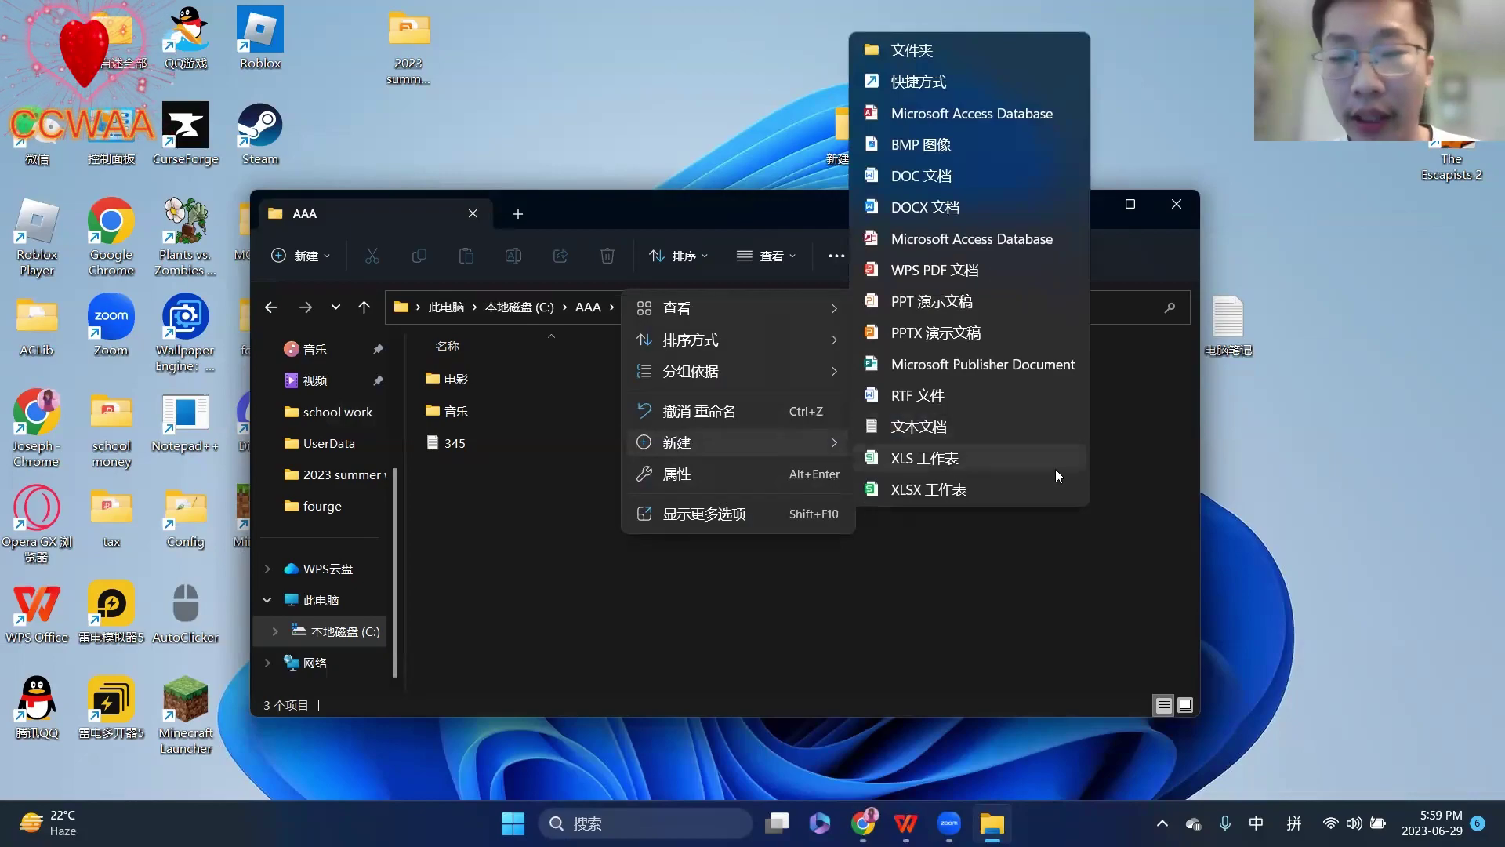
click(1190, 217)
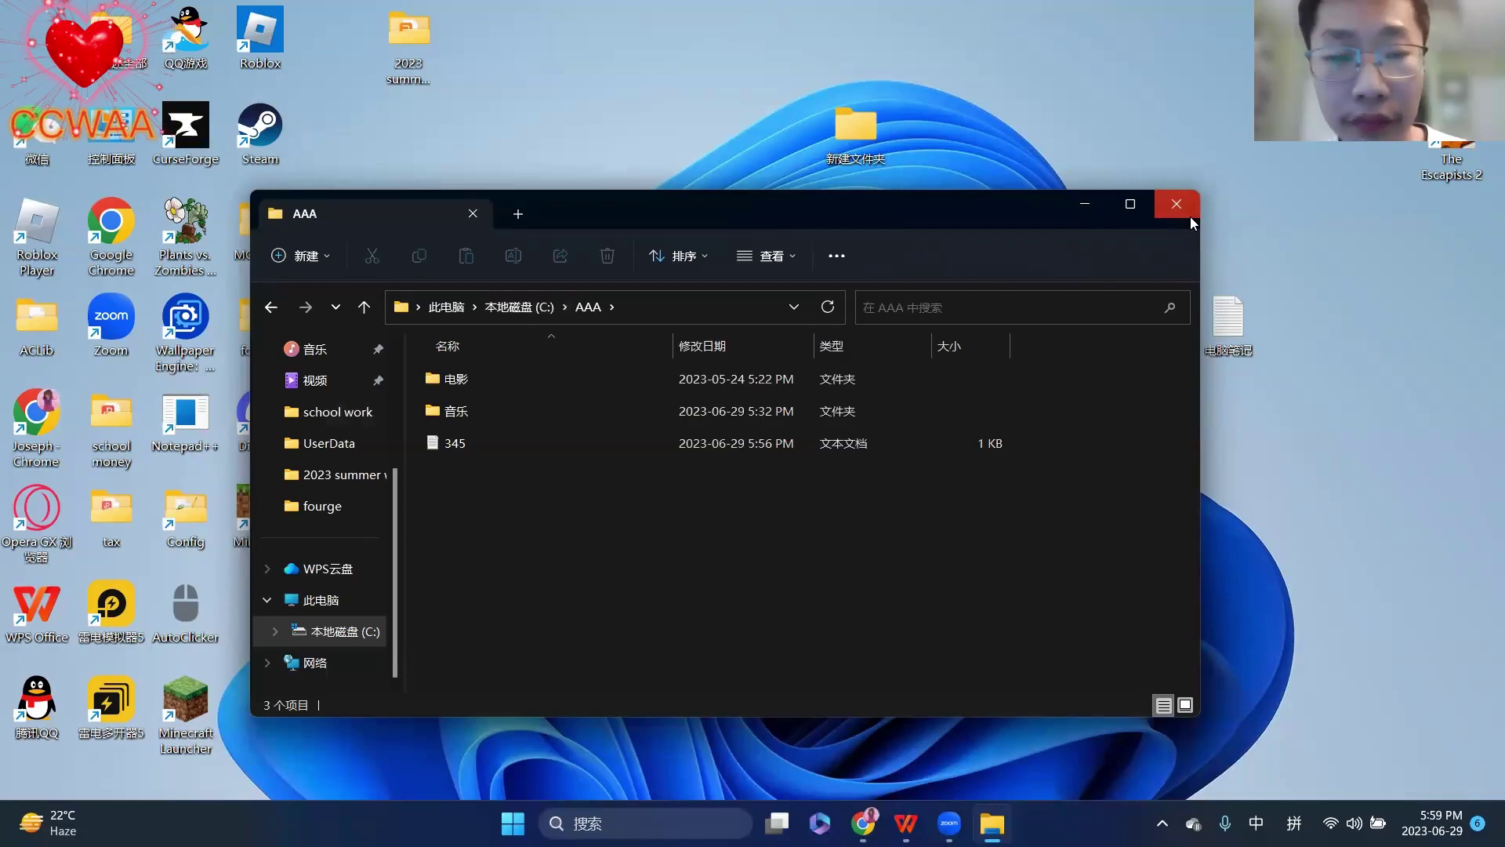
click(1190, 218)
- Open the 电脑笔记2 note from the desktop after closing the mistakenly opened 电脑 note
double_click(1151, 322)
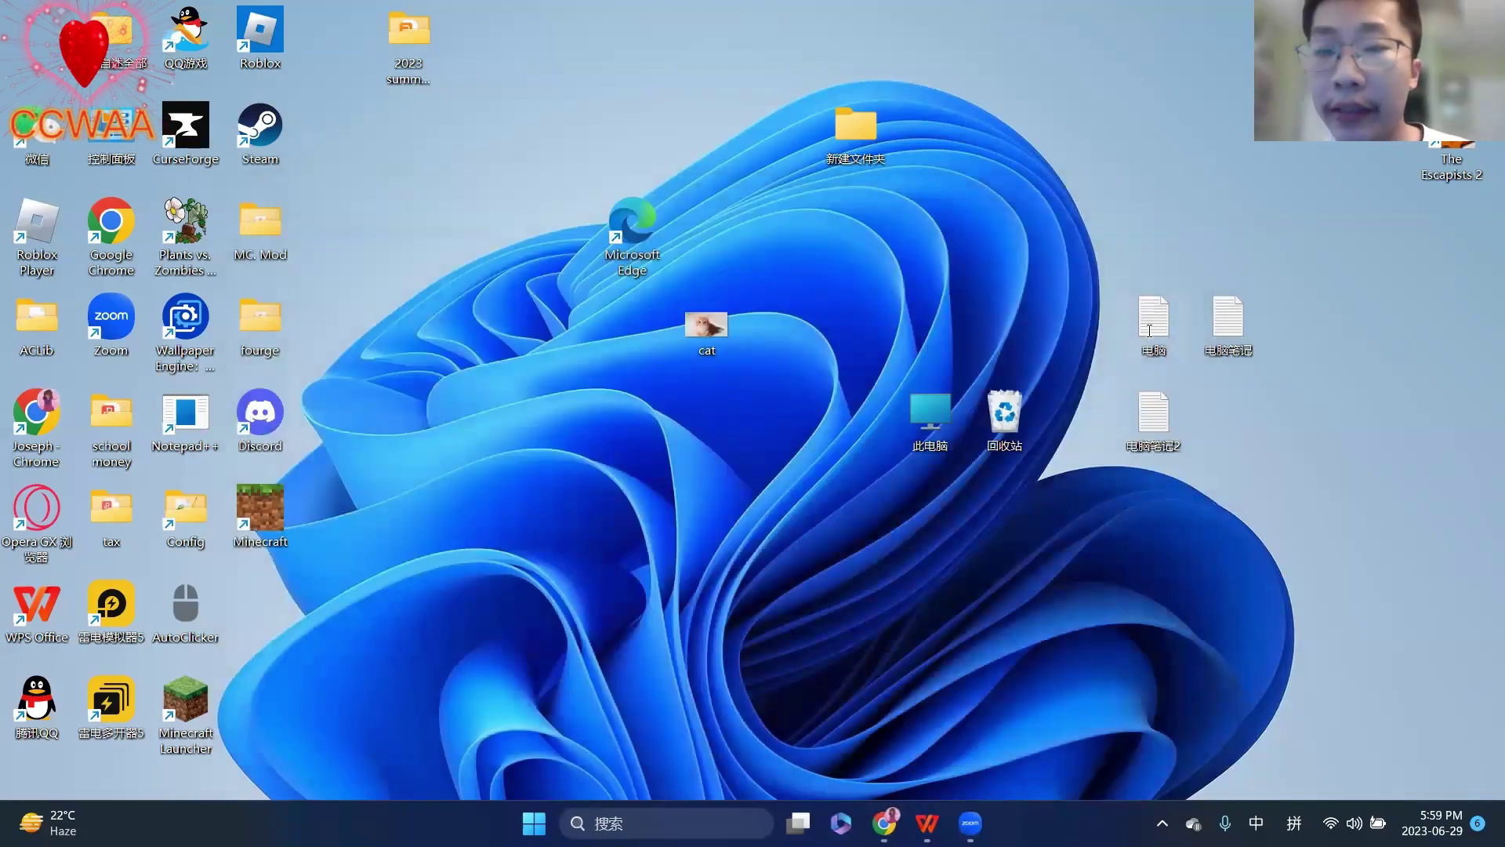
click(1184, 210)
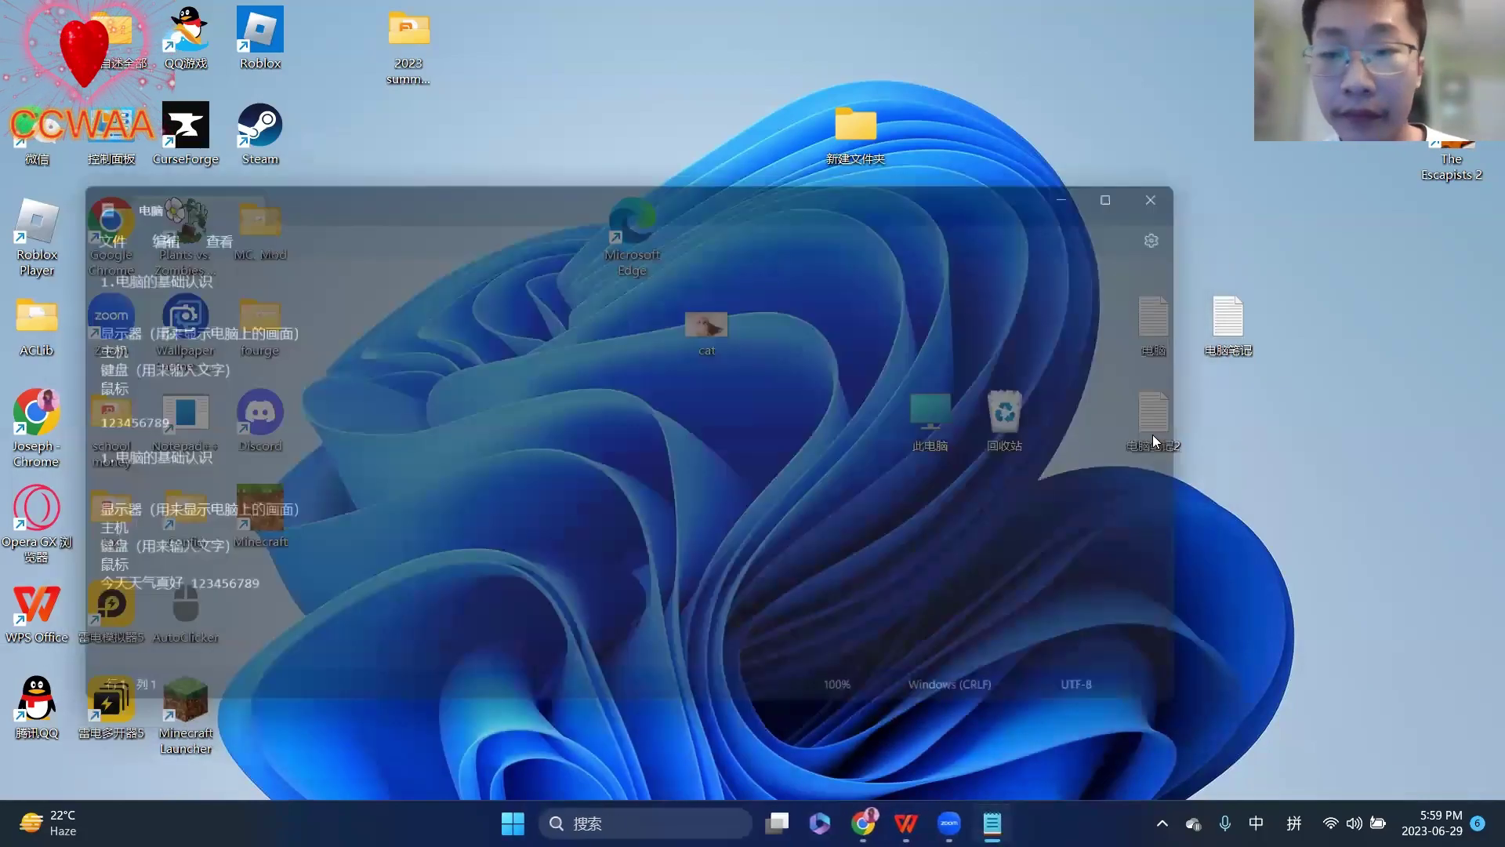
double_click(135, 375)
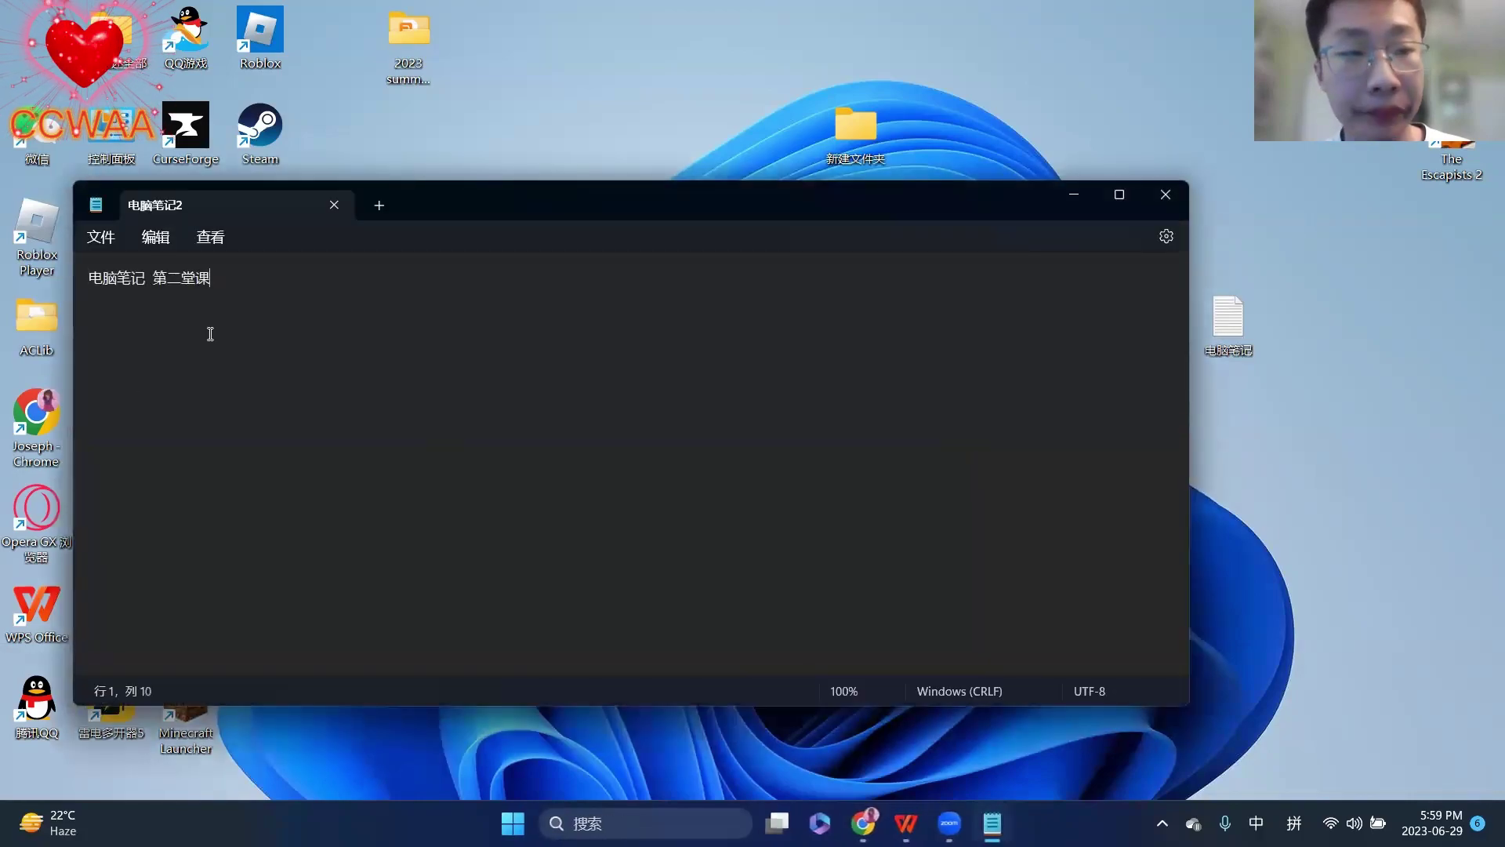
- Add the line 编辑 1234 on line 4, removing the stray empty line
click(210, 333)
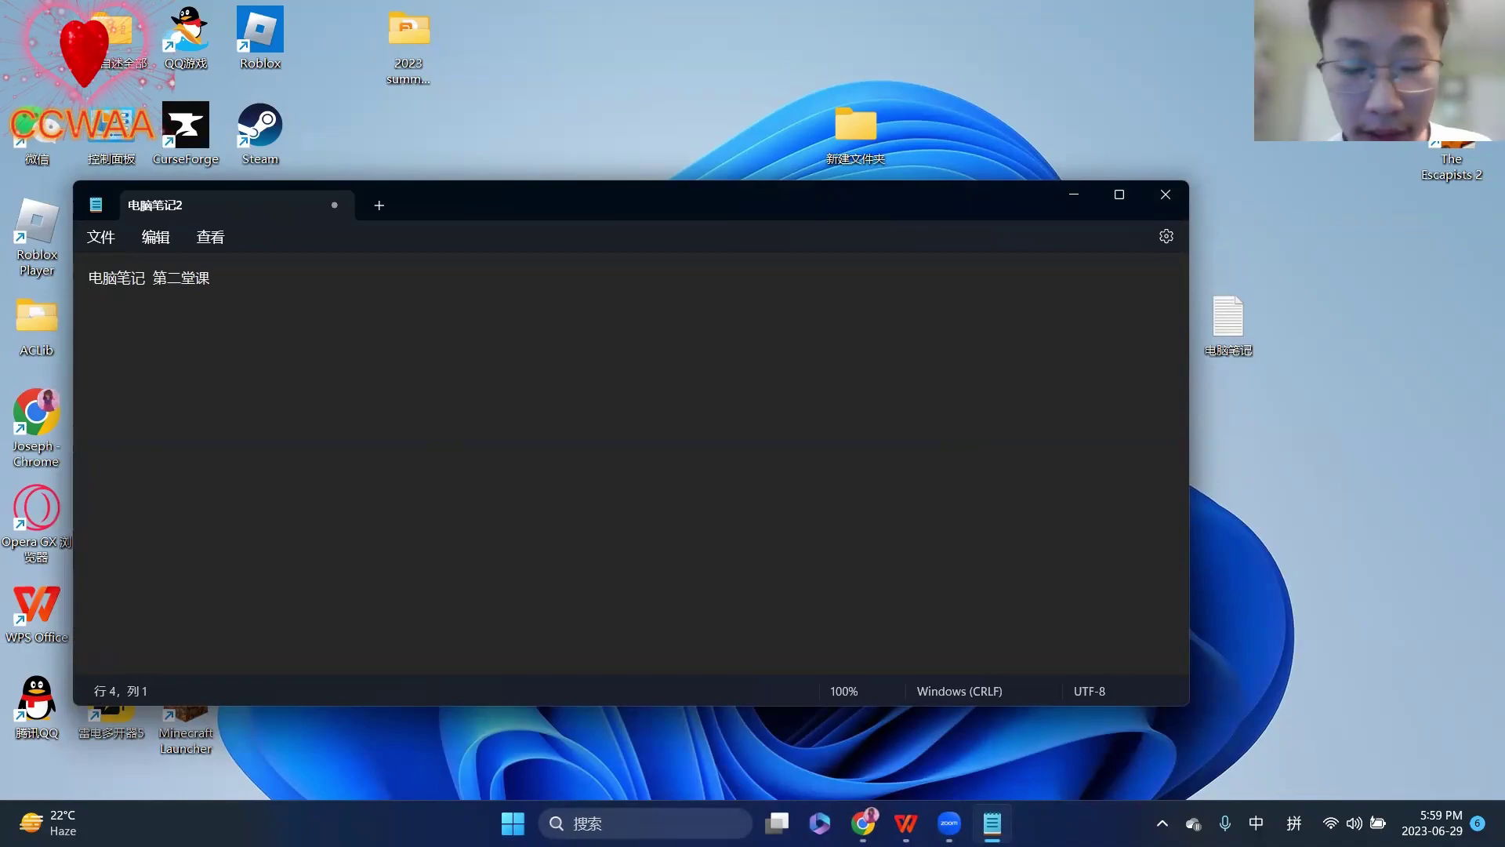
text(bianji)
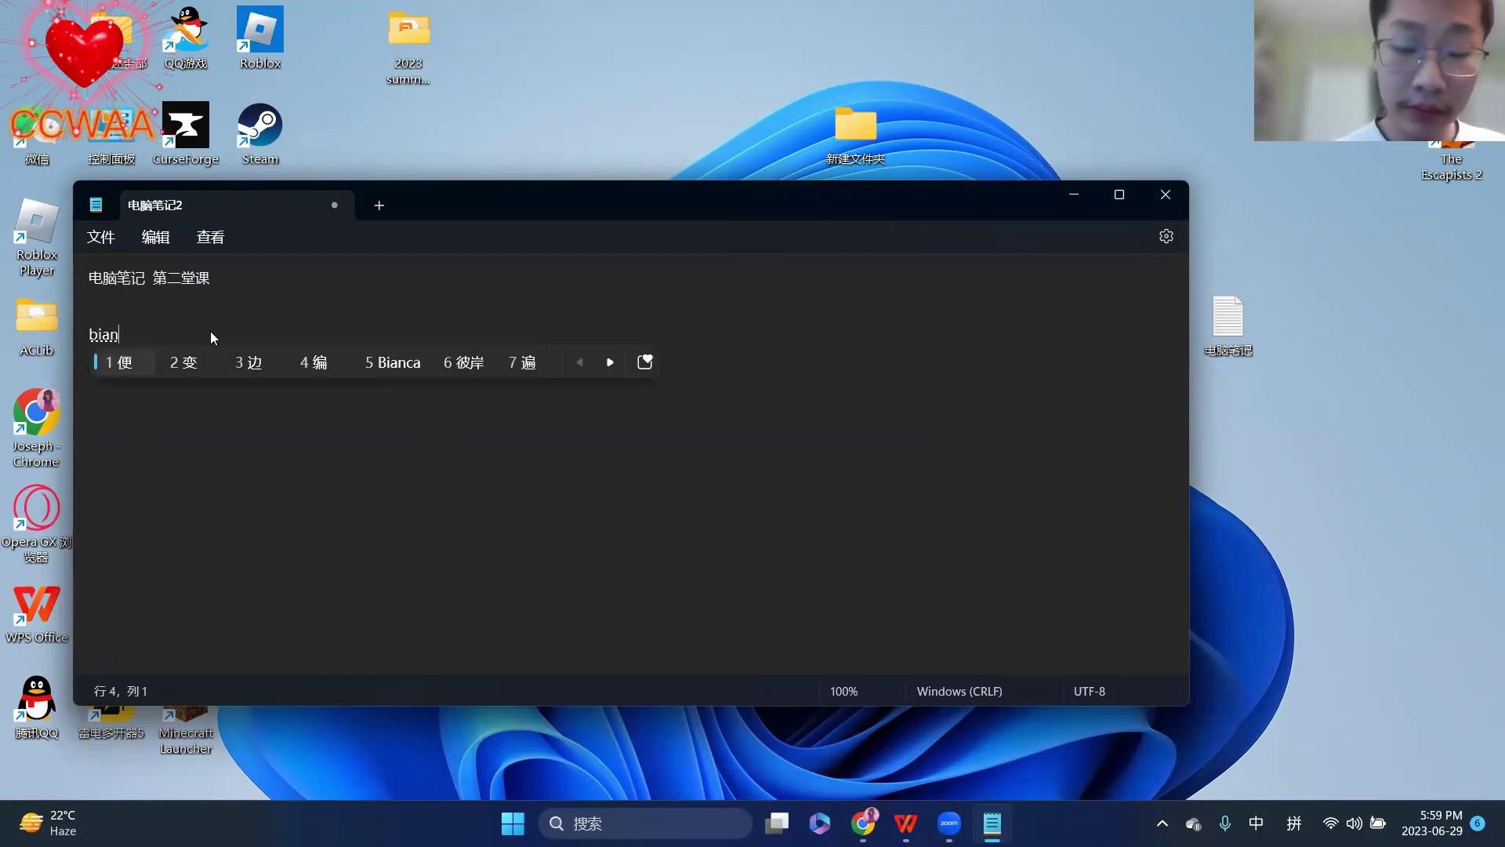
key(space)
key(space)
text(1234)
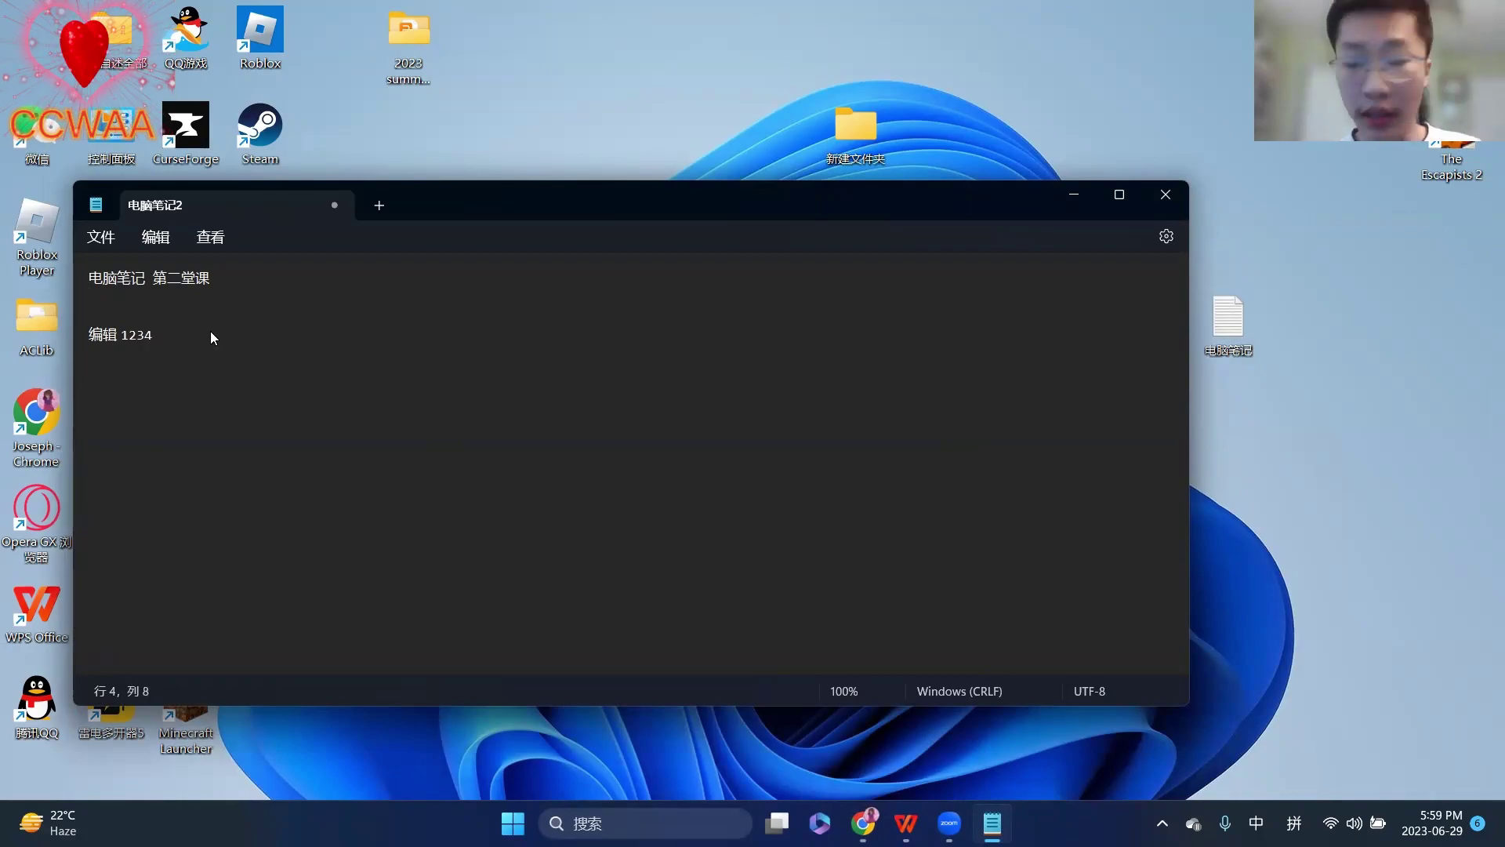
key(BackSpace)
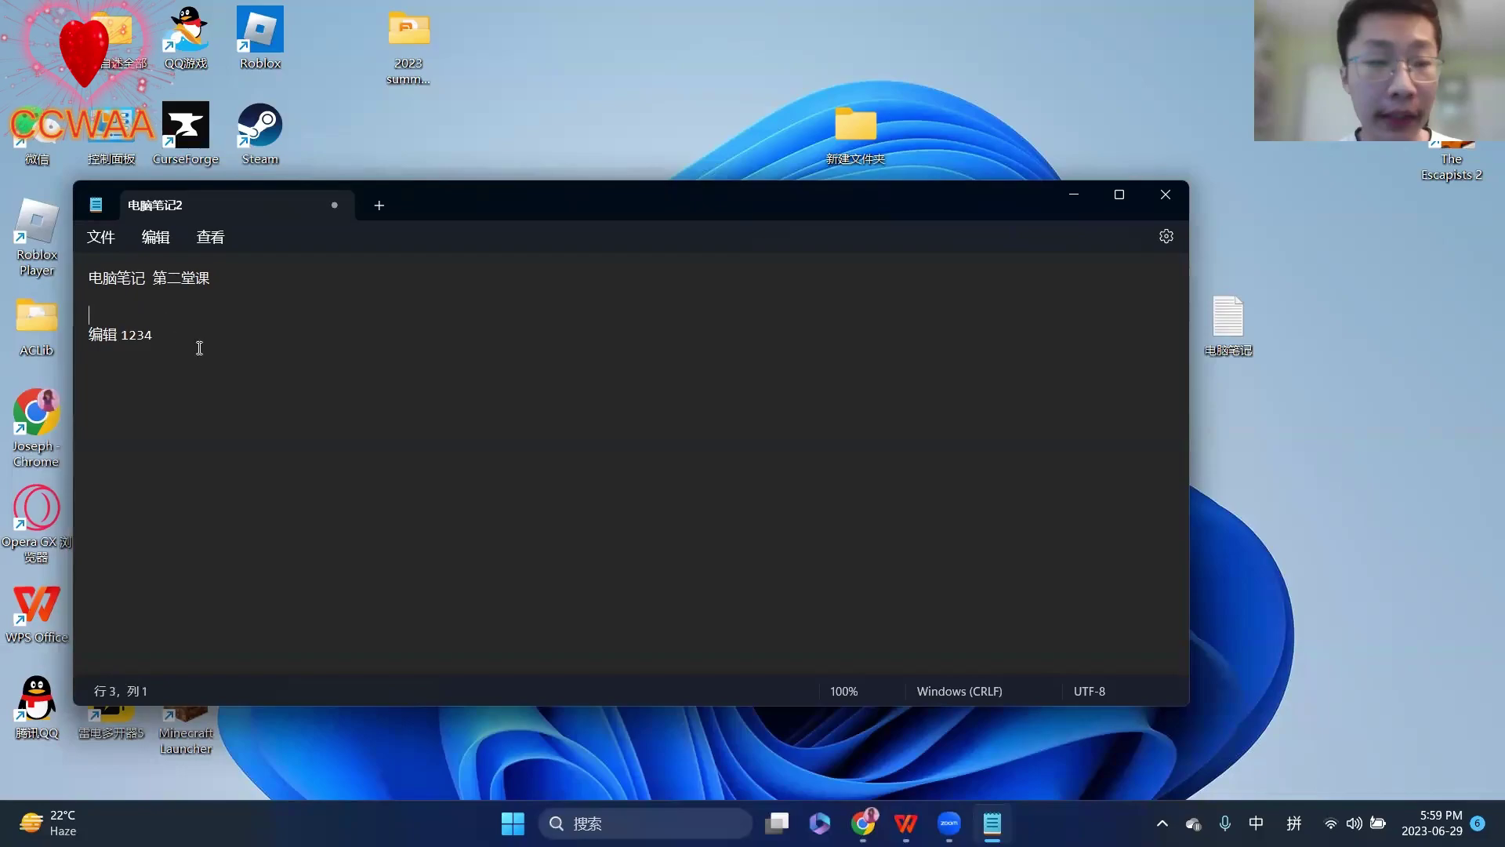
- Browse the 文件 and 编辑 menus without choosing any command
click(116, 237)
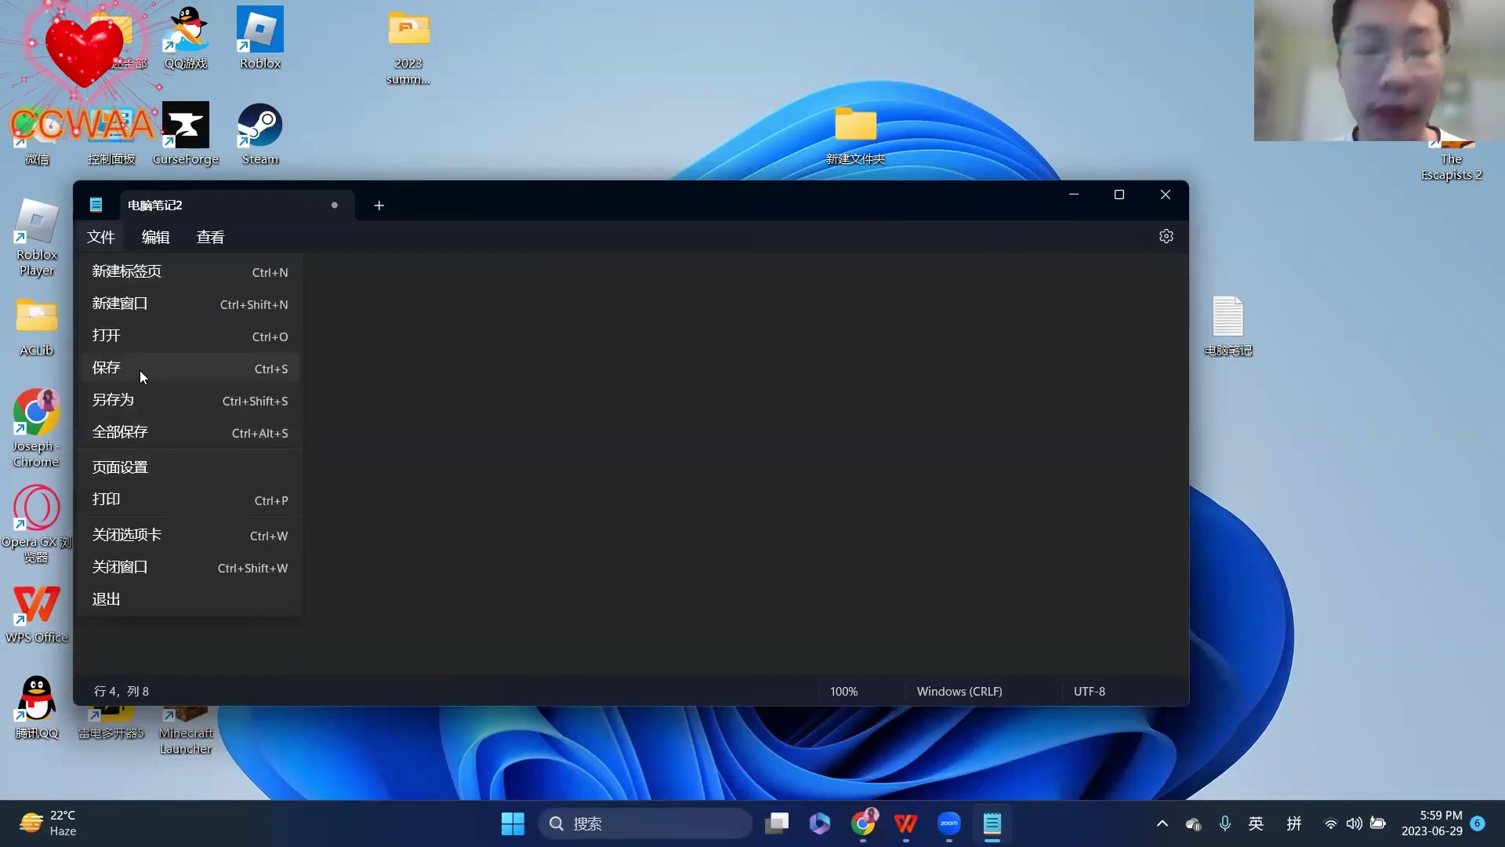
click(615, 417)
click(151, 241)
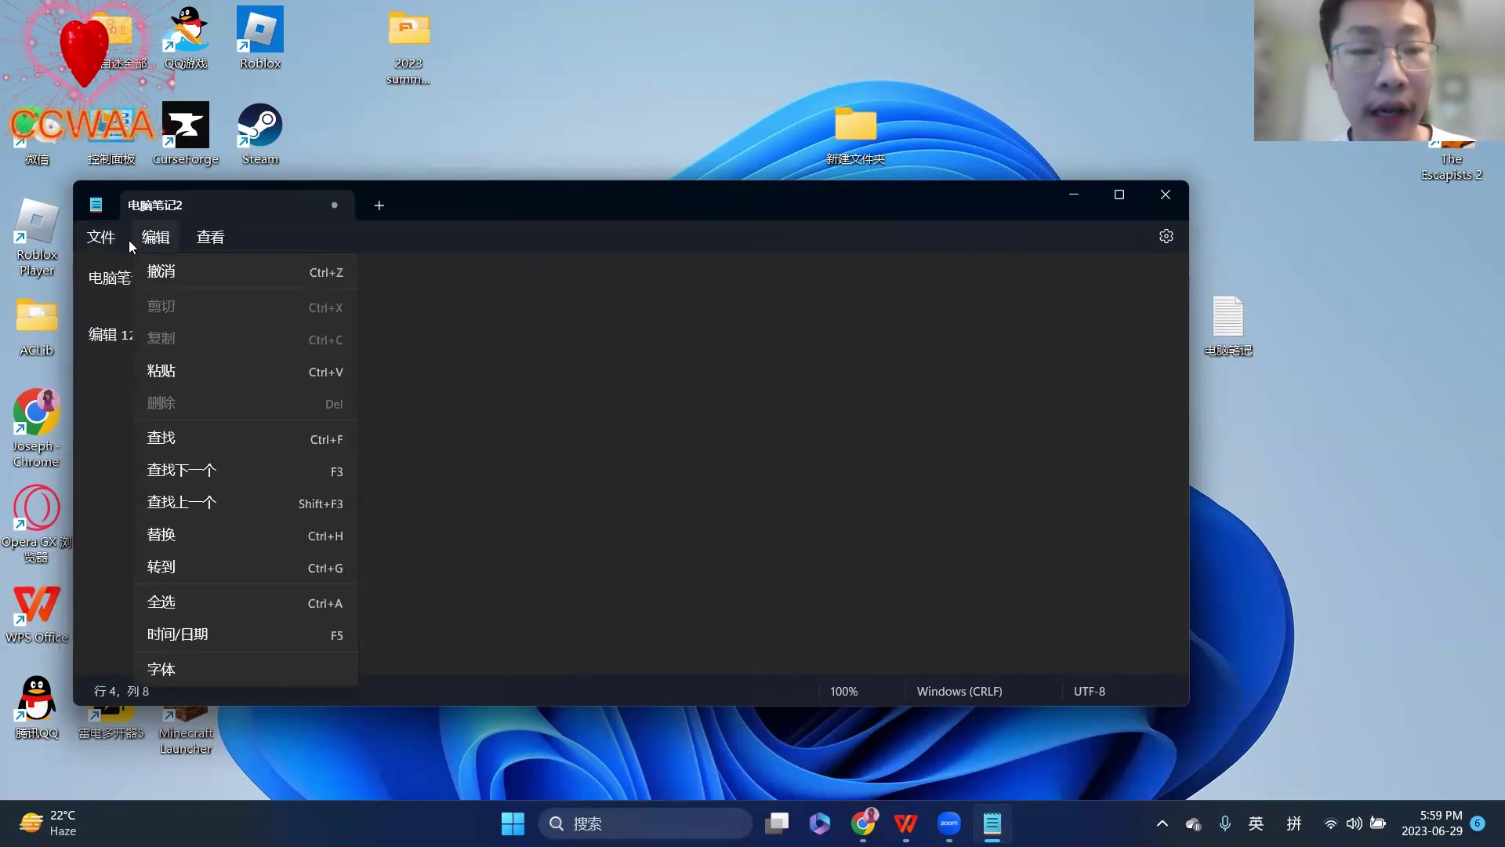
click(124, 240)
click(121, 241)
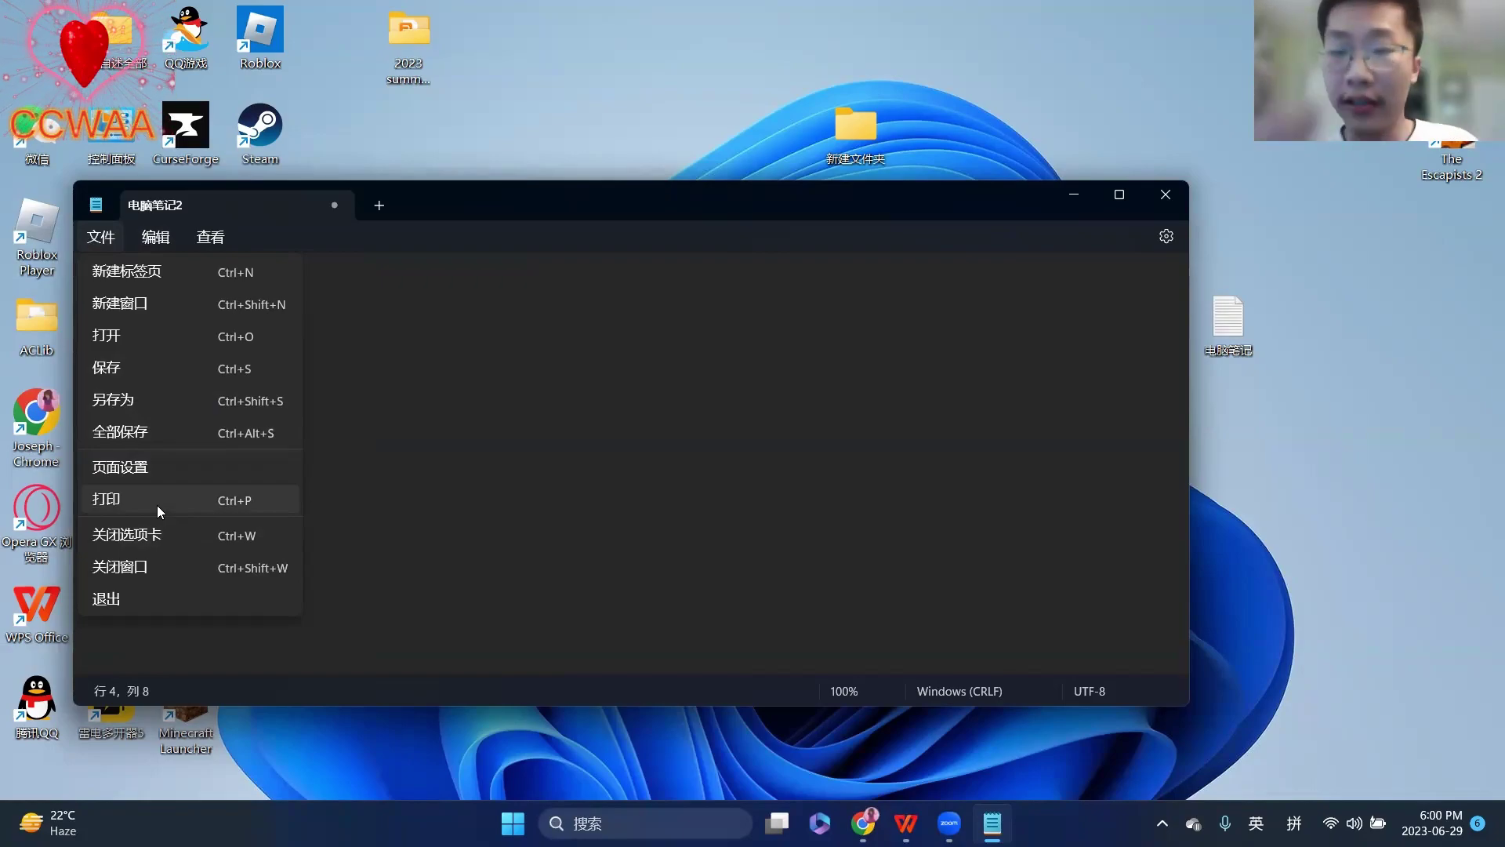
click(148, 241)
click(147, 241)
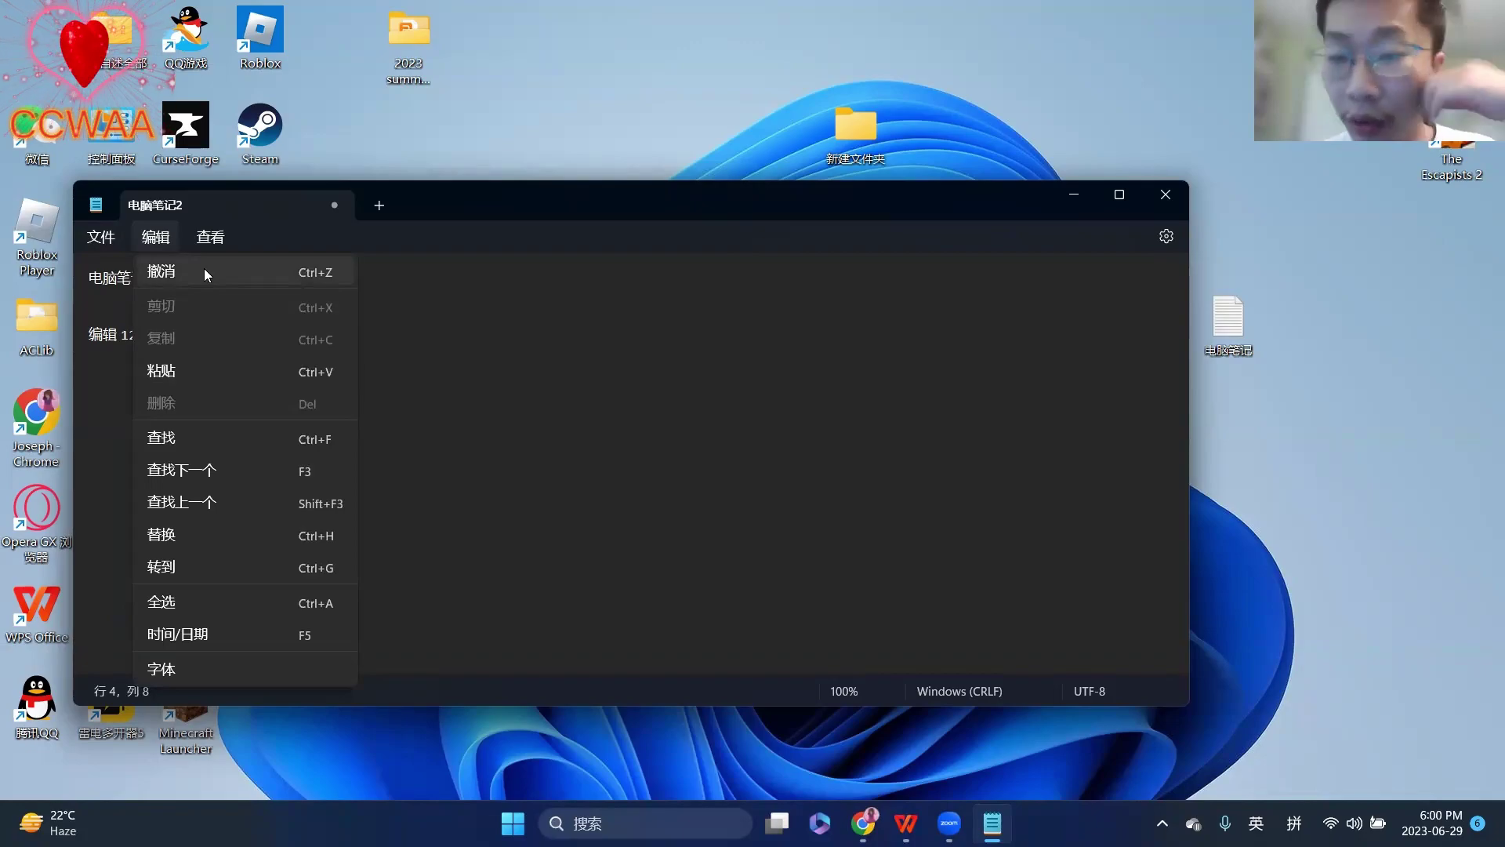
click(150, 347)
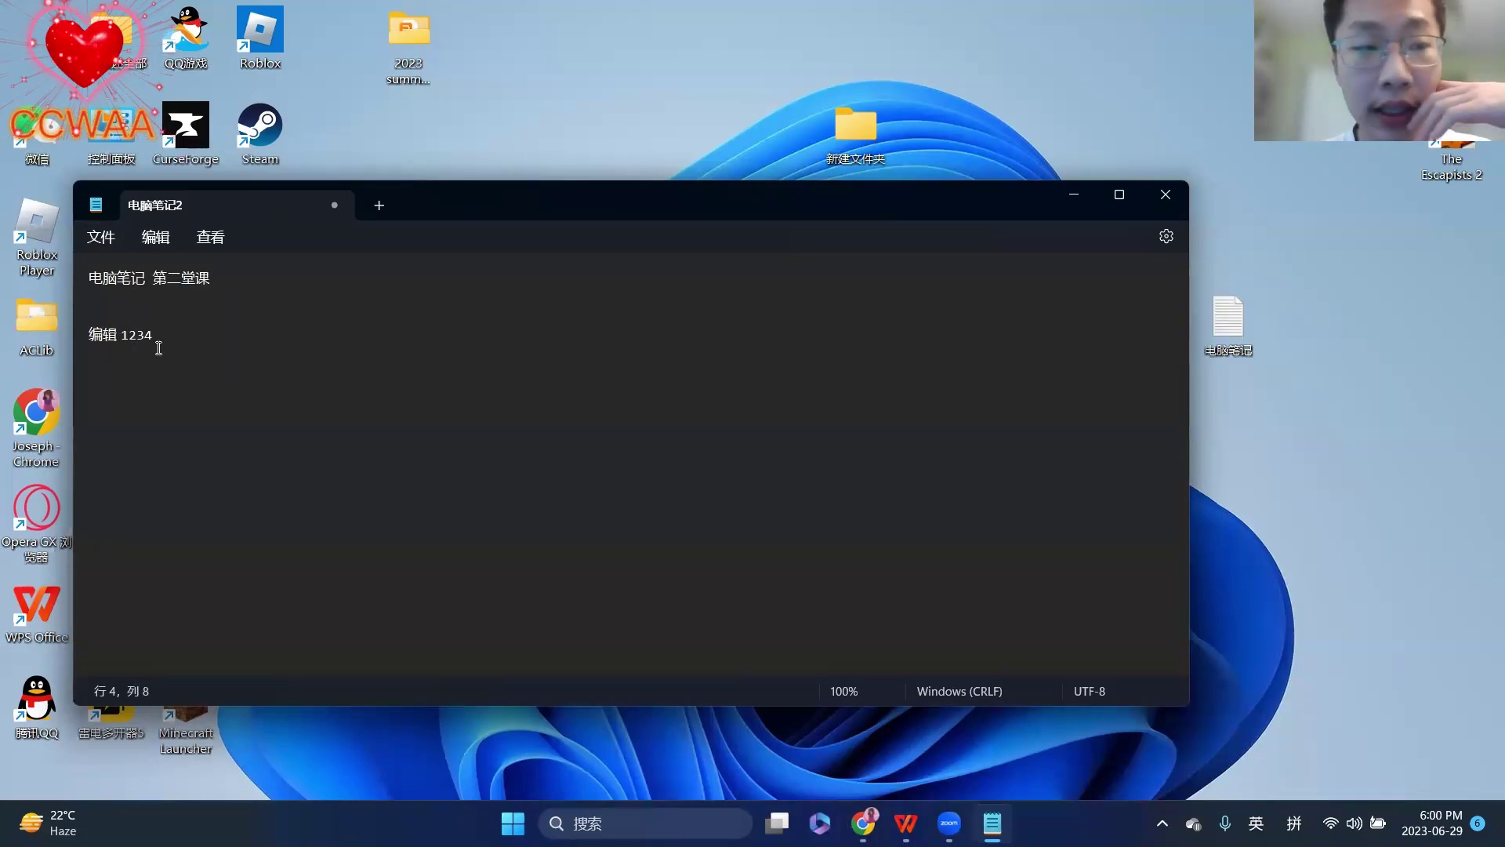
- Delete the 编辑 1234 line, restore it with 编辑 > 撤消, and reopen the 编辑 menu
drag(151, 347, 89, 337)
key(BackSpace)
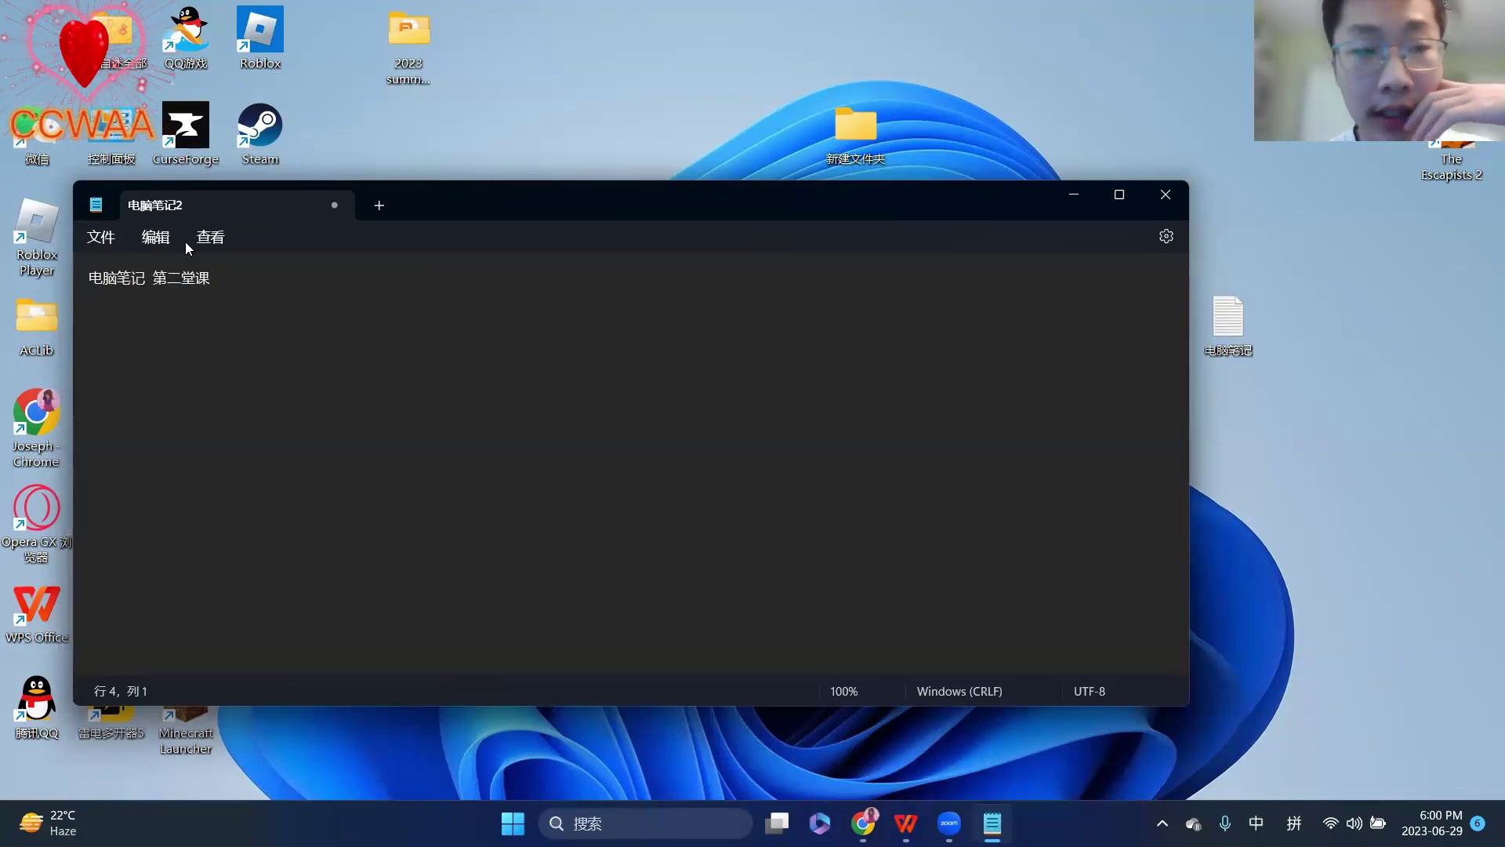
click(174, 238)
click(202, 274)
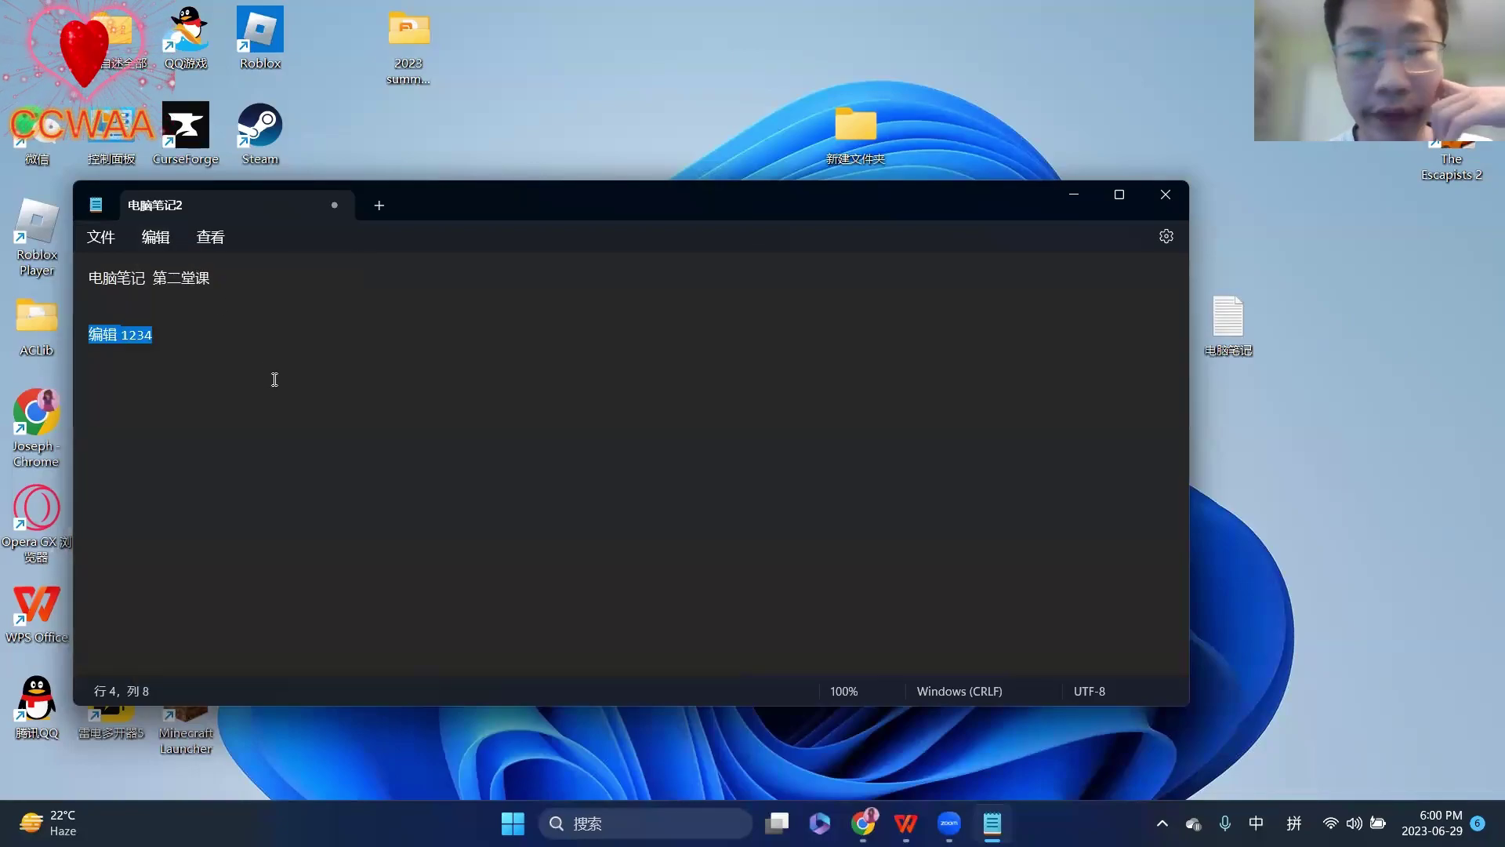
click(274, 379)
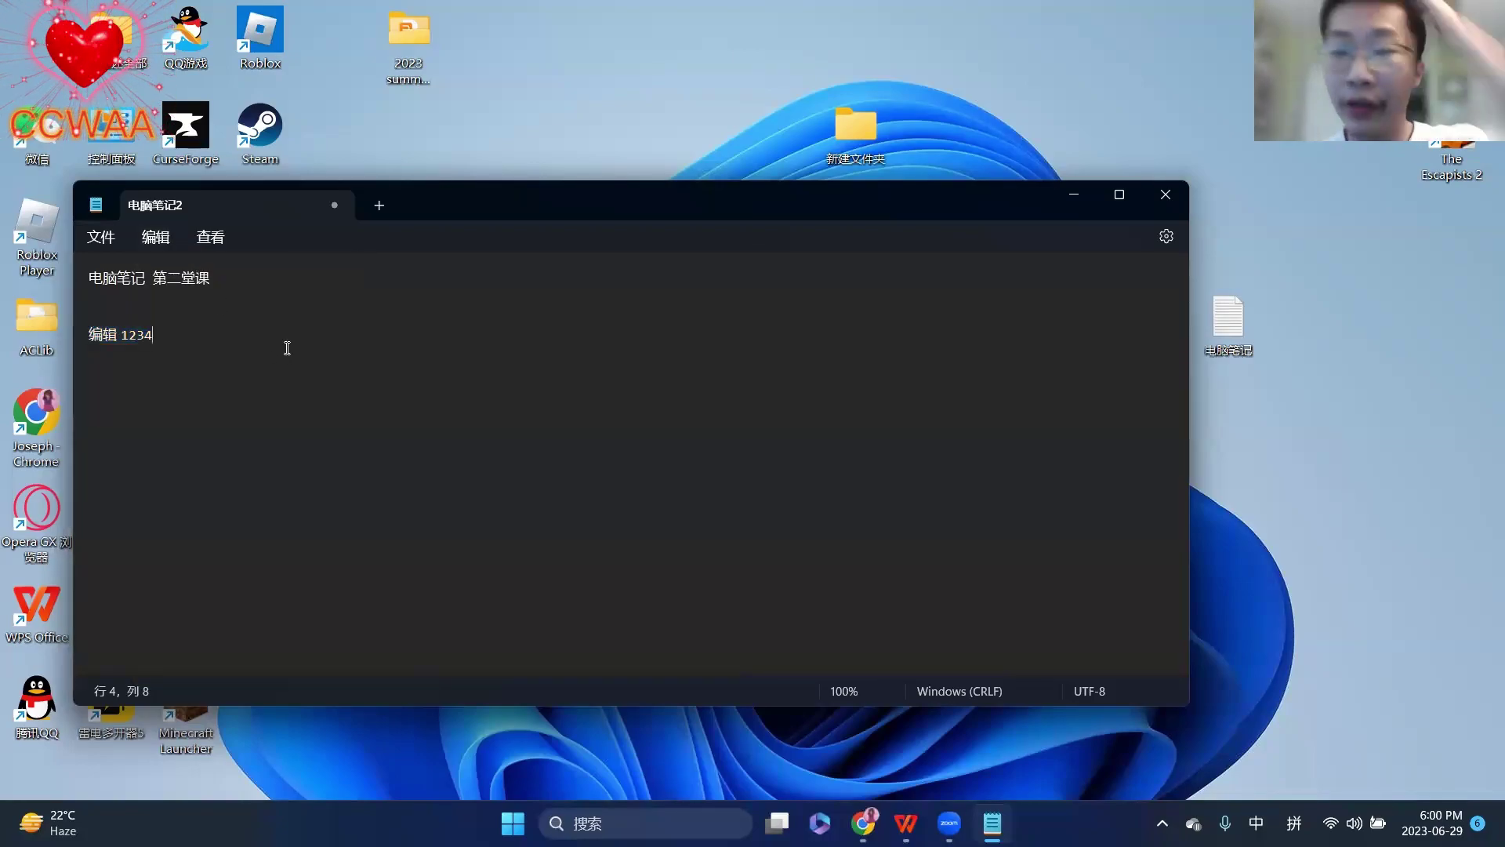
click(156, 239)
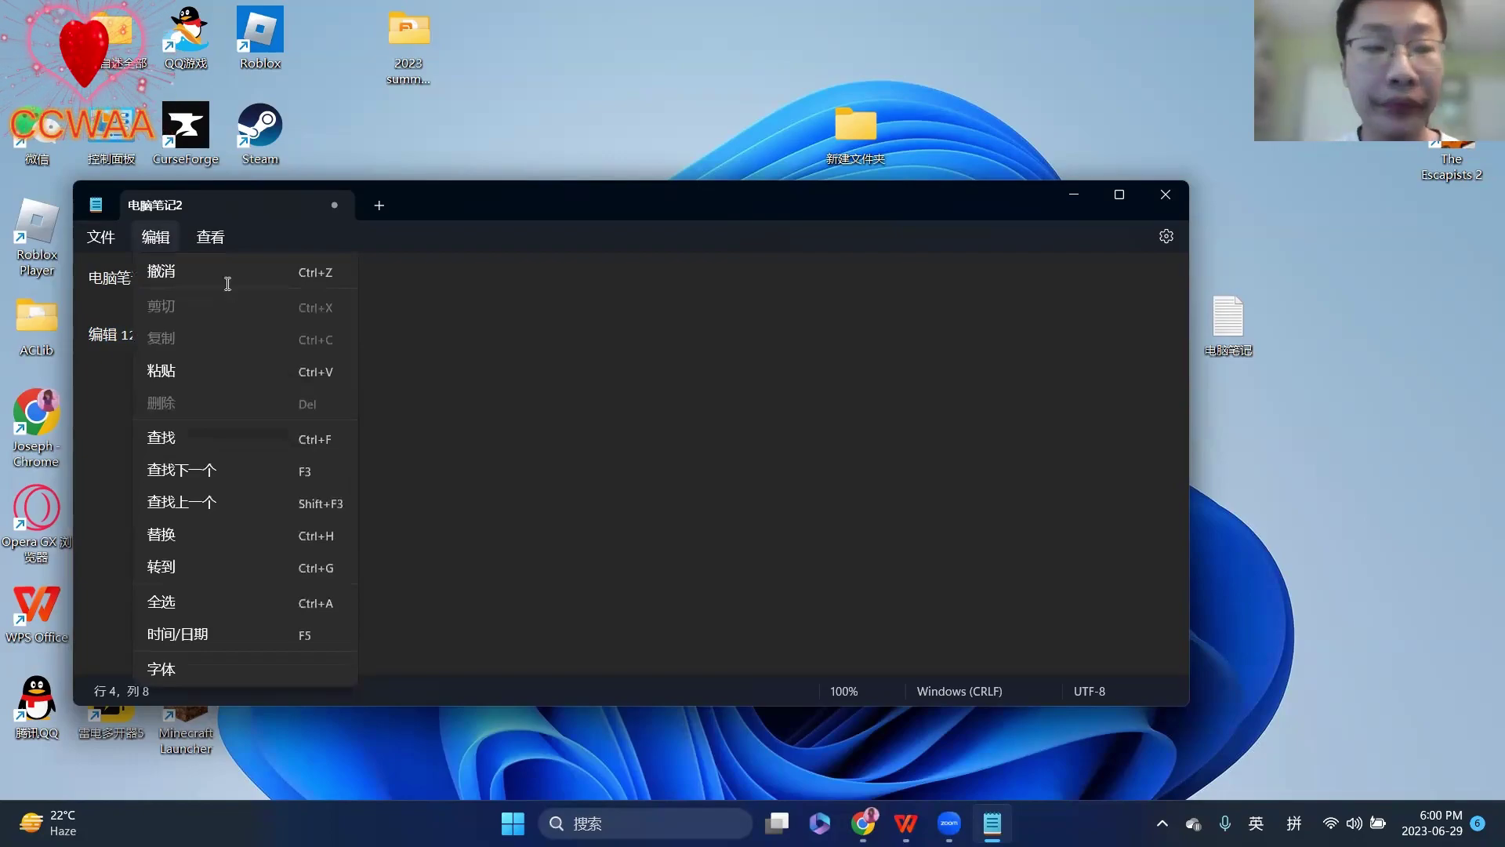
- Use 编辑 > 查找 to search the note backwards for 2
click(188, 440)
text(2)
click(892, 289)
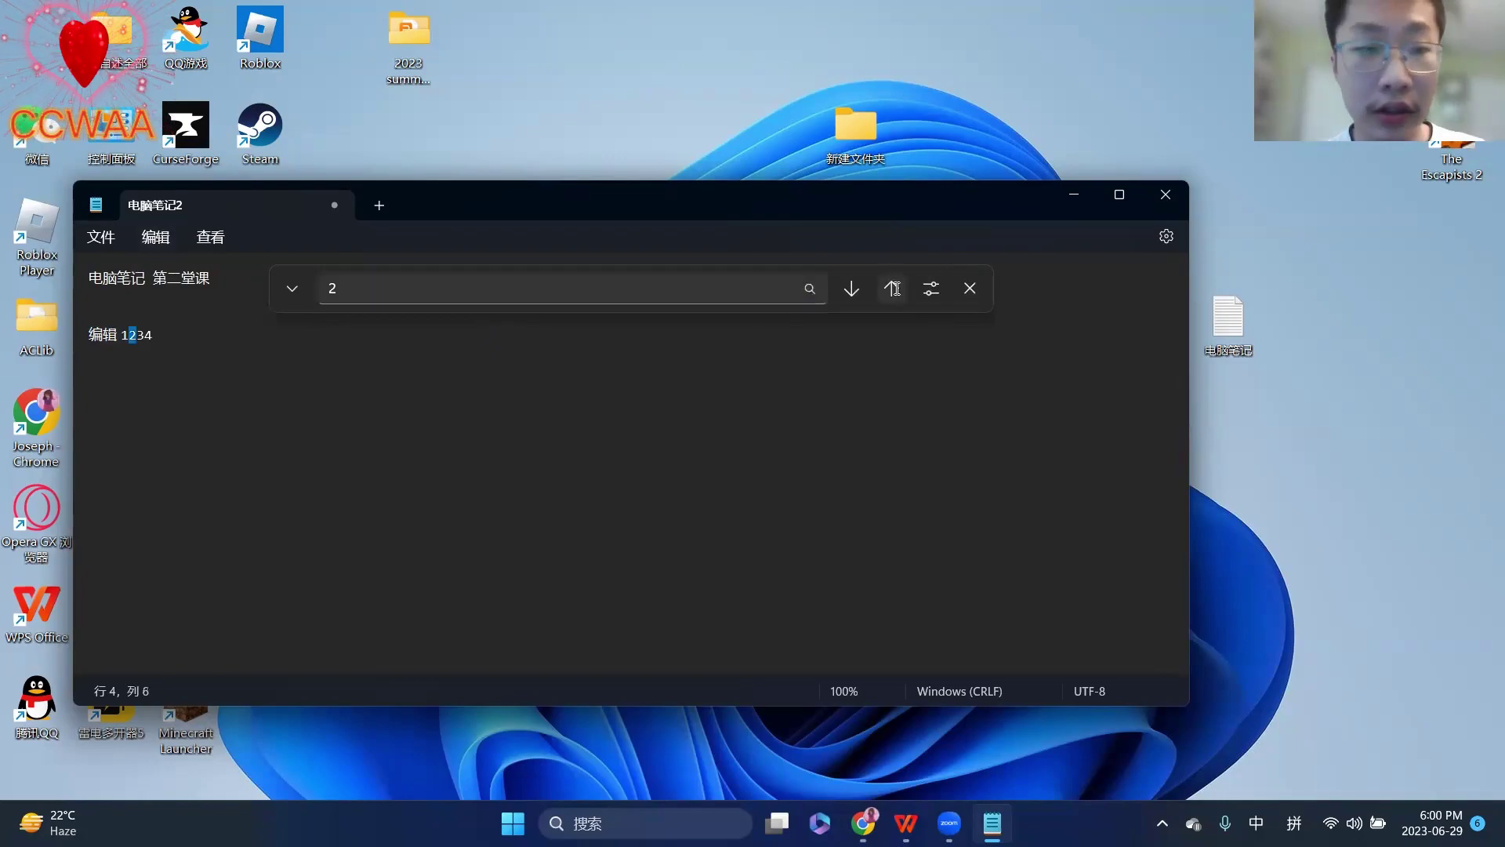
- Change the search text to 笔记 and step through its matches
click(342, 290)
key(BackSpace)
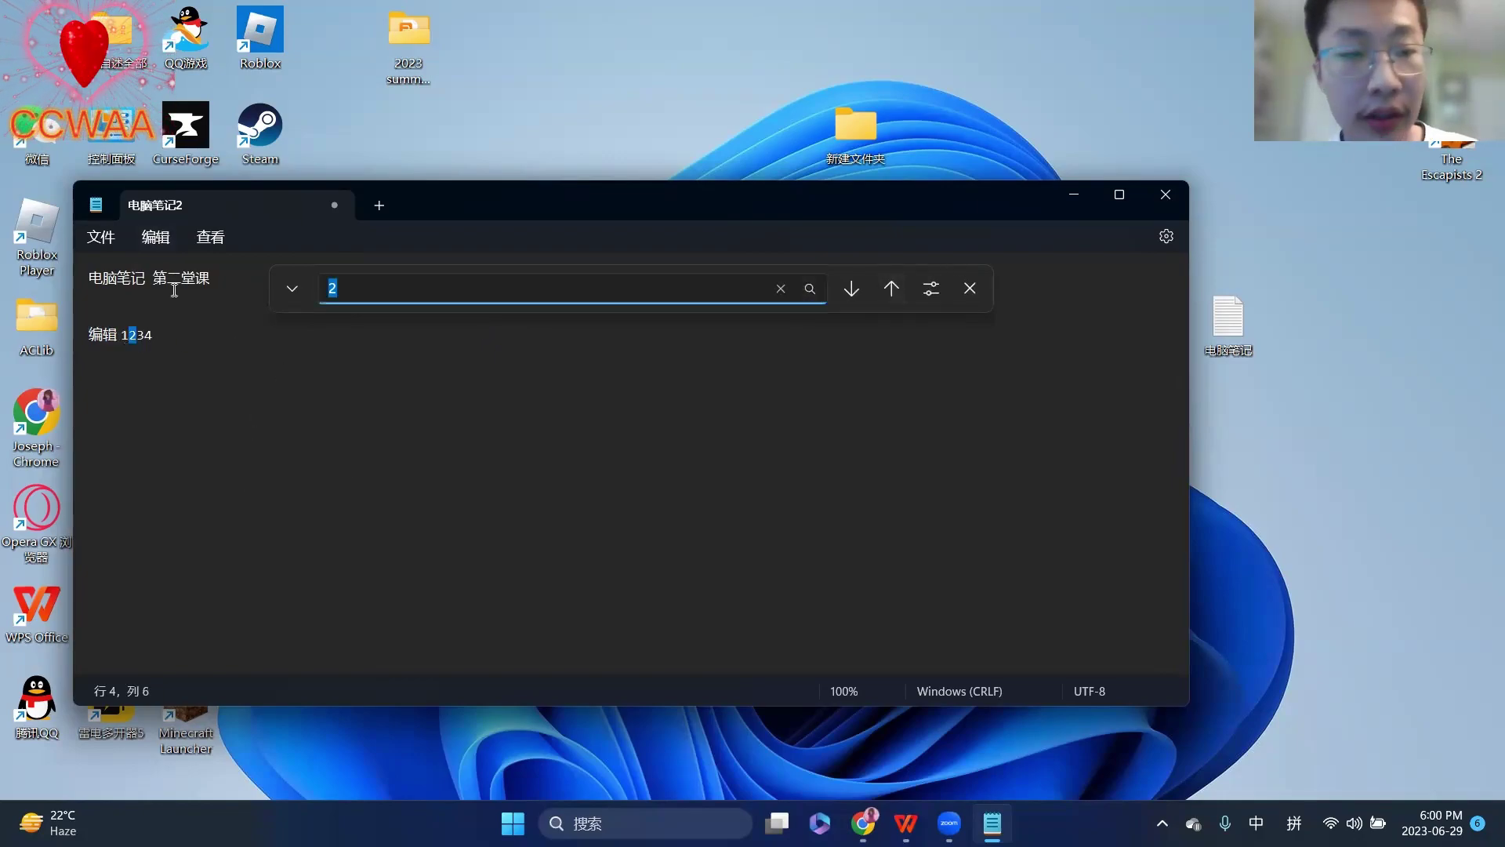
text(笔记)
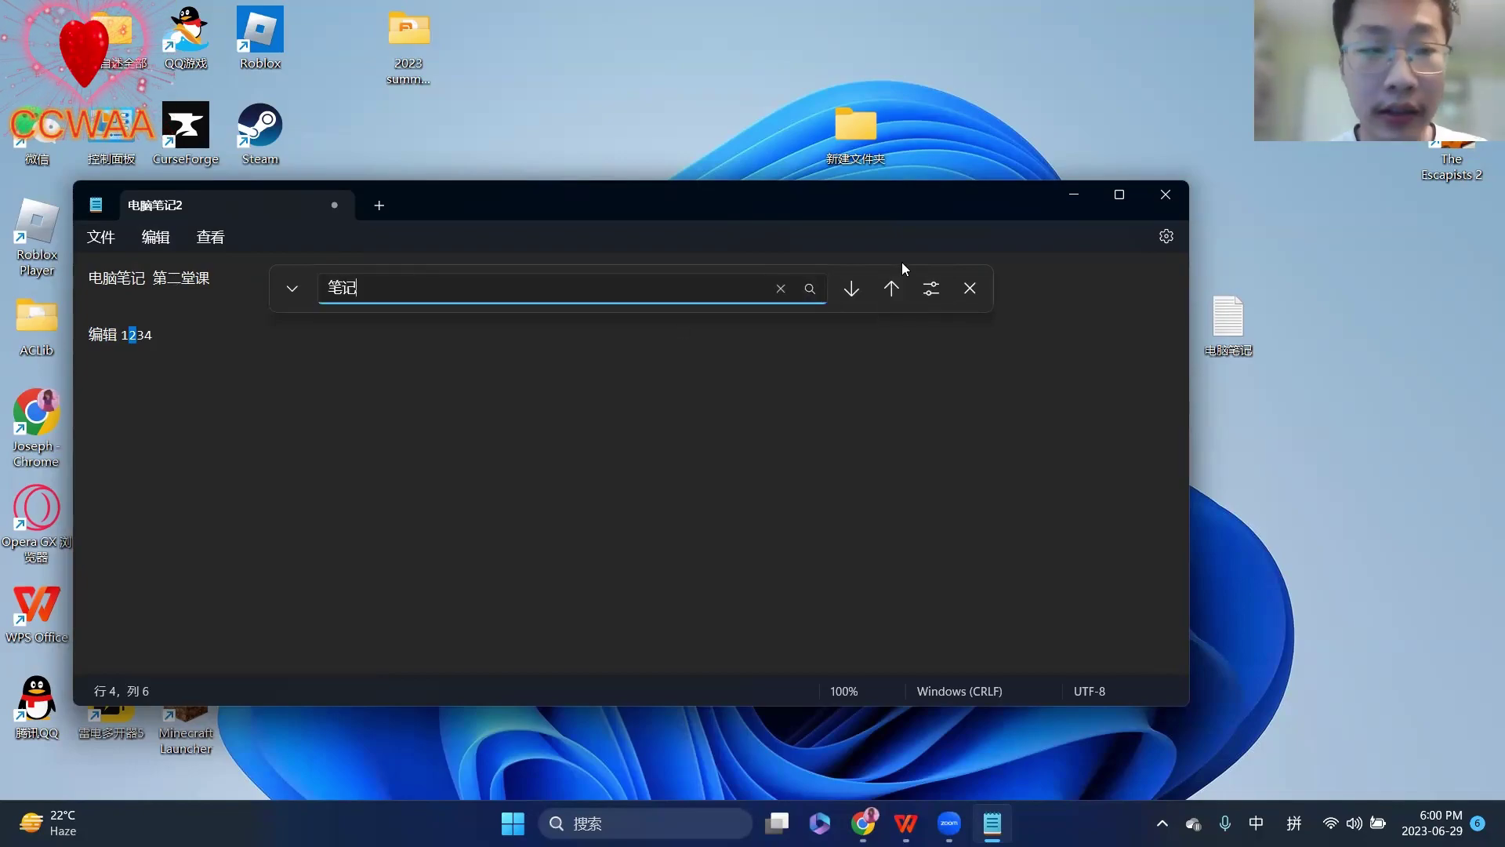
click(898, 288)
click(867, 290)
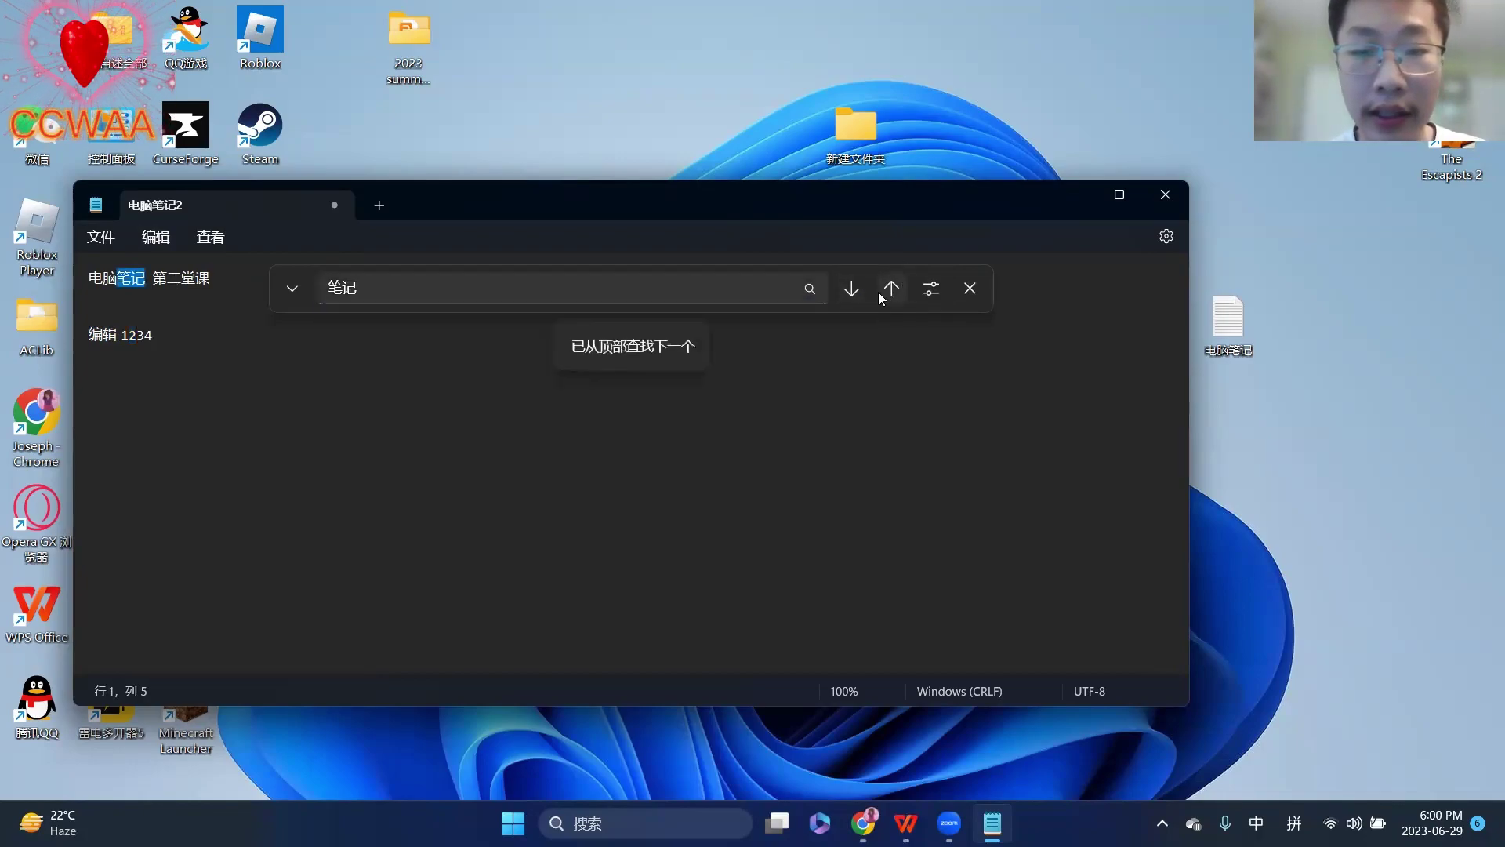
click(855, 288)
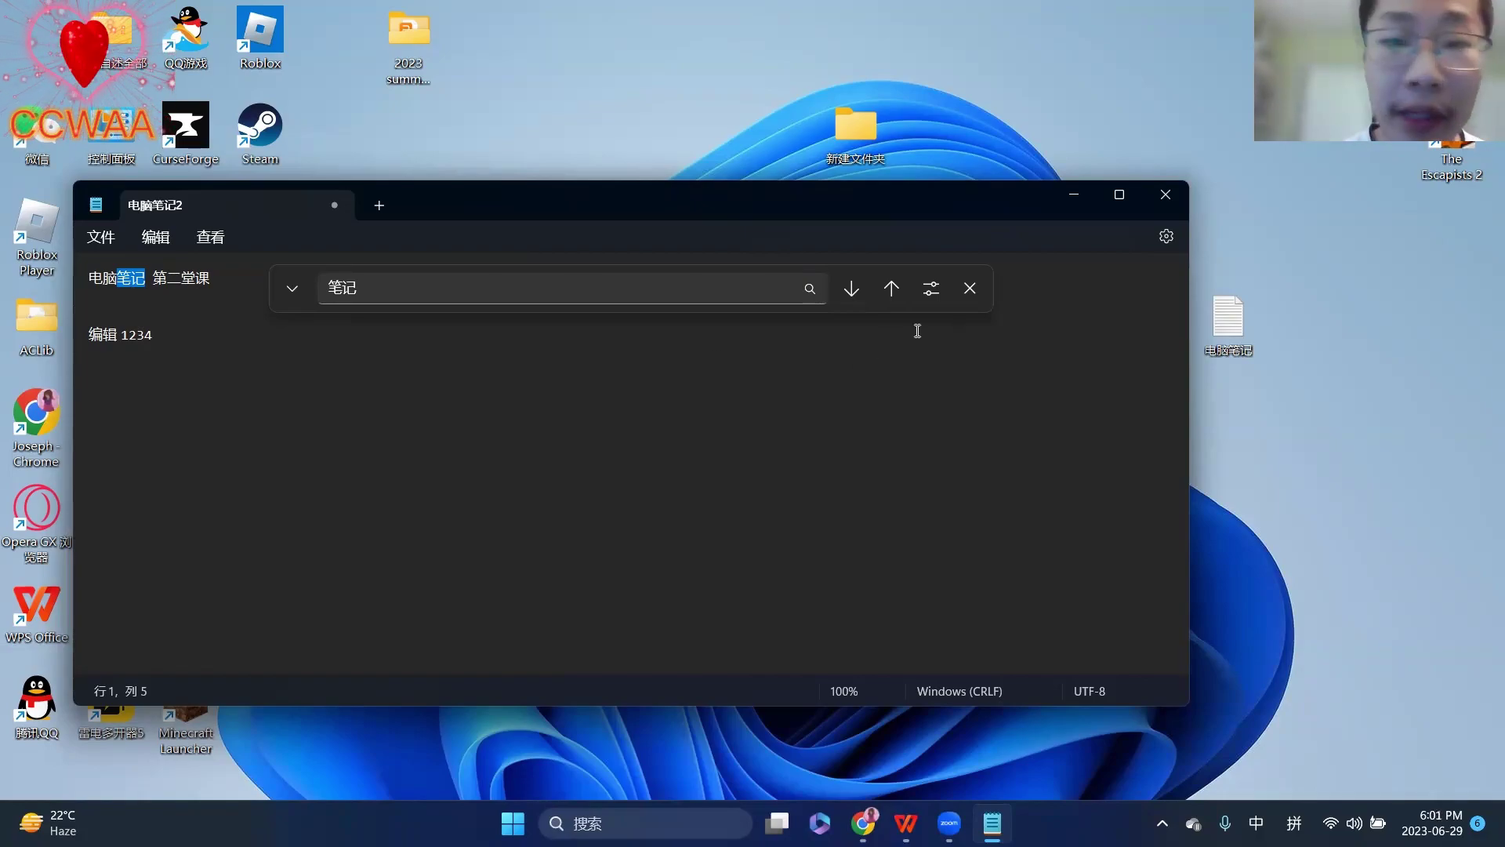
- Close 电脑笔记2 choosing 不保存, then show the desktop and switch back with Alt+Tab
click(971, 287)
click(1166, 194)
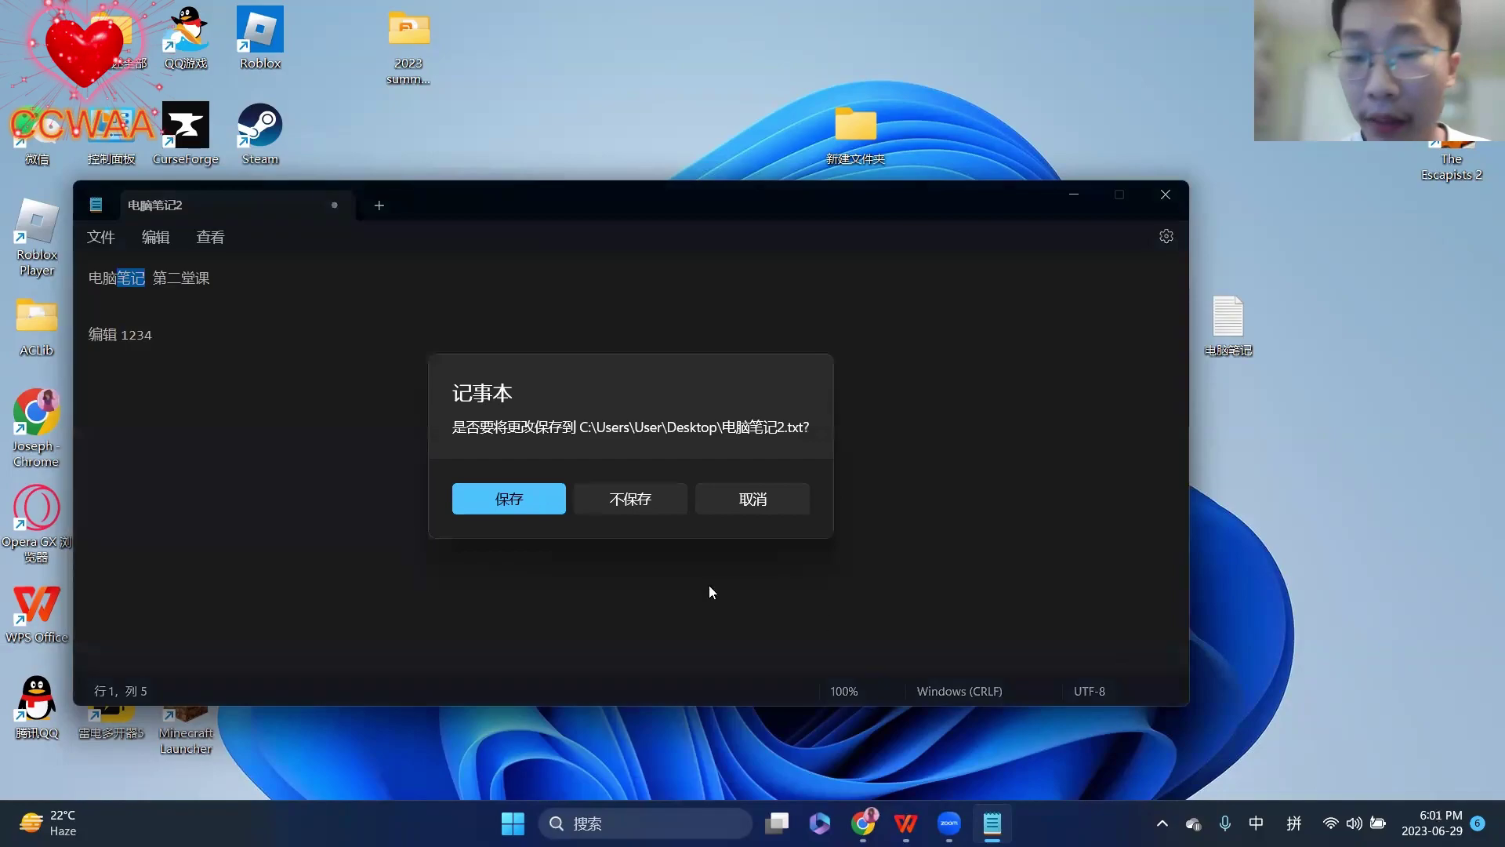
click(627, 503)
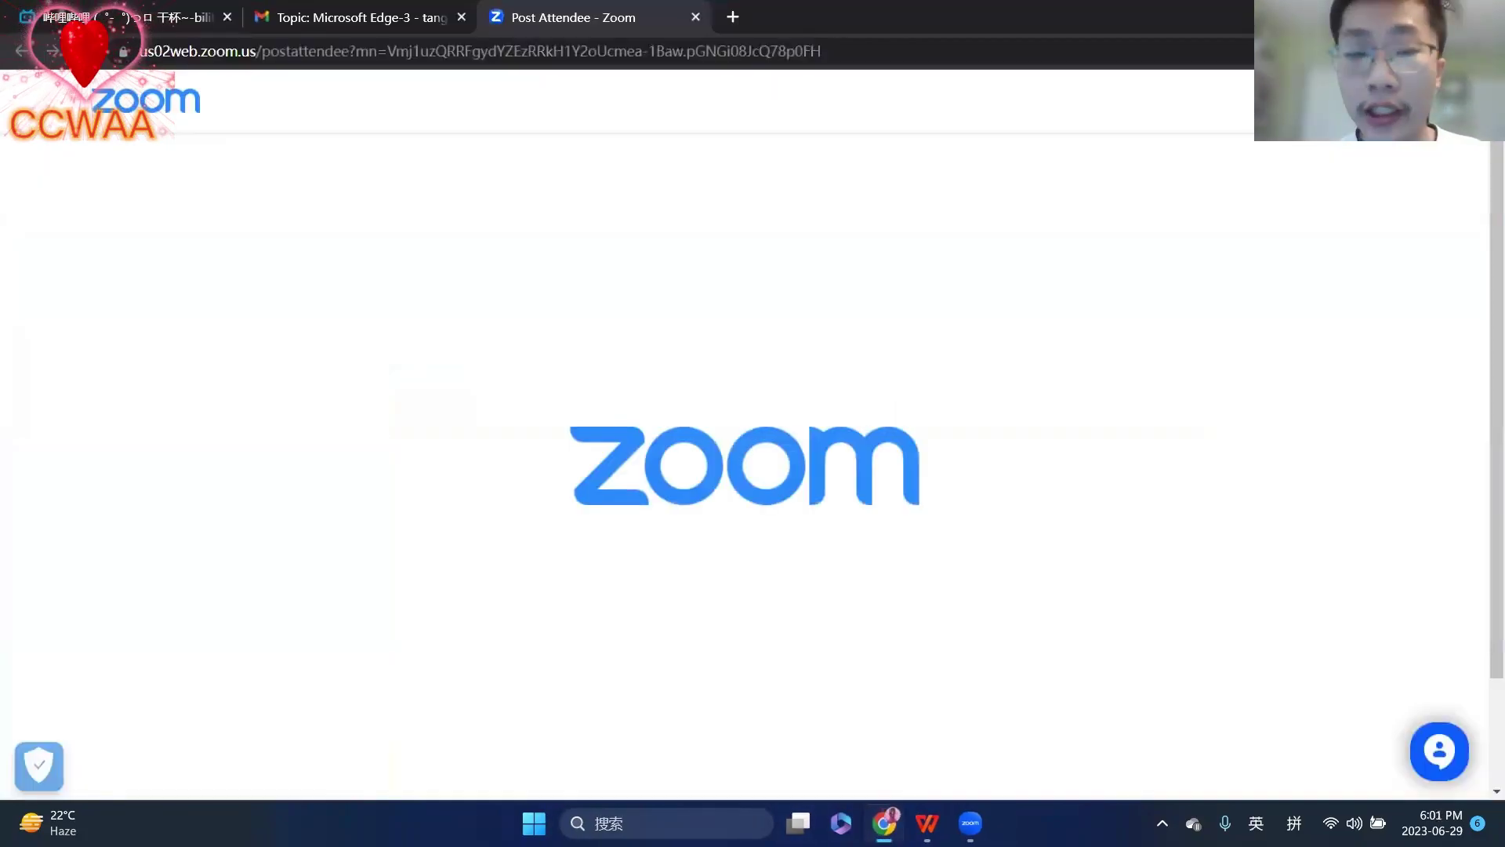
key(super+d)
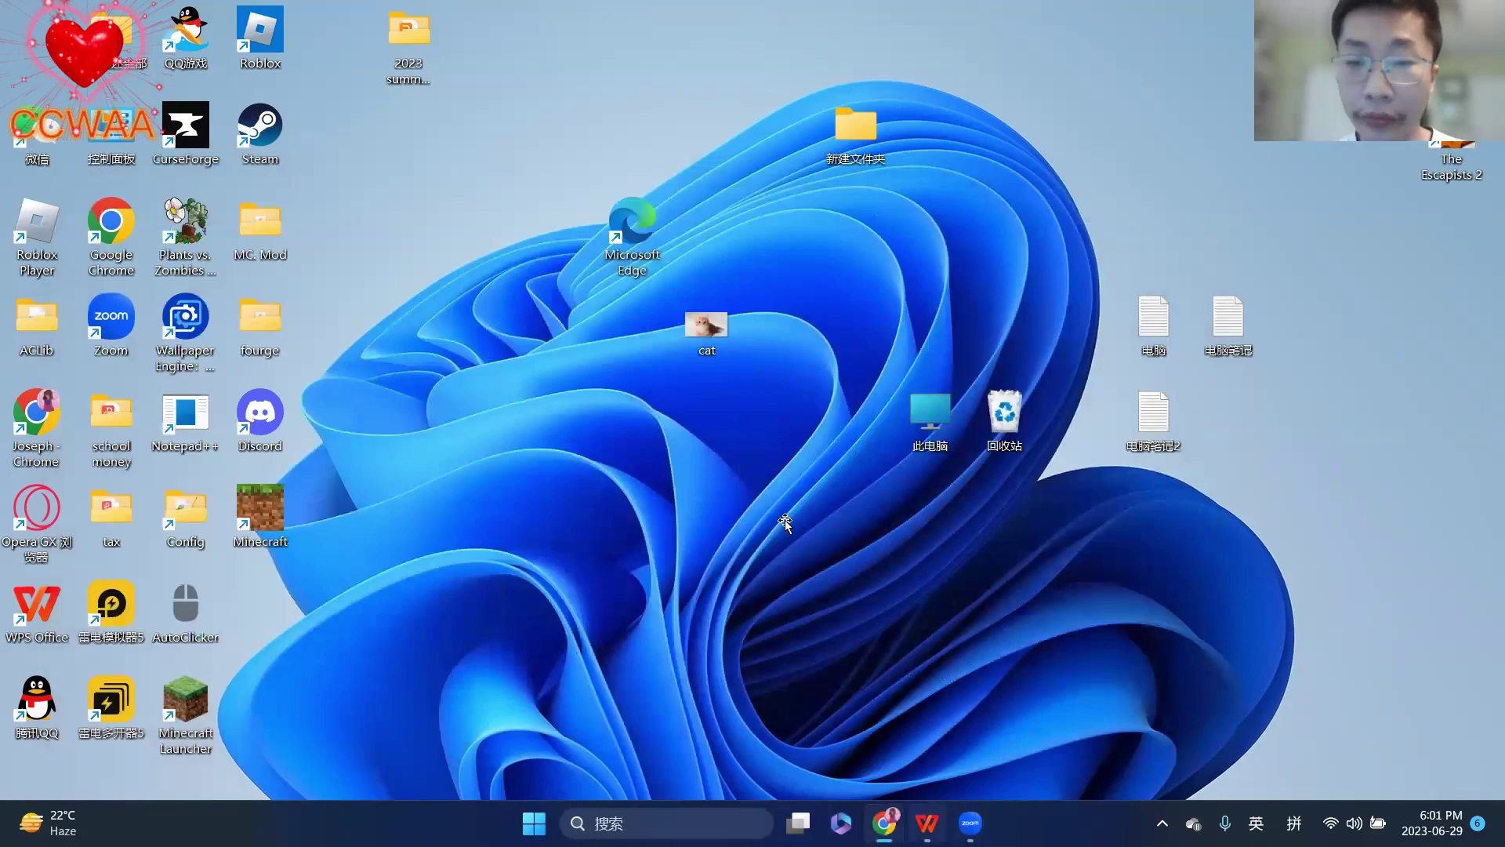
key(alt+Tab)
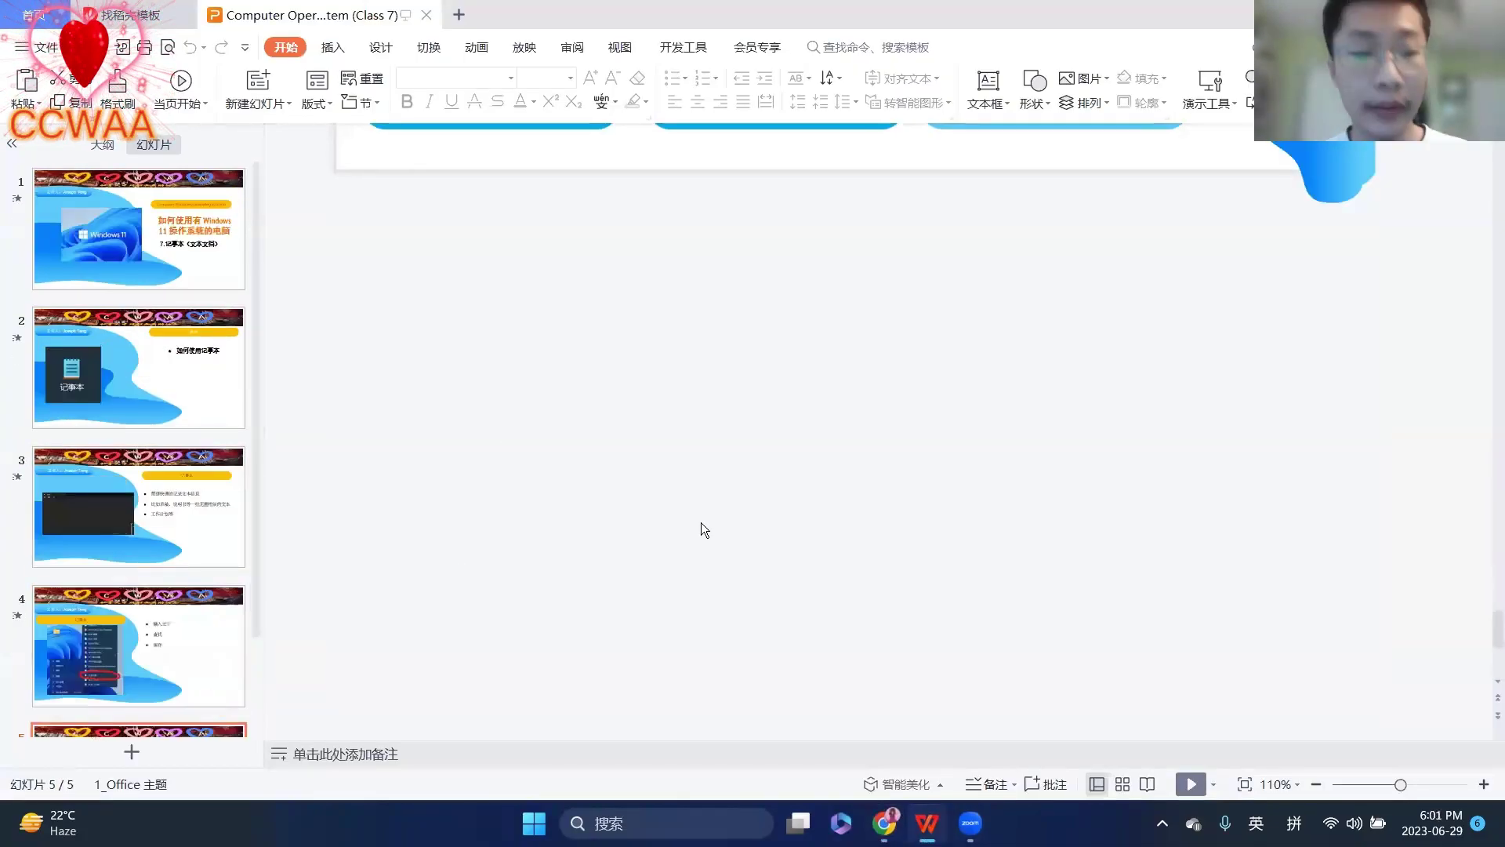
- Scroll the editing area so all of slide 5, the 问题和答疑 Q&A closing slide, is visible
scroll(696, 520, up, 5)
scroll(695, 528, up, 3)
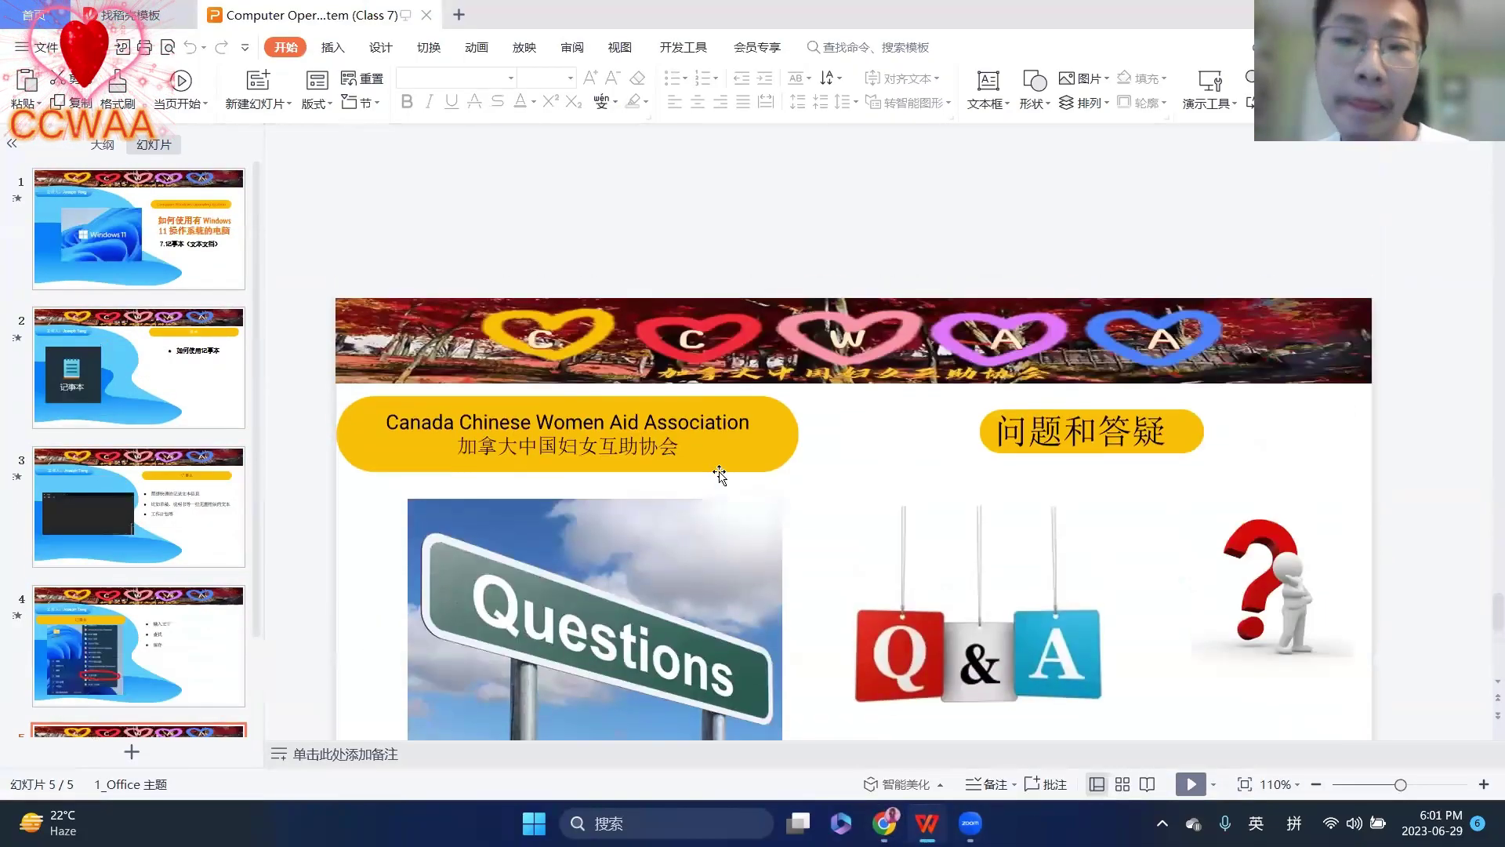
scroll(679, 495, down, 1)
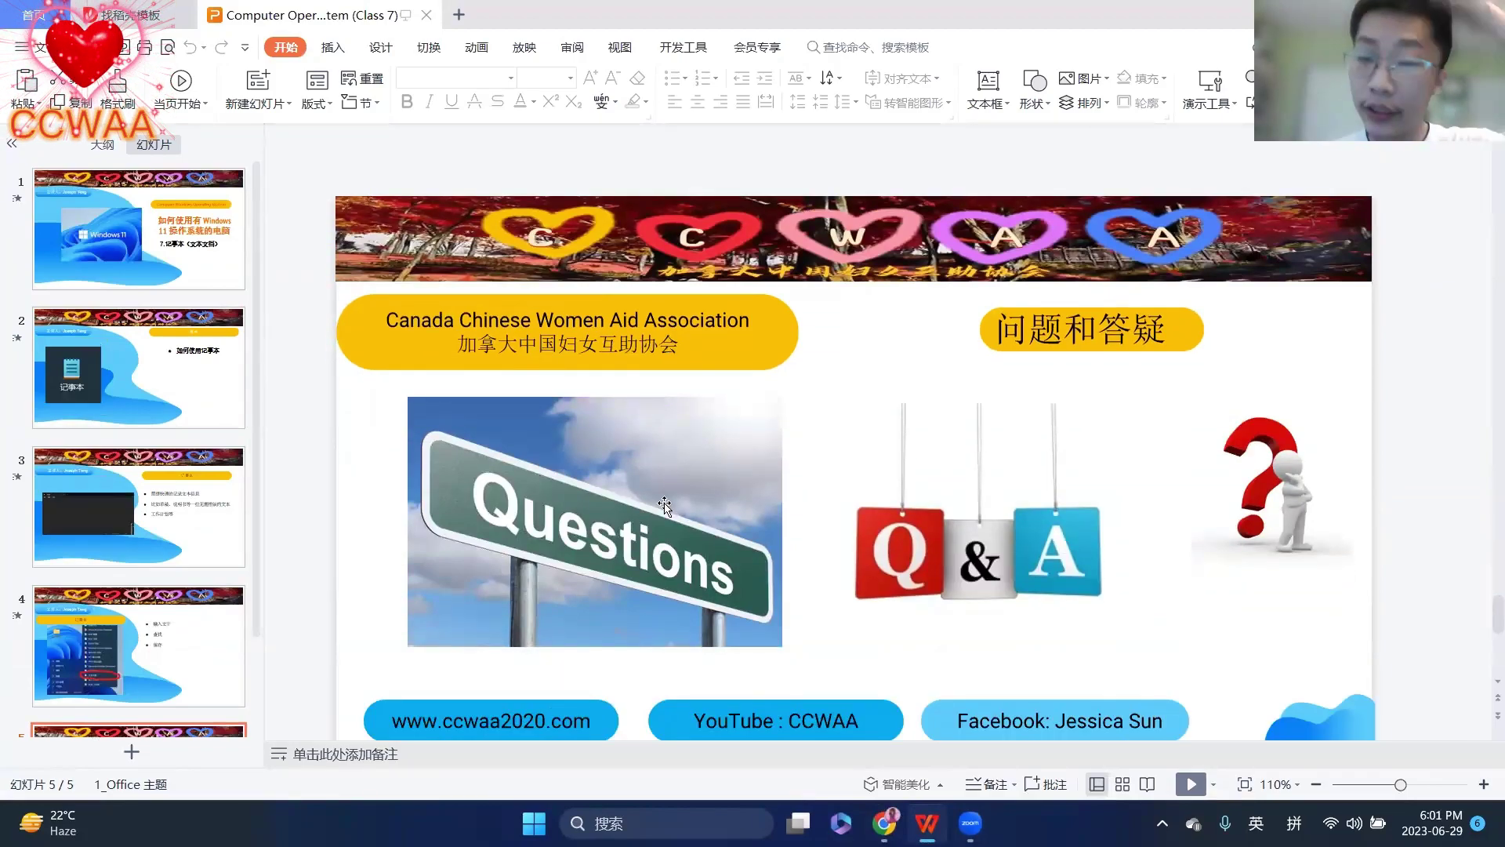